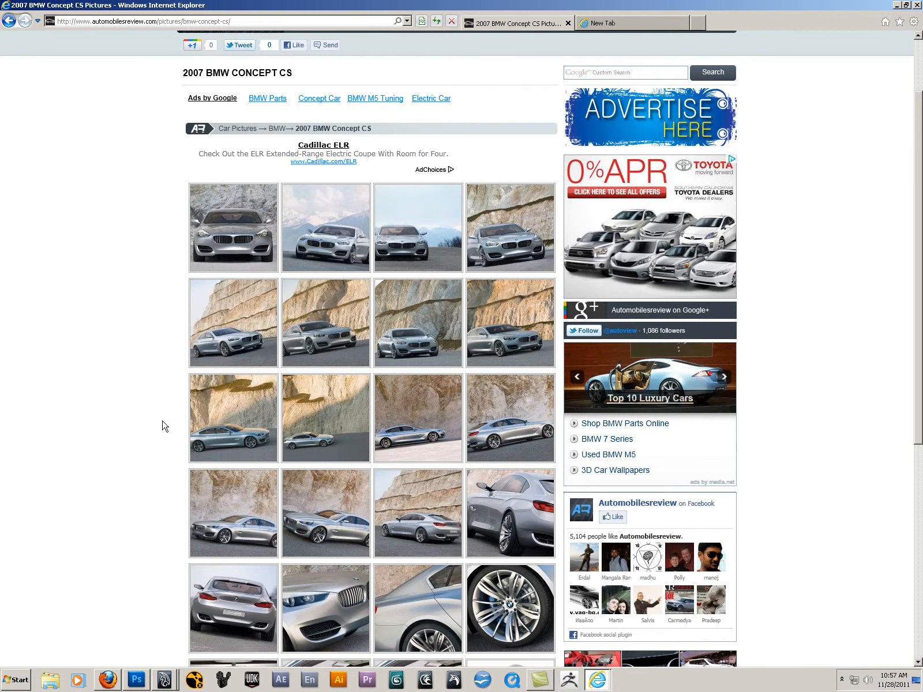
# - Find the rear-view photo of the silver car in the BMW Concept CS gallery and open it at full size
pyautogui.scroll(-3, 158, 451)
pyautogui.scroll(-9, 159, 451)
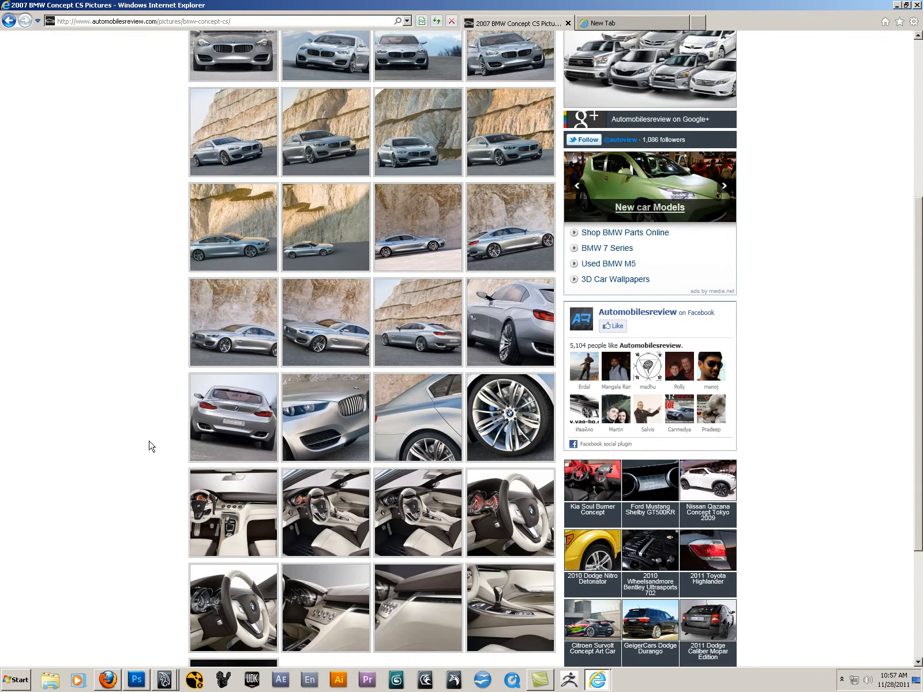
pyautogui.scroll(3, 145, 410)
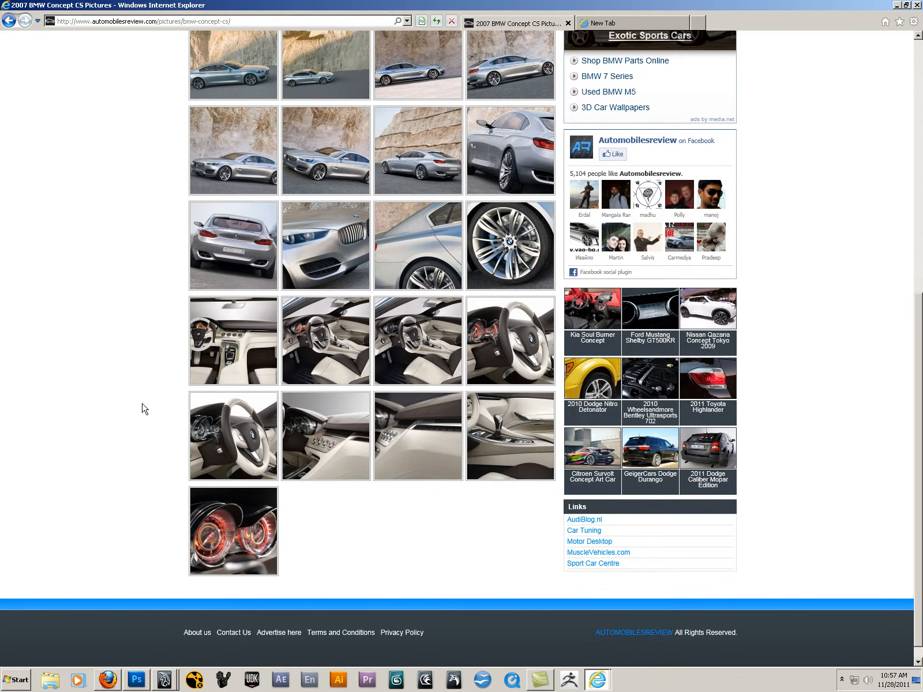
pyautogui.click(234, 328)
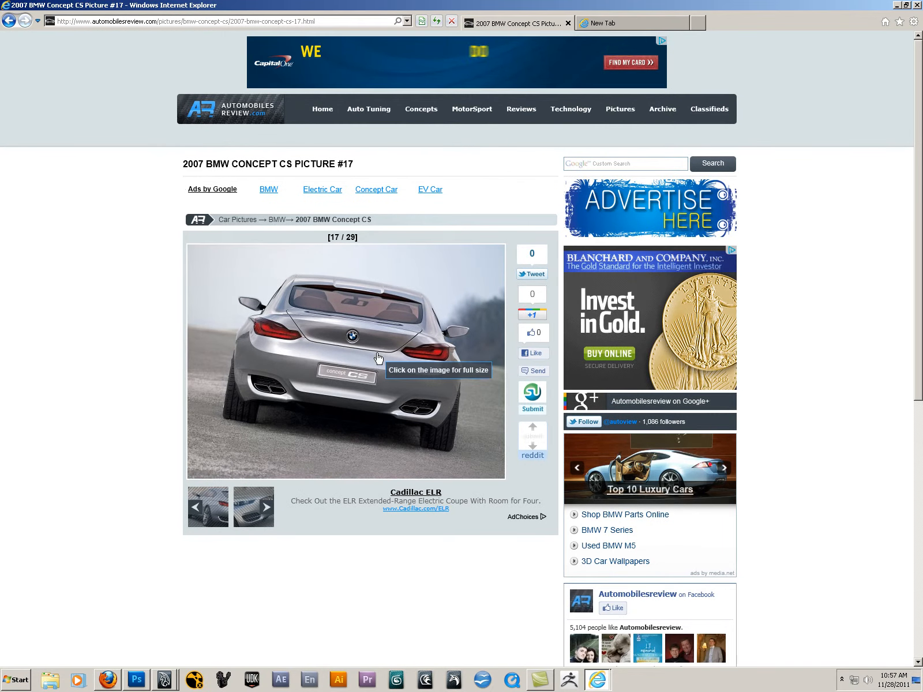
pyautogui.click(378, 358)
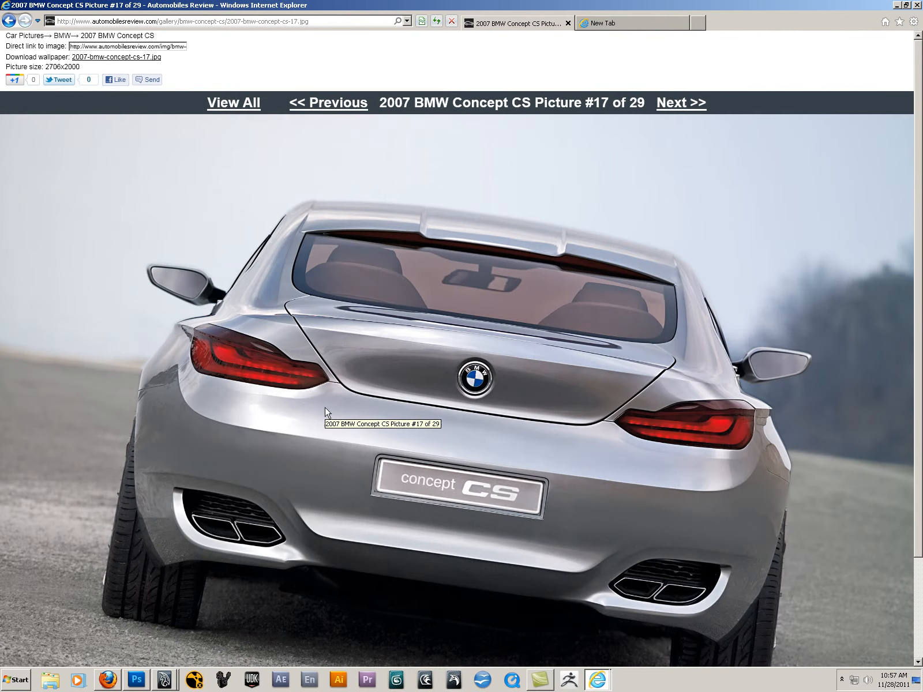
# - Check the options for saving the full-size rear picture and return to the picture gallery
pyautogui.rightClick(316, 373)
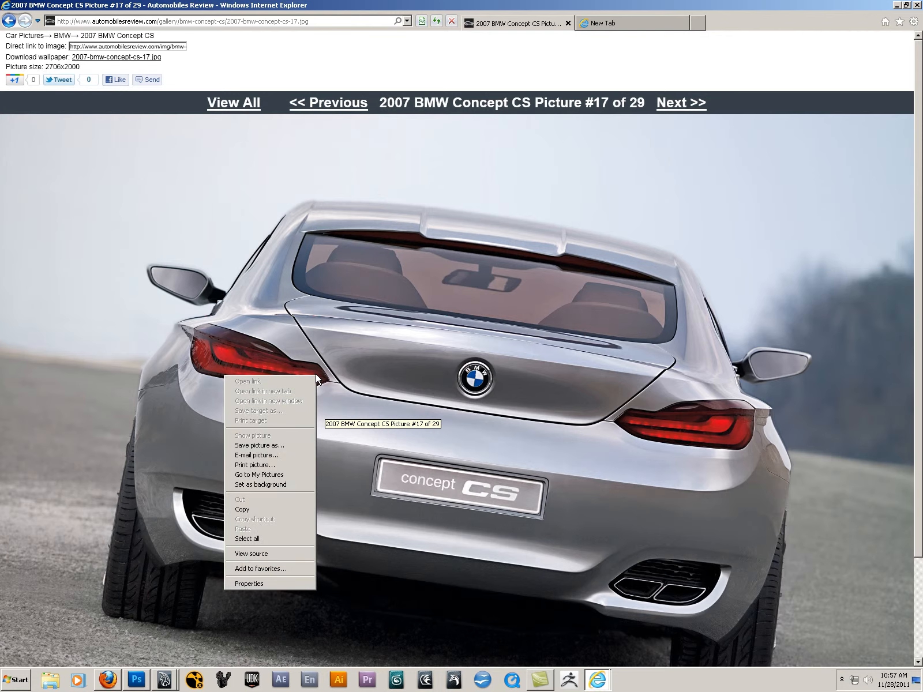
pyautogui.click(283, 451)
pyautogui.click(362, 330)
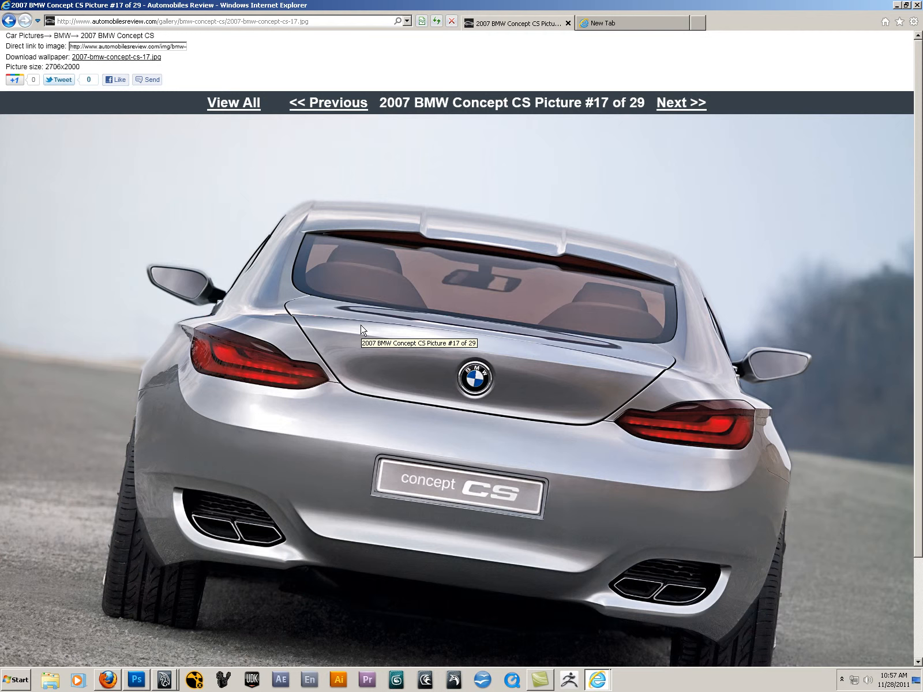
pyautogui.click(8, 22)
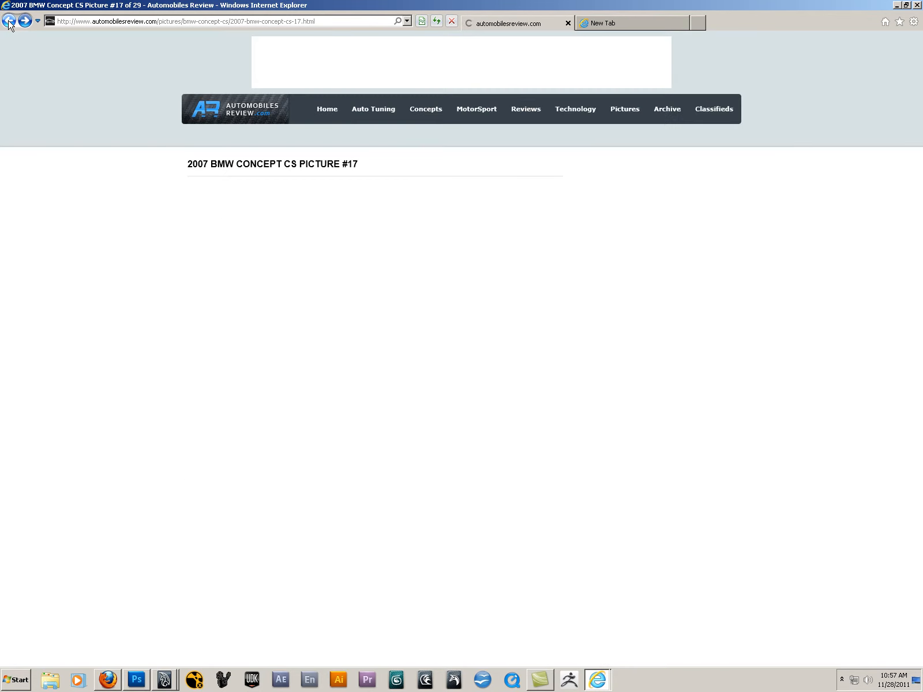
pyautogui.click(9, 22)
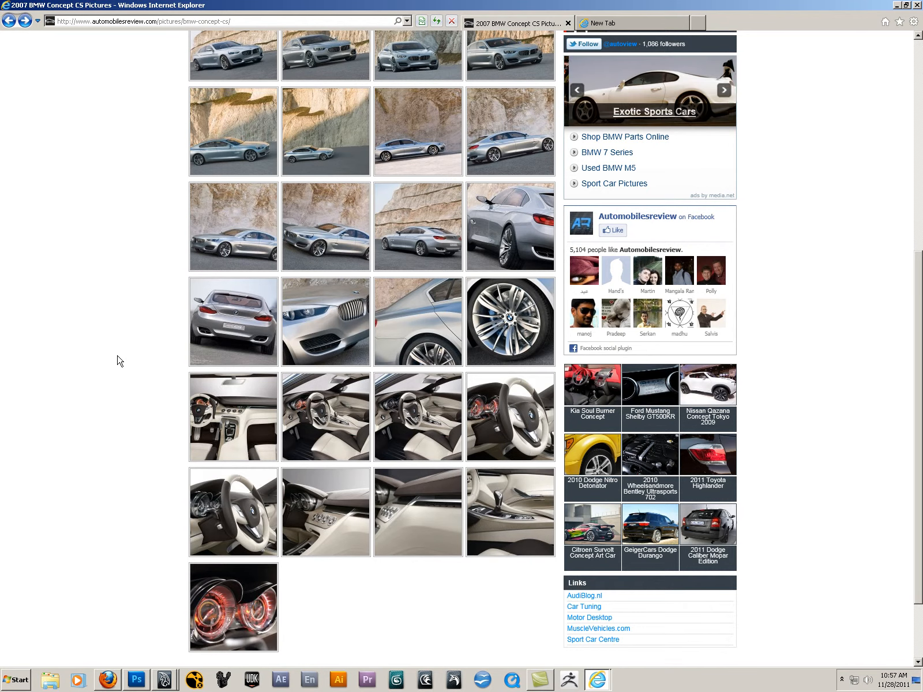
# - Switch to Photoshop and set up a maximized workspace with all panels hidden
pyautogui.click(897, 5)
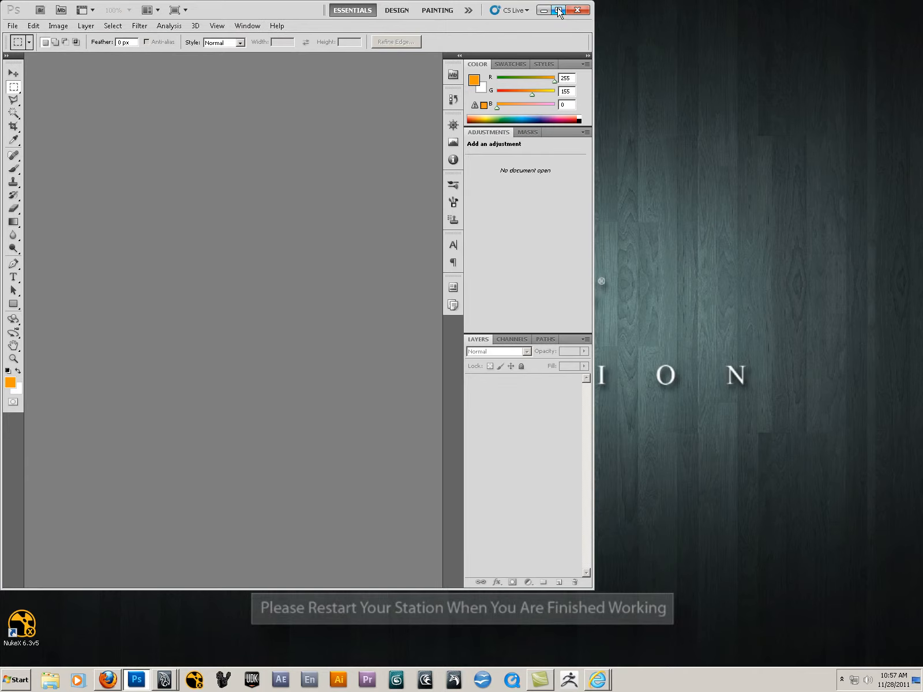
pyautogui.click(559, 10)
pyautogui.press('Tab')
pyautogui.press('Tab')
pyautogui.press('Tab')
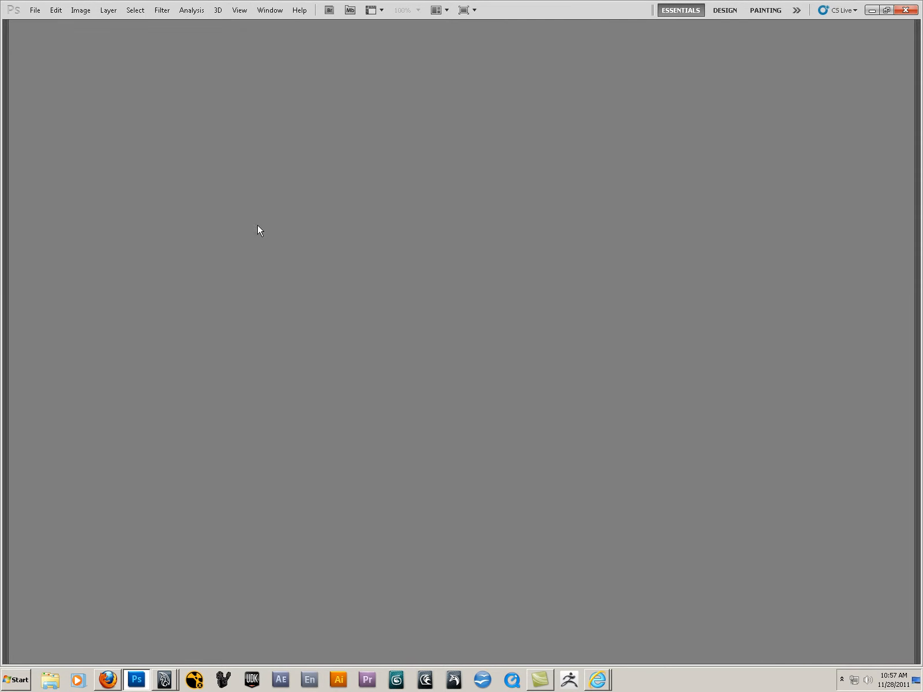
pyautogui.press('Tab')
pyautogui.press('Tab')
pyautogui.press('Tab')
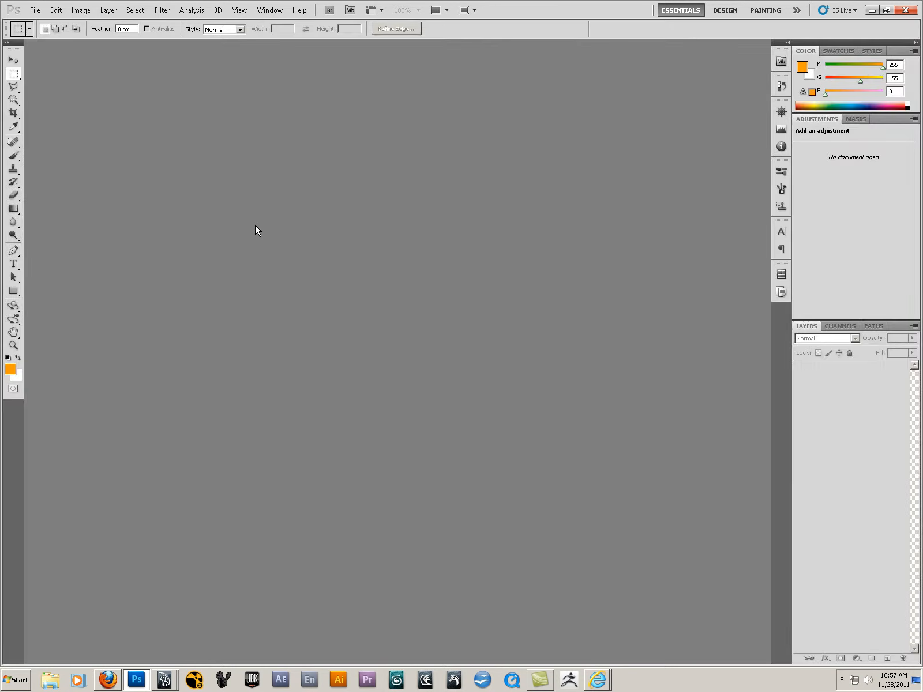
pyautogui.press('Tab')
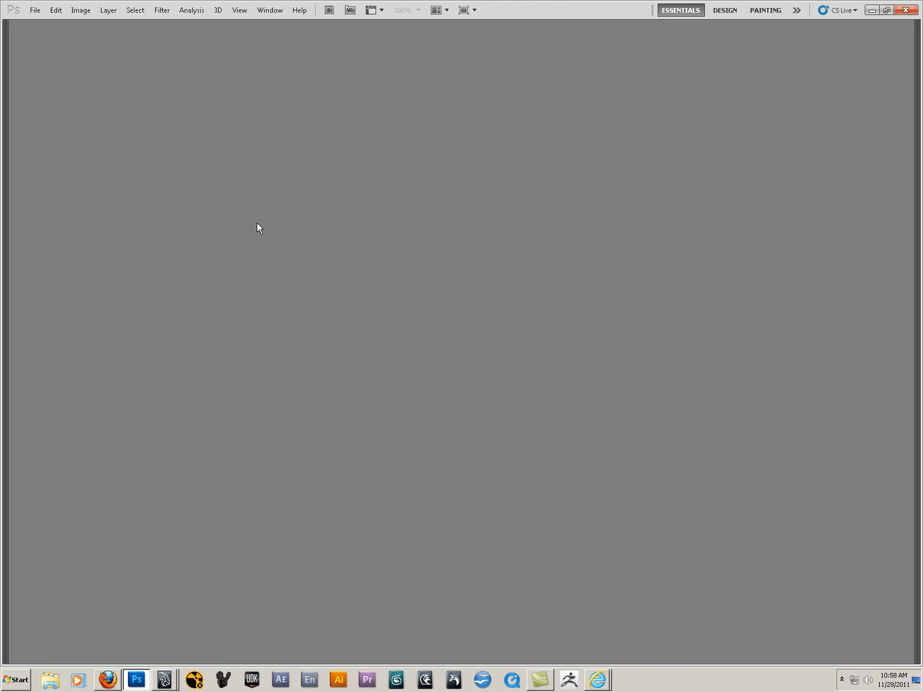
# - Open the blueprint image BMW-Concept-CS01.gif from the reference folder inside the working folder on the desktop
pyautogui.hotkey('ctrl', 'o')
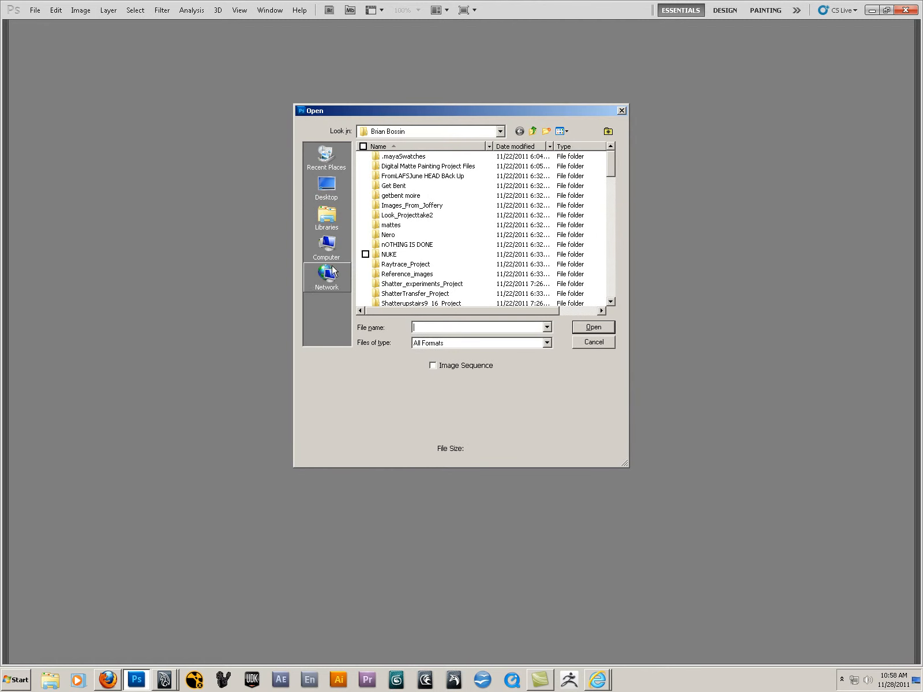
pyautogui.click(332, 243)
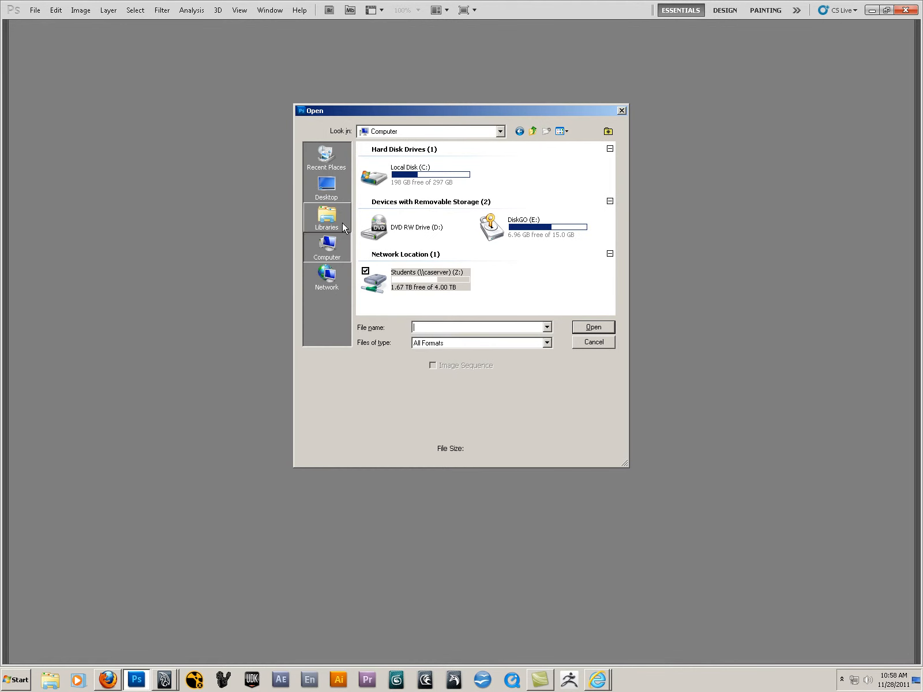
pyautogui.click(328, 188)
pyautogui.moveTo(613, 209); pyautogui.dragTo(610, 272)
pyautogui.doubleClick(392, 211)
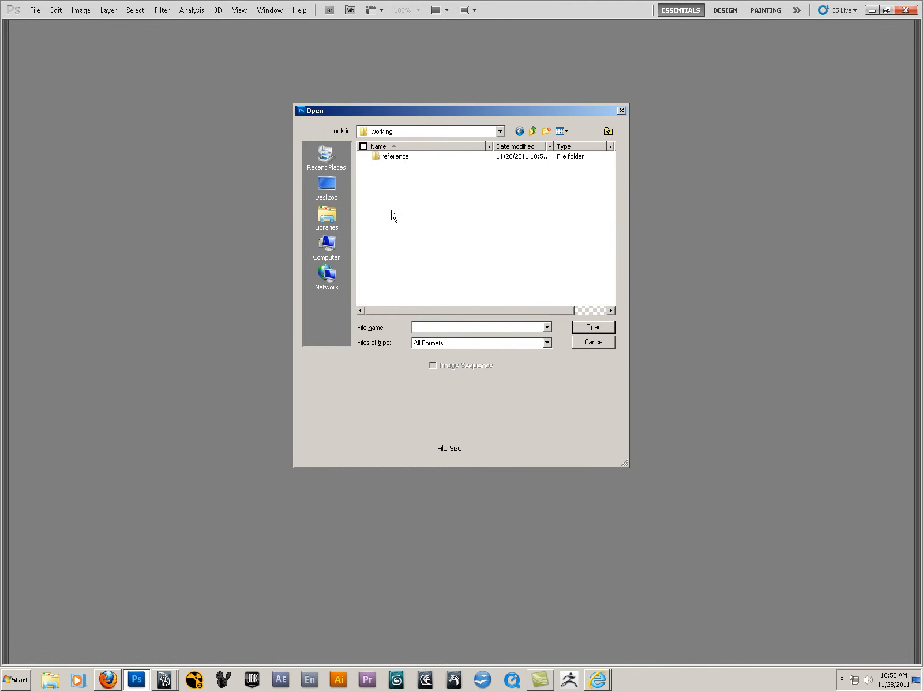
pyautogui.doubleClick(402, 157)
pyautogui.doubleClick(509, 183)
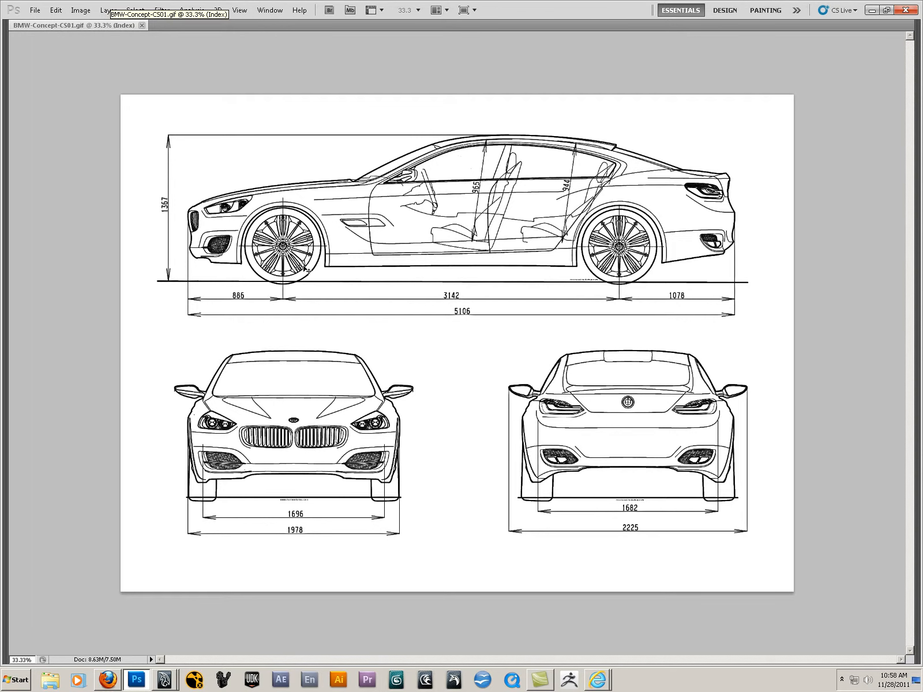
# - Create a new document 512 by 512 pixels with a resolution of 200 pixels/inch
pyautogui.hotkey('ctrl', 'n')
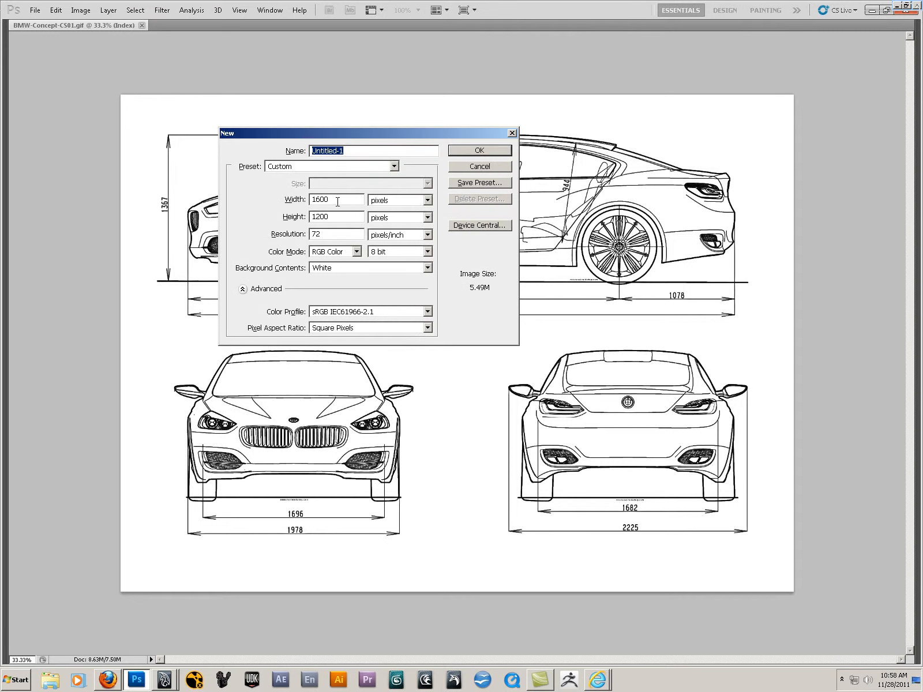
pyautogui.moveTo(338, 201); pyautogui.dragTo(305, 200)
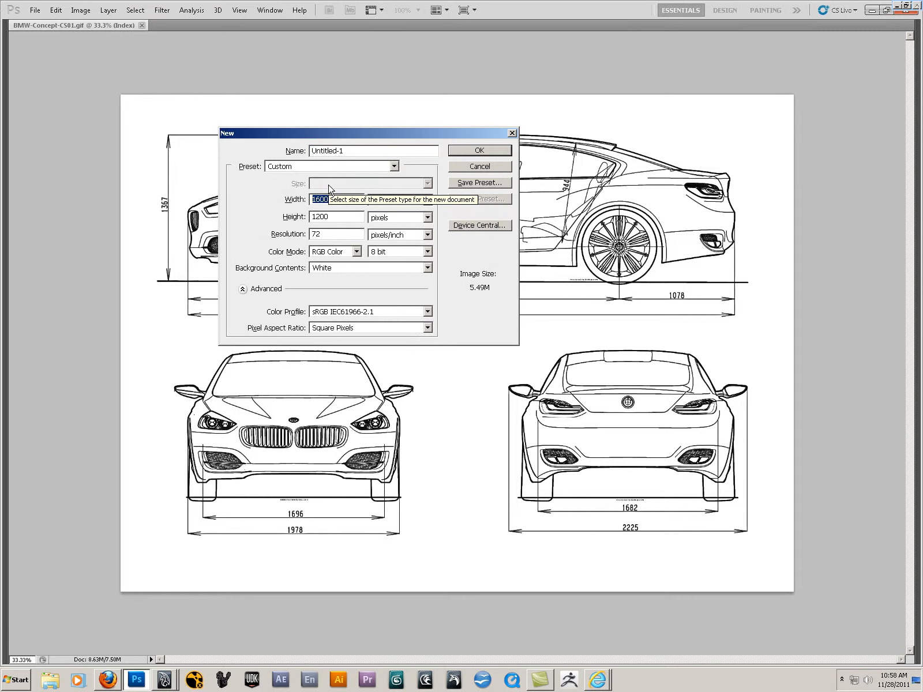
pyautogui.write('512')
pyautogui.press('Tab')
pyautogui.press('Tab')
pyautogui.write('512')
pyautogui.press('Tab')
pyautogui.press('Tab')
pyautogui.write('200')
pyautogui.press('Return')
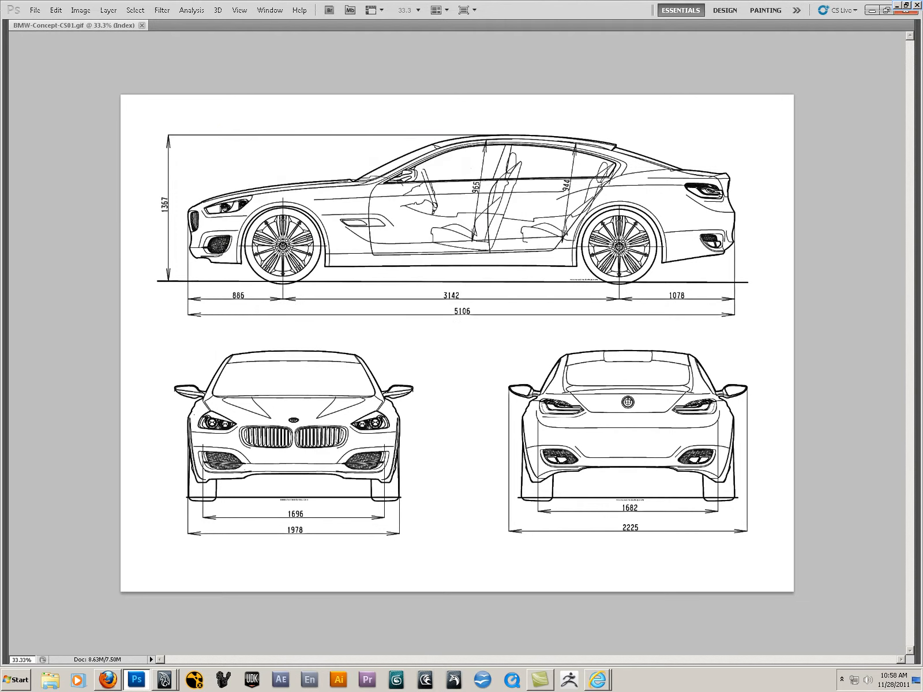
# - Select the car's side view with its dimension lines in the blueprint image and copy it
pyautogui.click(91, 26)
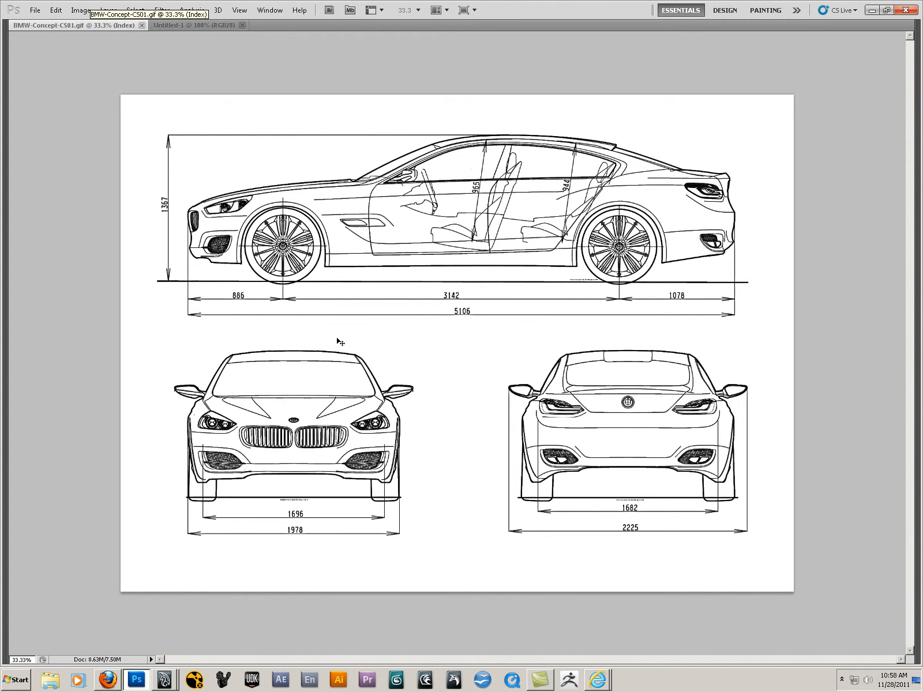
pyautogui.moveTo(149, 123)
pyautogui.mouseDown()
pyautogui.moveTo(598, 335)
pyautogui.moveTo(766, 333)
pyautogui.mouseUp()
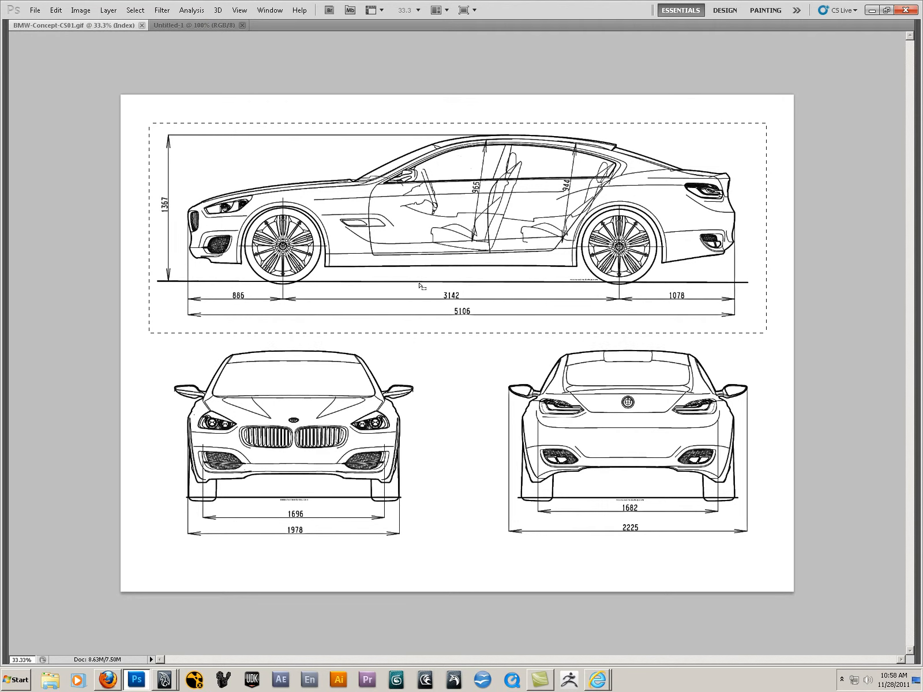
pyautogui.click(438, 256)
# - Try fitting the copied side view to the whole square canvas and close that document without saving
pyautogui.click(203, 24)
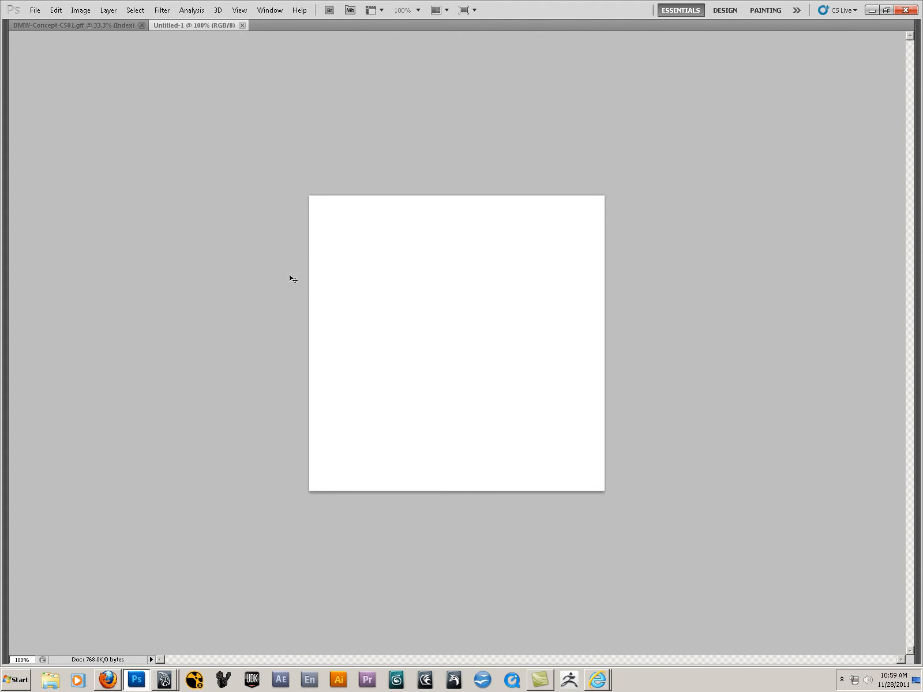
pyautogui.hotkey('ctrl', 'v')
pyautogui.hotkey('ctrl', 't')
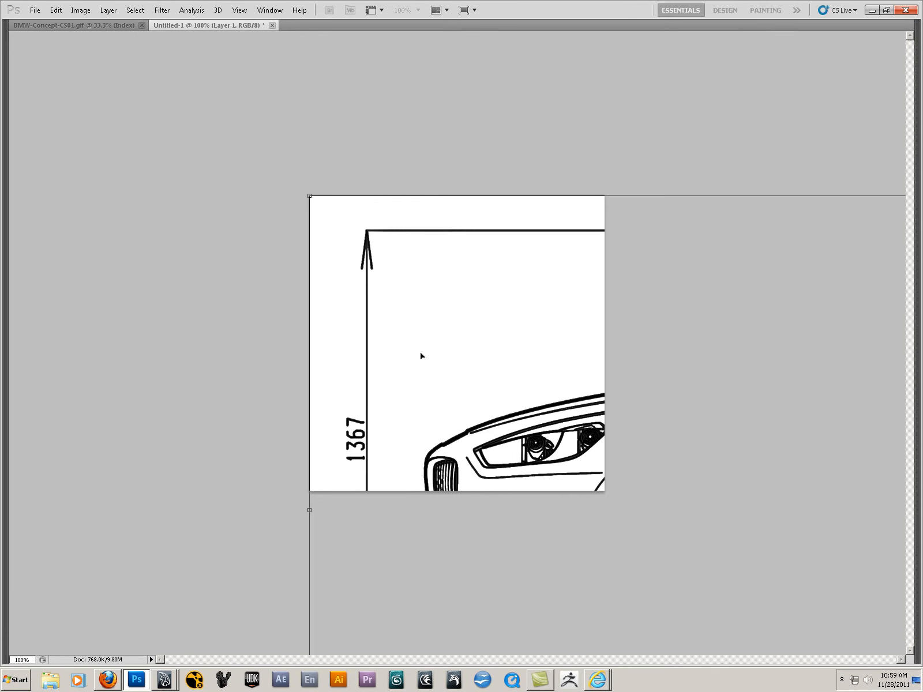
pyautogui.hotkey('ctrl', '-')
pyautogui.hotkey('ctrl', '-')
pyautogui.hotkey('ctrl', '-')
pyautogui.hotkey('ctrl', '-')
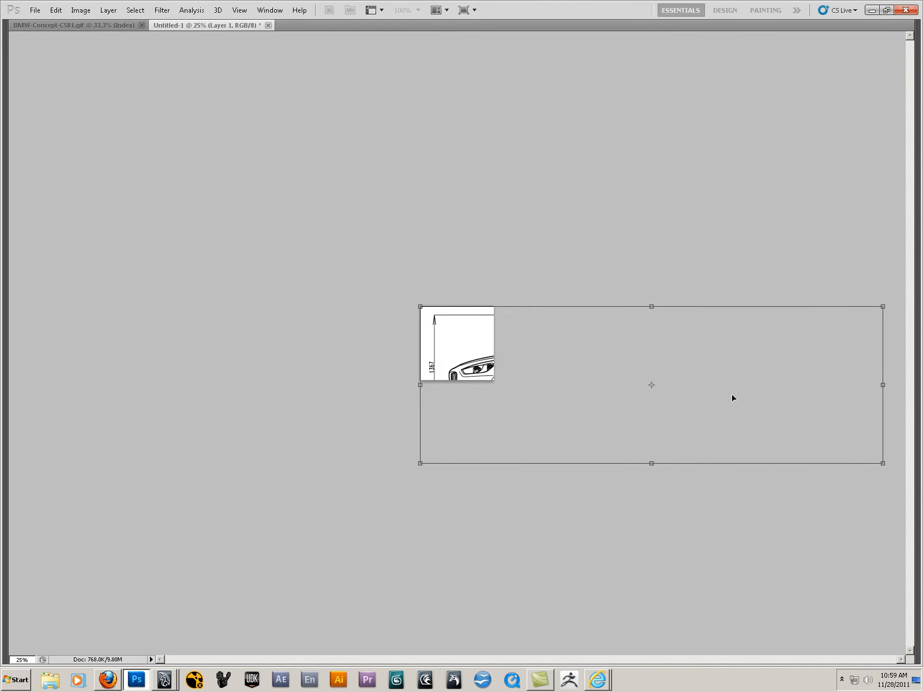
pyautogui.moveTo(882, 463)
pyautogui.mouseDown()
pyautogui.moveTo(574, 383)
pyautogui.moveTo(494, 382)
pyautogui.mouseUp()
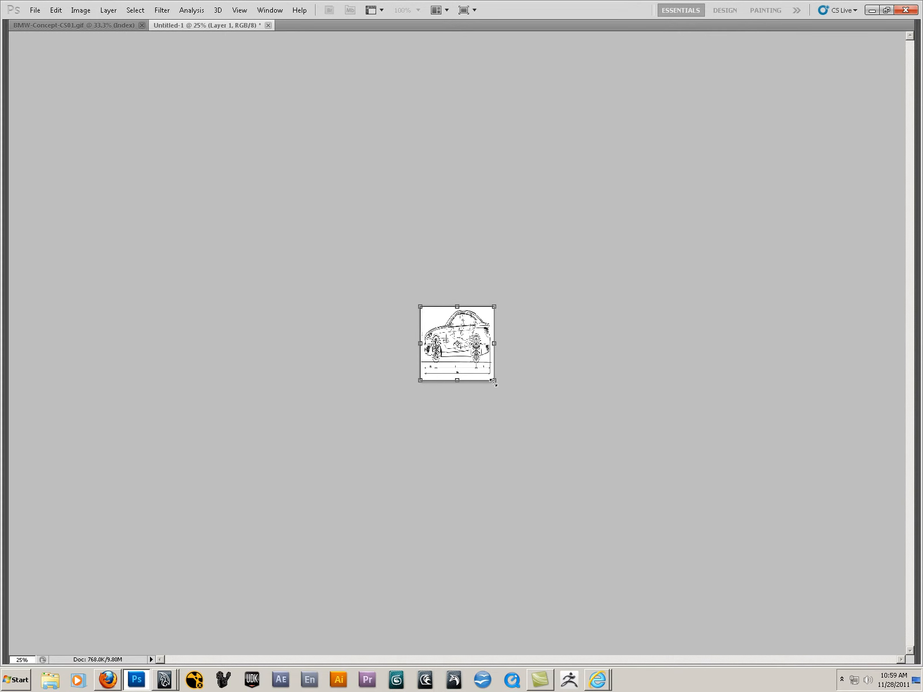
pyautogui.hotkey('ctrl', '0')
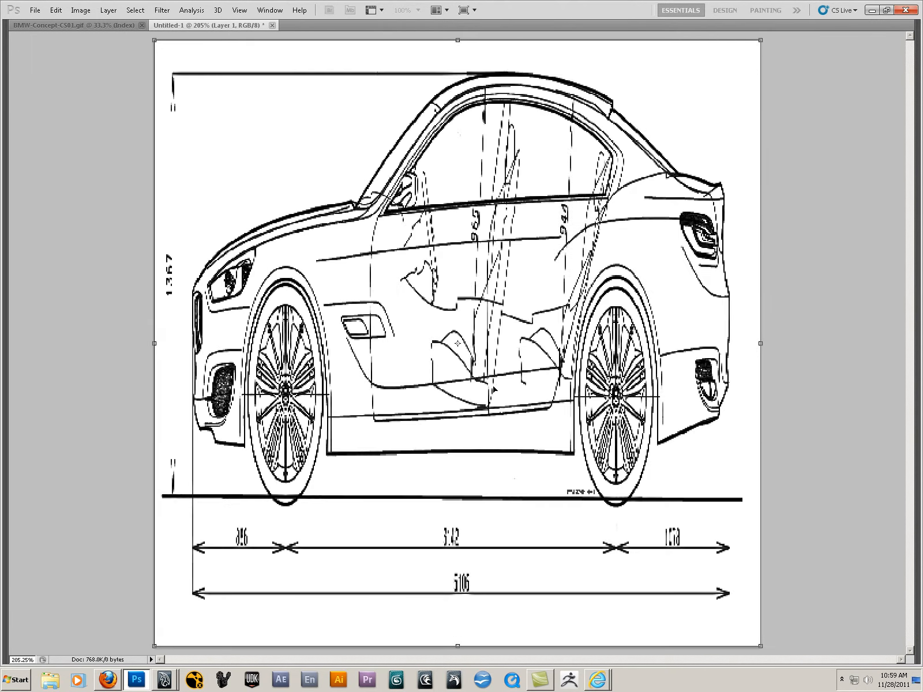
pyautogui.press('Return')
pyautogui.hotkey('ctrl', '-')
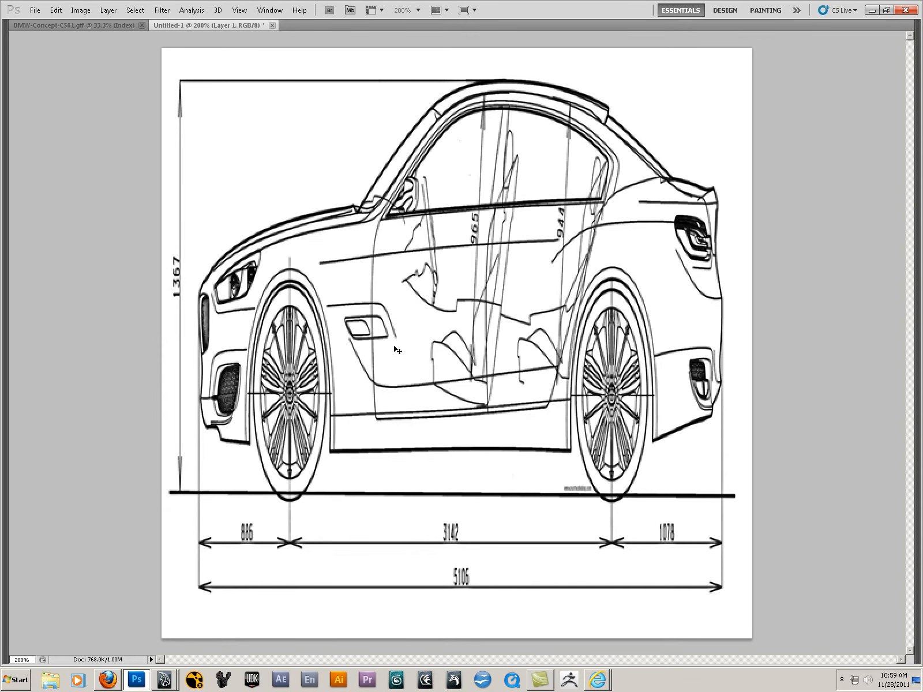
pyautogui.hotkey('ctrl', 'w')
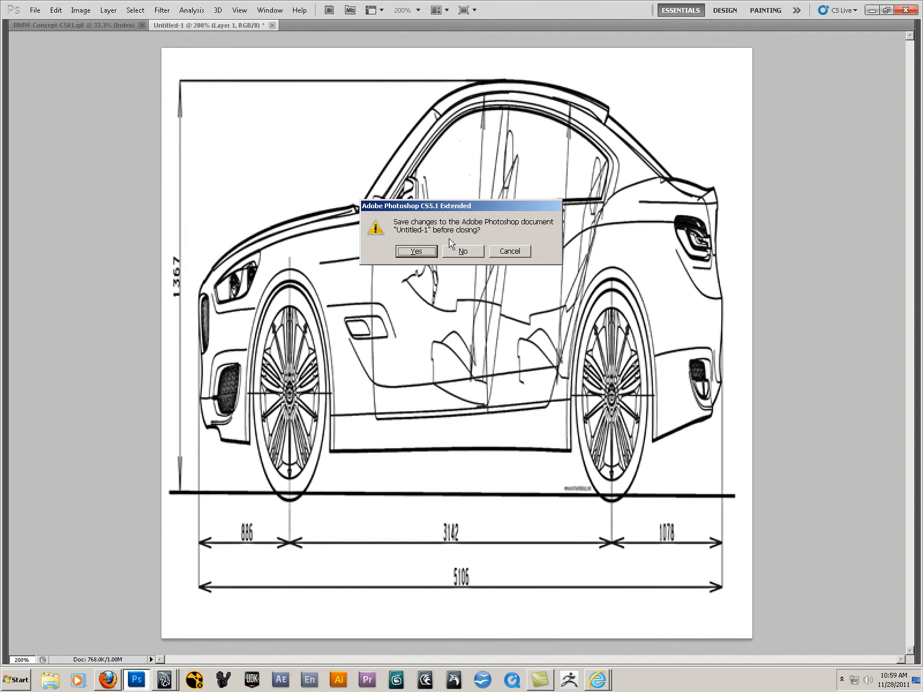
pyautogui.click(453, 254)
# - Create a new document 1024 by 512 pixels with a resolution of 200 pixels/inch
pyautogui.hotkey('ctrl', 'n')
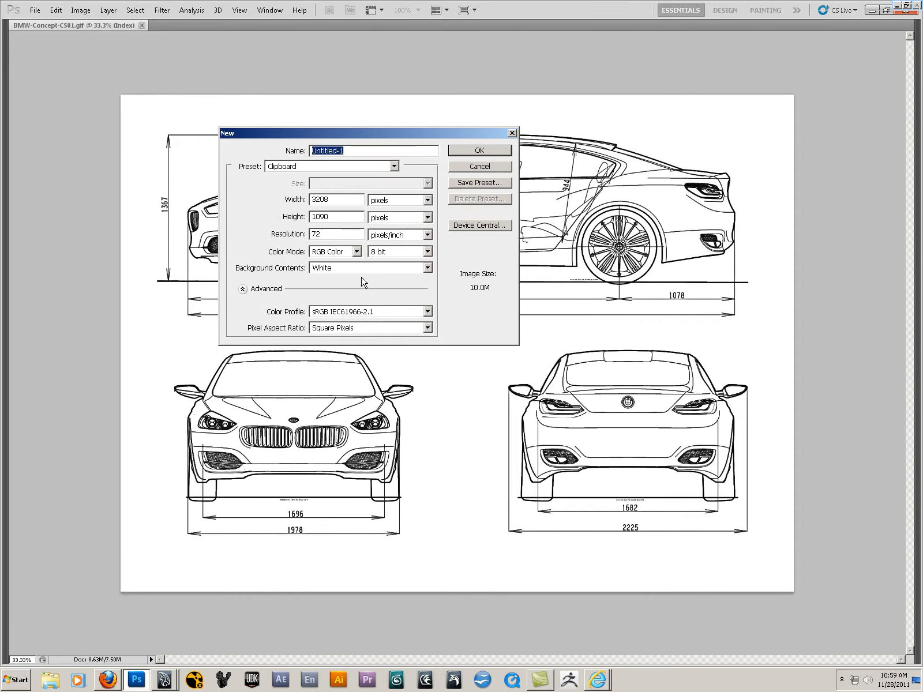
pyautogui.doubleClick(323, 200)
pyautogui.write('1024')
pyautogui.press('Tab')
pyautogui.press('Tab')
pyautogui.write('512')
pyautogui.press('Tab')
pyautogui.press('Tab')
pyautogui.write('200')
pyautogui.press('Return')
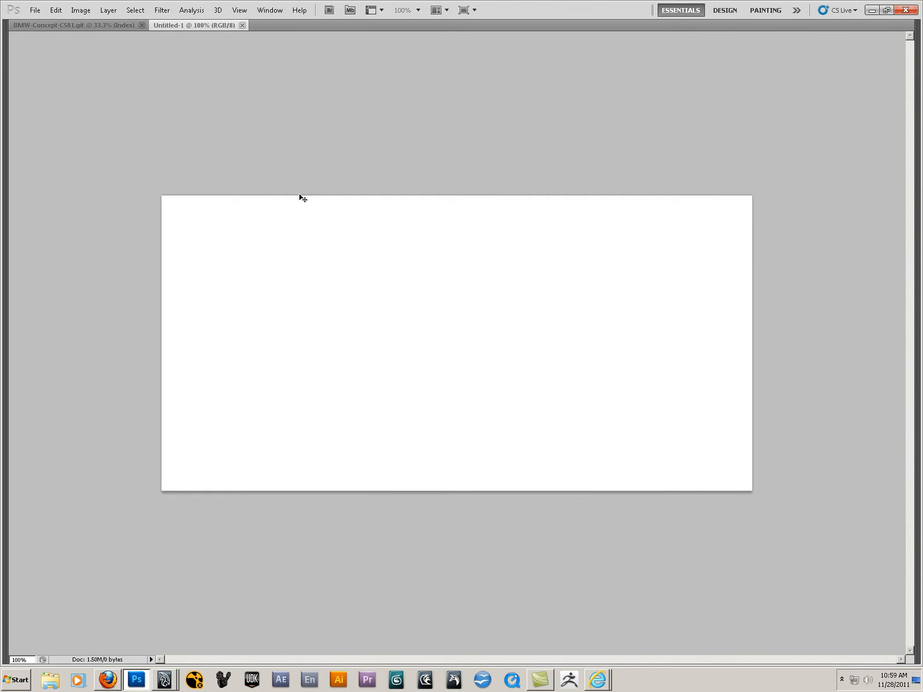
# - Paste the copied side view into the new document and scale it to fill the entire canvas
pyautogui.moveTo(348, 255); pyautogui.dragTo(377, 360)
pyautogui.hotkey('ctrl', 't')
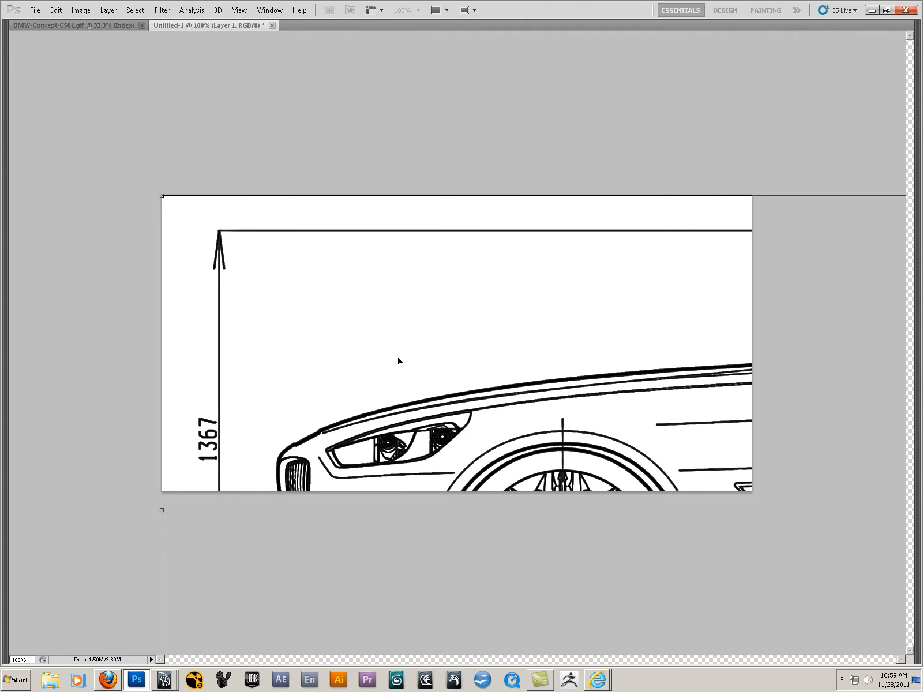
pyautogui.hotkey('ctrl', '-')
pyautogui.hotkey('ctrl', '-')
pyautogui.hotkey('ctrl', '-')
pyautogui.hotkey('ctrl', '-')
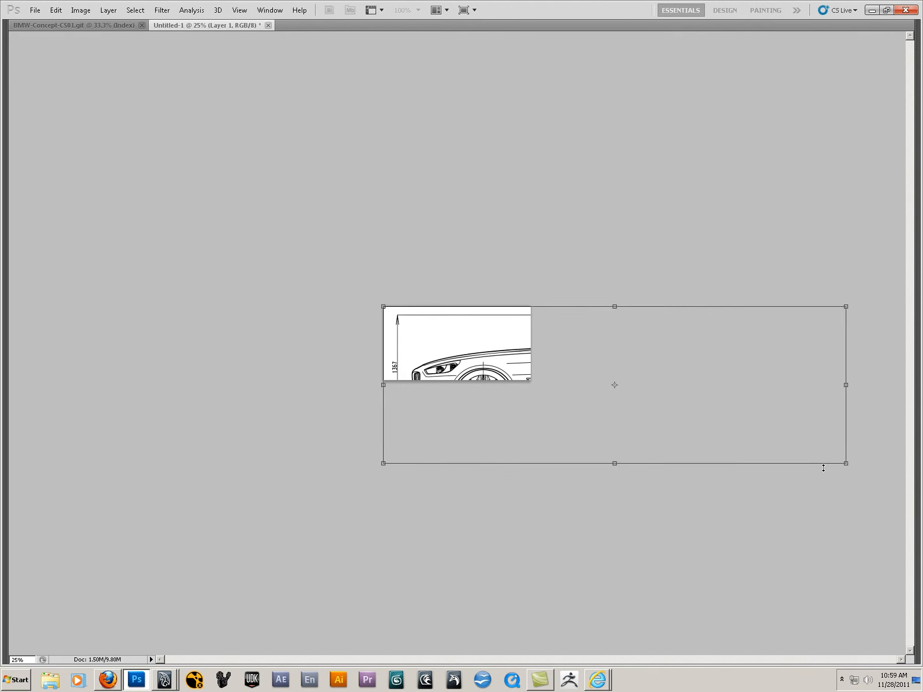
pyautogui.moveTo(846, 464)
pyautogui.mouseDown()
pyautogui.moveTo(552, 372)
pyautogui.moveTo(531, 381)
pyautogui.mouseUp()
pyautogui.press('Return')
pyautogui.hotkey('ctrl', '0')
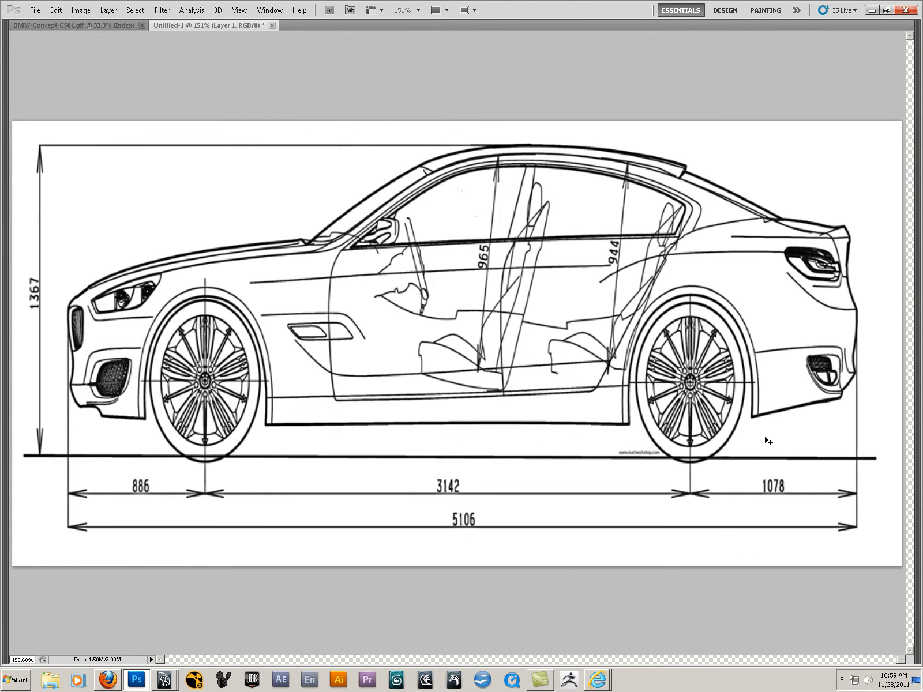
# - Merge the side view into the background and, while saving, create a folder named IPlanes inside the working folder
pyautogui.press('Tab')
pyautogui.hotkey('ctrl', 'e')
pyautogui.hotkey('ctrl', 's')
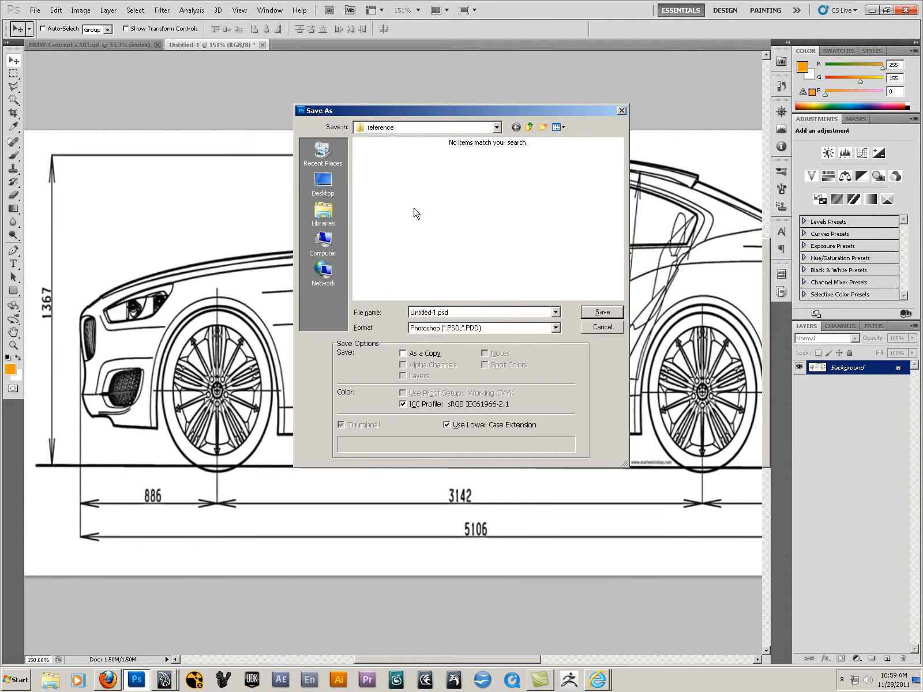
pyautogui.click(529, 127)
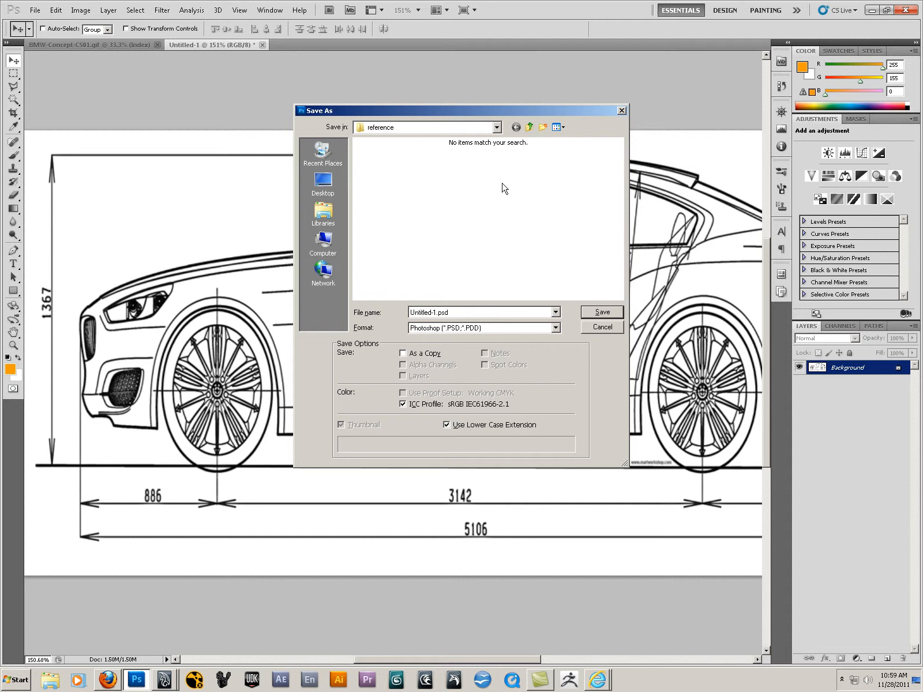
pyautogui.click(542, 127)
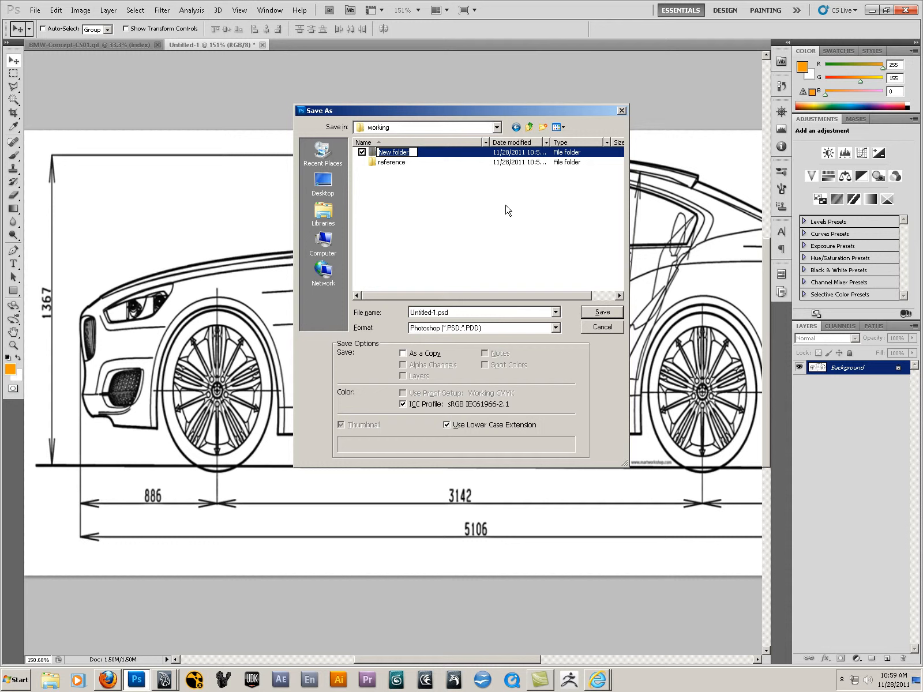
pyautogui.write('IPlanes')
pyautogui.press('Return')
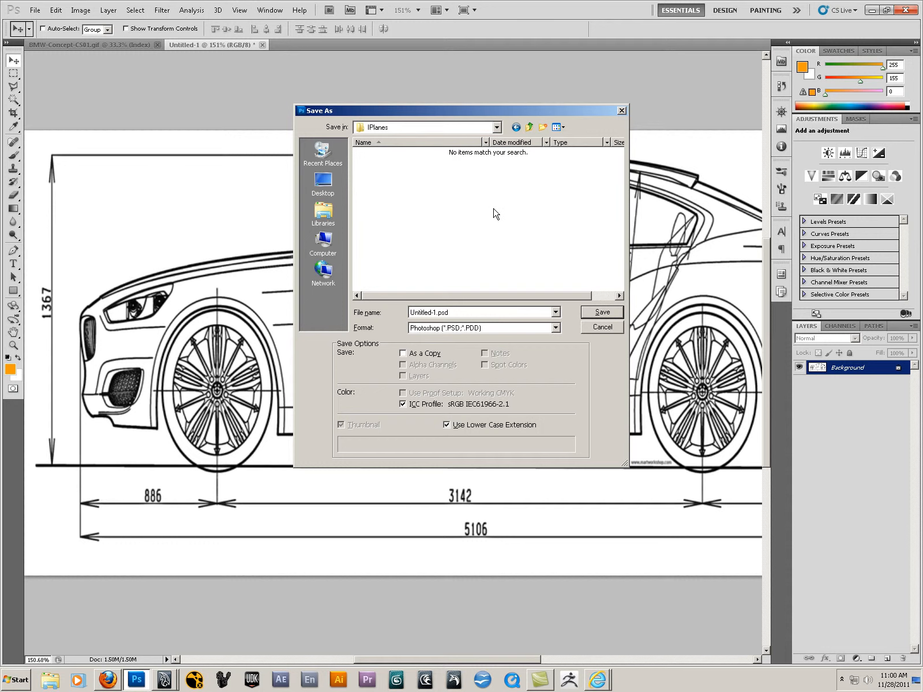
# - Save the side view in the IPlanes folder as side_viewer in Targa format and close the document
pyautogui.click(469, 310)
pyautogui.write('side_viewer')
pyautogui.press('Tab')
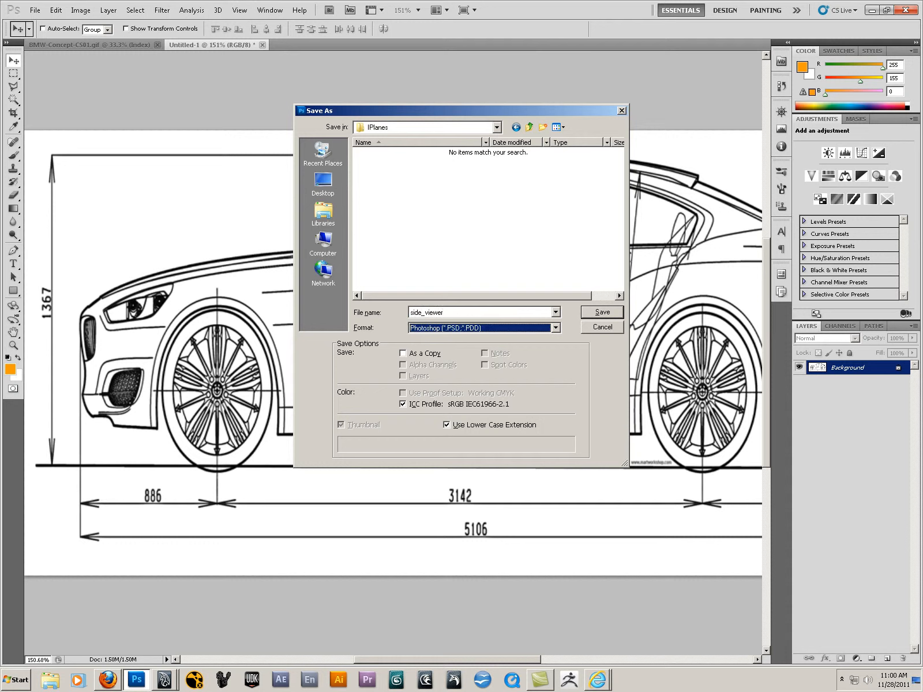
pyautogui.press('t')
pyautogui.press('Return')
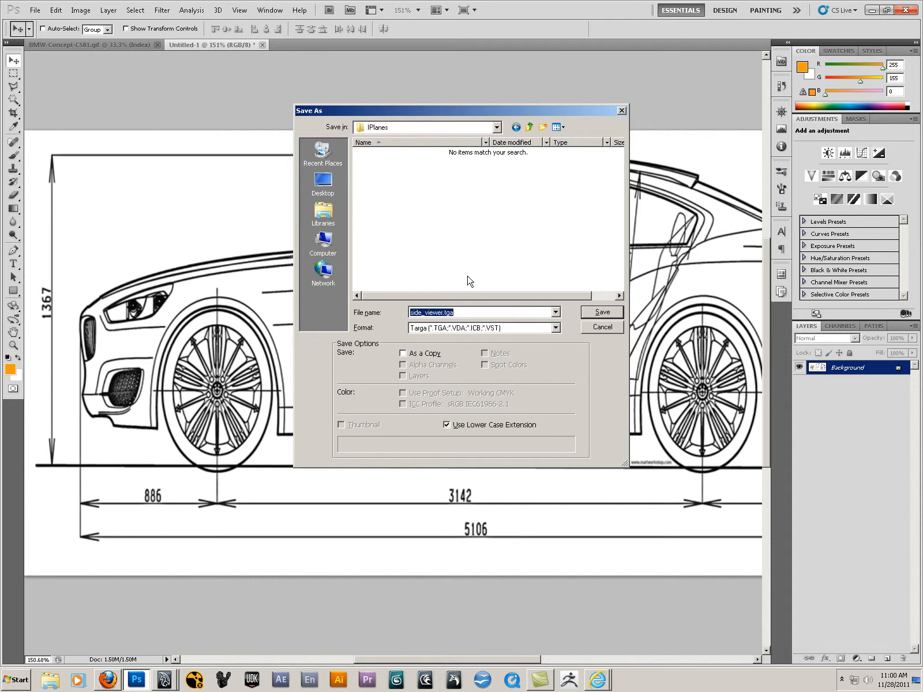
pyautogui.press('Return')
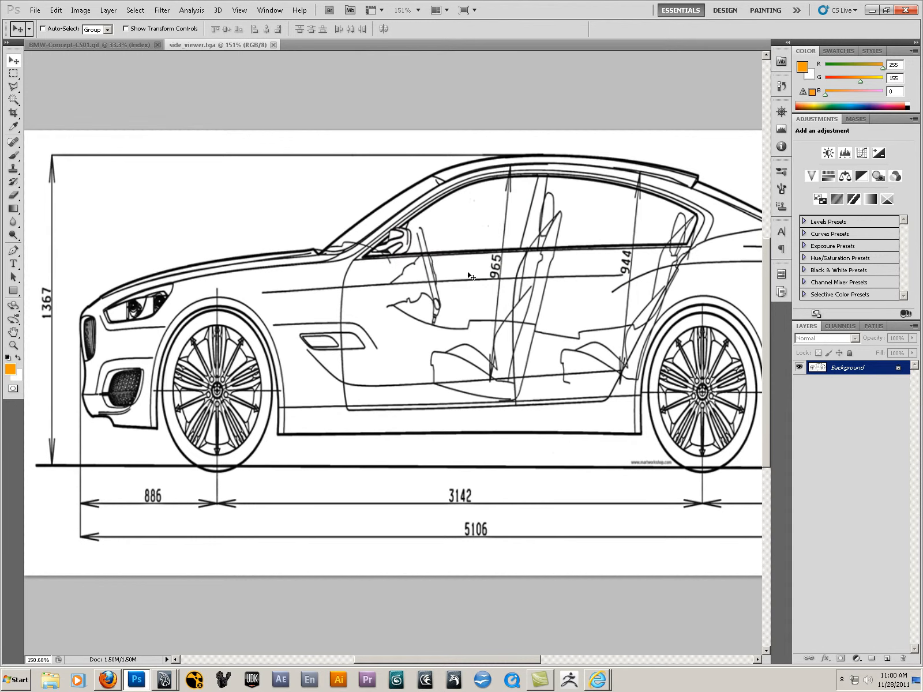
pyautogui.press('Tab')
pyautogui.hotkey('ctrl', 'w')
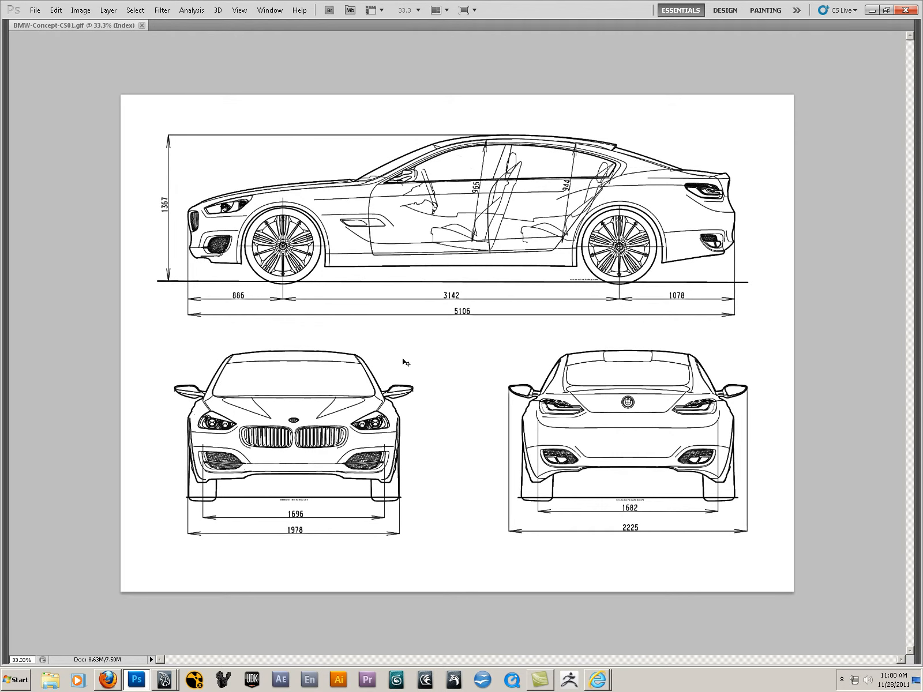
# - Create a new document 512 by 512 pixels for the front view
pyautogui.hotkey('ctrl', 'n')
pyautogui.doubleClick(324, 202)
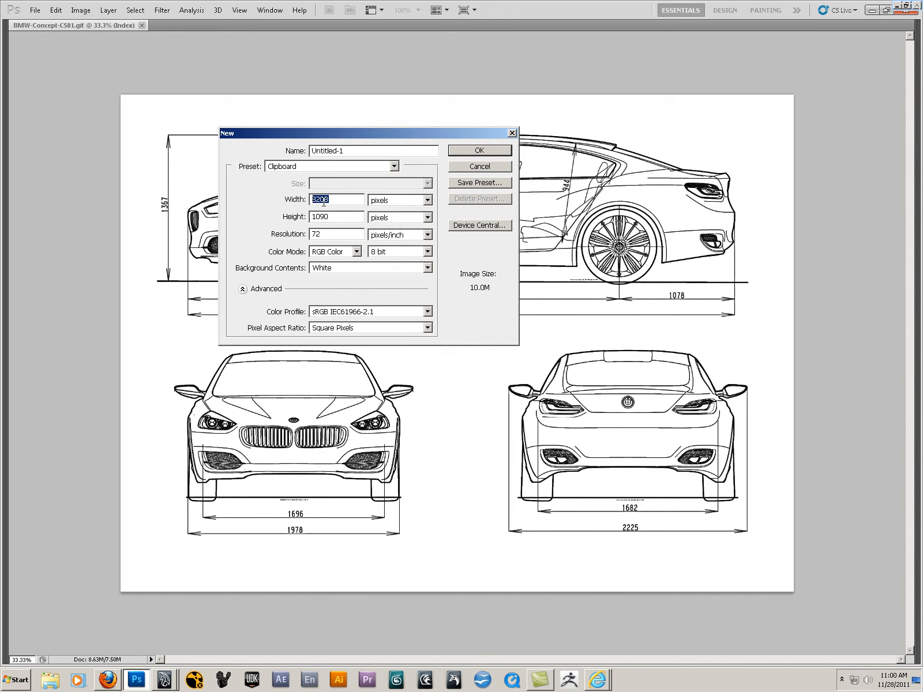
pyautogui.write('512')
pyautogui.press('Tab')
pyautogui.write('512')
pyautogui.press('Tab')
pyautogui.write('2')
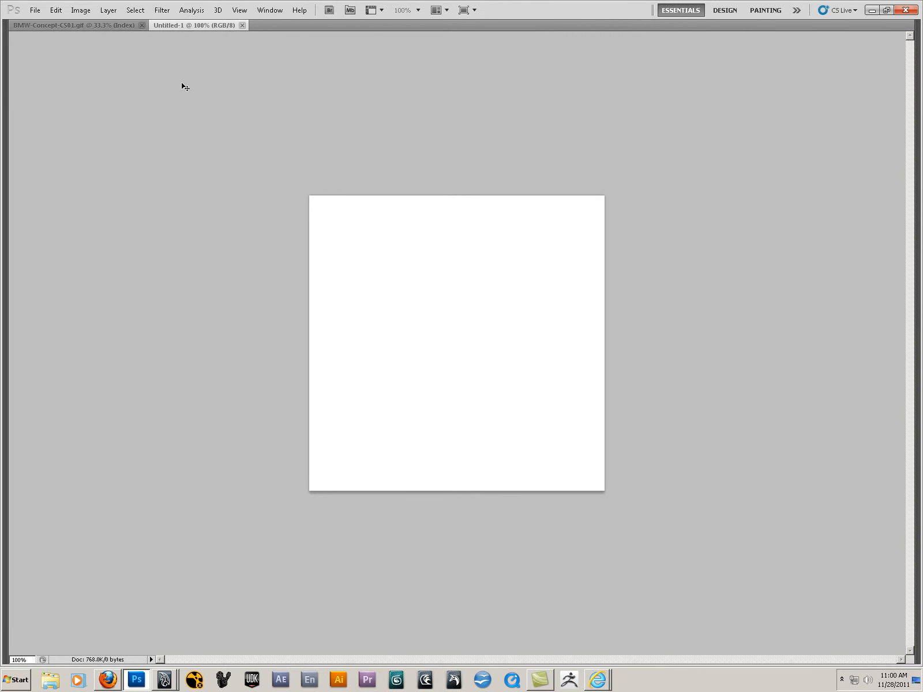
# - Copy the car's front view from the blueprint image and paste it into the new square document
pyautogui.click(87, 25)
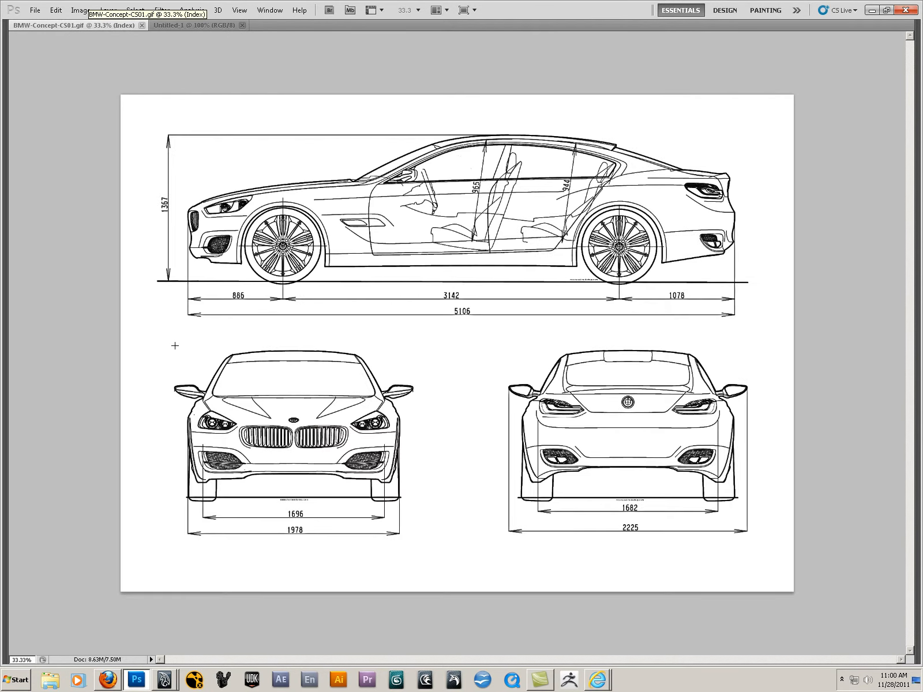
pyautogui.moveTo(246, 448); pyautogui.dragTo(421, 515)
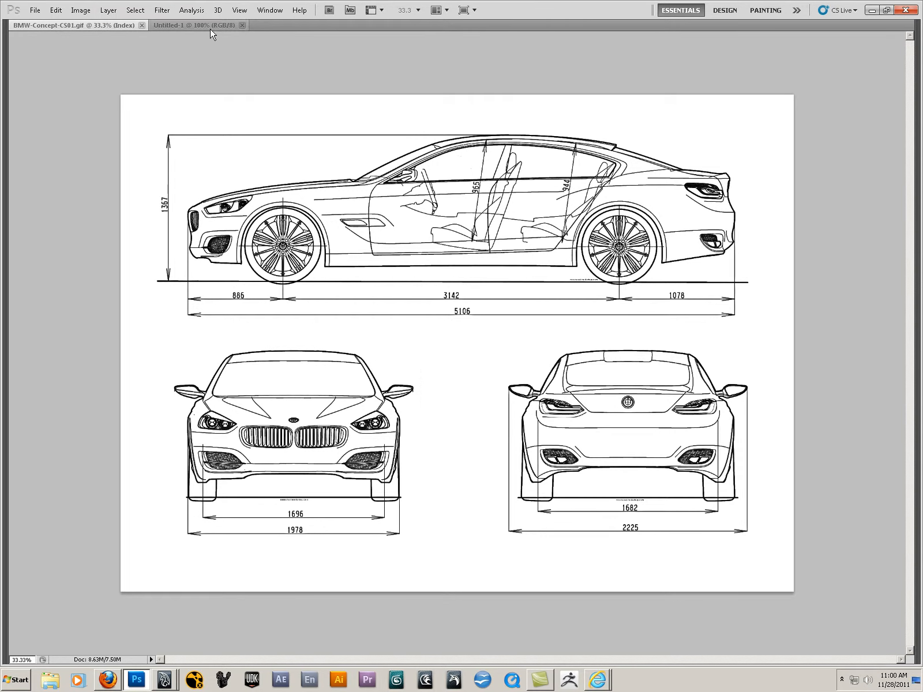
pyautogui.click(194, 25)
pyautogui.hotkey('ctrl', 'v')
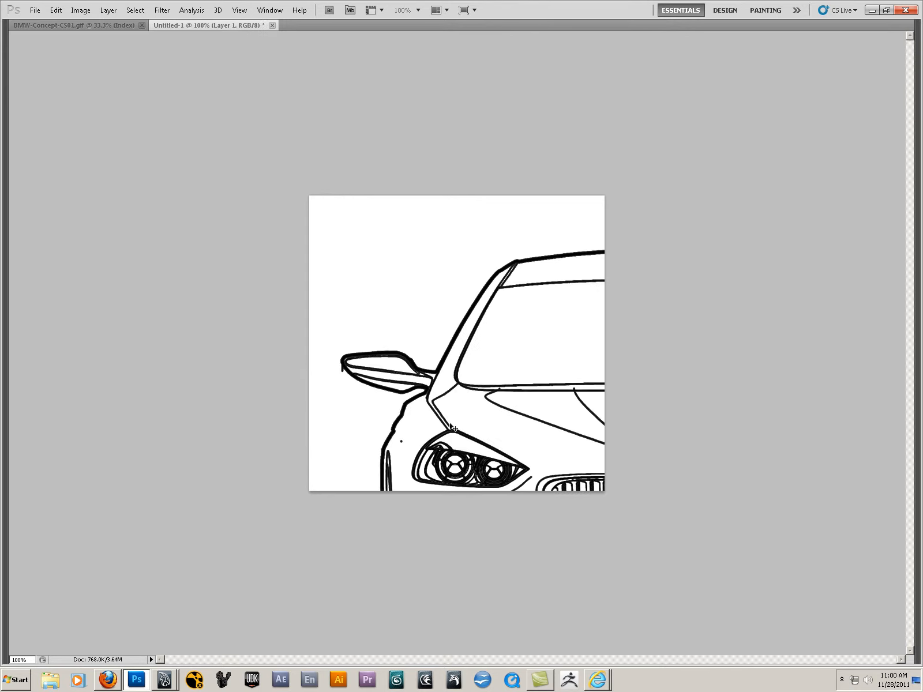
# - Scale the pasted front view down to fill the entire square canvas
pyautogui.hotkey('ctrl', 't')
pyautogui.hotkey('ctrl', '-')
pyautogui.hotkey('ctrl', '-')
pyautogui.moveTo(771, 544); pyautogui.dragTo(531, 415)
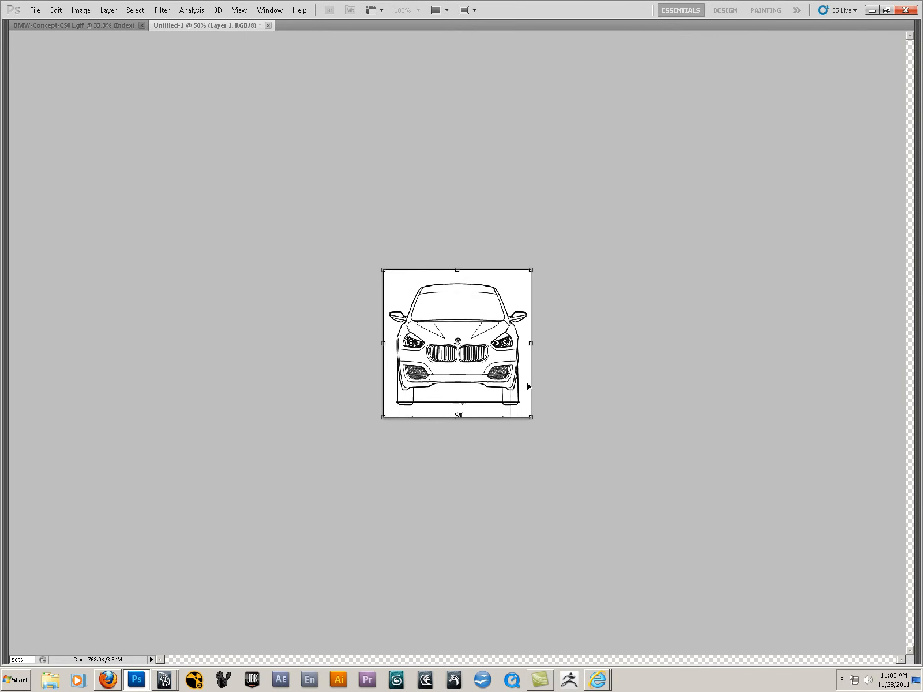
pyautogui.press('Return')
pyautogui.hotkey('ctrl', '0')
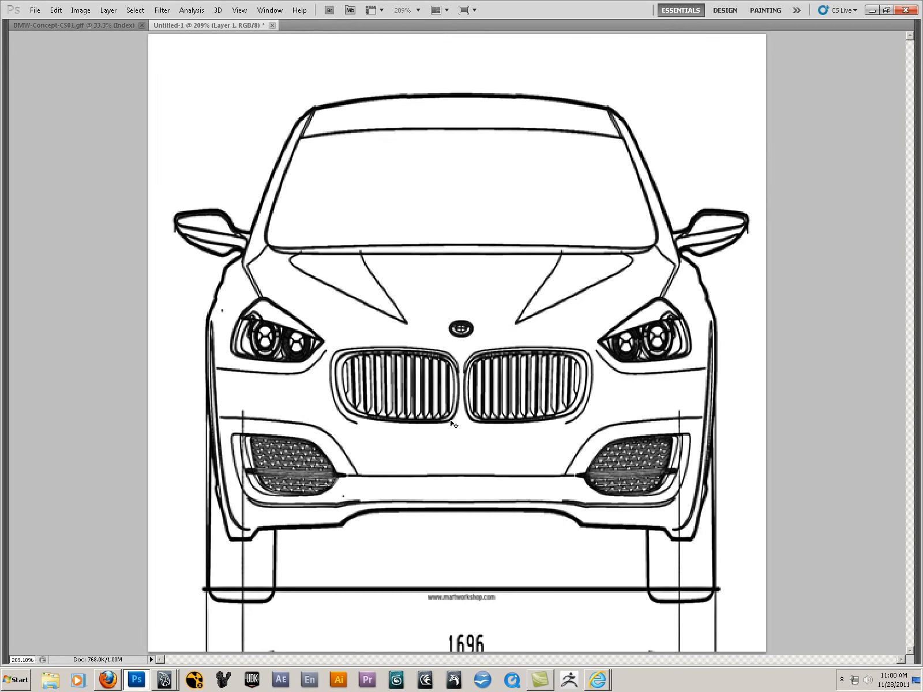
# - Merge the front view into the background, save it as the Targa file front_viewer in IPlanes, and close it
pyautogui.press('Tab')
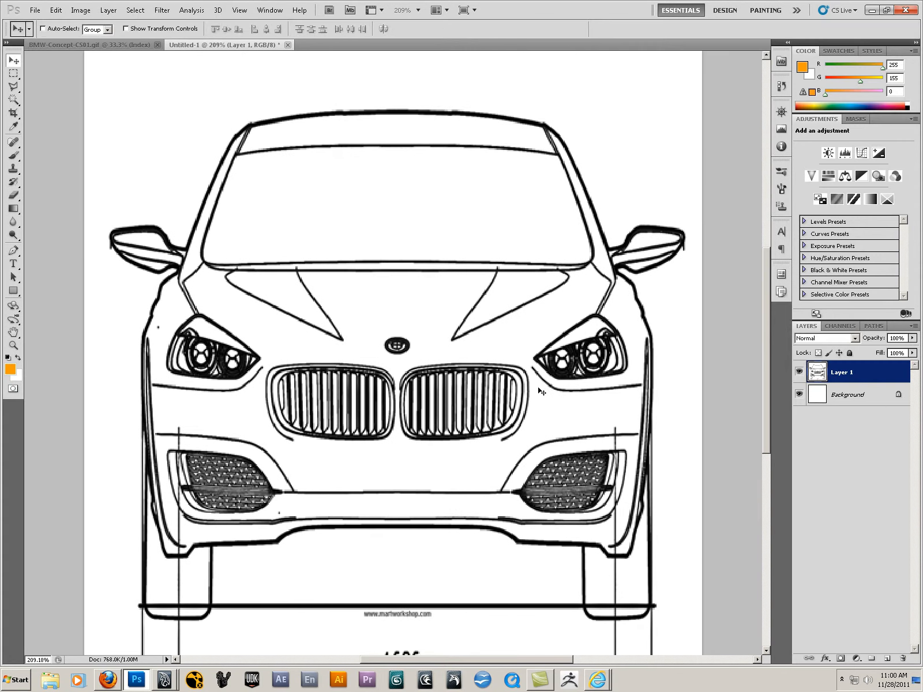
pyautogui.hotkey('ctrl', 'e')
pyautogui.hotkey('ctrl', 'shift', 's')
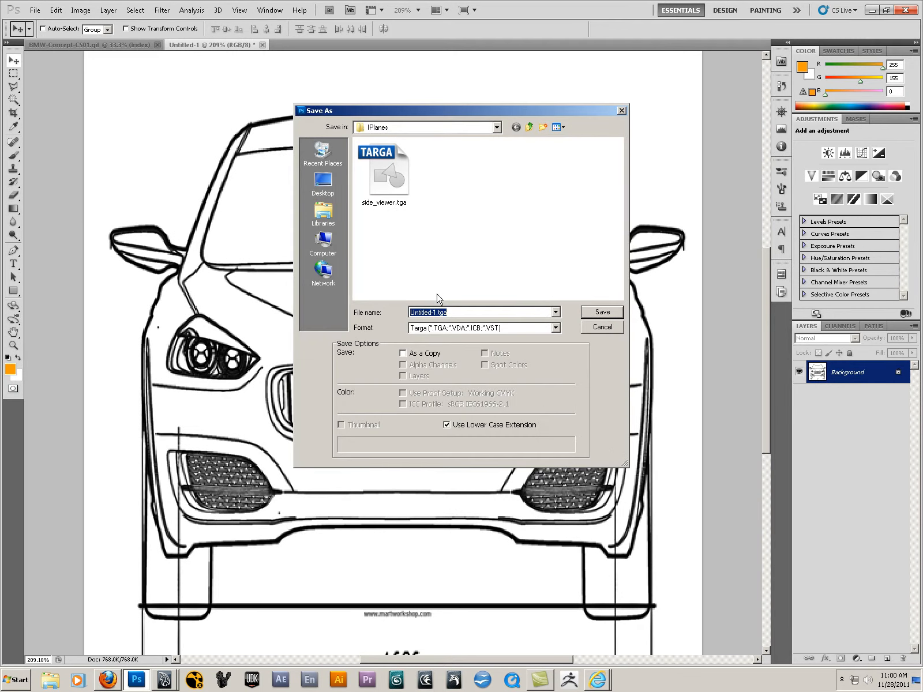
pyautogui.write('front_viewer')
pyautogui.press('Return')
pyautogui.press('Return')
pyautogui.hotkey('ctrl', 'w')
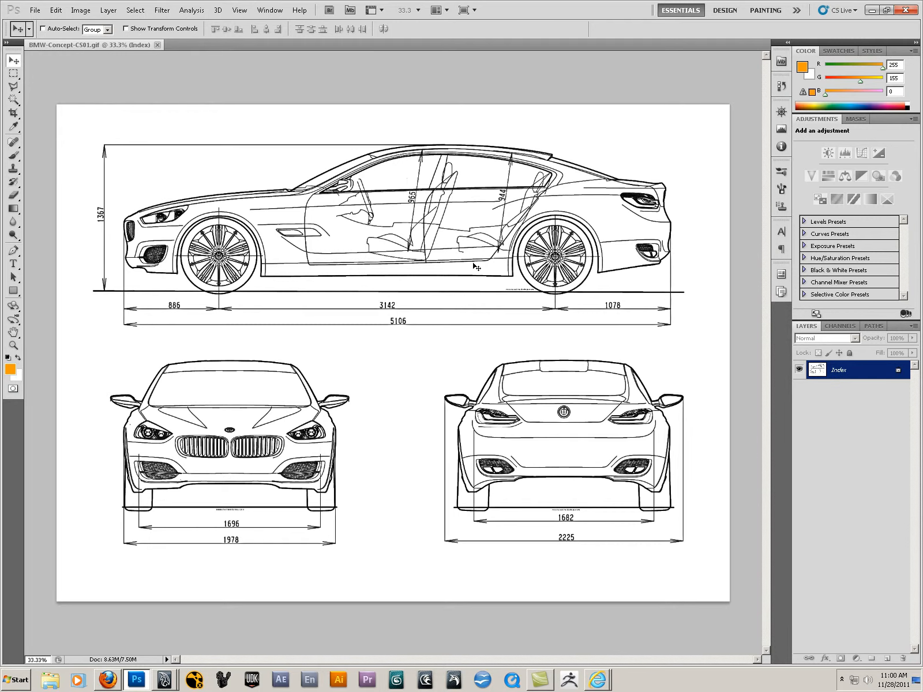
# - Create a new document 512 by 512 pixels with a resolution of 200 pixels/inch for the rear view
pyautogui.hotkey('ctrl', 'n')
pyautogui.click(343, 200)
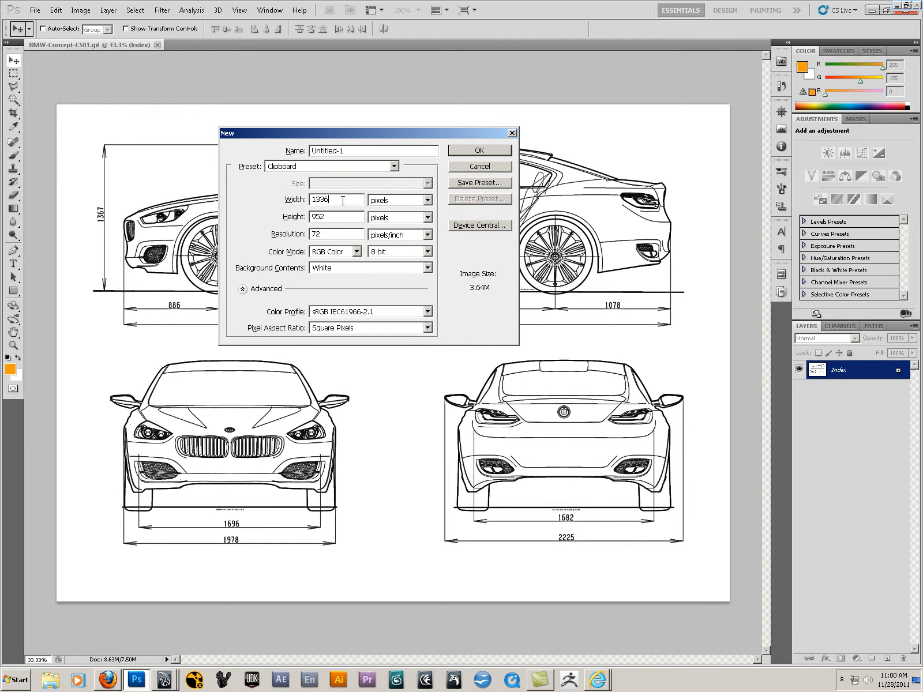
pyautogui.doubleClick(343, 200)
pyautogui.write('512')
pyautogui.press('Tab')
pyautogui.press('Tab')
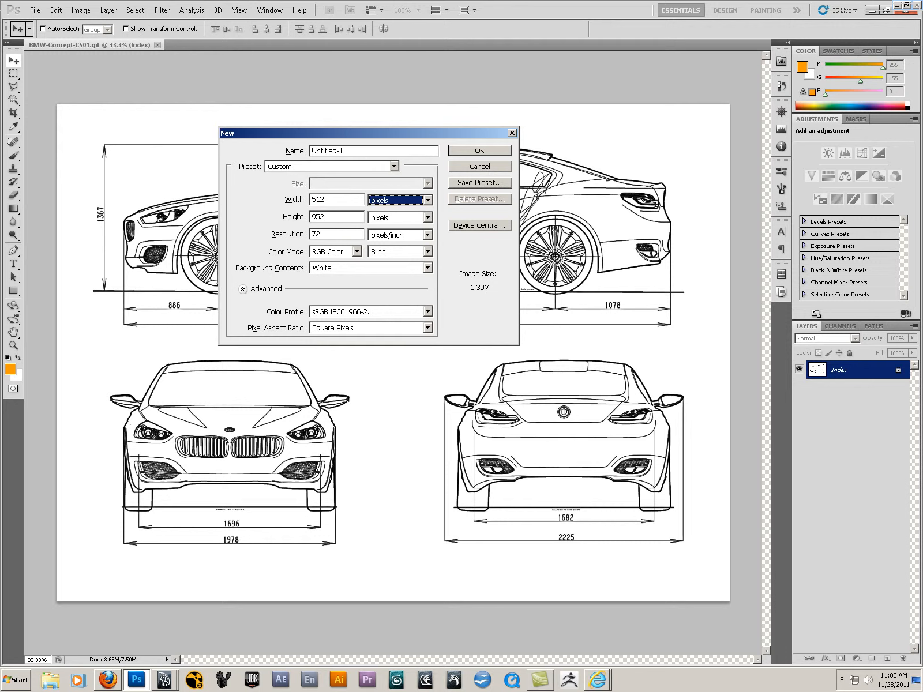
pyautogui.write('512')
pyautogui.press('Tab')
pyautogui.press('Tab')
pyautogui.write('20')
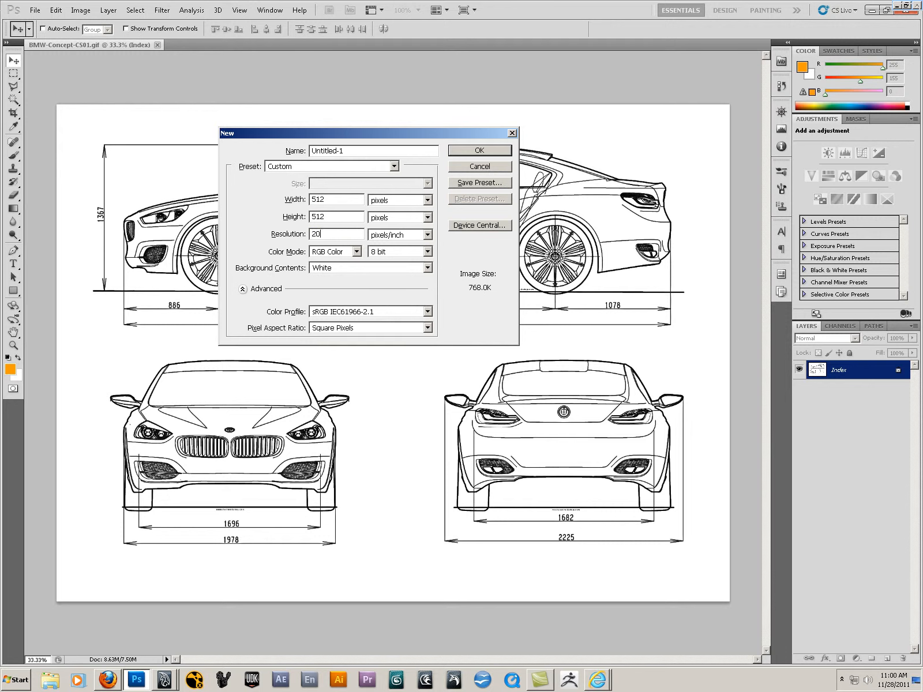
pyautogui.write('0')
pyautogui.press('Return')
# - Copy the car's rear view from the blueprint image and paste it into the empty 512 by 512 pixel document
pyautogui.click(115, 45)
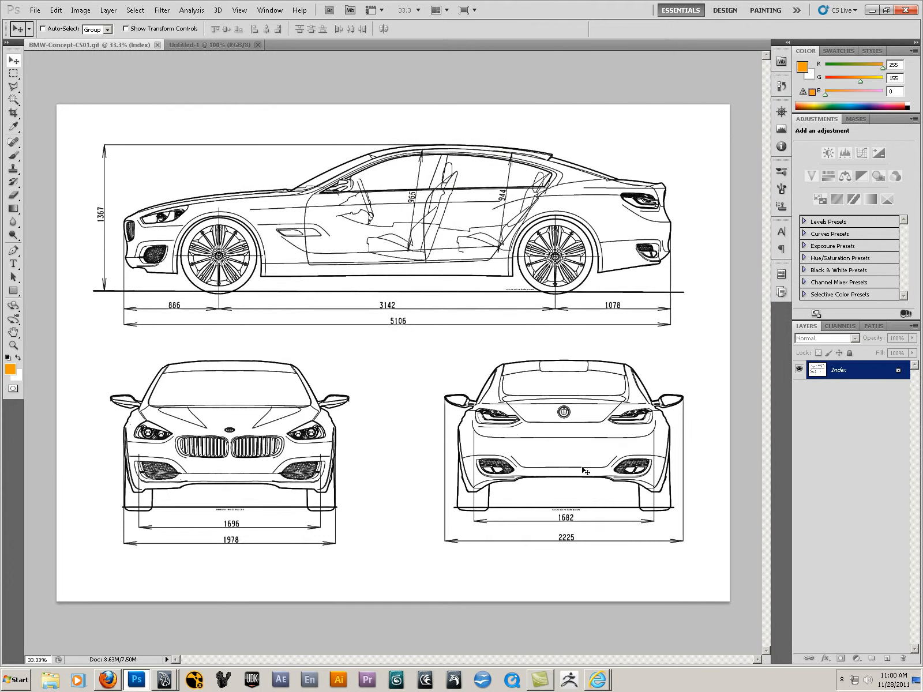
pyautogui.press('m')
pyautogui.moveTo(549, 493); pyautogui.dragTo(696, 525)
pyautogui.hotkey('ctrl', 'd')
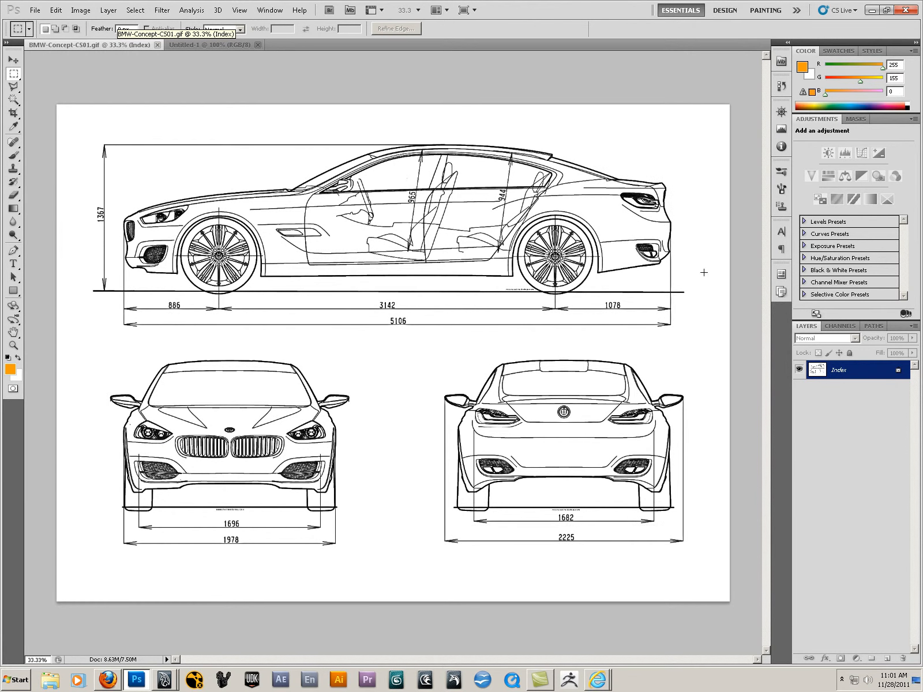
pyautogui.click(197, 49)
pyautogui.press('v')
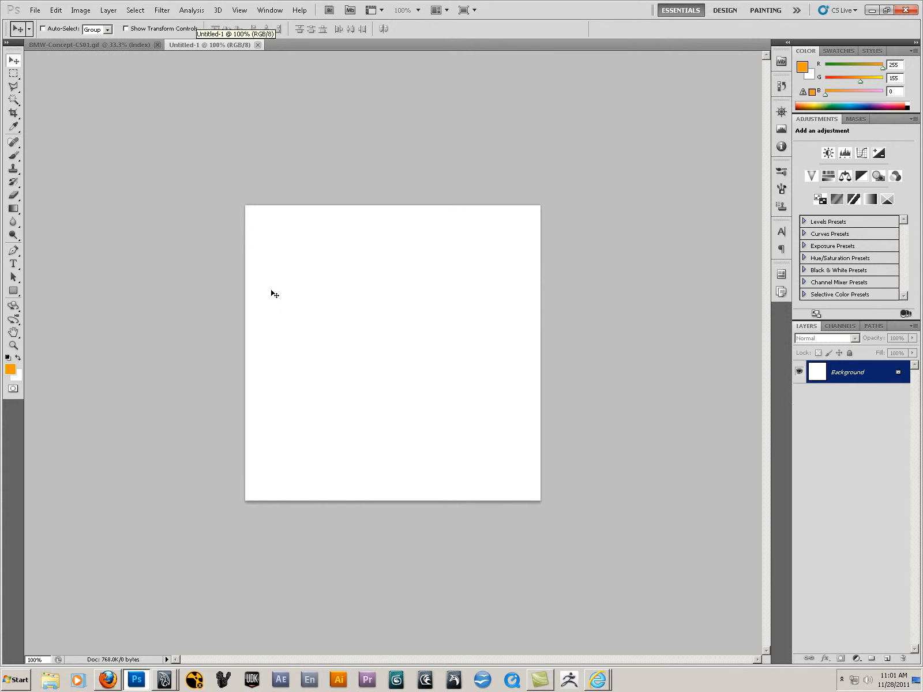
pyautogui.hotkey('ctrl', 'v')
# - Scale the pasted rear view down to fit the square canvas
pyautogui.hotkey('ctrl', 't')
pyautogui.hotkey('ctrl', '-')
pyautogui.hotkey('ctrl', '-')
pyautogui.hotkey('ctrl', '-')
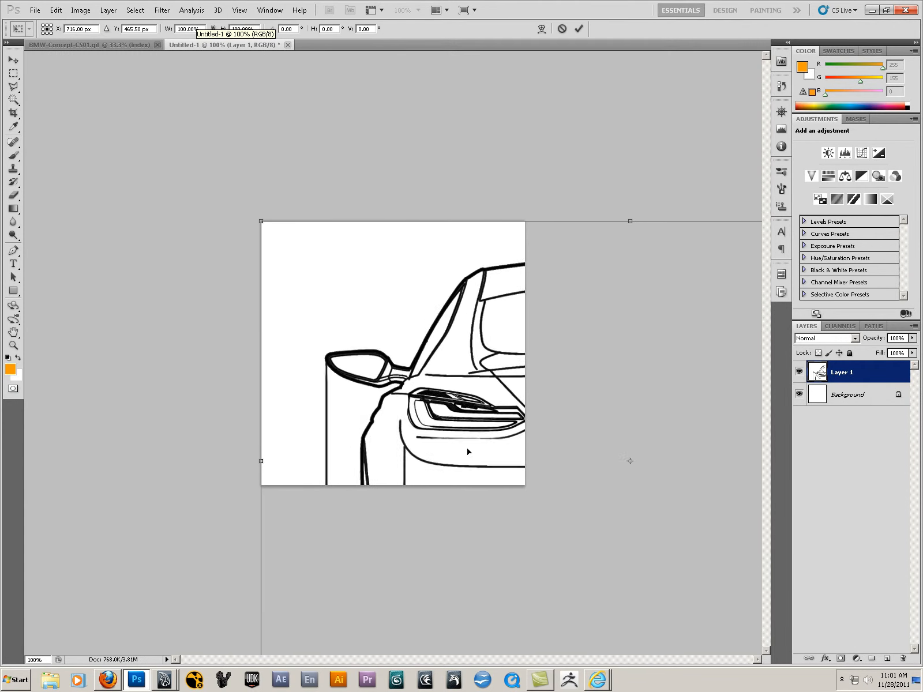
pyautogui.moveTo(620, 483); pyautogui.dragTo(439, 401)
pyautogui.press('Return')
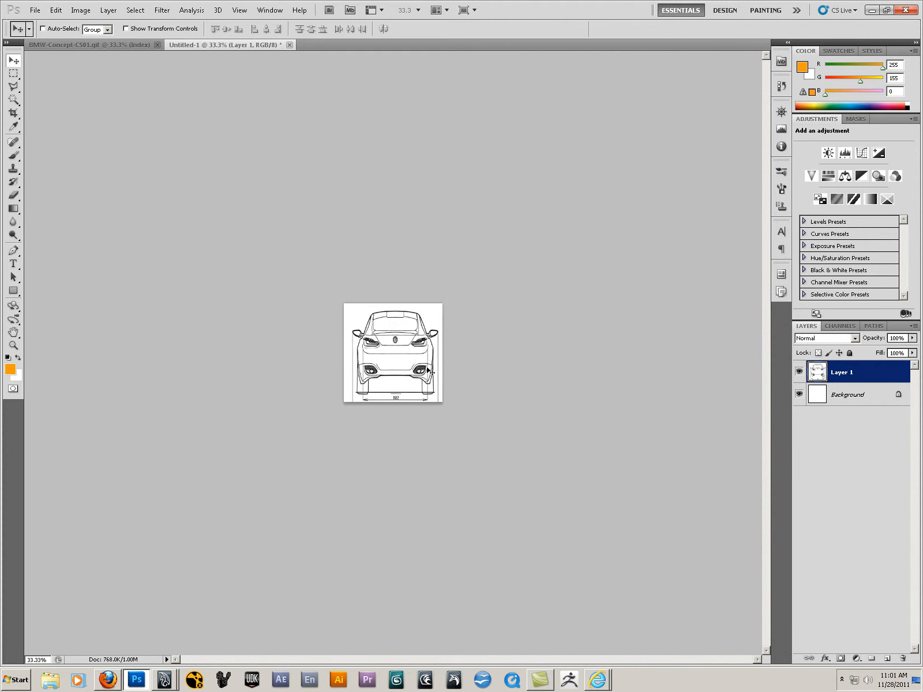
pyautogui.hotkey('ctrl', '+')
pyautogui.hotkey('ctrl', '+')
pyautogui.hotkey('ctrl', '+')
pyautogui.hotkey('ctrl', '+')
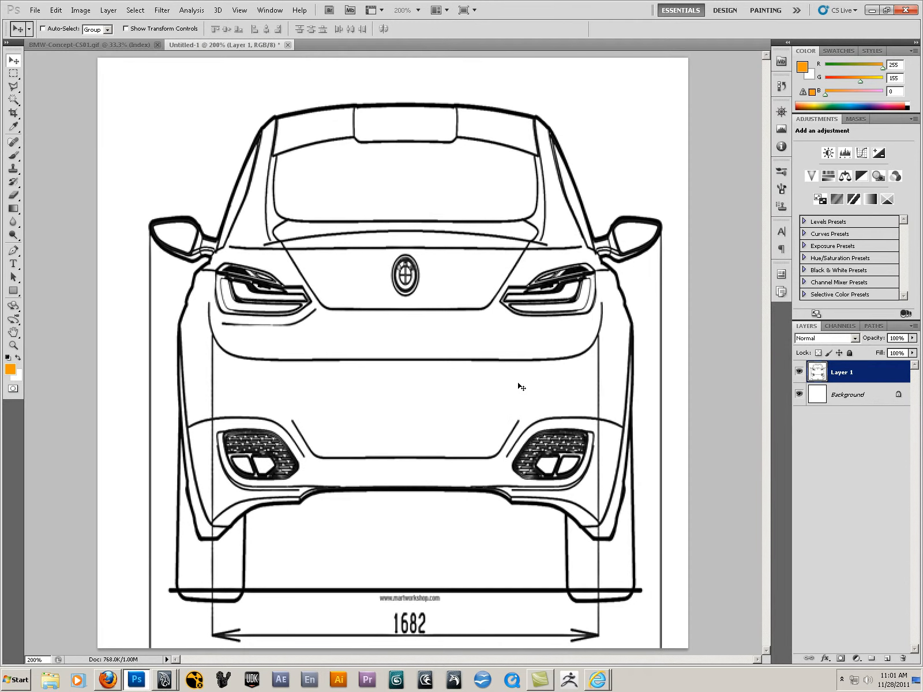
# - Merge the rear view into the background, save it as the Targa file back_viewer in IPlanes, and close it
pyautogui.hotkey('ctrl', 'e')
pyautogui.press('Tab')
pyautogui.hotkey('ctrl', 'shift', 's')
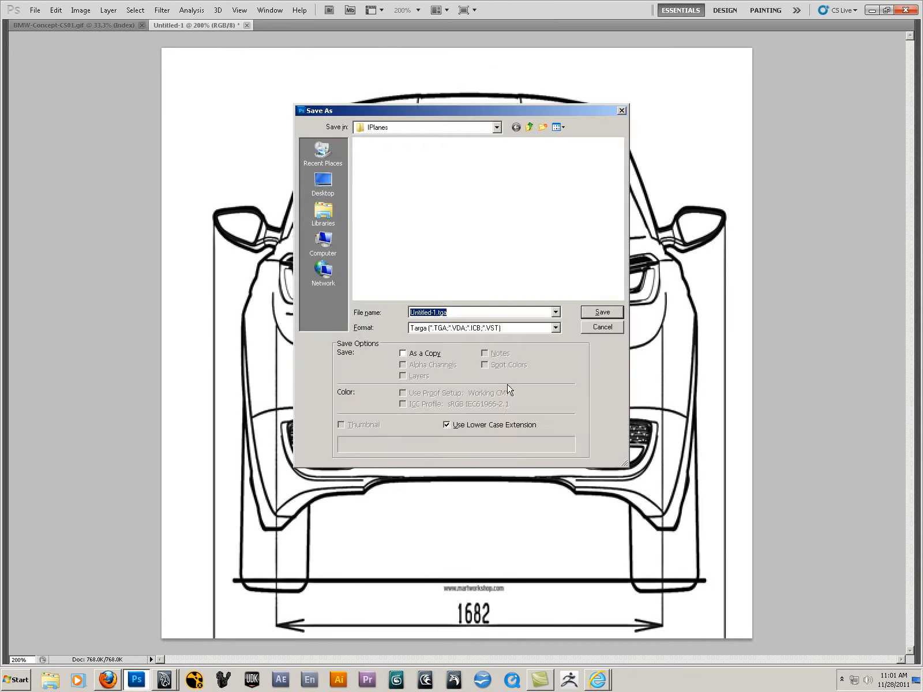
pyautogui.write('back_viewer')
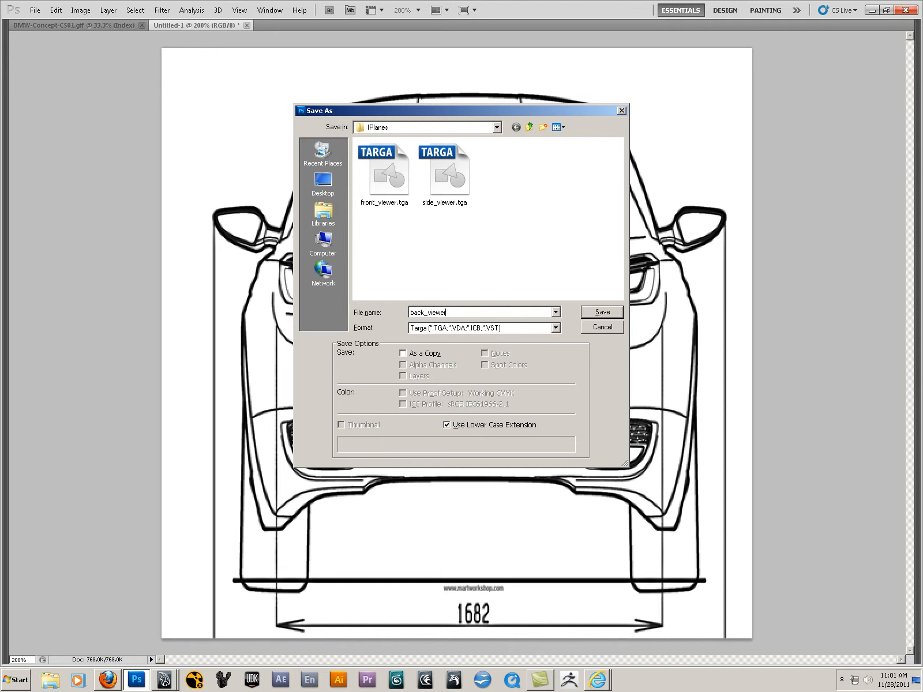
pyautogui.press('Return')
pyautogui.press('Return')
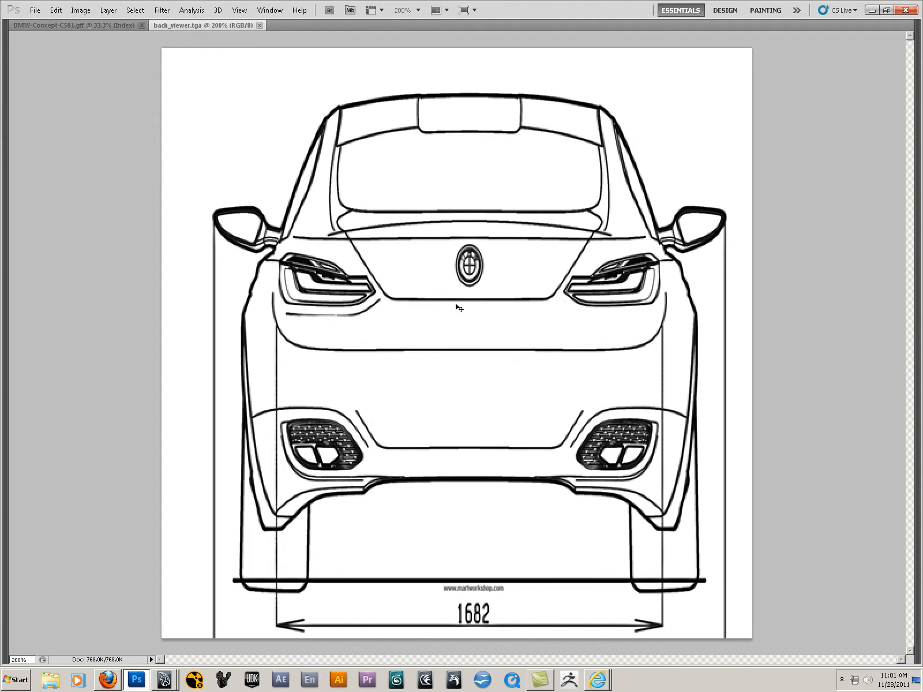
pyautogui.hotkey('ctrl', 'w')
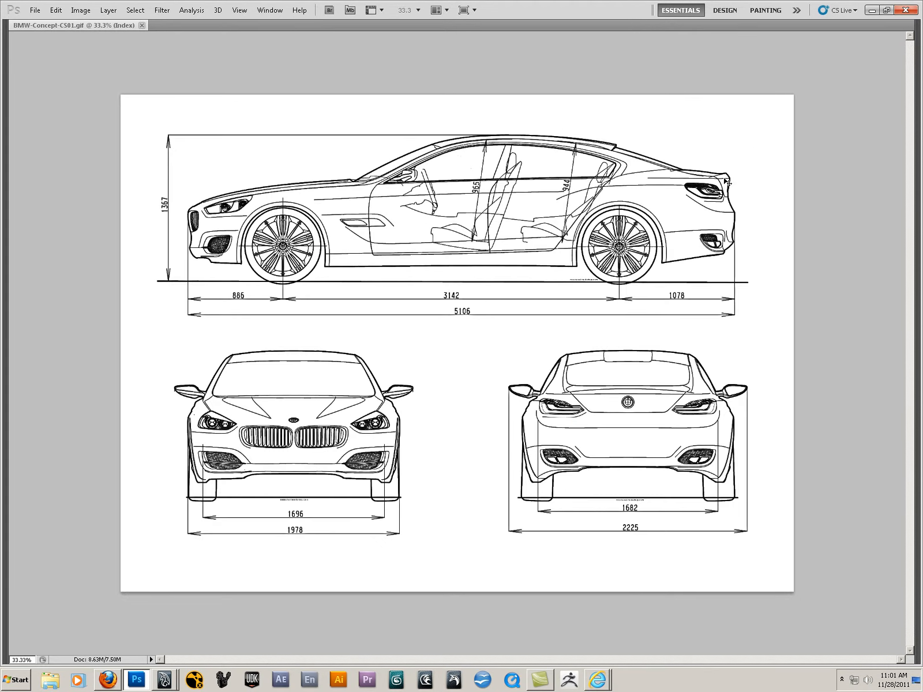
# - Close the blueprint image, minimize Photoshop, and switch to the open Maya scene
pyautogui.hotkey('ctrl', 'w')
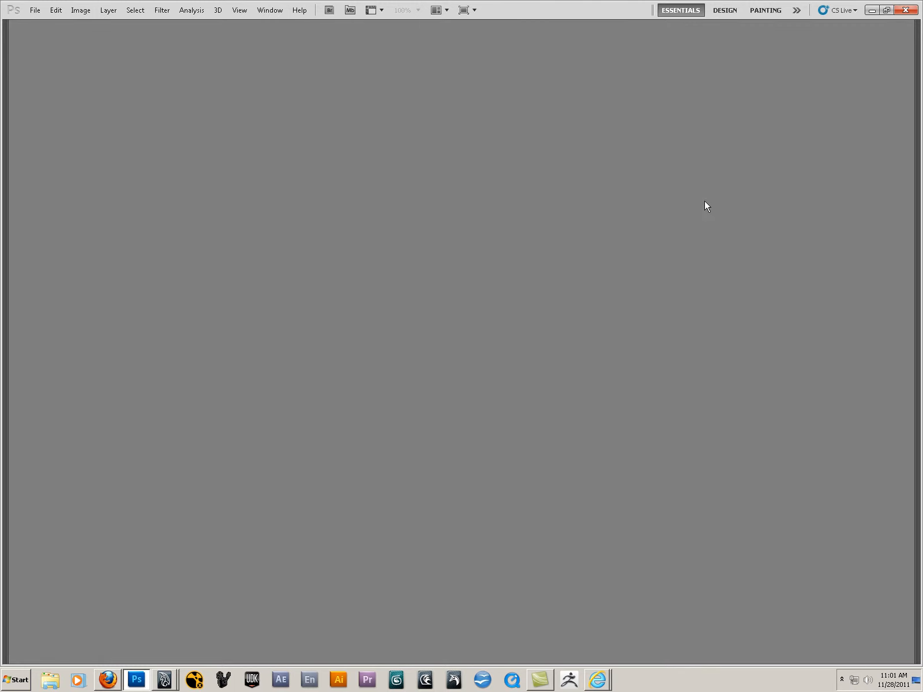
pyautogui.click(870, 10)
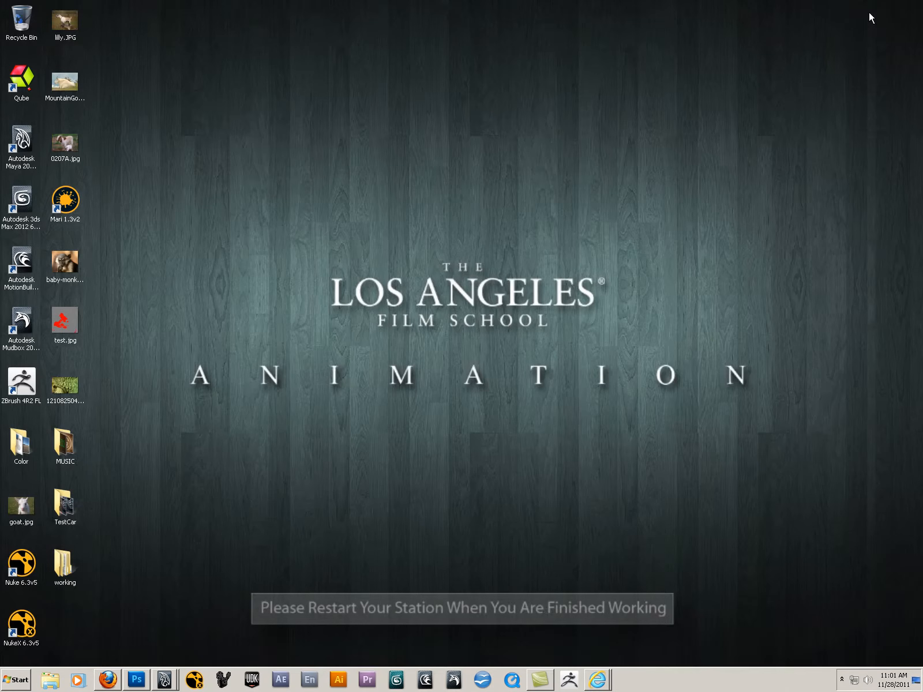
pyautogui.click(161, 681)
pyautogui.click(169, 662)
# - Hide the grid in the perspective view
pyautogui.keyDown('alt'); pyautogui.moveTo(526, 178); pyautogui.dragTo(283, 338); pyautogui.keyUp('alt')
pyautogui.press('space')
pyautogui.click(269, 270)
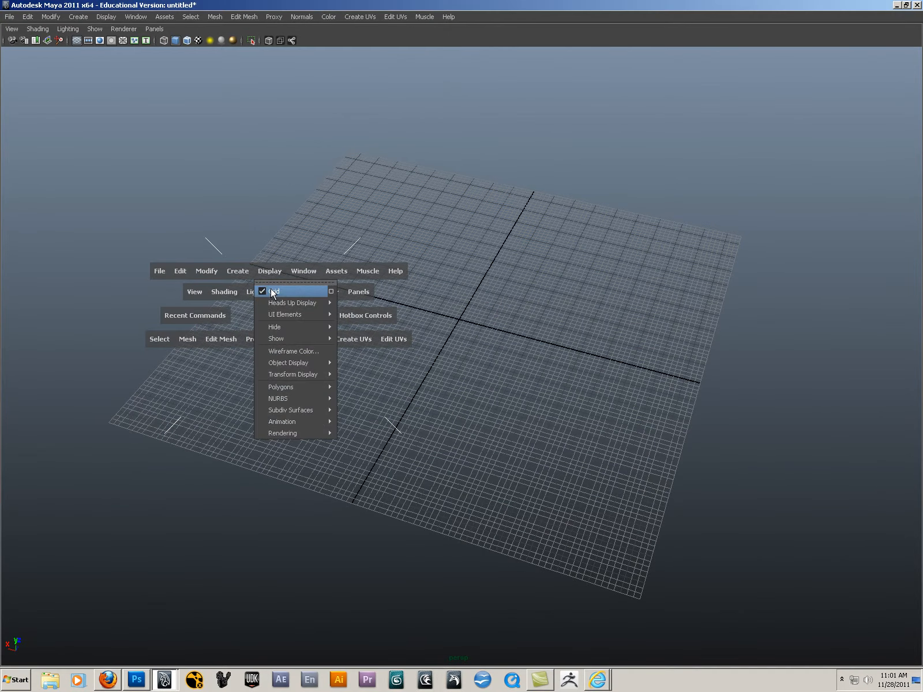
pyautogui.click(273, 292)
# - Create a polygon plane at the origin and frame it in the perspective view
pyautogui.press('space')
pyautogui.click(345, 193)
pyautogui.moveTo(367, 226)
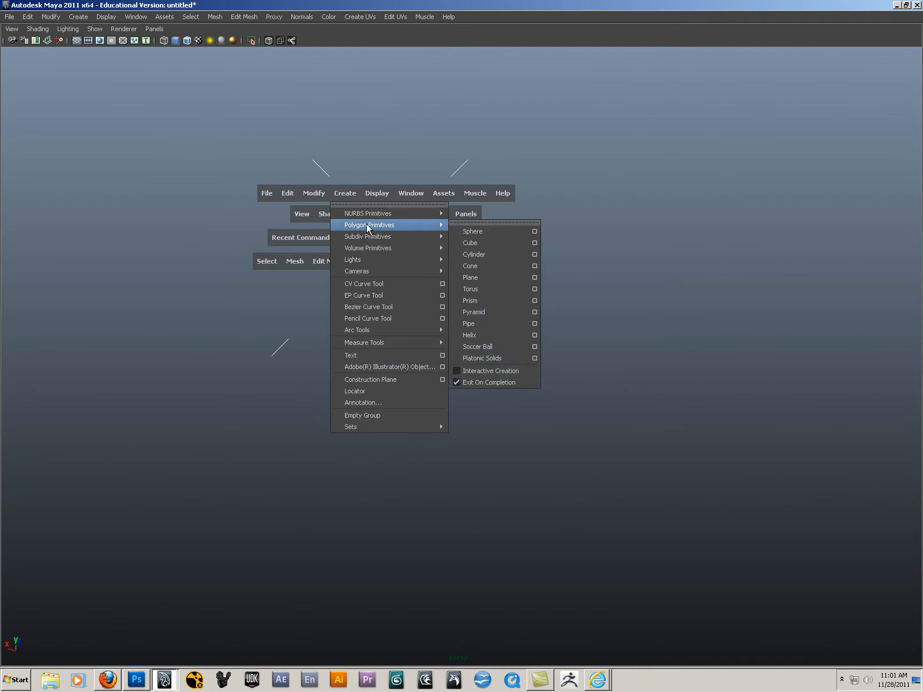
pyautogui.click(471, 277)
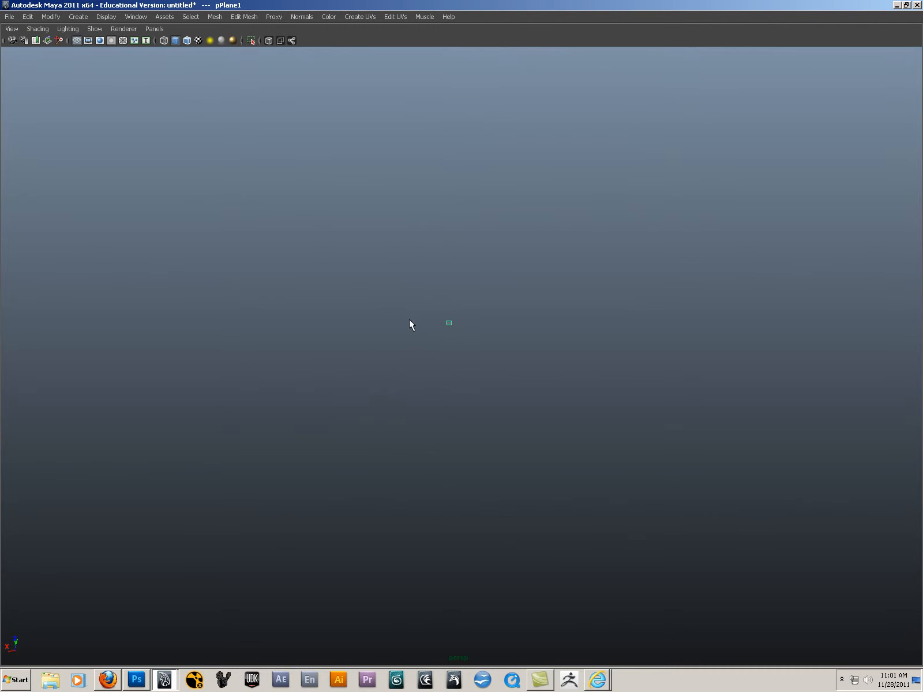
pyautogui.press('f')
pyautogui.keyDown('alt'); pyautogui.moveTo(665, 342); pyautogui.dragTo(296, 323); pyautogui.keyUp('alt')
pyautogui.press('space')
pyautogui.scroll(-5, 403, 376)
pyautogui.keyDown('alt'); pyautogui.moveTo(427, 341); pyautogui.dragTo(430, 294); pyautogui.keyUp('alt')
# - Stand the plane upright by setting its Rotate X to 90
pyautogui.press('w')
pyautogui.press('e')
pyautogui.click(895, 102)
pyautogui.write('9')
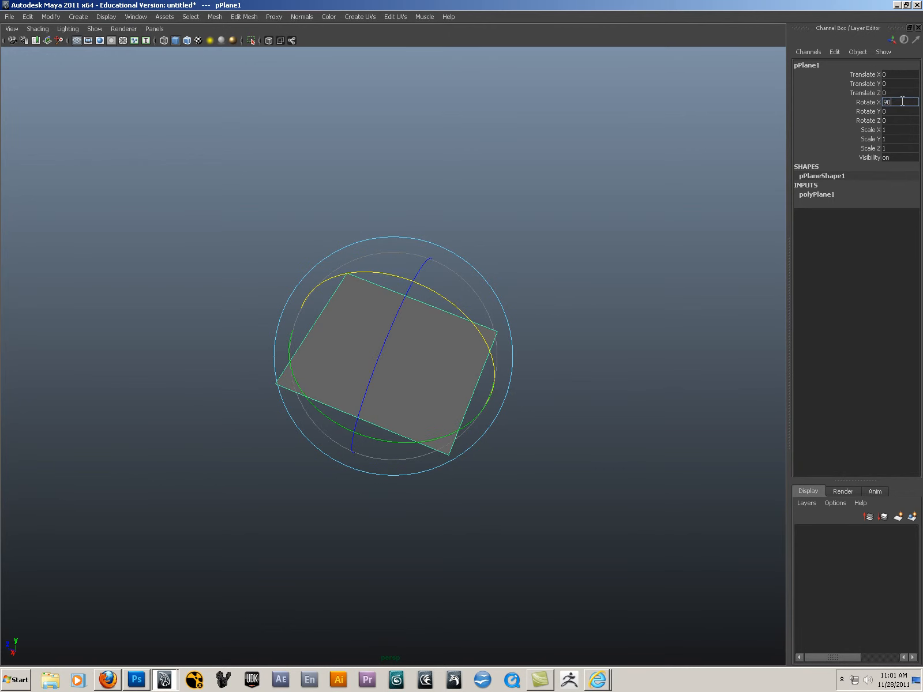
pyautogui.write('0')
pyautogui.press('Return')
pyautogui.press('w')
pyautogui.keyDown('alt'); pyautogui.moveTo(542, 381); pyautogui.dragTo(447, 354); pyautogui.keyUp('alt')
# - Switch to a layout with the Hypershade beside the perspective view and widen the Hypershade area
pyautogui.press('space')
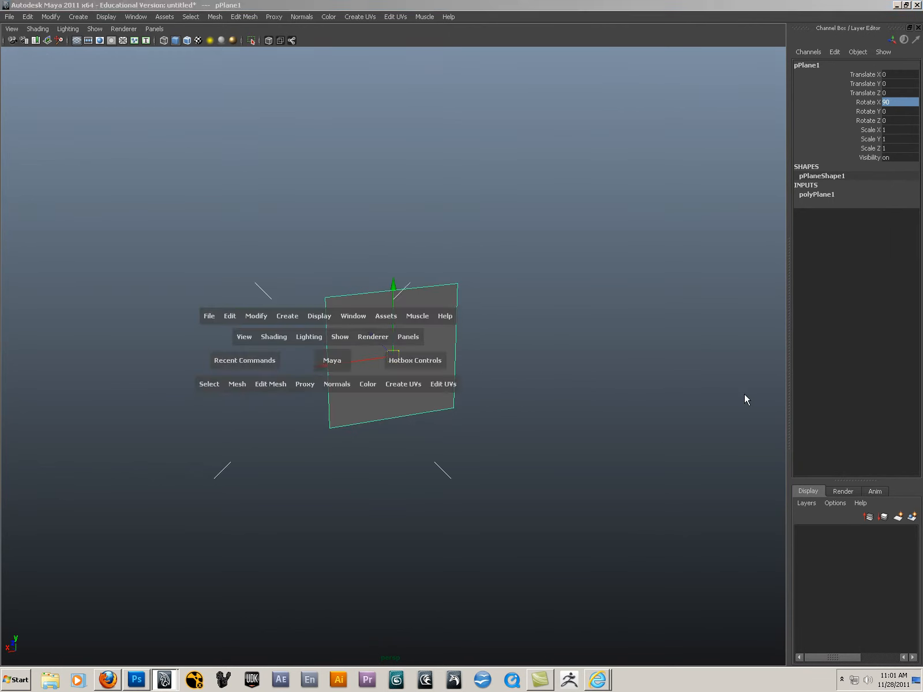
pyautogui.moveTo(660, 444); pyautogui.dragTo(856, 402)
pyautogui.press('space')
pyautogui.moveTo(305, 330); pyautogui.dragTo(250, 281)
pyautogui.press('space')
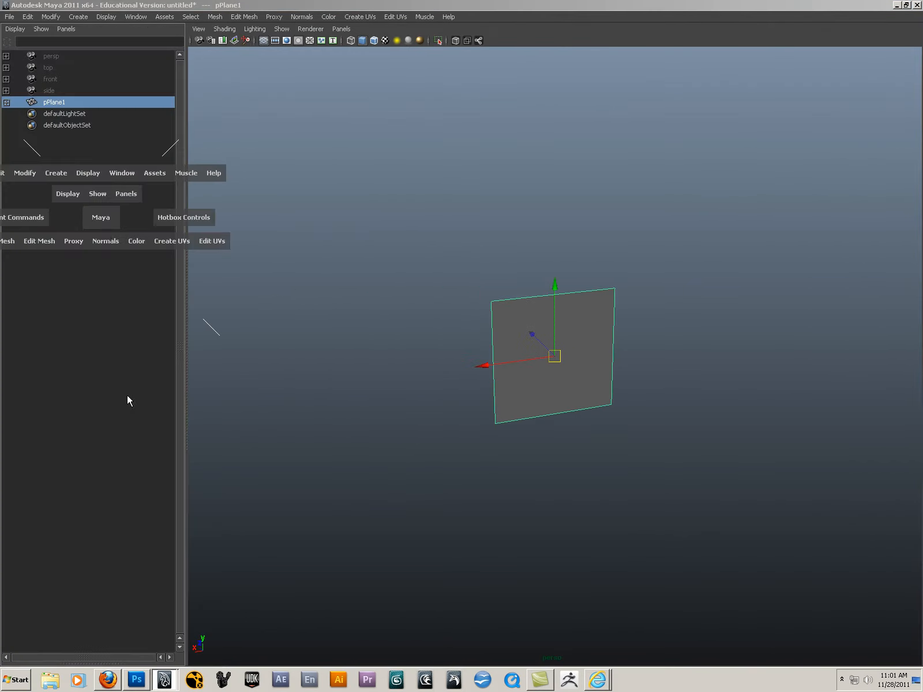
pyautogui.moveTo(107, 377); pyautogui.dragTo(175, 334)
pyautogui.moveTo(230, 310); pyautogui.dragTo(420, 311)
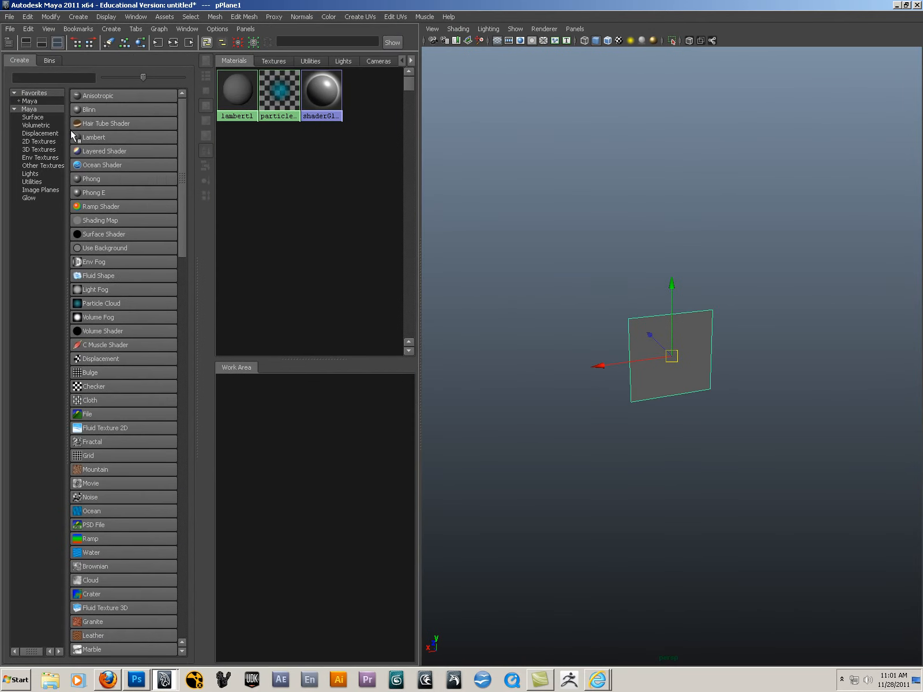
# - Create a Lambert material and a file texture node, and open the file texture's attributes
pyautogui.click(86, 137)
pyautogui.click(86, 415)
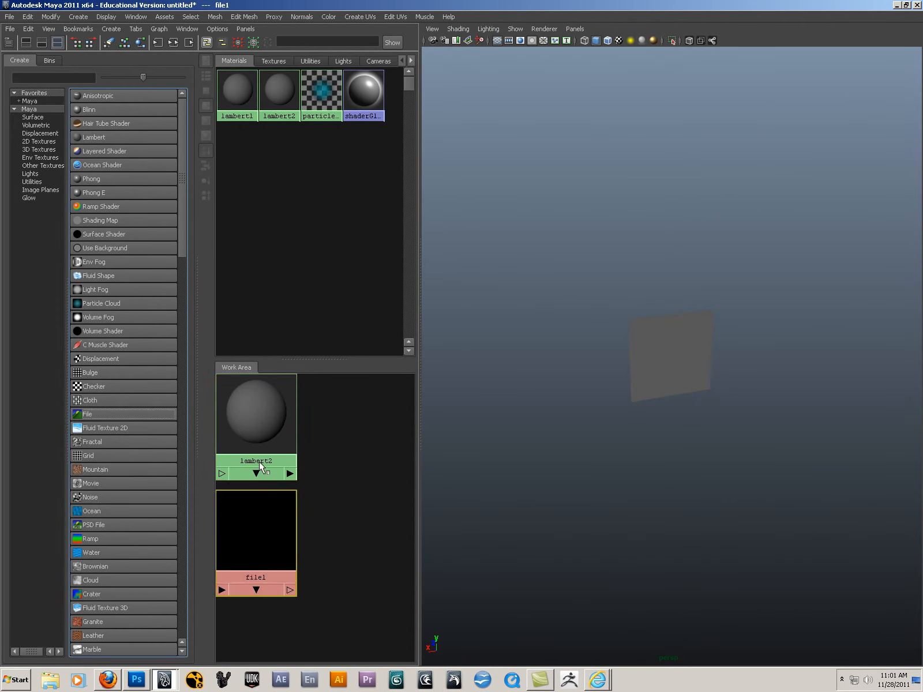
pyautogui.doubleClick(296, 508)
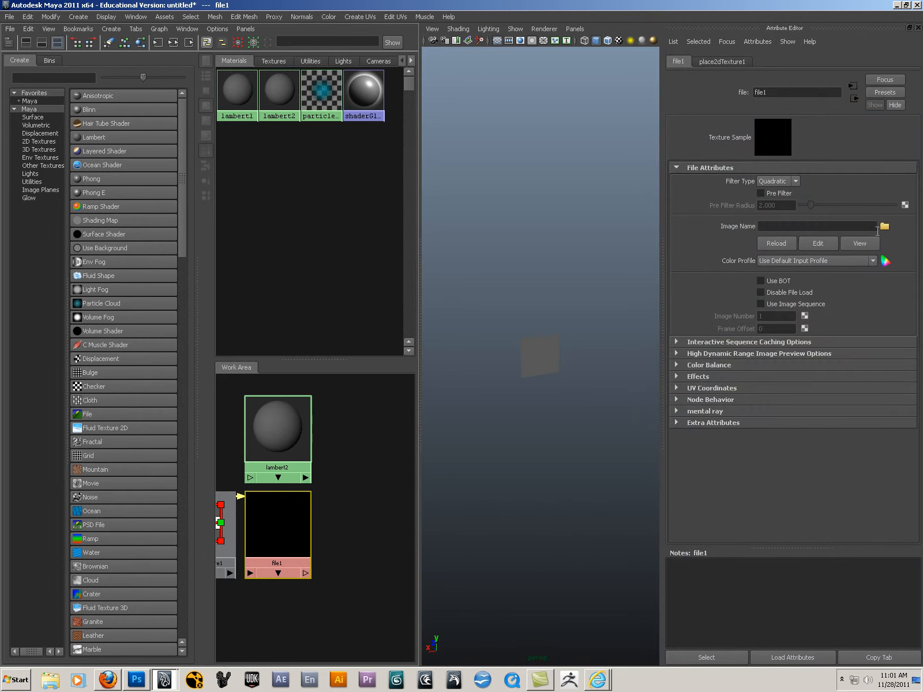
# - Browse for the file texture's image, going to the reference folder inside the Desktop's working folder
pyautogui.click(884, 226)
pyautogui.click(53, 162)
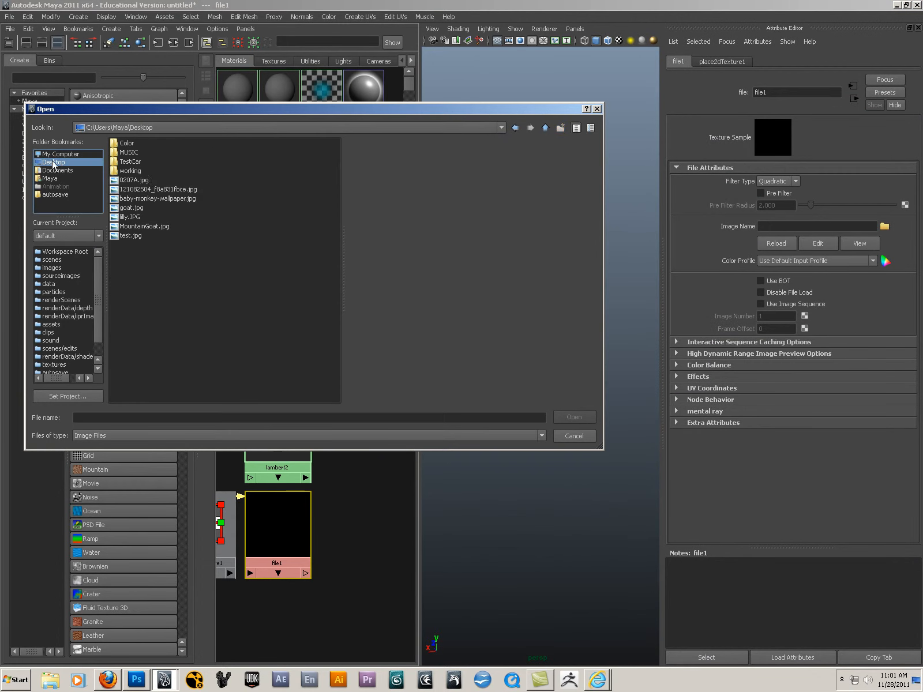
pyautogui.doubleClick(129, 170)
pyautogui.doubleClick(129, 145)
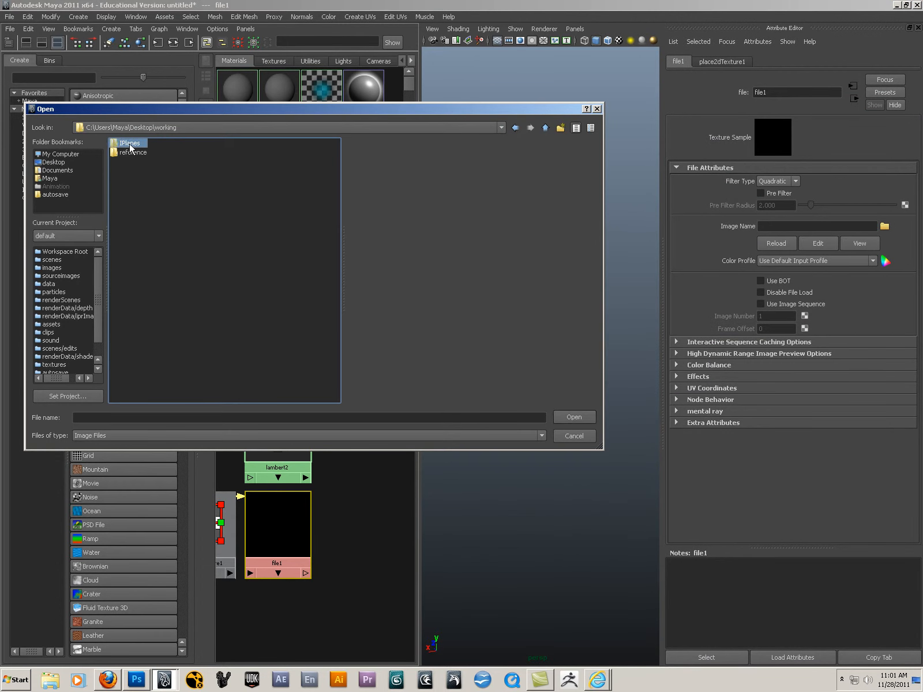
pyautogui.click(139, 163)
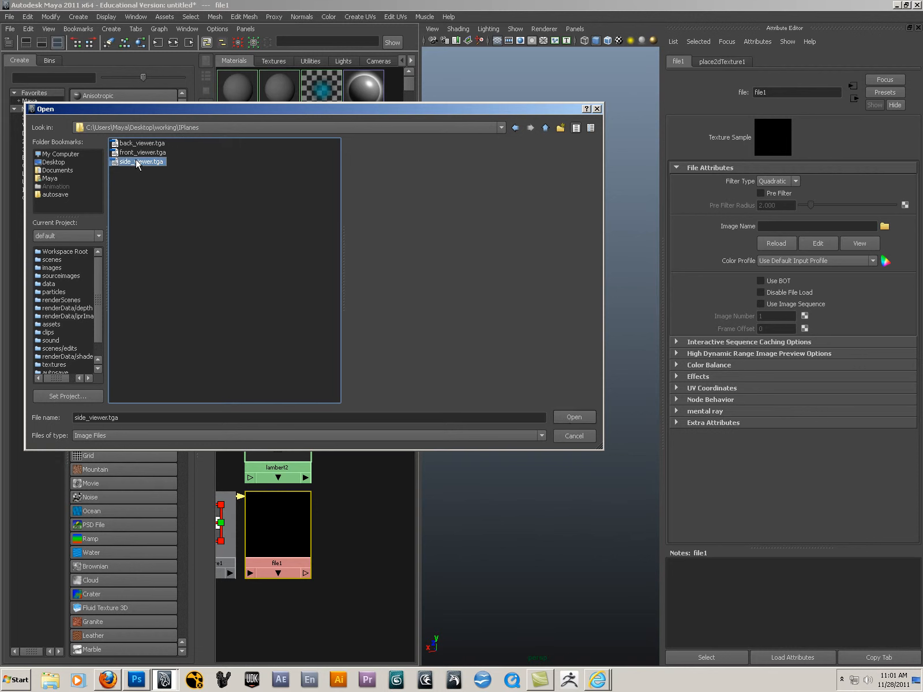
pyautogui.press('BackSpace')
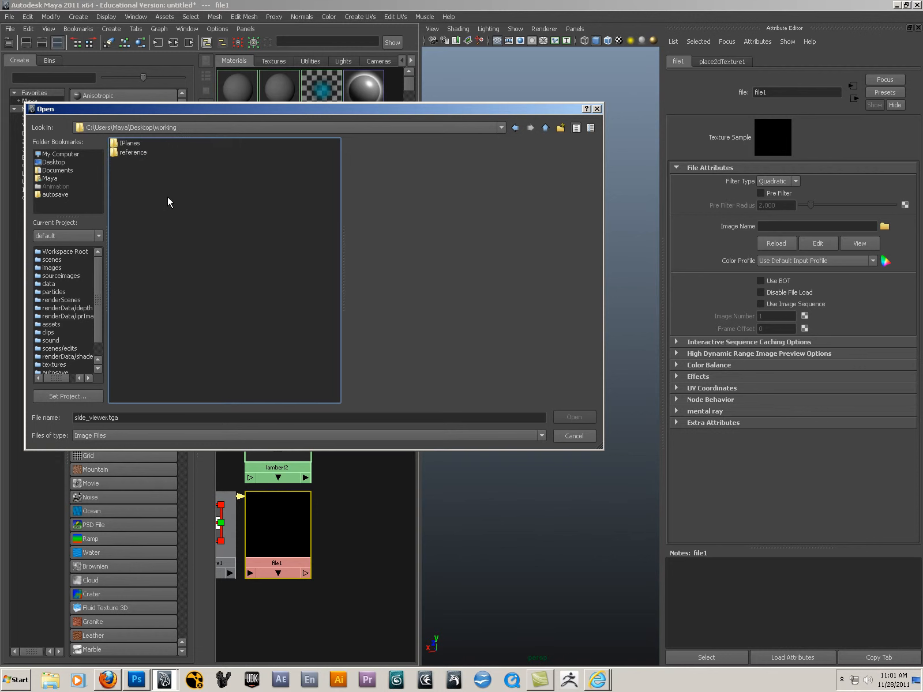
pyautogui.doubleClick(134, 152)
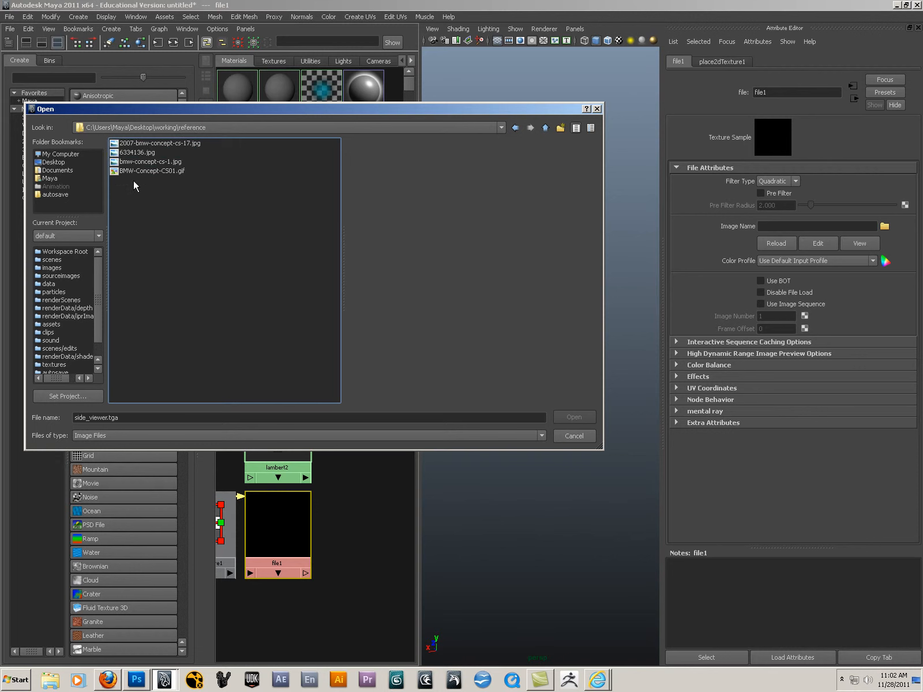
# - Preview the reference images and load 2007-bmw-concept-cs-17.jpg into the file texture
pyautogui.click(151, 143)
pyautogui.click(140, 152)
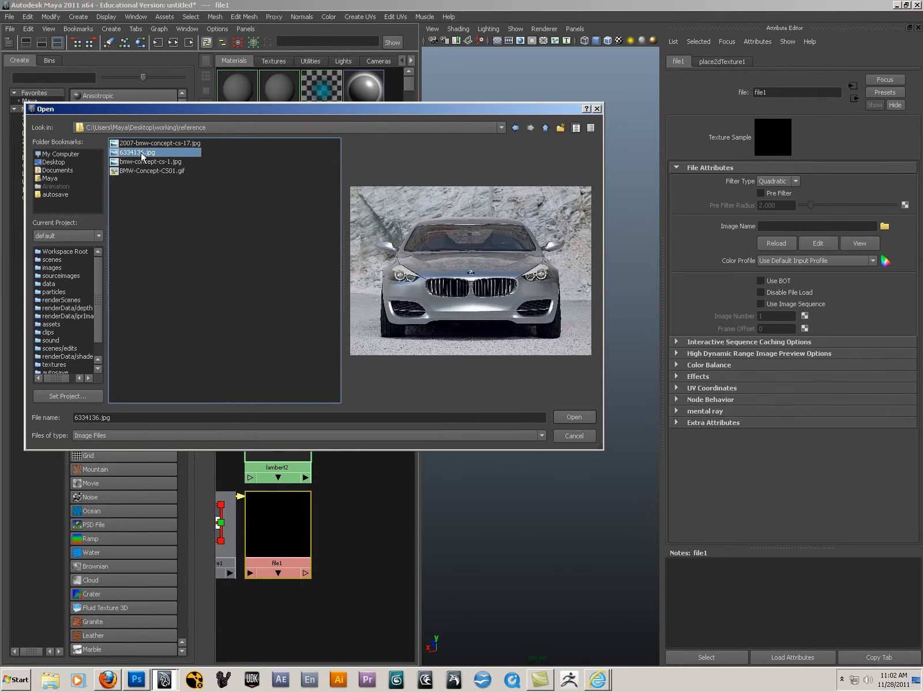
pyautogui.click(143, 161)
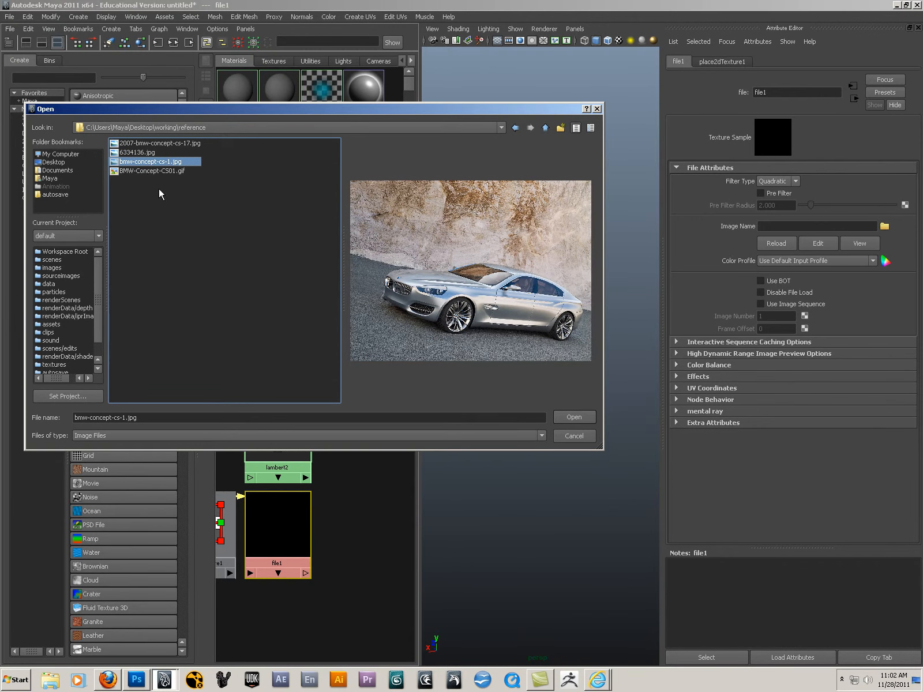
pyautogui.click(155, 170)
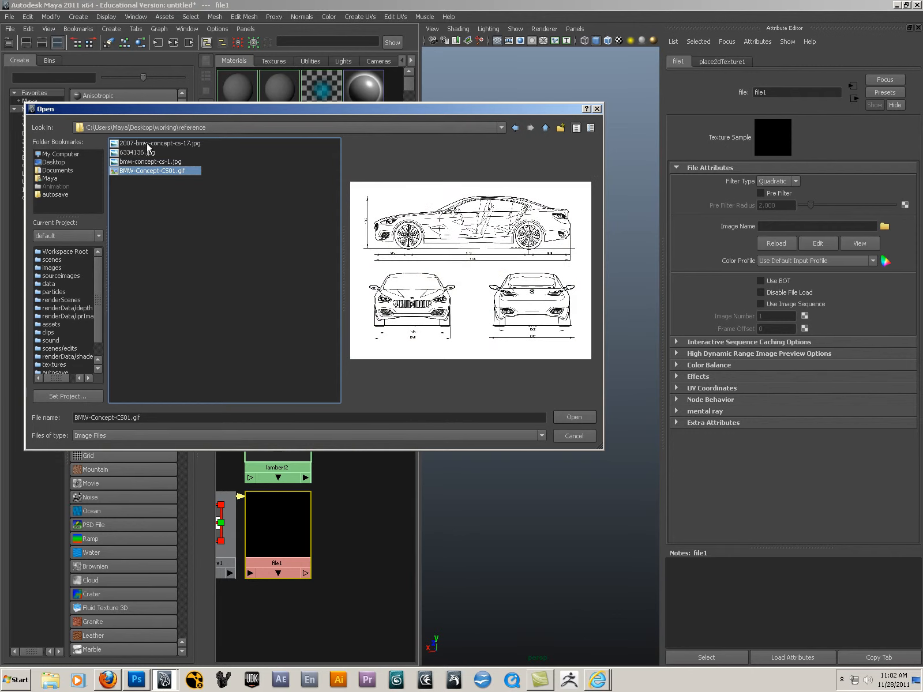
pyautogui.click(148, 144)
pyautogui.click(143, 154)
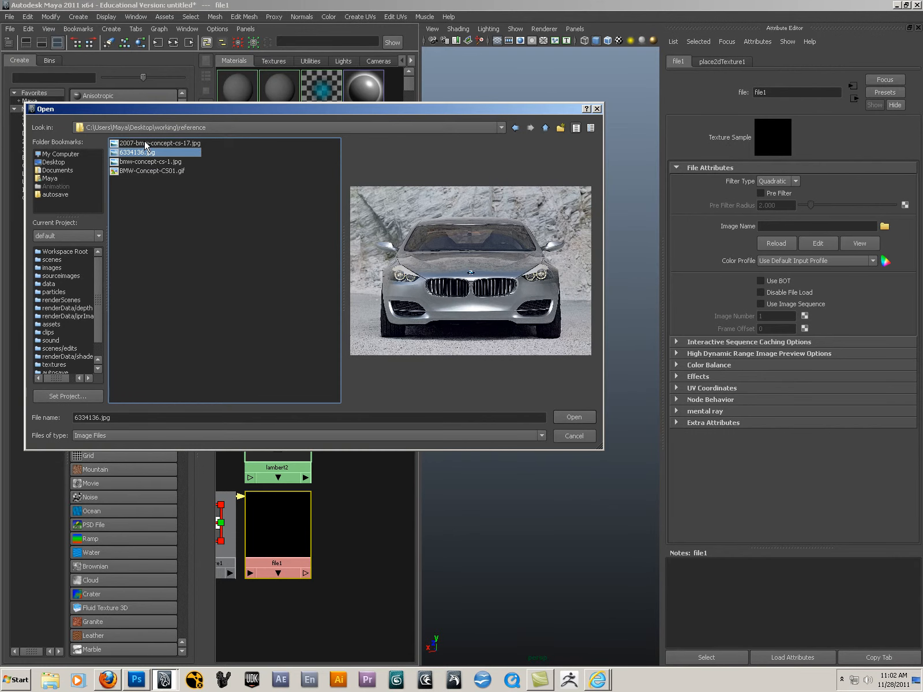
pyautogui.click(145, 144)
pyautogui.click(573, 418)
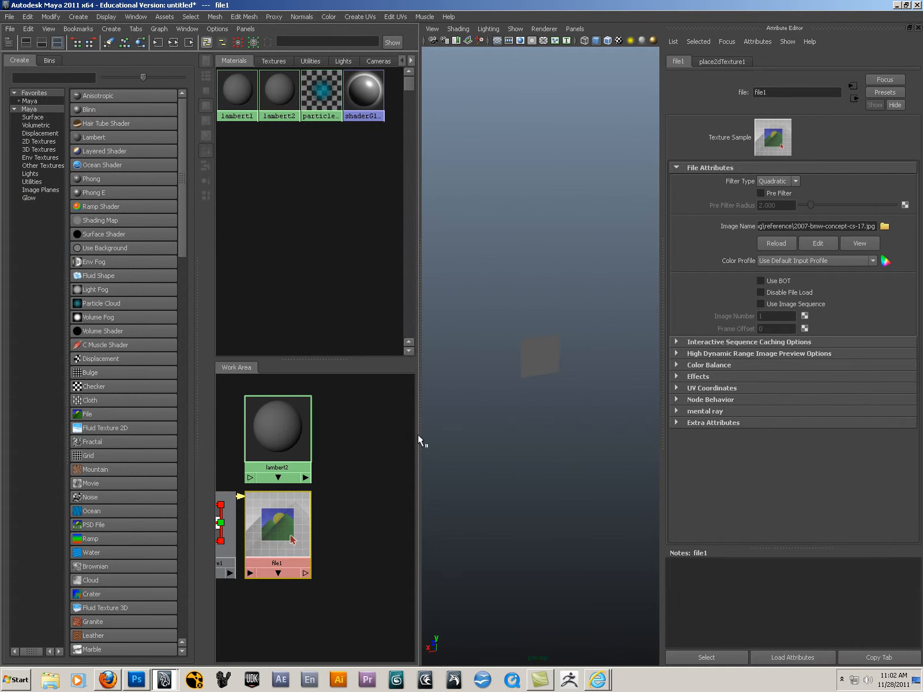
pyautogui.click(760, 148)
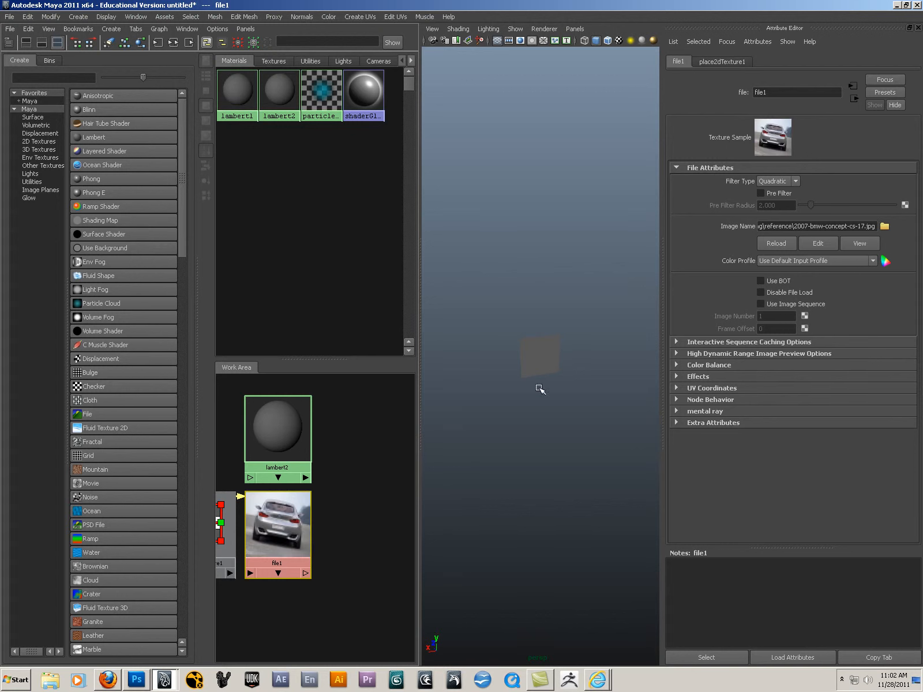
# - Connect the file texture to the color of the new Lambert material
pyautogui.moveTo(266, 511); pyautogui.dragTo(281, 428, button='middle')
pyautogui.click(299, 448)
pyautogui.moveTo(278, 435); pyautogui.dragTo(301, 431)
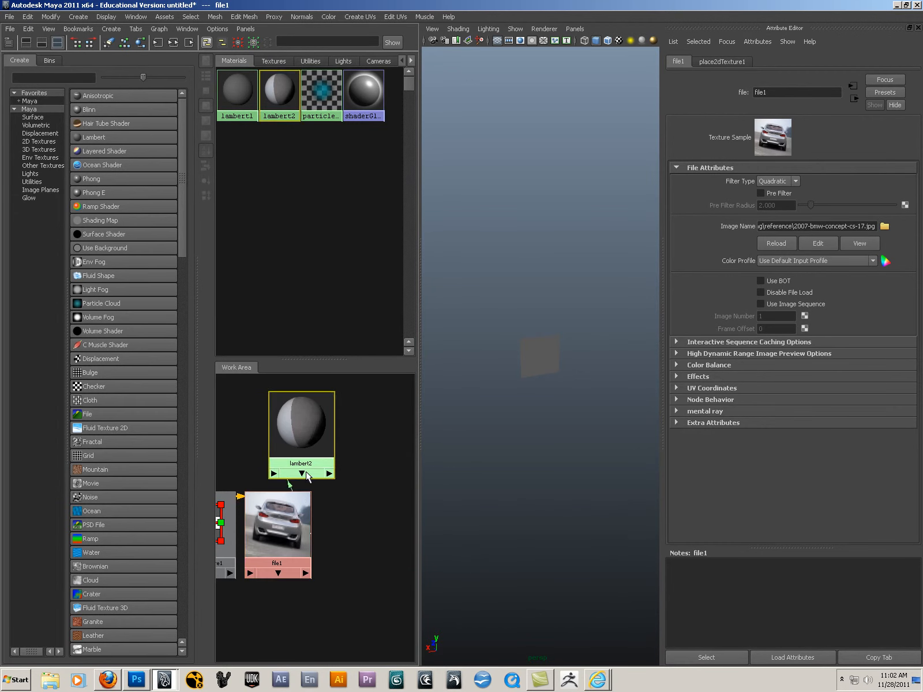
# - Assign the textured Lambert to the plane, display it textured in a full perspective view, and close the Attribute Editor
pyautogui.moveTo(302, 428); pyautogui.dragTo(536, 364, button='middle')
pyautogui.keyDown('alt'); pyautogui.moveTo(534, 400); pyautogui.dragTo(547, 387); pyautogui.keyUp('alt')
pyautogui.press('6')
pyautogui.scroll(5, 523, 381)
pyautogui.press('space')
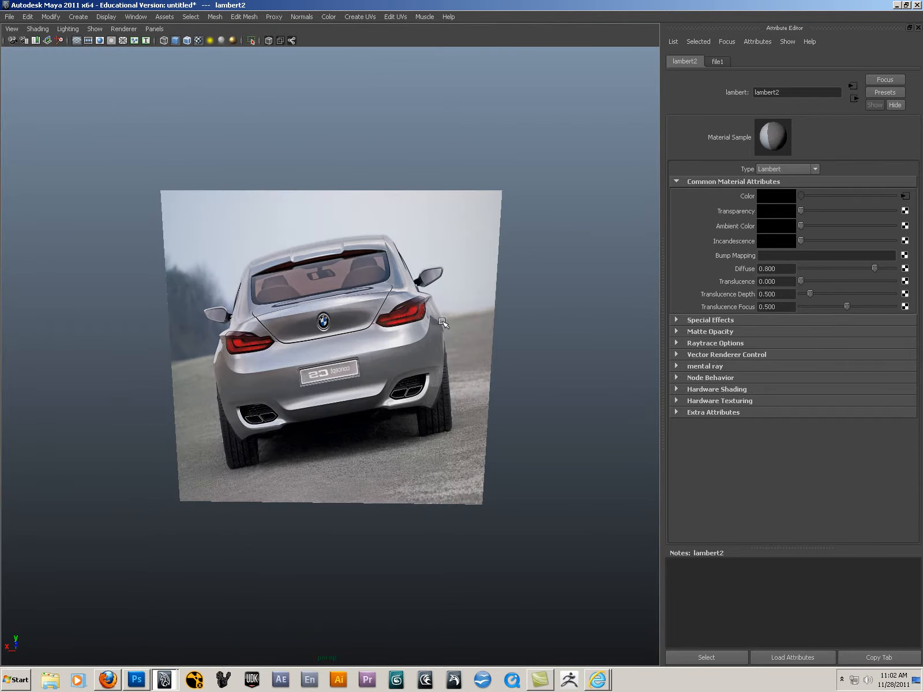
pyautogui.click(918, 27)
# - Switch to the front view, frame the textured plane, and select it
pyautogui.keyDown('alt'); pyautogui.moveTo(606, 276); pyautogui.dragTo(539, 282, button='right'); pyautogui.keyUp('alt')
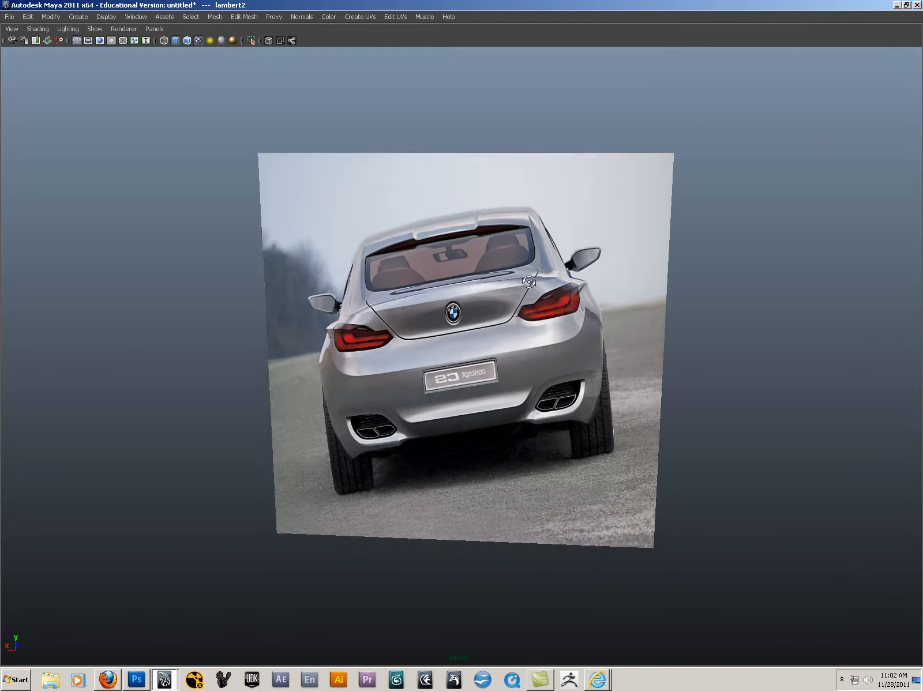
pyautogui.keyDown('alt'); pyautogui.moveTo(539, 284); pyautogui.dragTo(538, 269); pyautogui.keyUp('alt')
pyautogui.keyDown('alt'); pyautogui.moveTo(406, 359); pyautogui.dragTo(489, 361, button='right'); pyautogui.keyUp('alt')
pyautogui.keyDown('alt'); pyautogui.moveTo(487, 361); pyautogui.dragTo(470, 364, button='middle'); pyautogui.keyUp('alt')
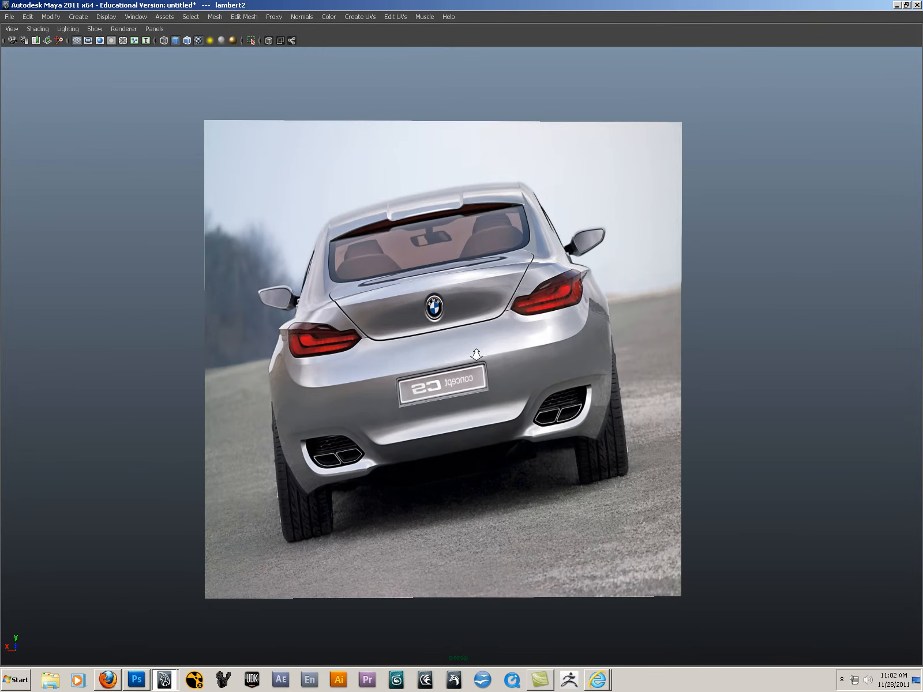
pyautogui.keyDown('alt'); pyautogui.moveTo(471, 363); pyautogui.dragTo(557, 387, button='right'); pyautogui.keyUp('alt')
pyautogui.keyDown('alt'); pyautogui.moveTo(564, 395); pyautogui.dragTo(579, 409); pyautogui.keyUp('alt')
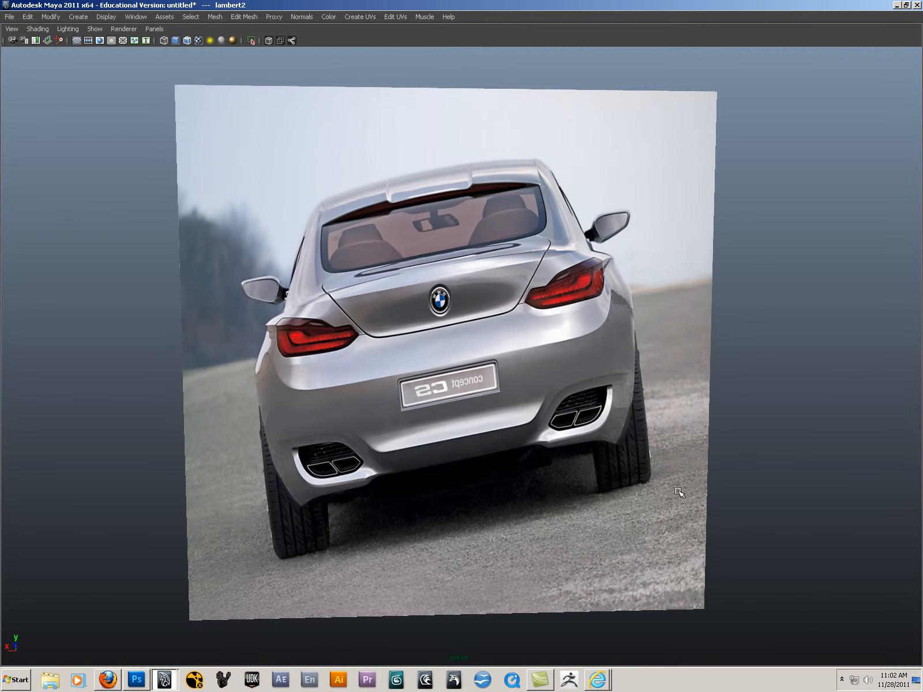
pyautogui.press('space')
pyautogui.moveTo(559, 357); pyautogui.dragTo(591, 382)
pyautogui.press('space')
pyautogui.click(591, 355)
pyautogui.press('space')
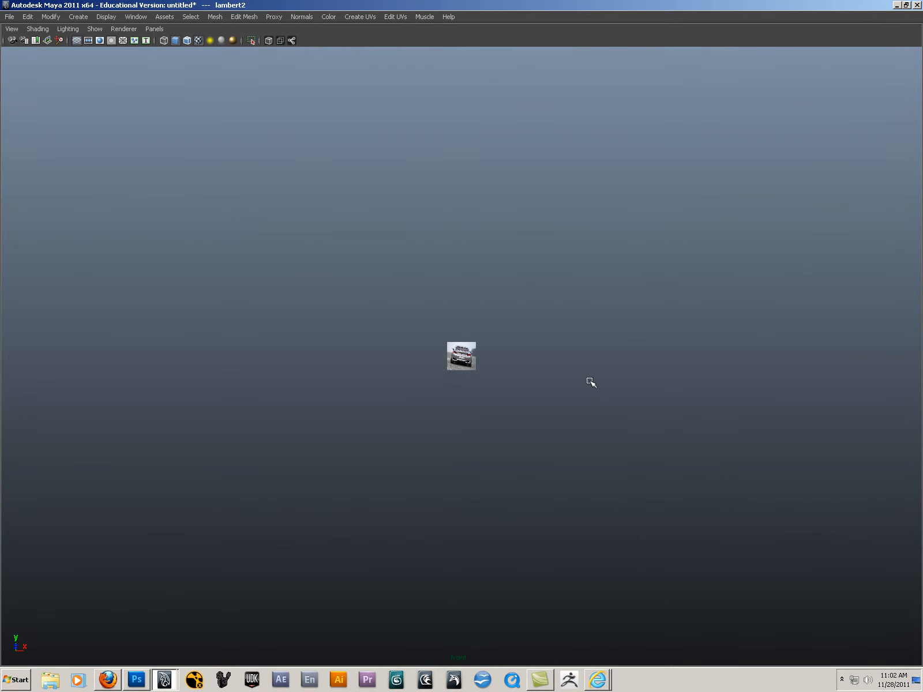
pyautogui.press('f')
pyautogui.moveTo(591, 382)
pyautogui.keyDown('alt'); pyautogui.mouseDown(button='right')
pyautogui.moveTo(593, 372)
pyautogui.moveTo(578, 376)
pyautogui.mouseUp(button='right'); pyautogui.keyUp('alt')
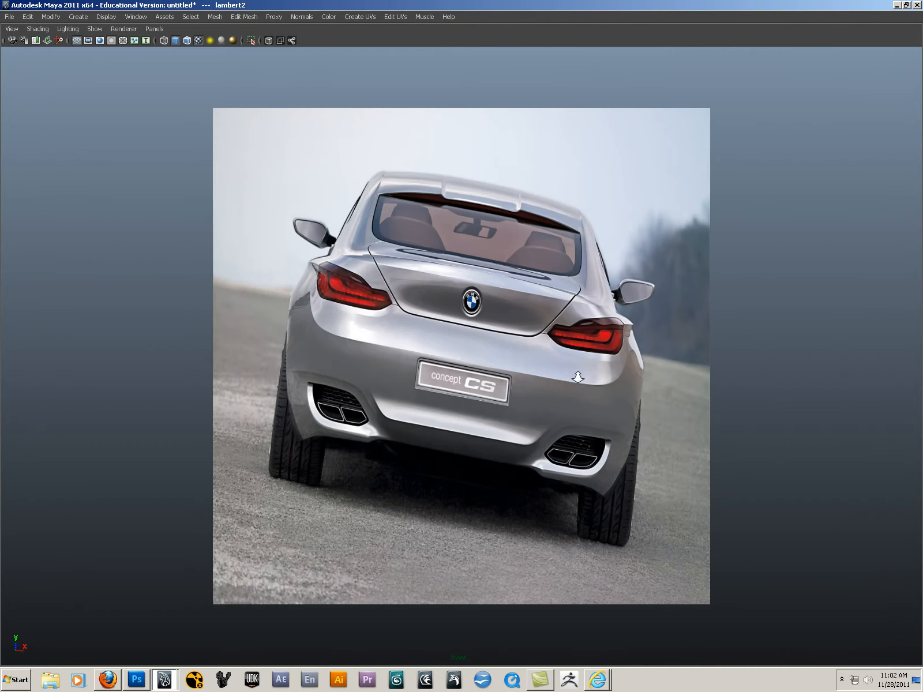
pyautogui.click(506, 388)
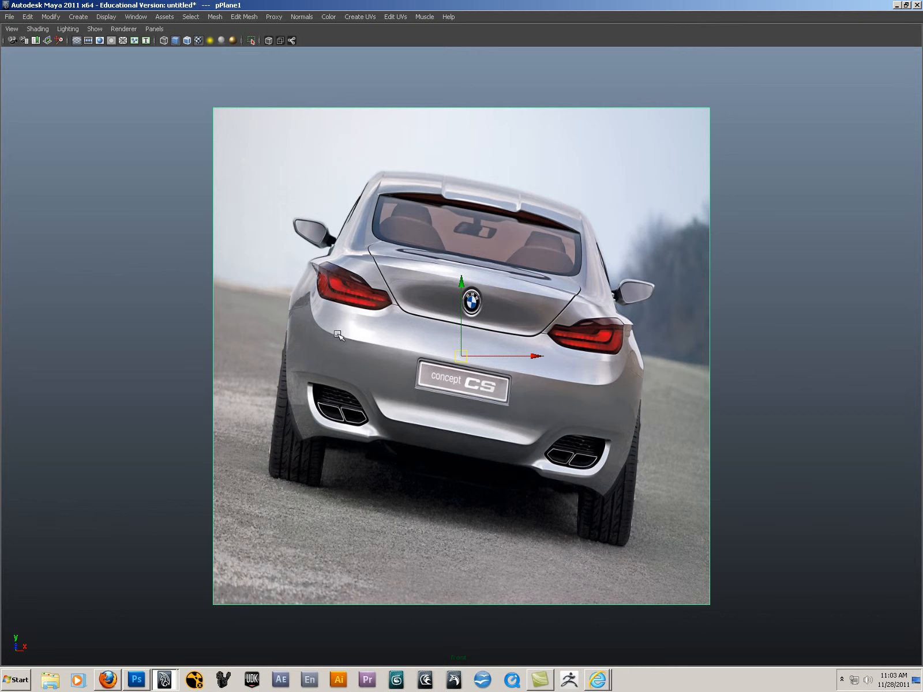
# - Create a polygon cylinder at the origin and show it in the perspective view
pyautogui.press('space')
pyautogui.click(231, 173)
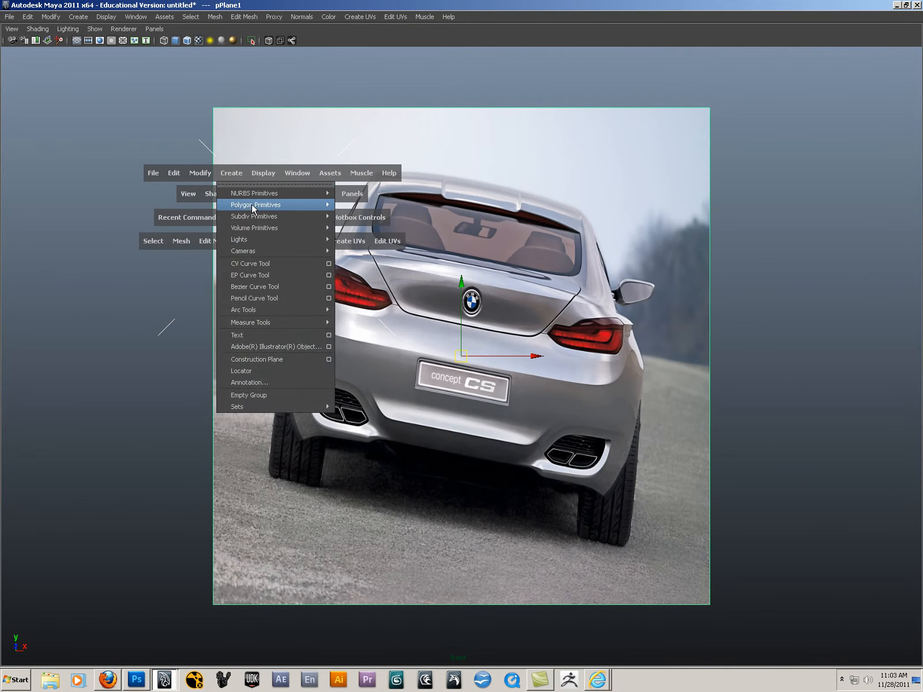
pyautogui.moveTo(252, 209)
pyautogui.click(367, 231)
pyautogui.press('space')
pyautogui.moveTo(367, 236); pyautogui.dragTo(366, 198)
pyautogui.keyDown('alt'); pyautogui.moveTo(580, 304); pyautogui.dragTo(344, 317, button='right'); pyautogui.keyUp('alt')
pyautogui.keyDown('alt'); pyautogui.moveTo(344, 317); pyautogui.dragTo(517, 398); pyautogui.keyUp('alt')
# - Scale the cylinder down uniformly to about 0.139 so it is smaller than the image plane
pyautogui.press('r')
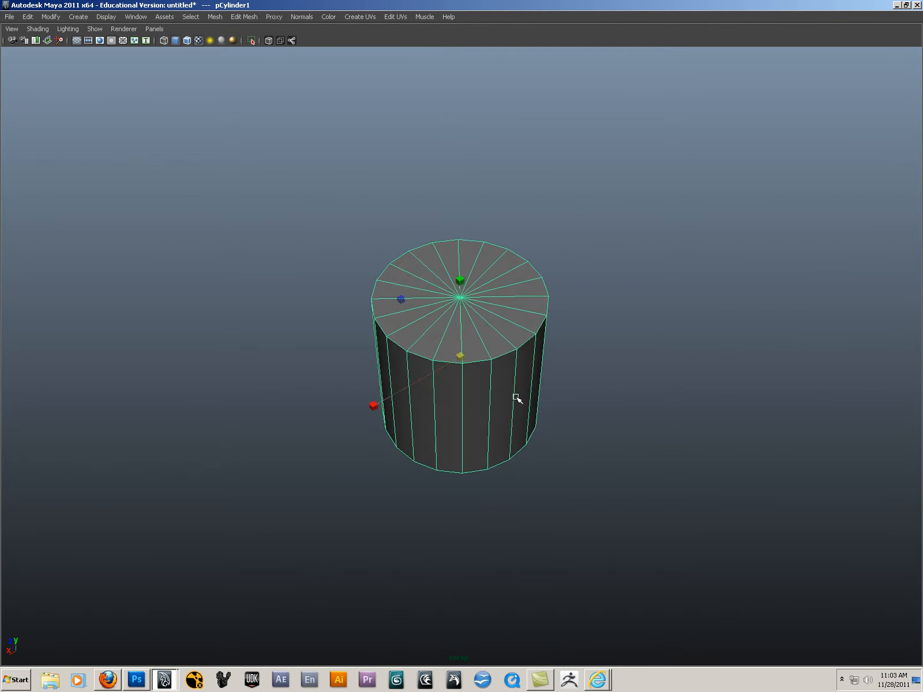
pyautogui.keyDown('alt'); pyautogui.moveTo(517, 398); pyautogui.dragTo(435, 372, button='right'); pyautogui.keyUp('alt')
pyautogui.keyDown('alt'); pyautogui.moveTo(436, 372); pyautogui.dragTo(484, 359); pyautogui.keyUp('alt')
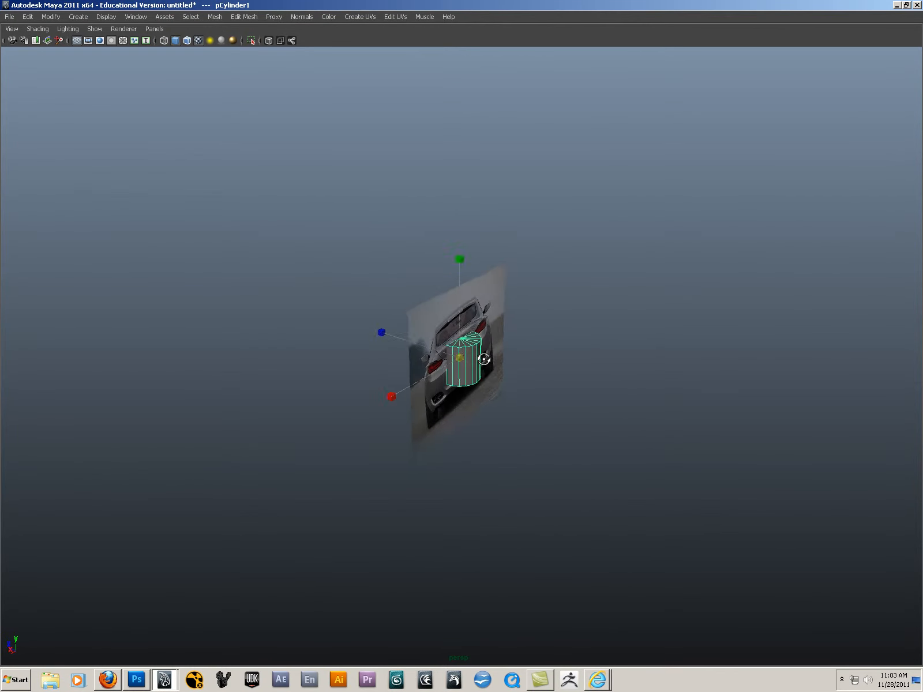
pyautogui.keyDown('alt'); pyautogui.moveTo(483, 358); pyautogui.dragTo(631, 371, button='right'); pyautogui.keyUp('alt')
pyautogui.keyDown('alt'); pyautogui.moveTo(630, 371); pyautogui.dragTo(646, 369); pyautogui.keyUp('alt')
# - Show the Channel Box and set the cylinder's Rotate X to 90 so its cap faces the front
pyautogui.press('space')
pyautogui.moveTo(721, 365); pyautogui.dragTo(664, 358)
pyautogui.keyDown('alt'); pyautogui.moveTo(514, 344); pyautogui.dragTo(488, 344, button='right'); pyautogui.keyUp('alt')
pyautogui.keyDown('alt'); pyautogui.moveTo(488, 344); pyautogui.dragTo(351, 350); pyautogui.keyUp('alt')
pyautogui.keyDown('alt'); pyautogui.moveTo(352, 350); pyautogui.dragTo(398, 374, button='right'); pyautogui.keyUp('alt')
pyautogui.press('e')
pyautogui.keyDown('alt'); pyautogui.moveTo(396, 377); pyautogui.dragTo(398, 388); pyautogui.keyUp('alt')
pyautogui.moveTo(417, 278); pyautogui.dragTo(503, 297)
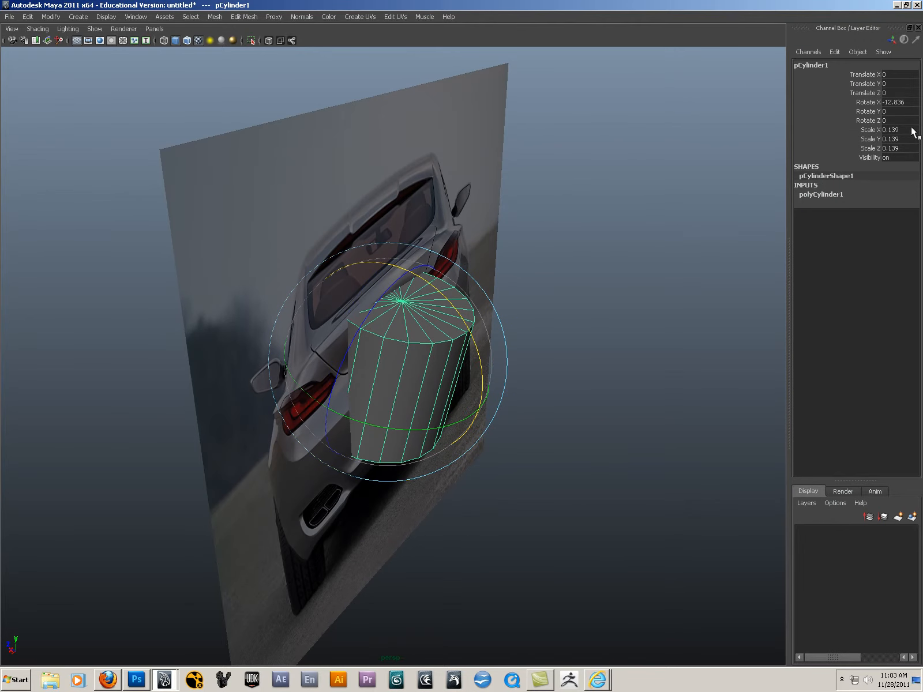
pyautogui.doubleClick(901, 102)
pyautogui.write('90')
pyautogui.press('Return')
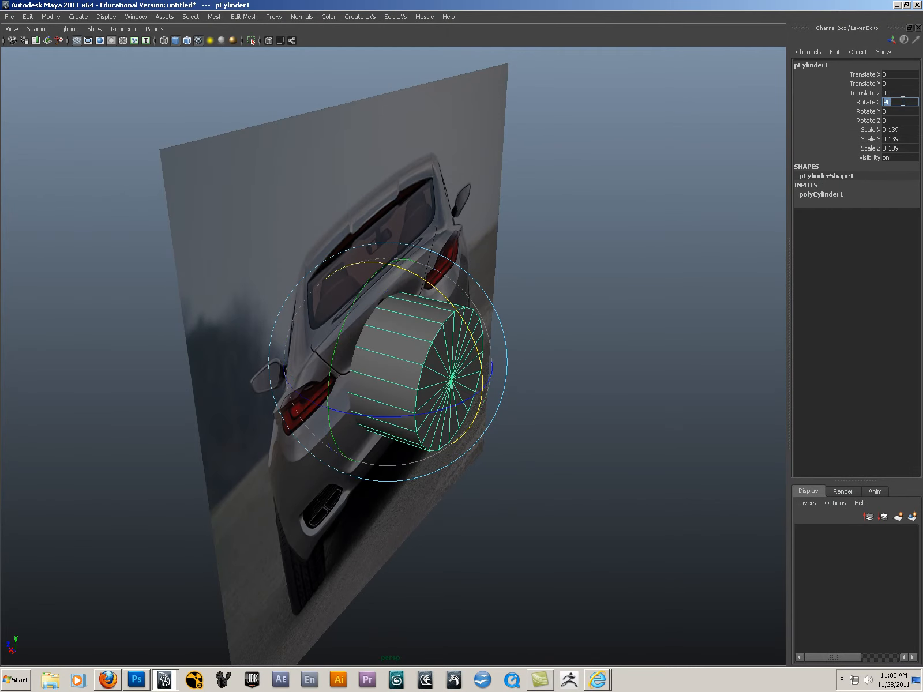
pyautogui.keyDown('alt'); pyautogui.moveTo(561, 340); pyautogui.dragTo(433, 335); pyautogui.keyUp('alt')
# - Return to a full front view of the cylinder over the image and turn on its smooth mesh preview
pyautogui.press('space')
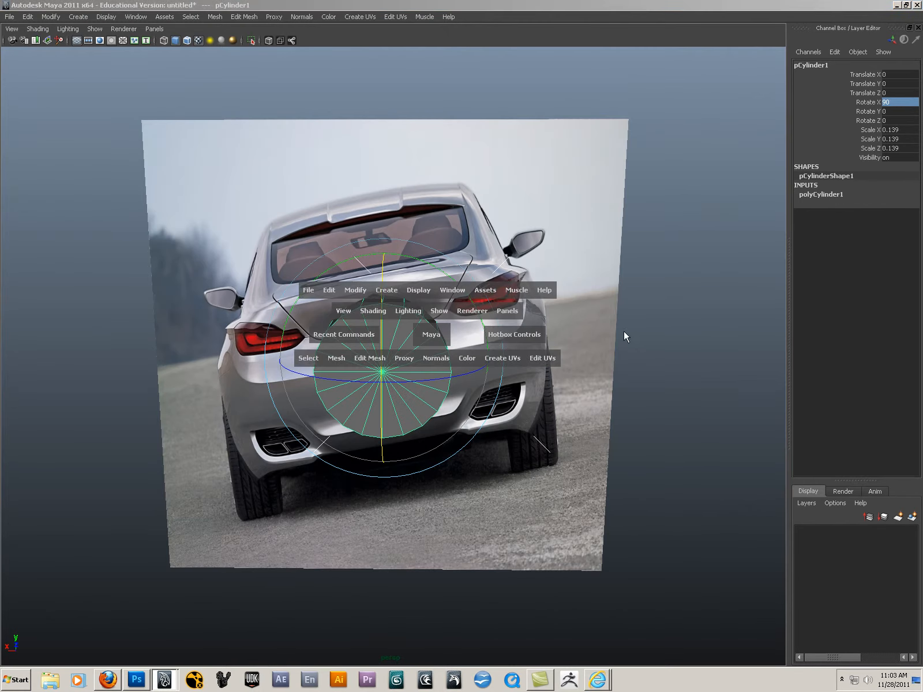
pyautogui.moveTo(624, 331); pyautogui.dragTo(624, 306)
pyautogui.keyDown('alt'); pyautogui.moveTo(547, 370); pyautogui.dragTo(541, 348); pyautogui.keyUp('alt')
pyautogui.press('space')
pyautogui.moveTo(541, 348); pyautogui.dragTo(541, 362)
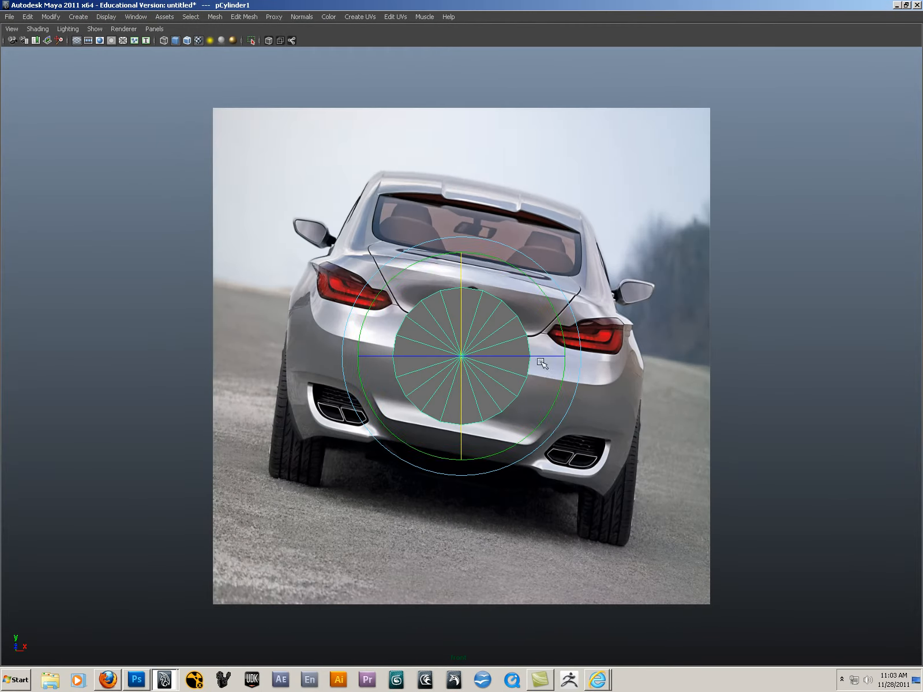
pyautogui.keyDown('alt'); pyautogui.moveTo(457, 377); pyautogui.dragTo(436, 378, button='middle'); pyautogui.keyUp('alt')
pyautogui.keyDown('alt'); pyautogui.moveTo(437, 378); pyautogui.dragTo(617, 385, button='right'); pyautogui.keyUp('alt')
pyautogui.press('3')
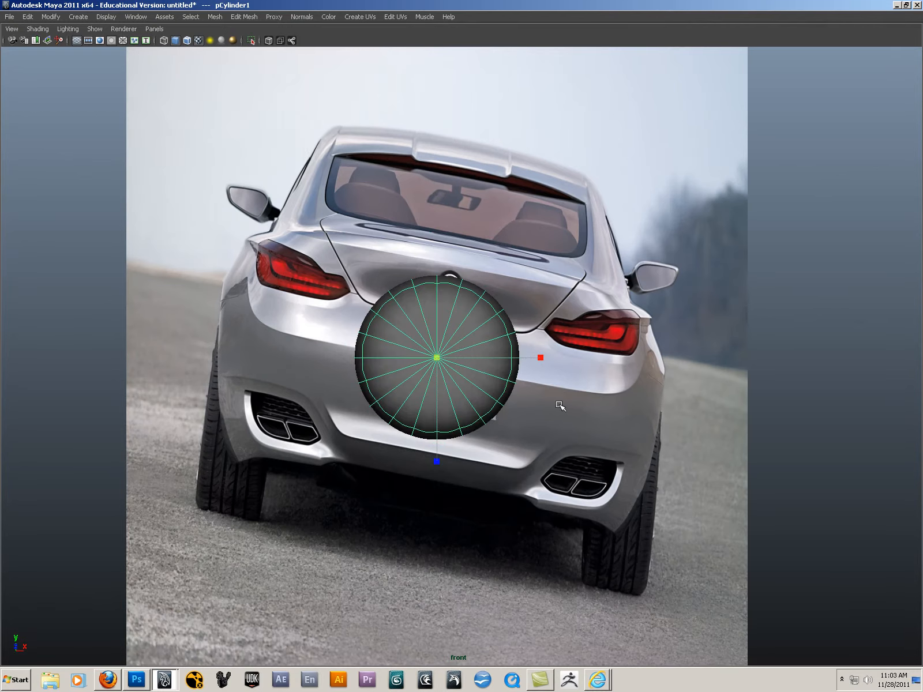
# - Turn off the cylinder's smooth preview and insert edge loops around its side, close to the cap edge, in the perspective view
pyautogui.press('1')
pyautogui.press('space')
pyautogui.moveTo(541, 436); pyautogui.dragTo(540, 404)
pyautogui.keyDown('alt'); pyautogui.moveTo(537, 400); pyautogui.dragTo(571, 367); pyautogui.keyUp('alt')
pyautogui.scroll(5, 579, 400)
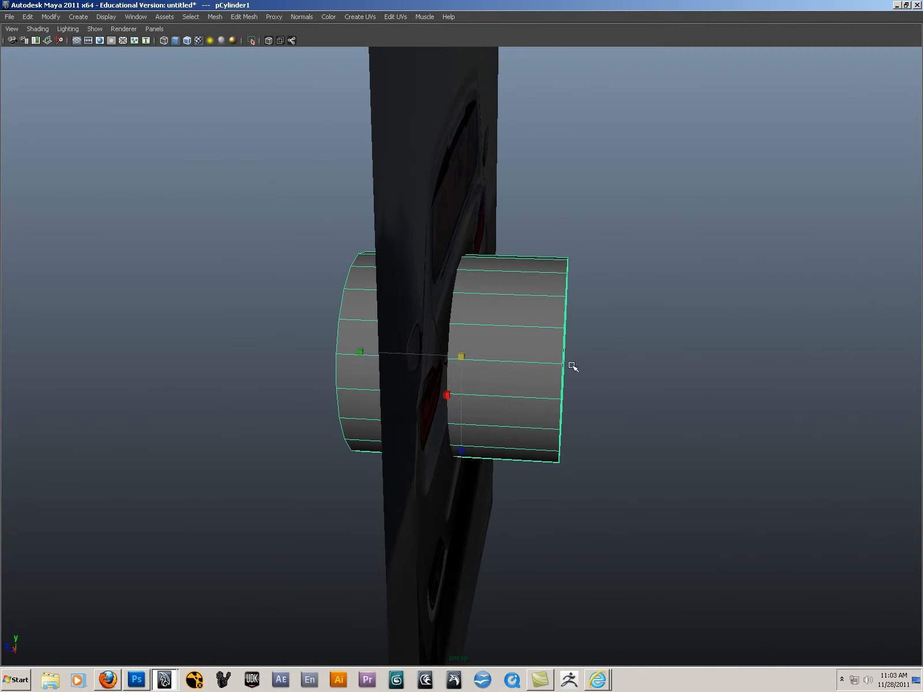
pyautogui.keyDown('shift'); pyautogui.moveTo(507, 317); pyautogui.dragTo(482, 330, button='right'); pyautogui.keyUp('shift')
pyautogui.click(558, 332)
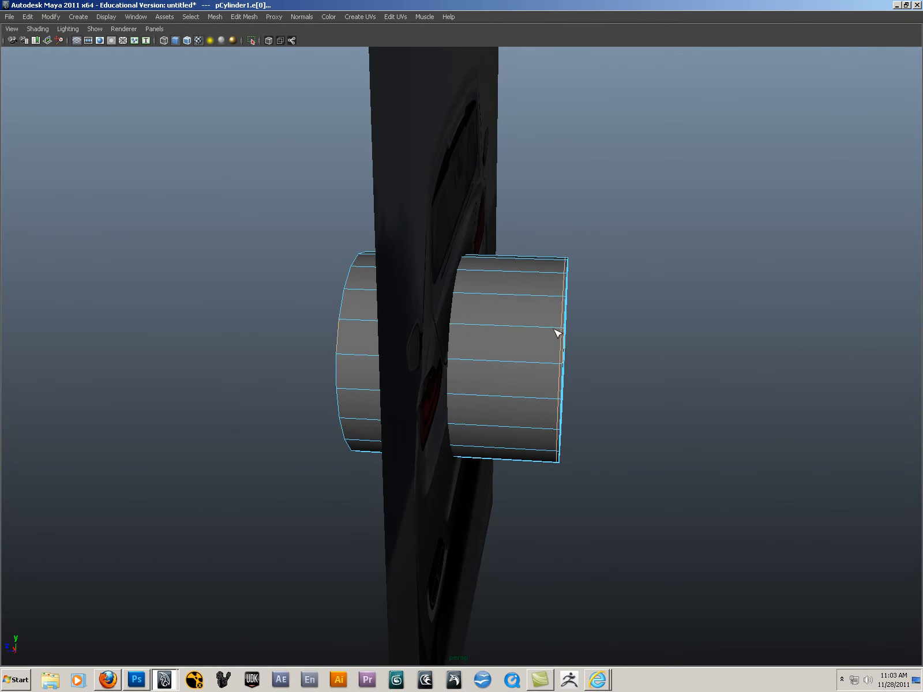
pyautogui.click(558, 298)
# - Insert another edge loop around the cylinder's side next to the existing loops near the cap
pyautogui.keyDown('alt'); pyautogui.moveTo(543, 336); pyautogui.dragTo(549, 308); pyautogui.keyUp('alt')
pyautogui.press('F8')
pyautogui.press('g')
pyautogui.keyDown('alt'); pyautogui.moveTo(508, 325); pyautogui.dragTo(537, 336); pyautogui.keyUp('alt')
pyautogui.keyDown('alt'); pyautogui.moveTo(611, 369); pyautogui.dragTo(715, 361, button='right'); pyautogui.keyUp('alt')
pyautogui.click(692, 304)
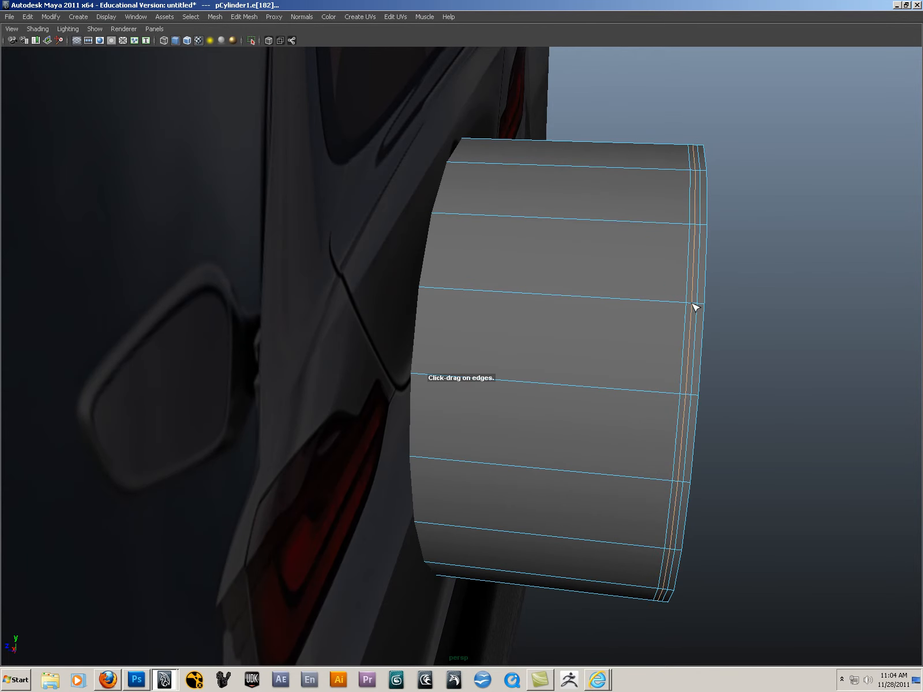
pyautogui.keyDown('alt'); pyautogui.moveTo(705, 307); pyautogui.dragTo(557, 324); pyautogui.keyUp('alt')
pyautogui.press('F8')
# - Turn on the cylinder's smooth mesh preview and inspect its tightened cap edge in the front and perspective views
pyautogui.press('space')
pyautogui.scroll(-8, 531, 369)
pyautogui.press('space')
pyautogui.moveTo(513, 362); pyautogui.dragTo(506, 381)
pyautogui.keyDown('alt'); pyautogui.moveTo(507, 381); pyautogui.dragTo(581, 397, button='right'); pyautogui.keyUp('alt')
pyautogui.press('3')
pyautogui.press('space')
pyautogui.moveTo(553, 388); pyautogui.dragTo(641, 344)
pyautogui.keyDown('alt'); pyautogui.moveTo(641, 345); pyautogui.dragTo(639, 361, button='right'); pyautogui.keyUp('alt')
pyautogui.keyDown('alt'); pyautogui.moveTo(639, 362); pyautogui.dragTo(581, 346); pyautogui.keyUp('alt')
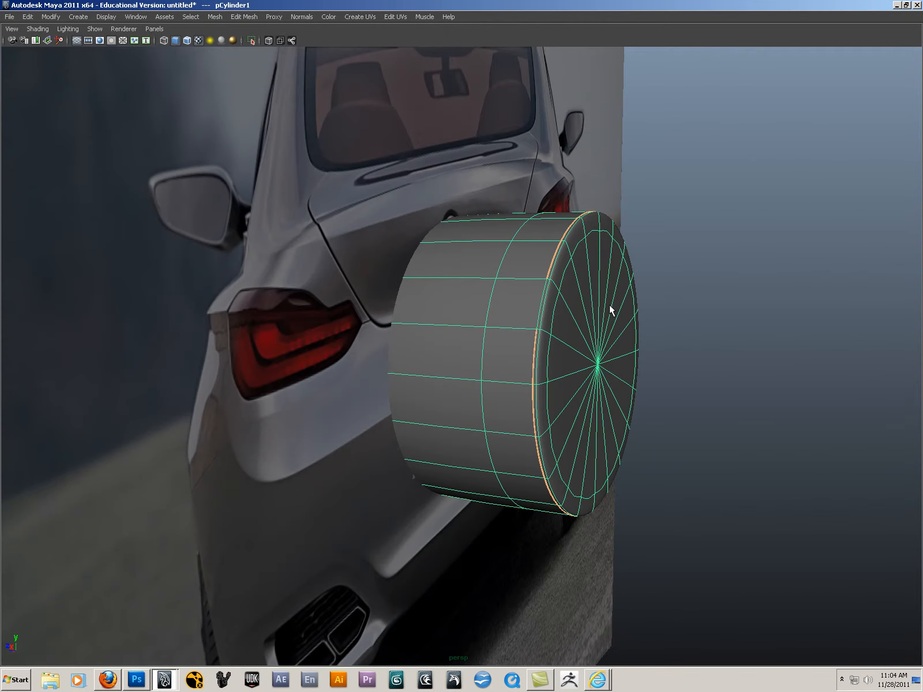
# - Select the faces of one of the cylinder's end caps and delete them
pyautogui.moveTo(579, 309); pyautogui.dragTo(579, 276, button='right')
pyautogui.moveTo(703, 179); pyautogui.dragTo(455, 516)
pyautogui.moveTo(594, 335); pyautogui.dragTo(613, 312, button='right')
pyautogui.keyDown('alt'); pyautogui.moveTo(637, 363); pyautogui.dragTo(485, 368); pyautogui.keyUp('alt')
pyautogui.press('space')
pyautogui.click(510, 366)
pyautogui.moveTo(485, 368); pyautogui.dragTo(499, 411, button='right')
pyautogui.keyDown('alt'); pyautogui.moveTo(540, 350); pyautogui.dragTo(522, 323); pyautogui.keyUp('alt')
pyautogui.press('Delete')
# - Select the remaining cap faces in the front view and delete them to leave the cylinder open at both ends
pyautogui.moveTo(495, 297); pyautogui.dragTo(510, 276, button='right')
pyautogui.click(493, 281)
pyautogui.press('space')
pyautogui.moveTo(493, 282); pyautogui.dragTo(493, 303)
pyautogui.keyDown('alt'); pyautogui.moveTo(486, 358); pyautogui.dragTo(487, 374, button='middle'); pyautogui.keyUp('alt')
pyautogui.keyDown('alt'); pyautogui.moveTo(427, 354); pyautogui.dragTo(433, 392, button='right'); pyautogui.keyUp('alt')
pyautogui.moveTo(429, 357); pyautogui.dragTo(458, 387)
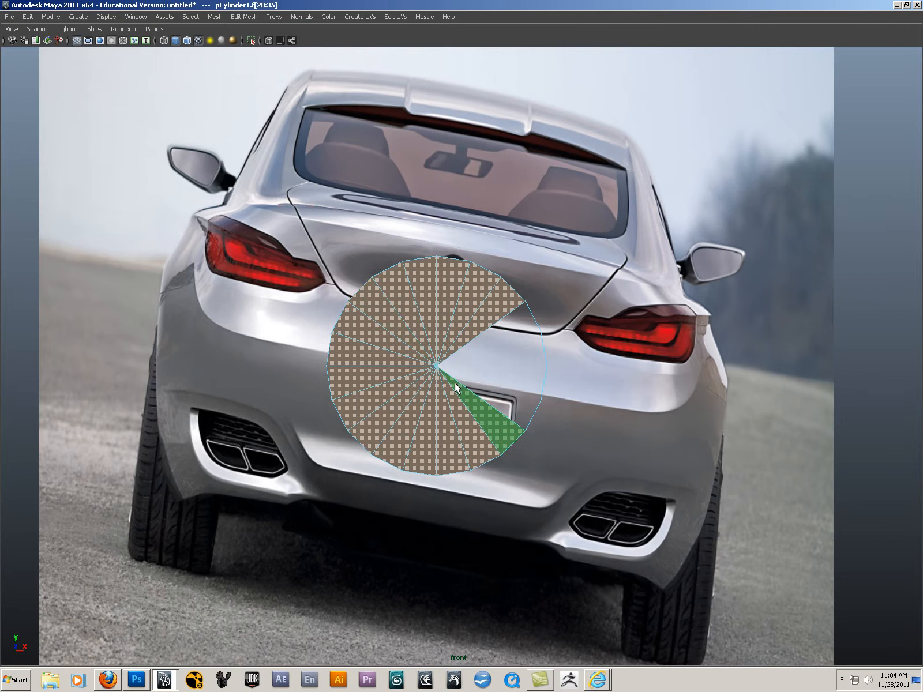
pyautogui.press('Delete')
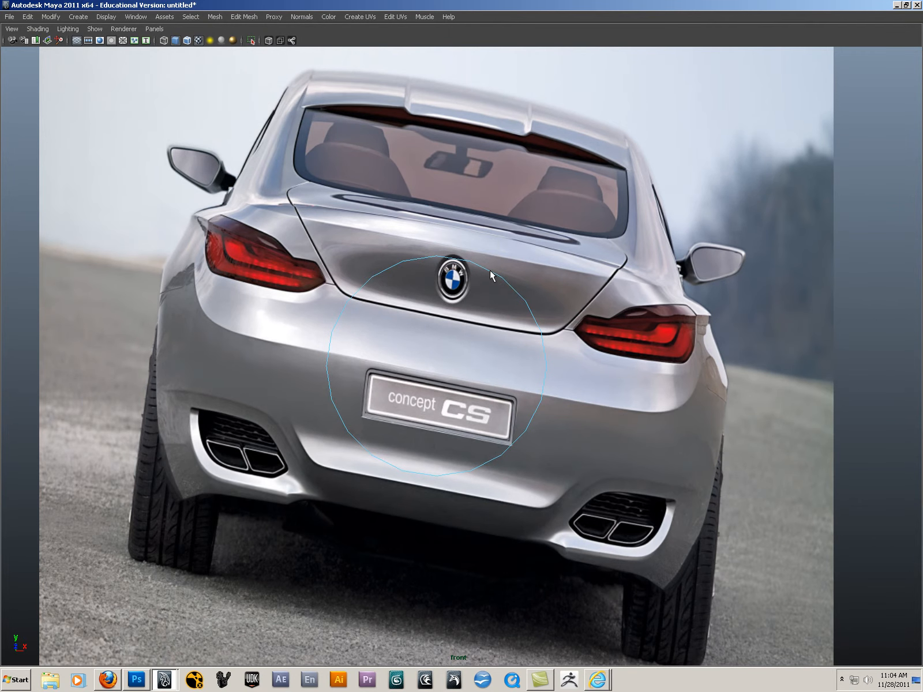
# - Show the open cylinder with smooth mesh preview and turn on X-Ray shading in the front view
pyautogui.press('3')
pyautogui.keyDown('alt'); pyautogui.moveTo(451, 370); pyautogui.dragTo(497, 377, button='right'); pyautogui.keyUp('alt')
pyautogui.keyDown('alt'); pyautogui.moveTo(497, 377); pyautogui.dragTo(507, 379, button='middle'); pyautogui.keyUp('alt')
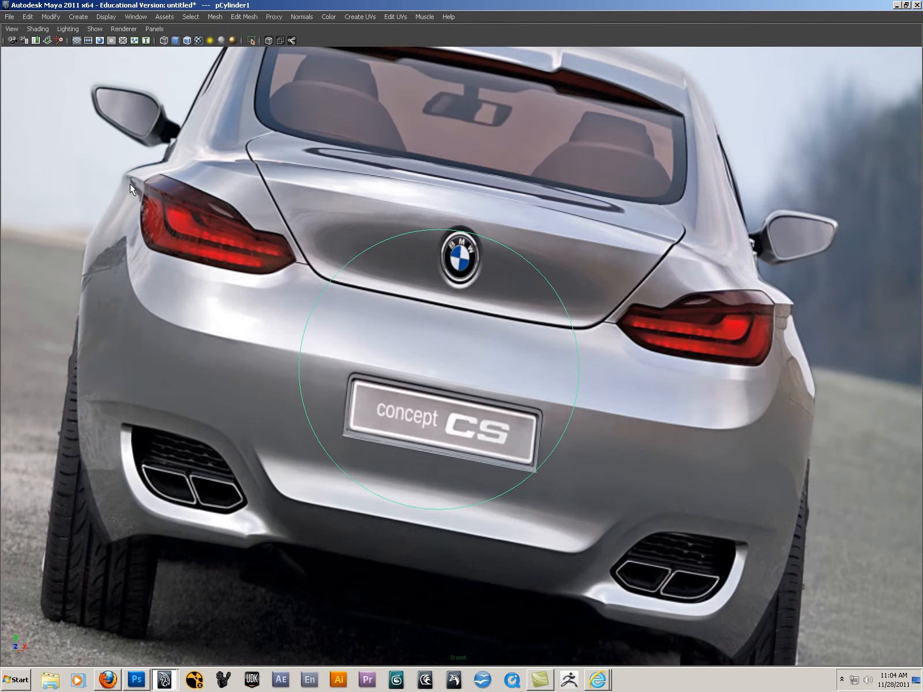
pyautogui.click(32, 30)
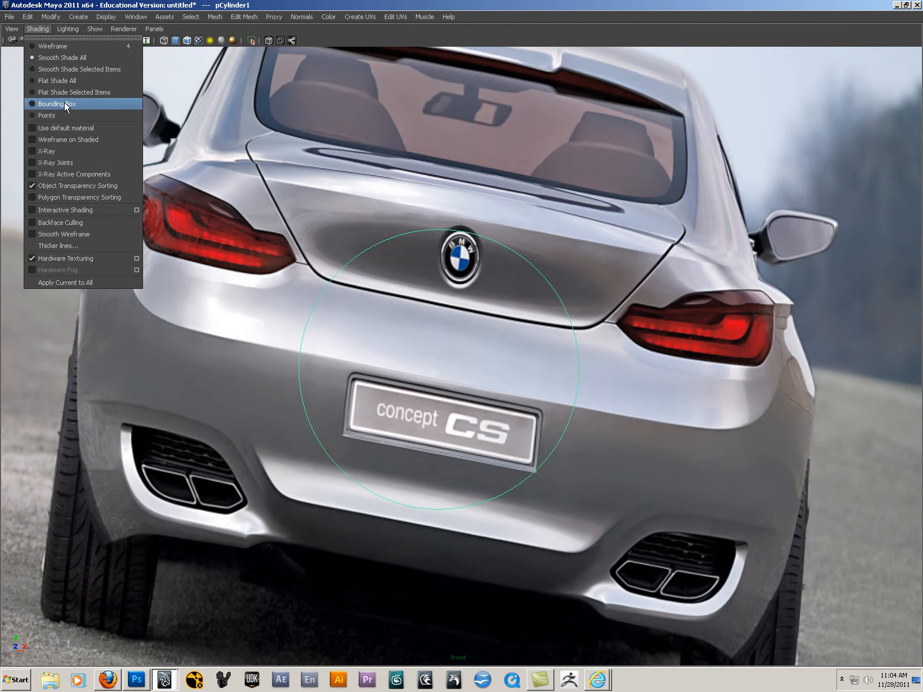
pyautogui.click(57, 155)
# - Move the cylinder sideways in the front view to line it up with the BMW emblem
pyautogui.keyDown('alt'); pyautogui.moveTo(566, 303); pyautogui.dragTo(389, 336, button='right'); pyautogui.keyUp('alt')
pyautogui.press('f')
pyautogui.keyDown('alt'); pyautogui.moveTo(499, 374); pyautogui.dragTo(548, 388, button='right'); pyautogui.keyUp('alt')
pyautogui.press('w')
pyautogui.keyDown('alt'); pyautogui.moveTo(455, 402); pyautogui.dragTo(453, 408, button='middle'); pyautogui.keyUp('alt')
pyautogui.moveTo(398, 415); pyautogui.dragTo(425, 409, button='middle')
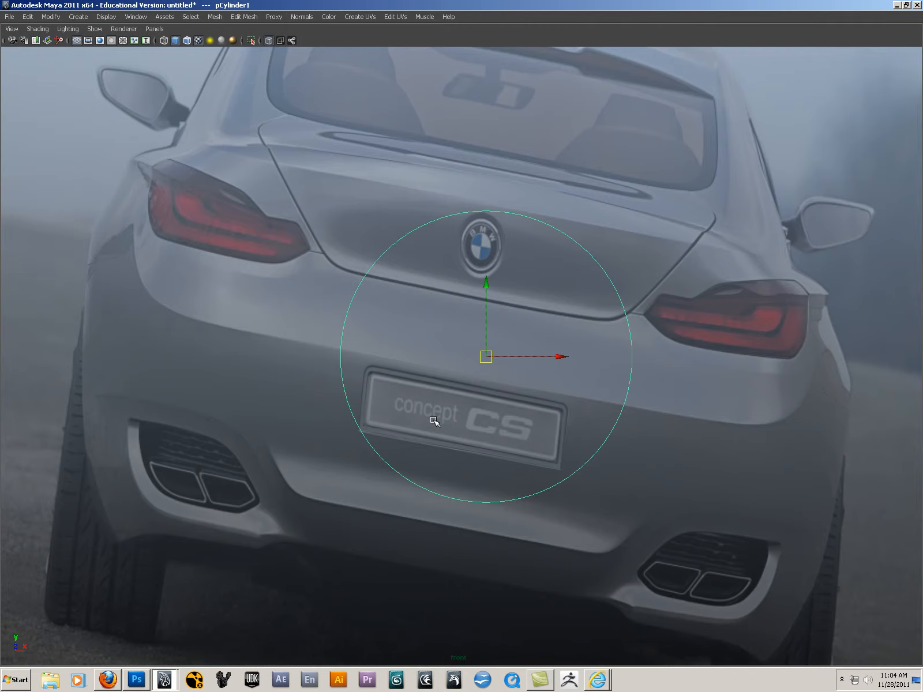
pyautogui.keyDown('alt'); pyautogui.moveTo(436, 387); pyautogui.dragTo(590, 420, button='right'); pyautogui.keyUp('alt')
pyautogui.press('q')
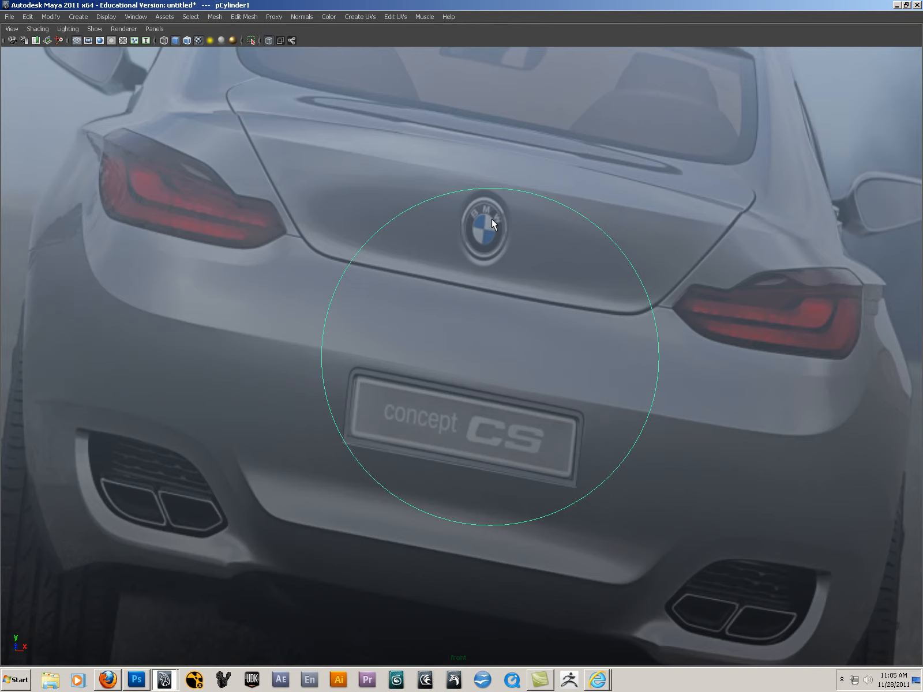
pyautogui.scroll(-6, 558, 362)
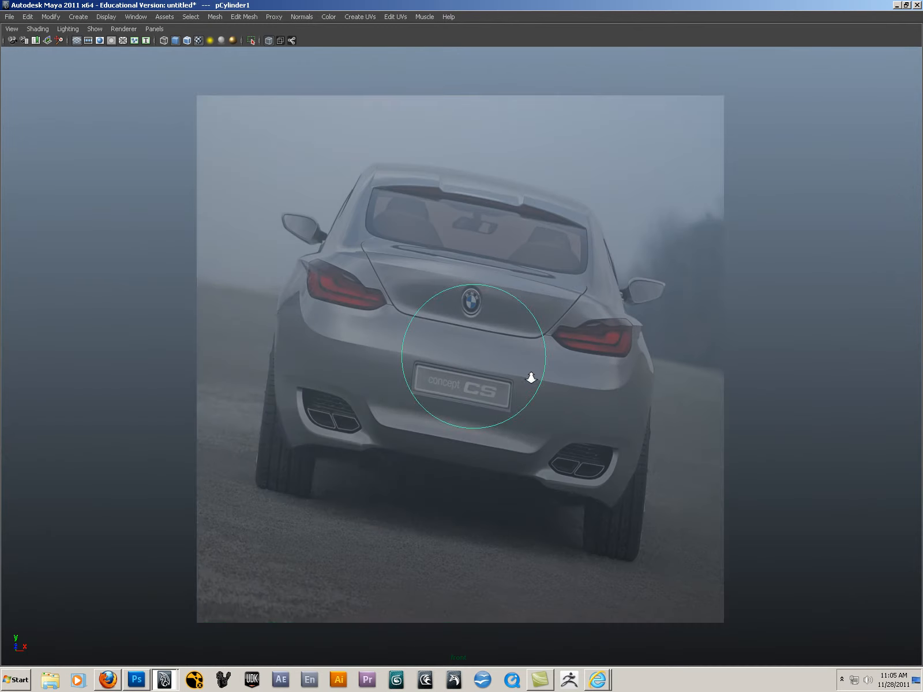
# - Select the image plane and show the UV Texture Editor in a widened side panel with its grid hidden
pyautogui.click(334, 422)
pyautogui.press('space')
pyautogui.press('space')
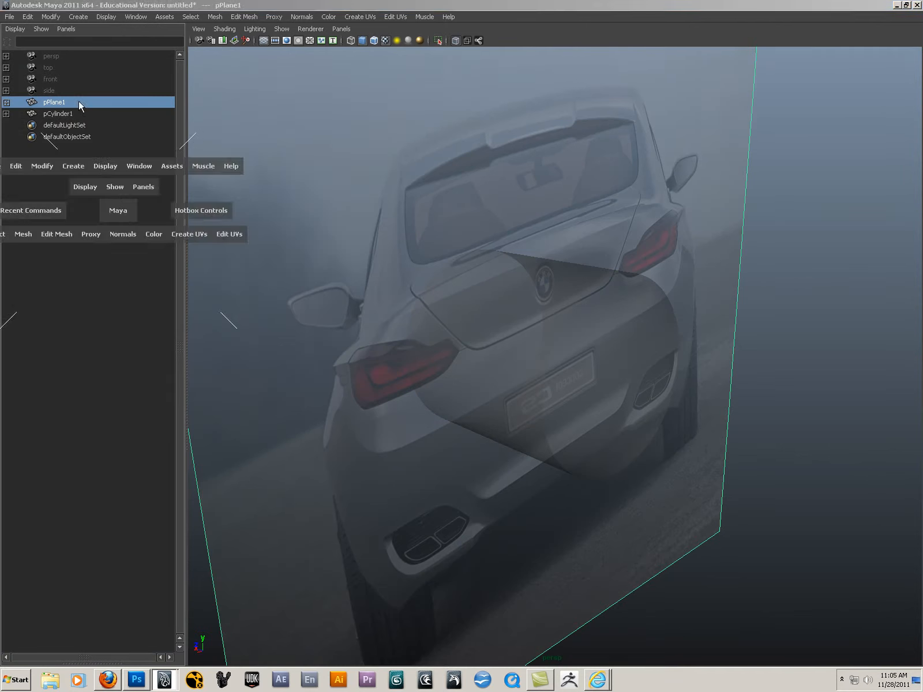
pyautogui.click(65, 29)
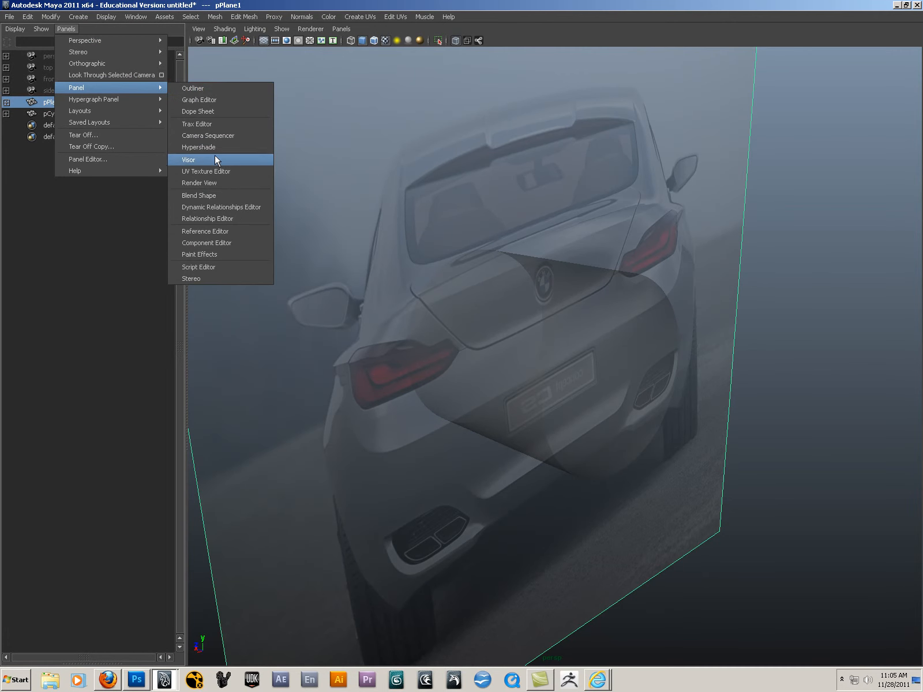
pyautogui.click(207, 170)
pyautogui.moveTo(195, 218); pyautogui.dragTo(269, 219)
pyautogui.click(75, 29)
pyautogui.click(86, 92)
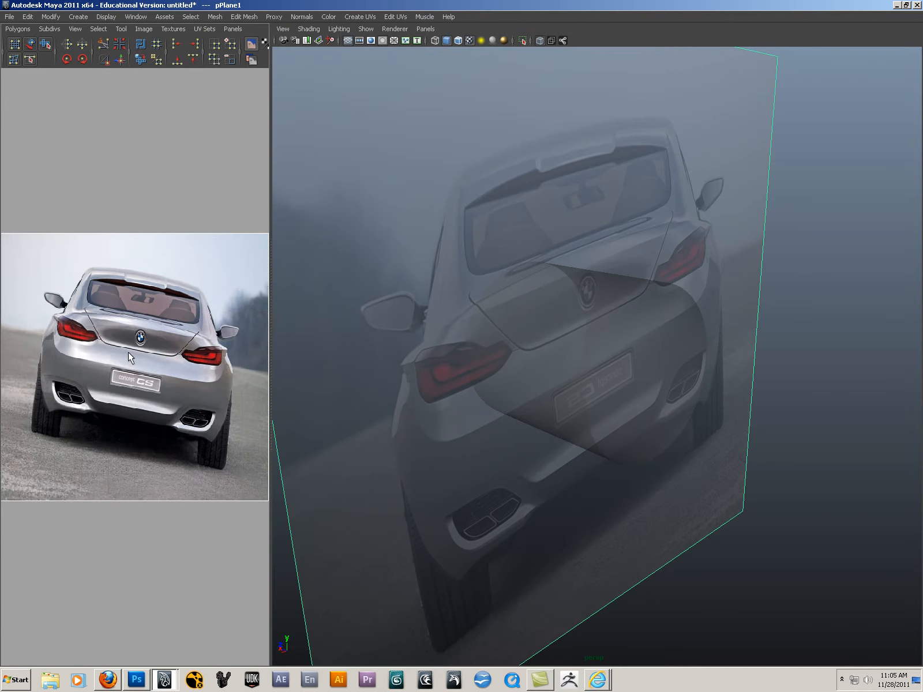
# - Select all the image plane's UVs and rotate them until the tilted car appears level in the front view
pyautogui.scroll(-2, 95, 280)
pyautogui.moveTo(23, 251); pyautogui.dragTo(266, 502)
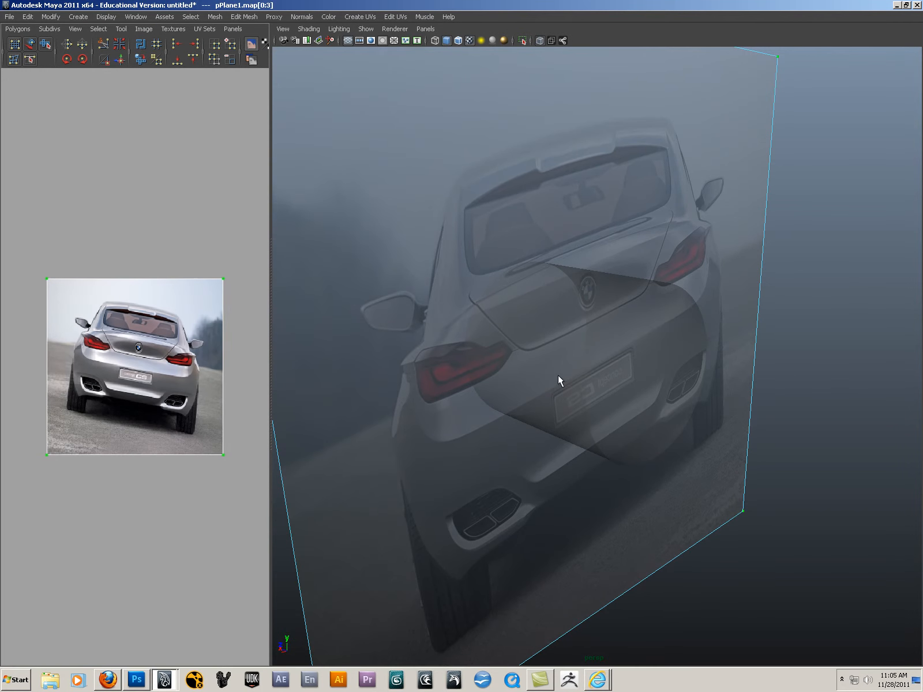
pyautogui.scroll(-2, 620, 357)
pyautogui.keyDown('alt'); pyautogui.moveTo(620, 357); pyautogui.dragTo(548, 373); pyautogui.keyUp('alt')
pyautogui.press('space')
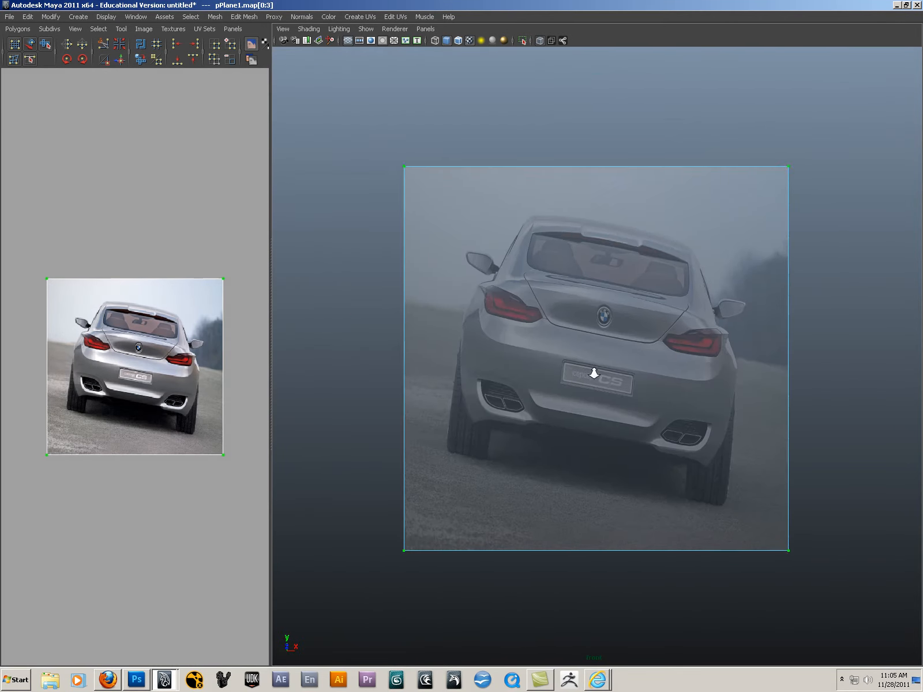
pyautogui.keyDown('alt'); pyautogui.moveTo(574, 372); pyautogui.dragTo(641, 379, button='right'); pyautogui.keyUp('alt')
pyautogui.keyDown('alt'); pyautogui.moveTo(202, 370); pyautogui.dragTo(238, 371, button='right'); pyautogui.keyUp('alt')
pyautogui.press('e')
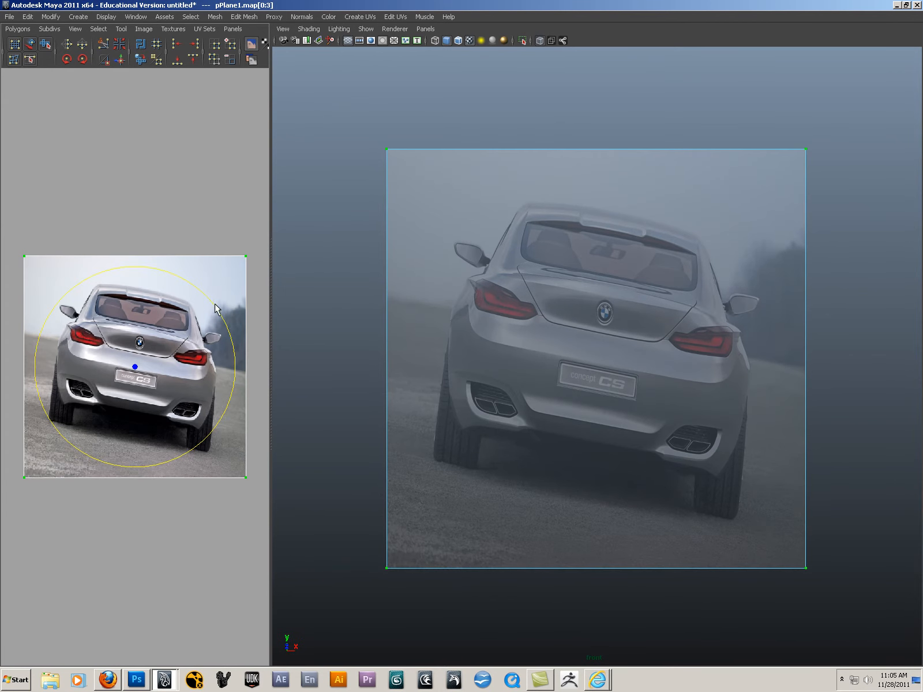
pyautogui.moveTo(213, 308); pyautogui.dragTo(221, 321)
pyautogui.keyDown('alt'); pyautogui.moveTo(627, 354); pyautogui.dragTo(629, 355, button='right'); pyautogui.keyUp('alt')
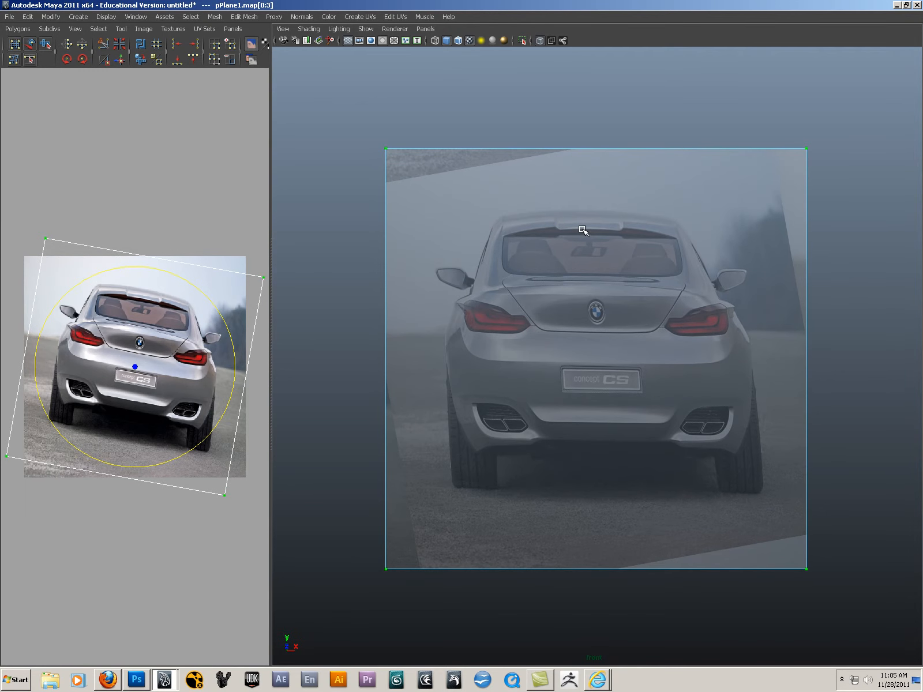
pyautogui.press('q')
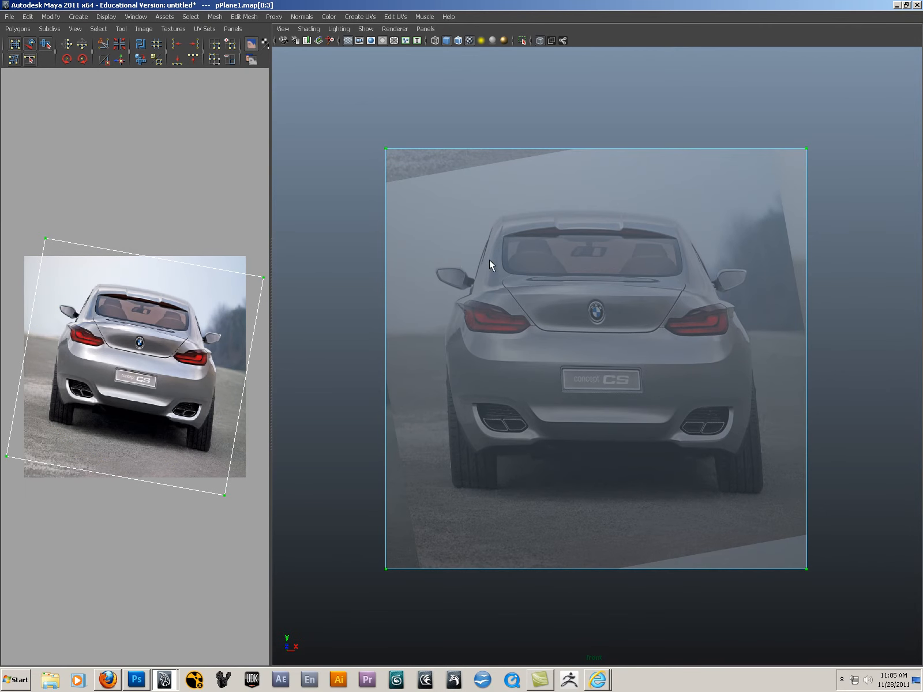
# - Draw a straight horizontal seven-point curve with the CV Curve Tool across the car, just above its licence plate
pyautogui.press('space')
pyautogui.click(300, 105)
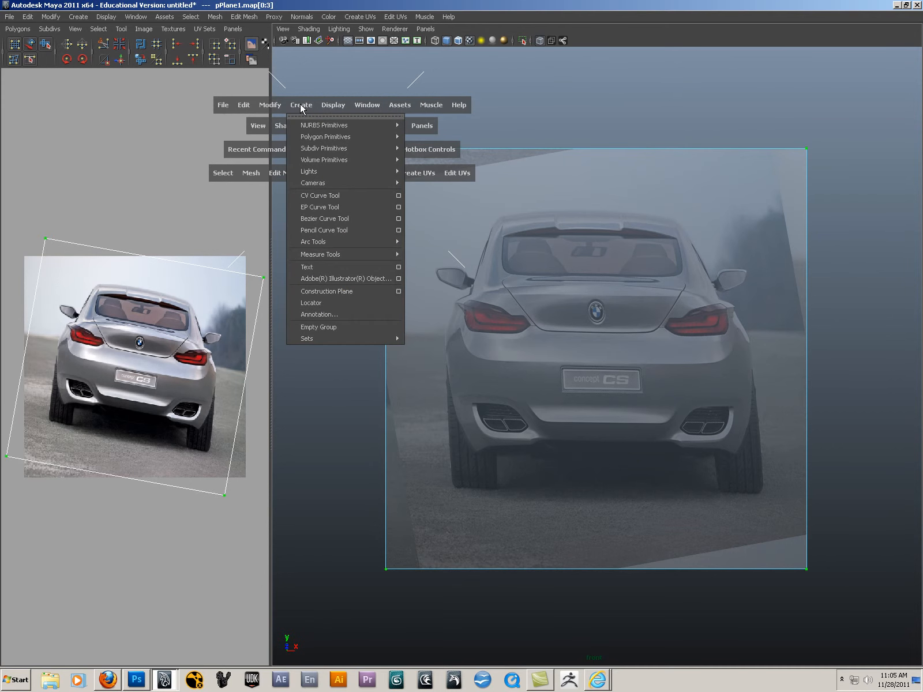
pyautogui.click(333, 198)
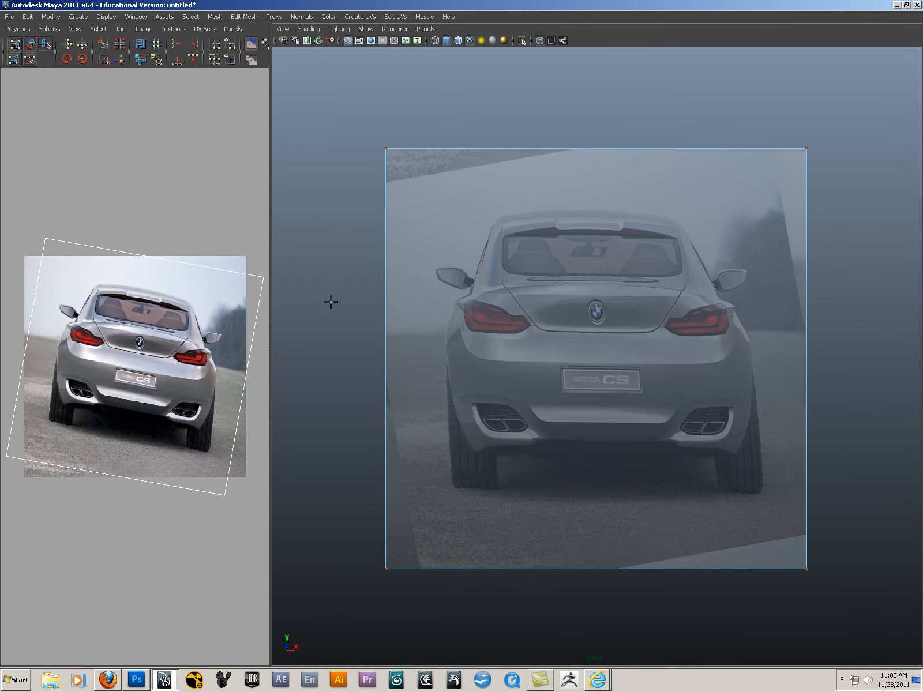
pyautogui.click(298, 352)
pyautogui.click(421, 352)
pyautogui.click(561, 351)
pyautogui.click(673, 352)
pyautogui.click(777, 353)
pyautogui.click(852, 351)
pyautogui.click(892, 350)
pyautogui.press('Return')
# - Move the horizontal guide curve slightly down toward the top of the licence plate
pyautogui.press('w')
pyautogui.scroll(2, 528, 346)
pyautogui.moveTo(594, 287)
pyautogui.mouseDown()
pyautogui.moveTo(595, 243)
pyautogui.moveTo(599, 295)
pyautogui.mouseUp()
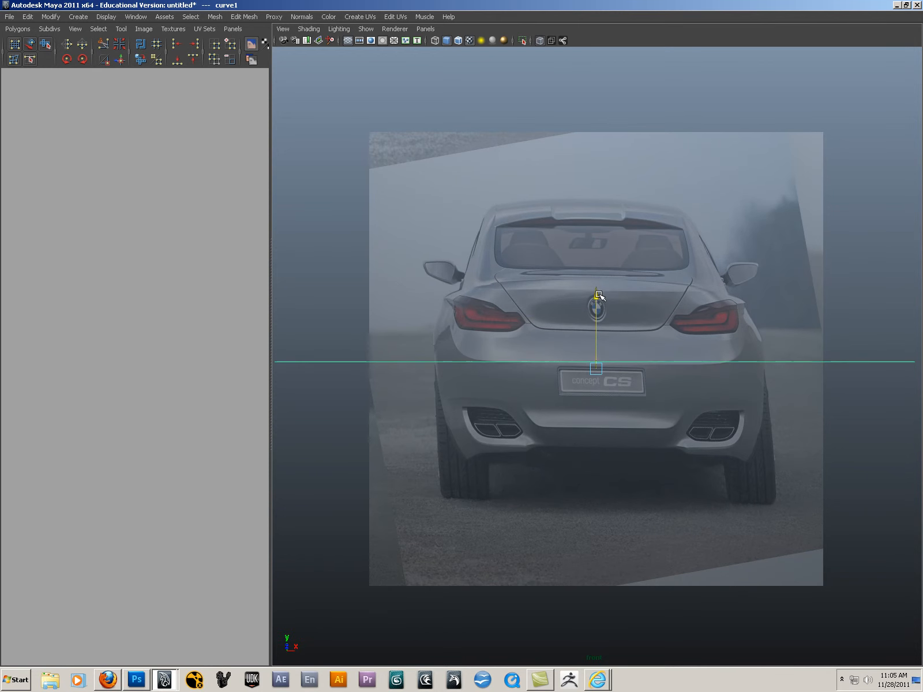
# - Reselect all the image plane's UVs and rotate them slightly to level the car against the guide curve
pyautogui.click(481, 281)
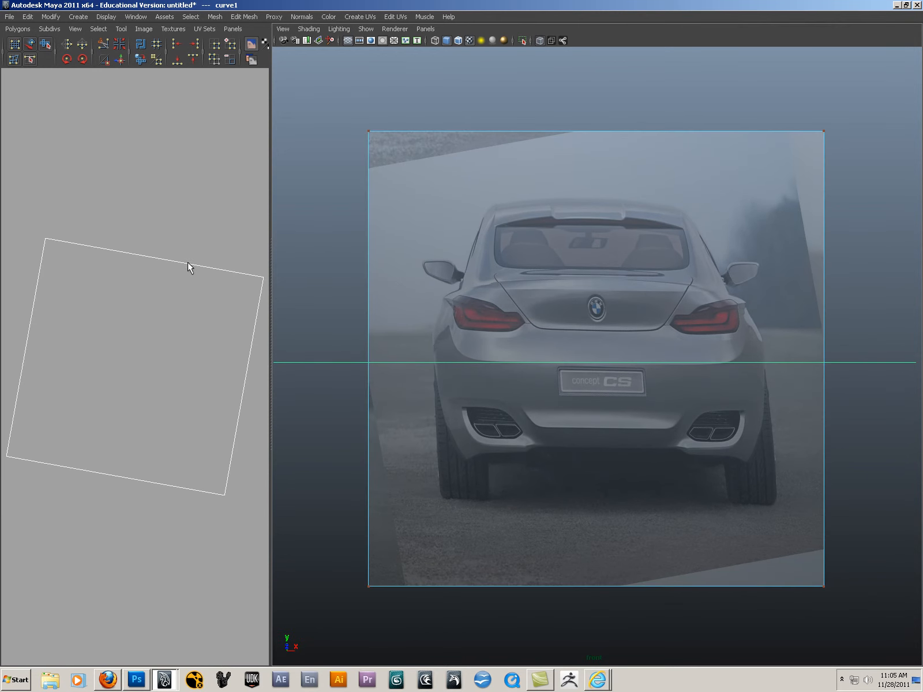
pyautogui.moveTo(4, 227); pyautogui.dragTo(237, 494)
pyautogui.scroll(1, 505, 356)
pyautogui.scroll(4, 741, 395)
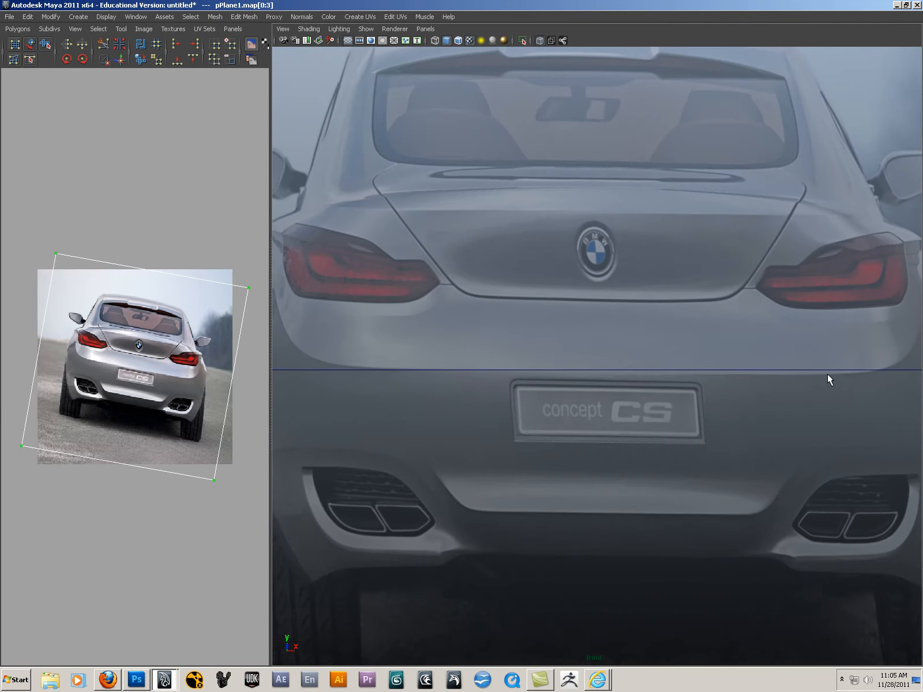
pyautogui.press('e')
pyautogui.moveTo(223, 322); pyautogui.dragTo(226, 319)
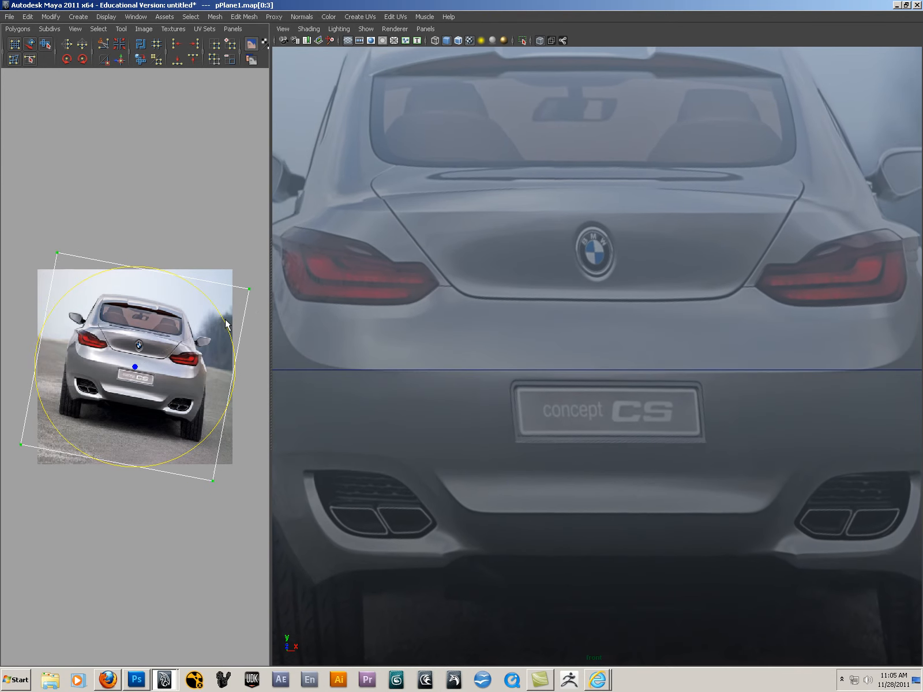
# - Fine-tune the UV rotation with an enlarged rotate manipulator until the car's features run parallel to the guide curve
pyautogui.scroll(-3, 137, 368)
pyautogui.press('+')
pyautogui.press('+')
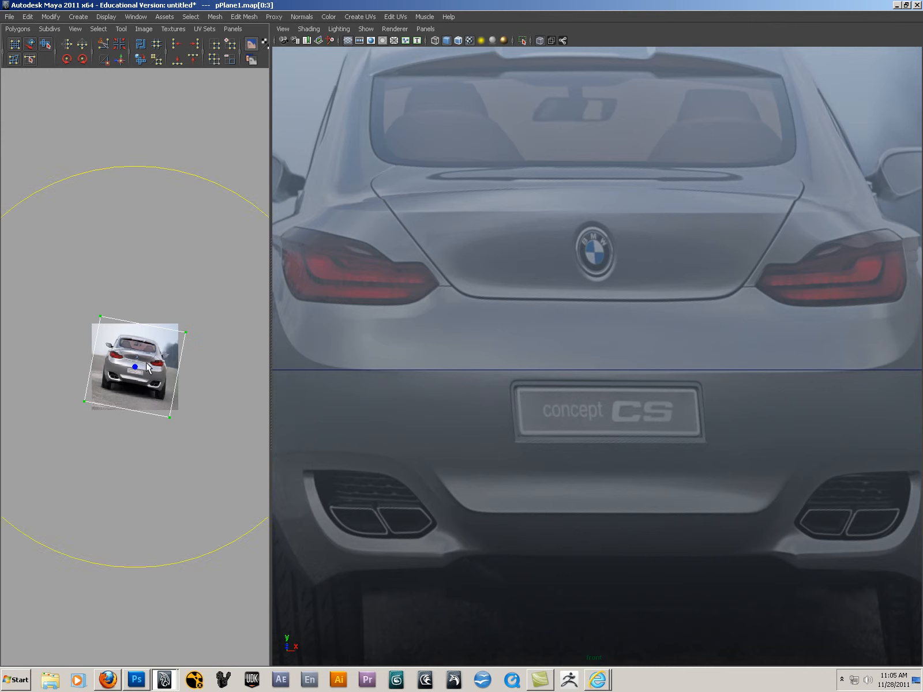
pyautogui.keyDown('alt'); pyautogui.moveTo(158, 288); pyautogui.dragTo(3, 313, button='right'); pyautogui.keyUp('alt')
pyautogui.keyDown('alt'); pyautogui.moveTo(225, 282); pyautogui.dragTo(195, 293, button='right'); pyautogui.keyUp('alt')
pyautogui.press('-')
pyautogui.moveTo(222, 186); pyautogui.dragTo(224, 184)
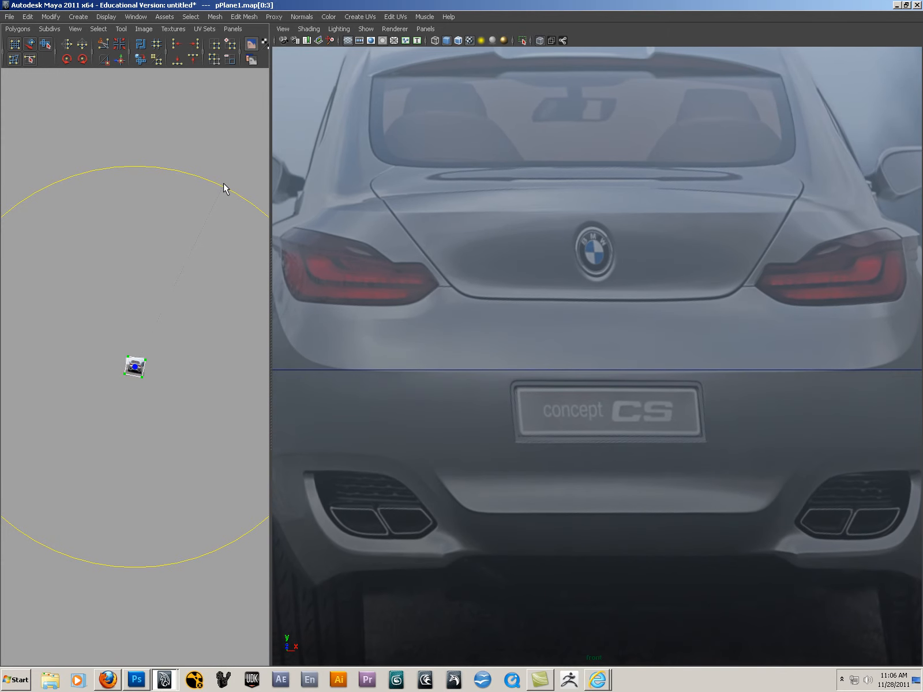
pyautogui.moveTo(224, 184); pyautogui.dragTo(224, 183)
# - Move the UVs down until the lower bumper line meets the guide curve
pyautogui.press('w')
pyautogui.moveTo(134, 166); pyautogui.dragTo(135, 168)
pyautogui.keyDown('alt'); pyautogui.moveTo(86, 325); pyautogui.dragTo(345, 392, button='right'); pyautogui.keyUp('alt')
pyautogui.moveTo(134, 173); pyautogui.dragTo(135, 174)
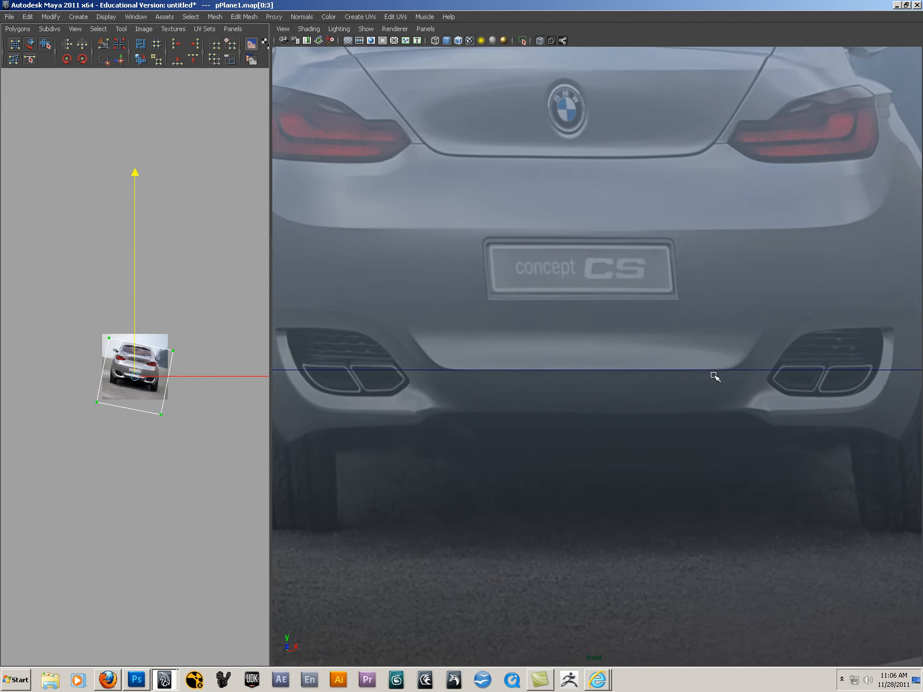
pyautogui.keyDown('alt'); pyautogui.moveTo(723, 377); pyautogui.dragTo(694, 369, button='right'); pyautogui.keyUp('alt')
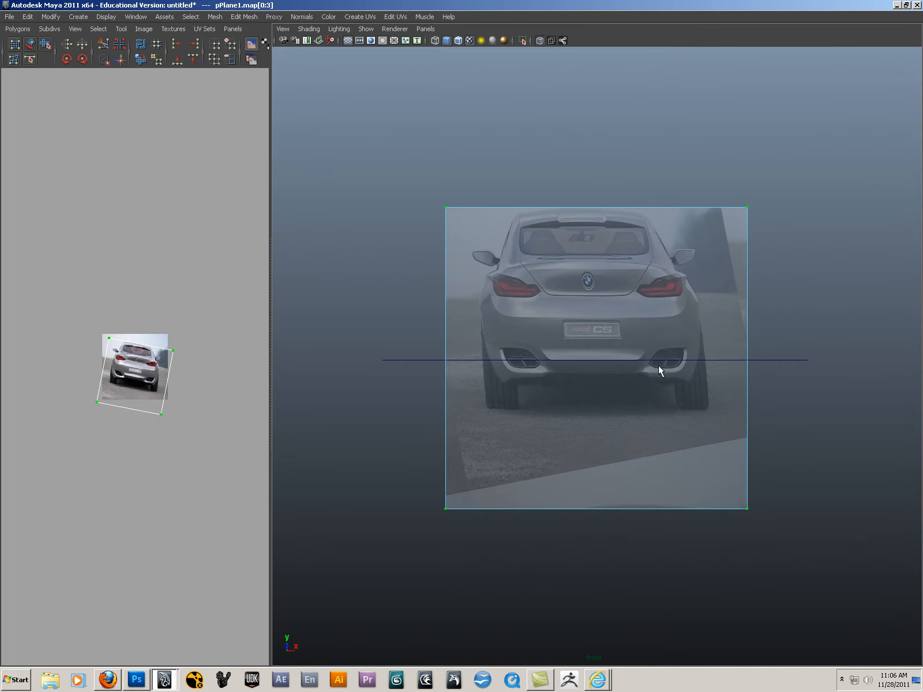
# - Move the UVs back up so the car sits lower on the plane, with the guide curve just below the licence plate
pyautogui.keyDown('alt'); pyautogui.moveTo(145, 396); pyautogui.dragTo(229, 410, button='right'); pyautogui.keyUp('alt')
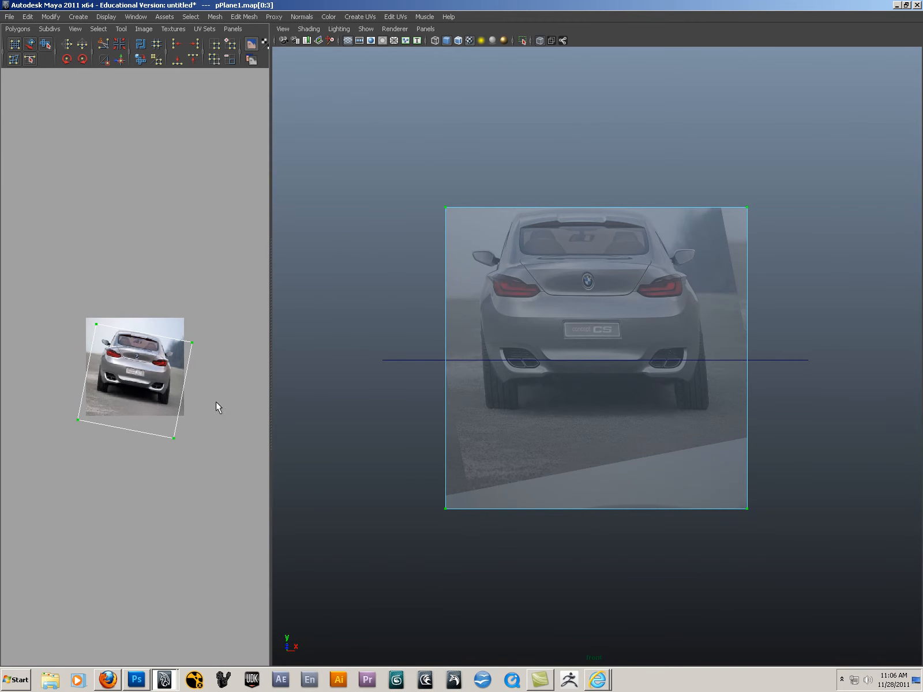
pyautogui.moveTo(136, 324); pyautogui.dragTo(139, 315)
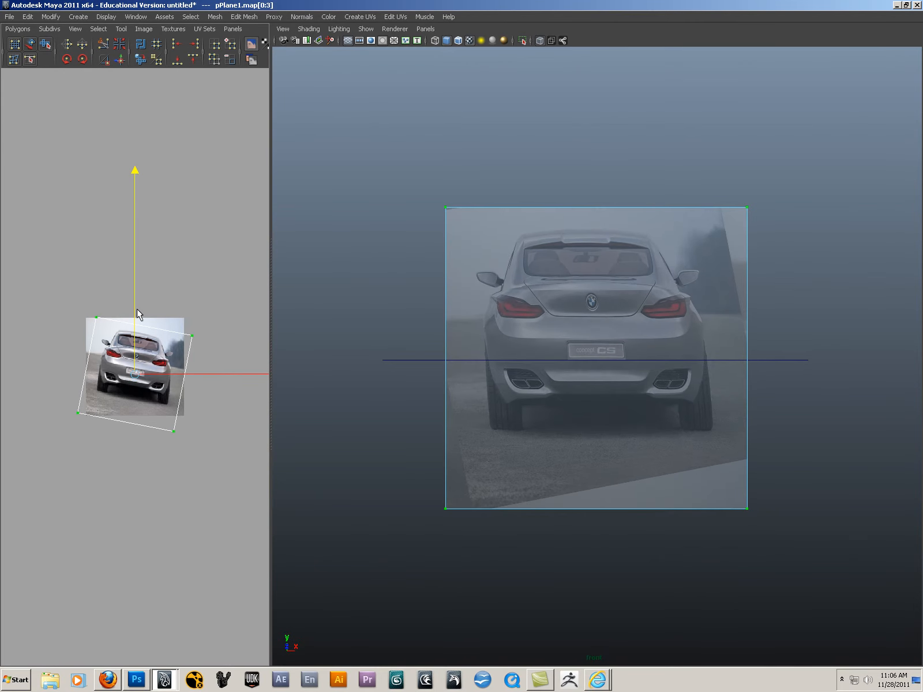
pyautogui.keyDown('alt'); pyautogui.moveTo(421, 385); pyautogui.dragTo(595, 372, button='right'); pyautogui.keyUp('alt')
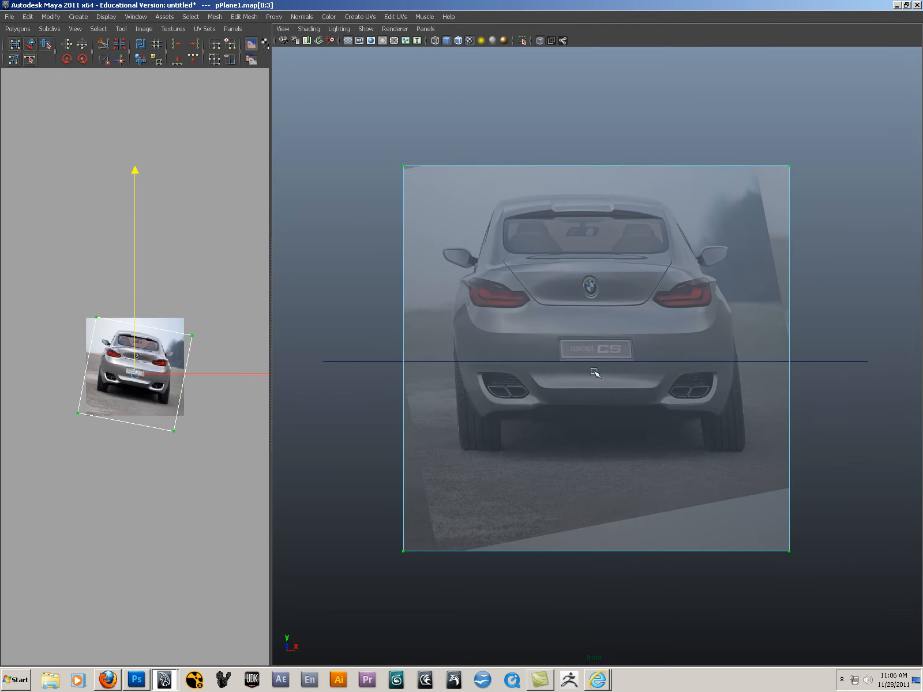
# - Select only the cylinder and move it up so its ring is centred on the BMW emblem
pyautogui.moveTo(592, 288); pyautogui.dragTo(639, 243, button='right')
pyautogui.moveTo(375, 162); pyautogui.dragTo(653, 452)
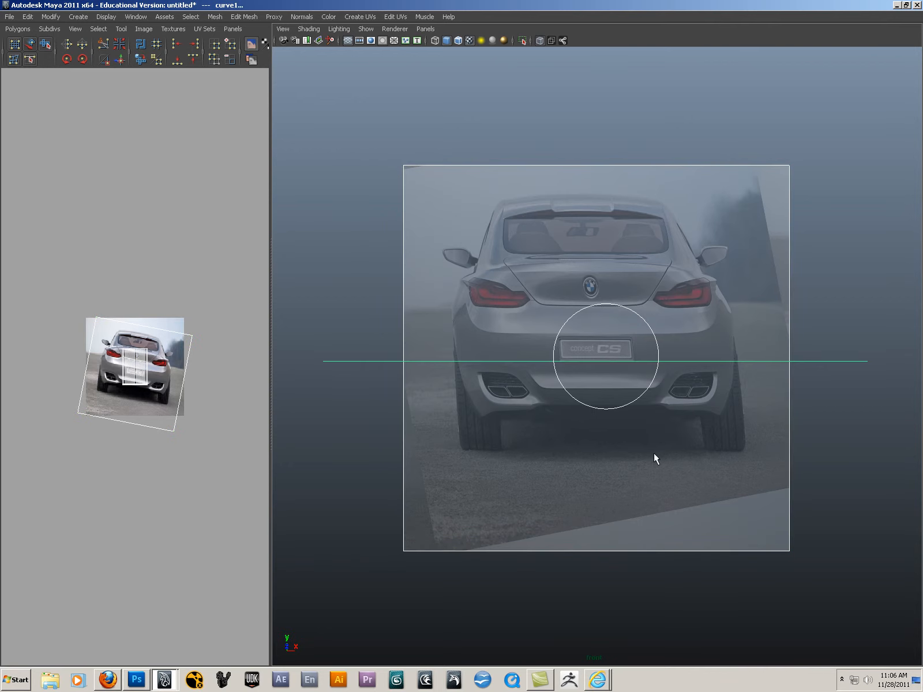
pyautogui.keyDown('shift'); pyautogui.moveTo(392, 343); pyautogui.dragTo(447, 401); pyautogui.keyUp('shift')
pyautogui.keyDown('alt'); pyautogui.moveTo(528, 386); pyautogui.dragTo(713, 402, button='right'); pyautogui.keyUp('alt')
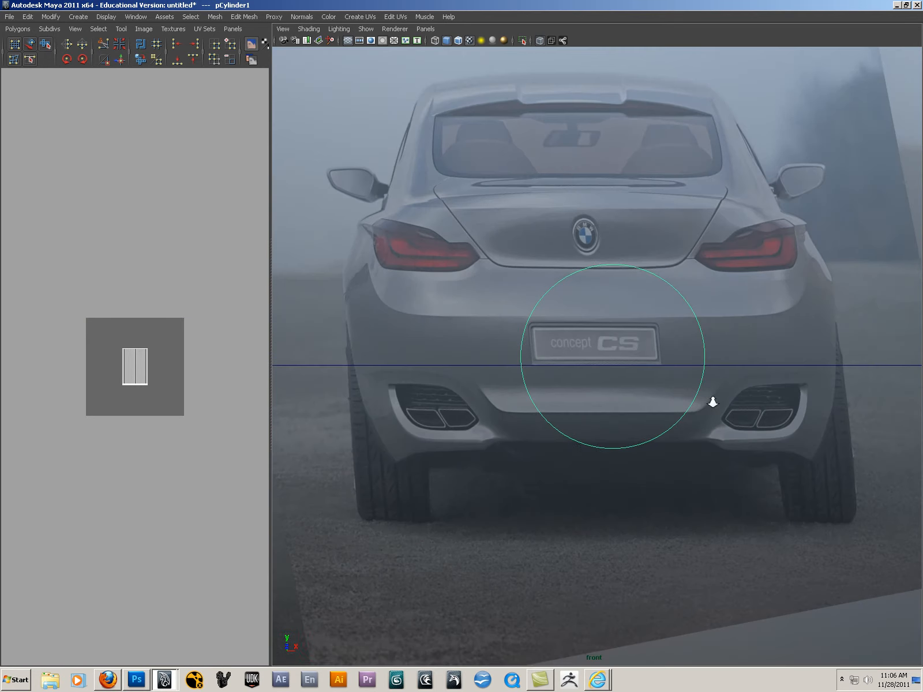
pyautogui.press('w')
pyautogui.moveTo(606, 422); pyautogui.dragTo(554, 382, button='middle')
pyautogui.keyDown('alt'); pyautogui.moveTo(553, 382); pyautogui.dragTo(872, 466, button='right'); pyautogui.keyUp('alt')
pyautogui.keyDown('alt'); pyautogui.moveTo(564, 356); pyautogui.dragTo(599, 409, button='middle'); pyautogui.keyUp('alt')
pyautogui.moveTo(546, 333); pyautogui.dragTo(554, 339, button='middle')
pyautogui.keyDown('alt'); pyautogui.moveTo(692, 329); pyautogui.dragTo(606, 322, button='right'); pyautogui.keyUp('alt')
# - Turn on Wireframe on Shaded and scale the cylinder down uniformly until its ring fits around the BMW emblem
pyautogui.click(311, 29)
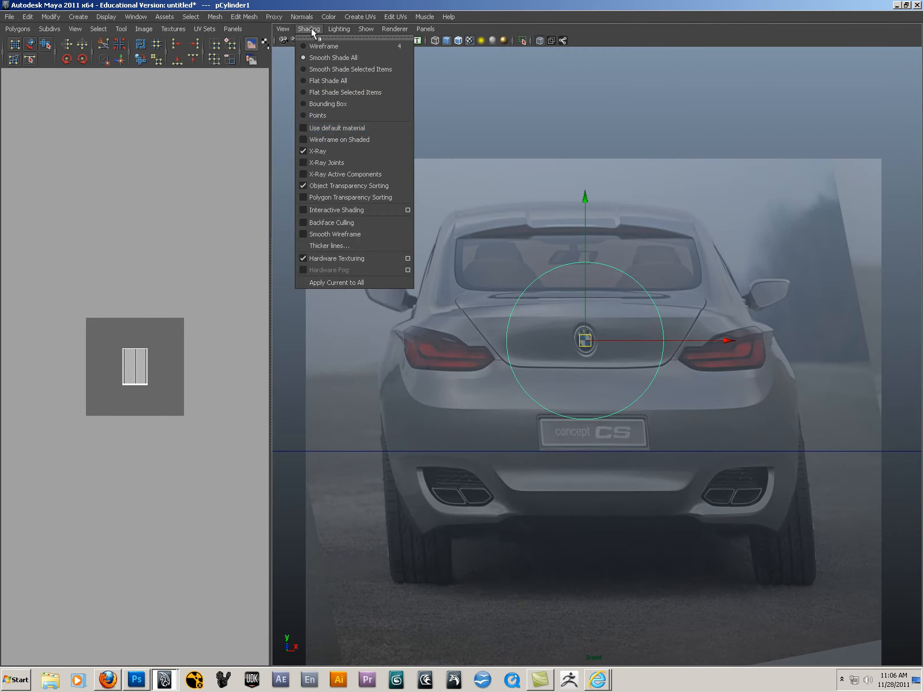
pyautogui.click(328, 143)
pyautogui.scroll(1, 488, 314)
pyautogui.press('r')
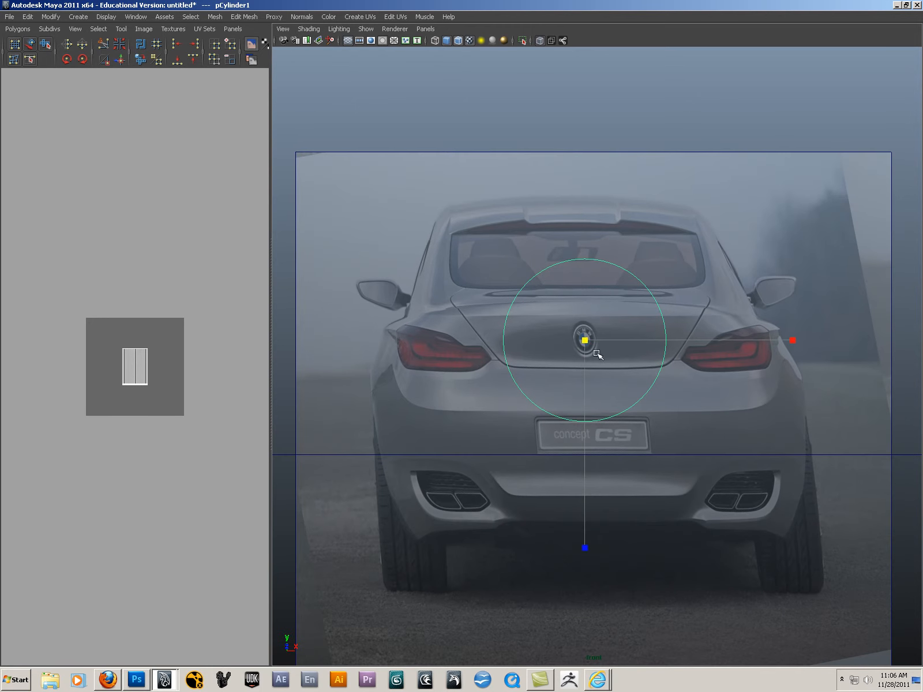
pyautogui.moveTo(585, 340)
pyautogui.mouseDown()
pyautogui.moveTo(470, 353)
pyautogui.moveTo(480, 354)
pyautogui.mouseUp()
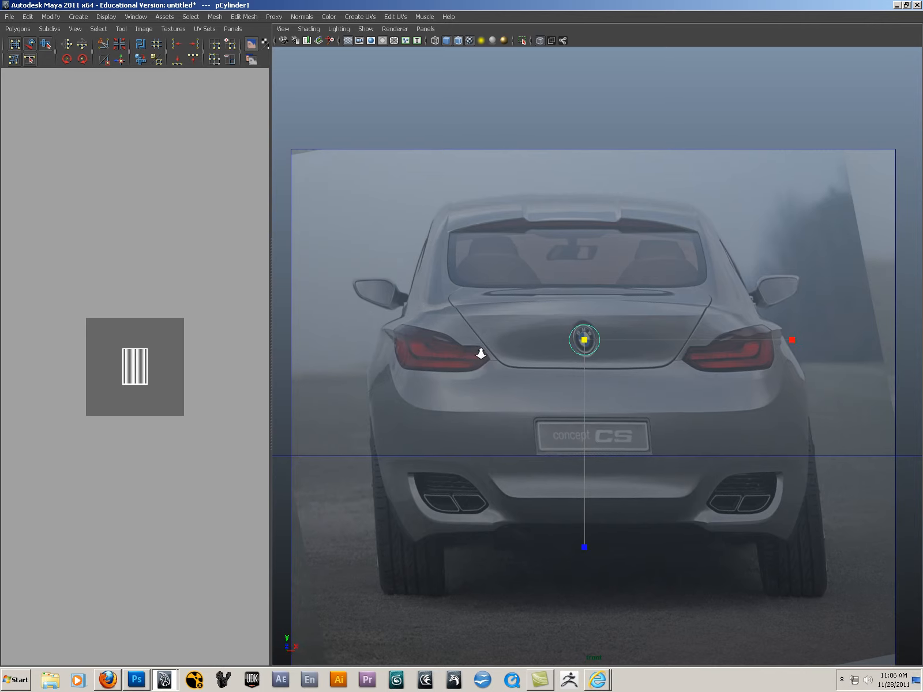
pyautogui.scroll(1, 556, 379)
pyautogui.scroll(-5, 618, 336)
# - Select the image plane's two left corner vertices and move them outward to widen the car
pyautogui.click(527, 327)
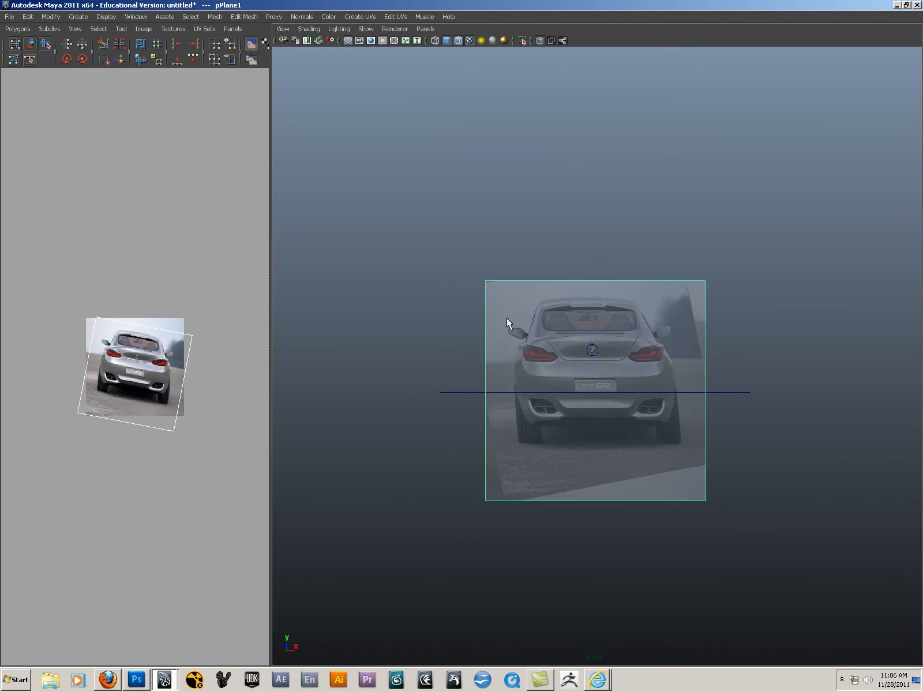
pyautogui.rightClick(502, 304)
pyautogui.moveTo(502, 304); pyautogui.dragTo(469, 304, button='right')
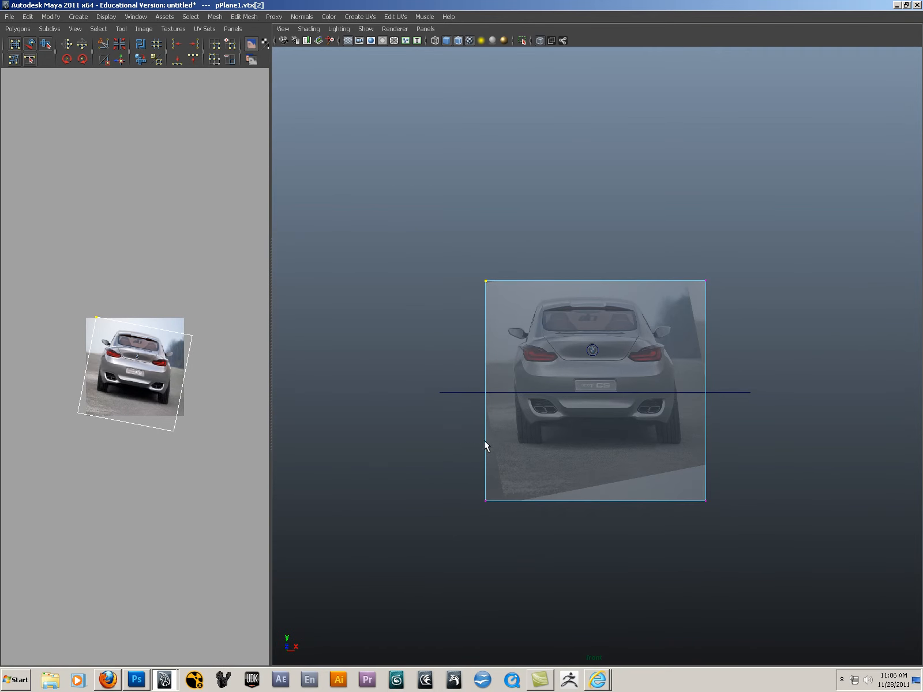
pyautogui.press('w')
pyautogui.keyDown('alt'); pyautogui.moveTo(447, 359); pyautogui.dragTo(657, 412, button='right'); pyautogui.keyUp('alt')
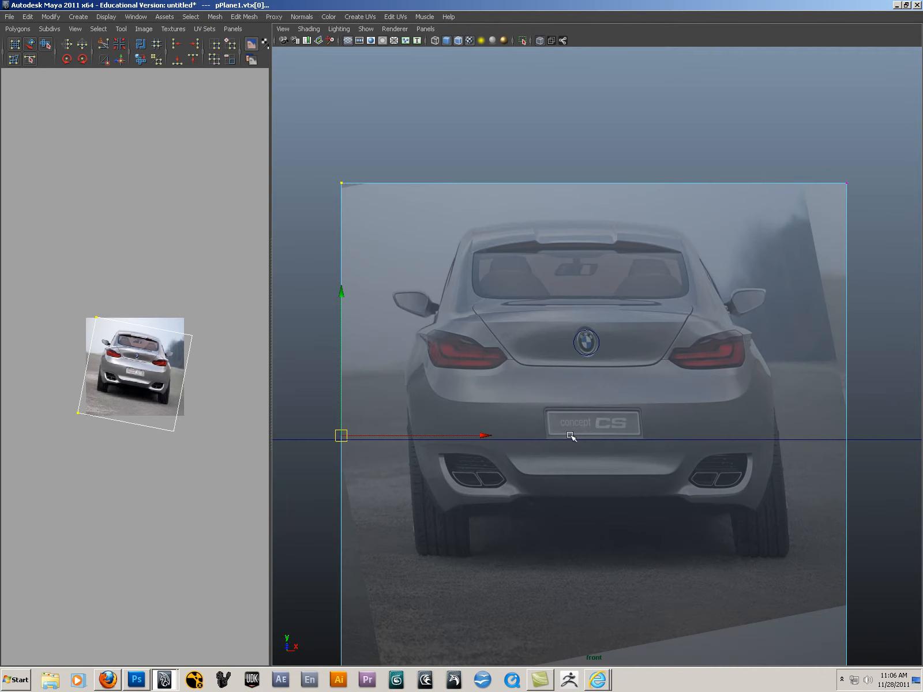
pyautogui.moveTo(488, 439); pyautogui.dragTo(348, 428)
# - Select the plane's two upper corner vertices and shift them slightly right to skew the car upright
pyautogui.keyDown('alt'); pyautogui.moveTo(779, 288); pyautogui.dragTo(758, 292, button='right'); pyautogui.keyUp('alt')
pyautogui.moveTo(275, 239); pyautogui.dragTo(303, 201)
pyautogui.keyDown('shift'); pyautogui.moveTo(744, 167); pyautogui.dragTo(826, 247); pyautogui.keyUp('shift')
pyautogui.moveTo(683, 216); pyautogui.dragTo(692, 216)
pyautogui.scroll(-1, 684, 279)
# - Return the plane to object mode and move it right until the BMW emblem sits inside the cylinder's ring
pyautogui.moveTo(684, 278); pyautogui.dragTo(682, 258, button='right')
pyautogui.click(665, 270)
pyautogui.moveTo(610, 415); pyautogui.dragTo(640, 417)
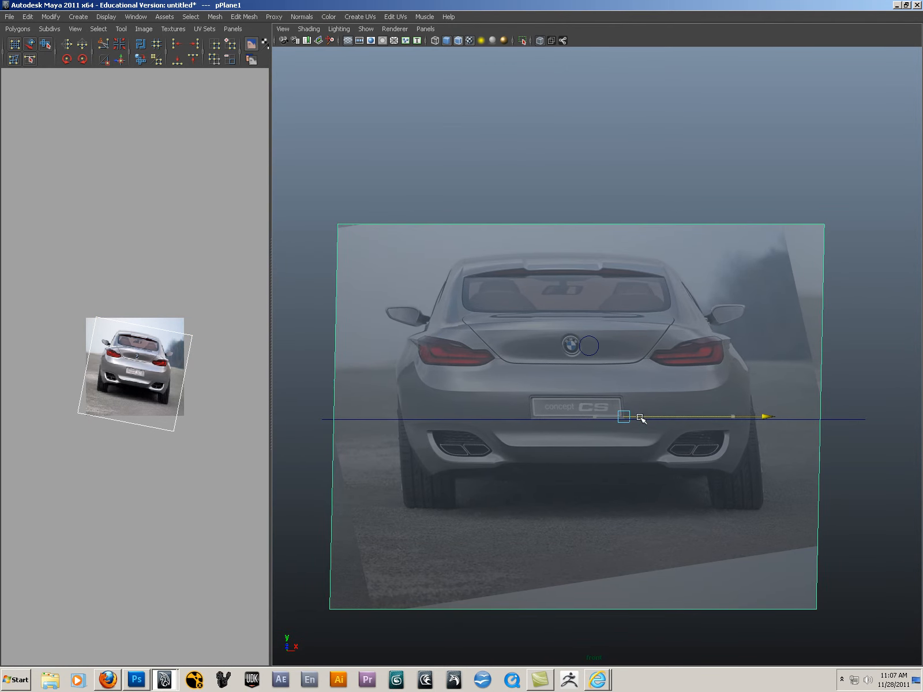
pyautogui.moveTo(588, 434); pyautogui.dragTo(607, 434, button='middle')
pyautogui.keyDown('alt'); pyautogui.moveTo(511, 350); pyautogui.dragTo(618, 415, button='right'); pyautogui.keyUp('alt')
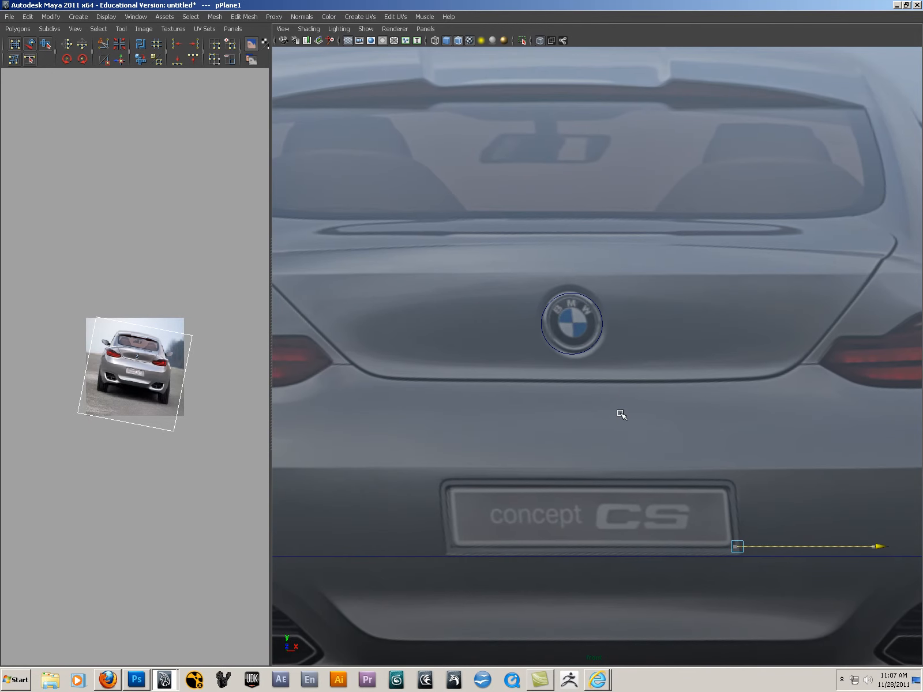
pyautogui.scroll(-3, 714, 375)
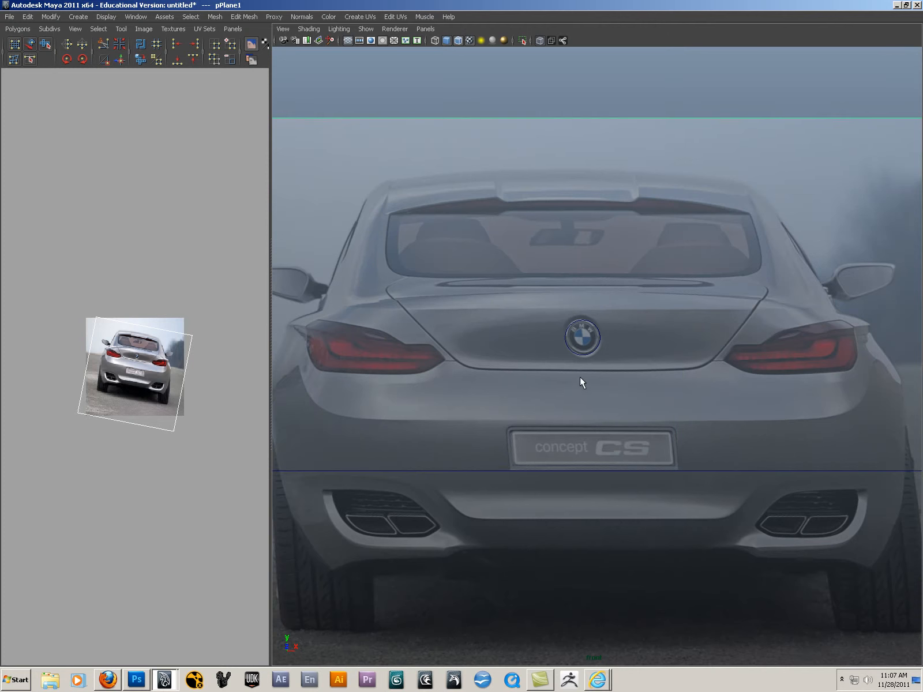
pyautogui.click(624, 340)
pyautogui.scroll(-5, 633, 328)
pyautogui.press('space')
pyautogui.moveTo(621, 331); pyautogui.dragTo(588, 377)
pyautogui.press('space')
pyautogui.press('space')
pyautogui.keyDown('alt'); pyautogui.moveTo(588, 377); pyautogui.dragTo(700, 389, button='right'); pyautogui.keyUp('alt')
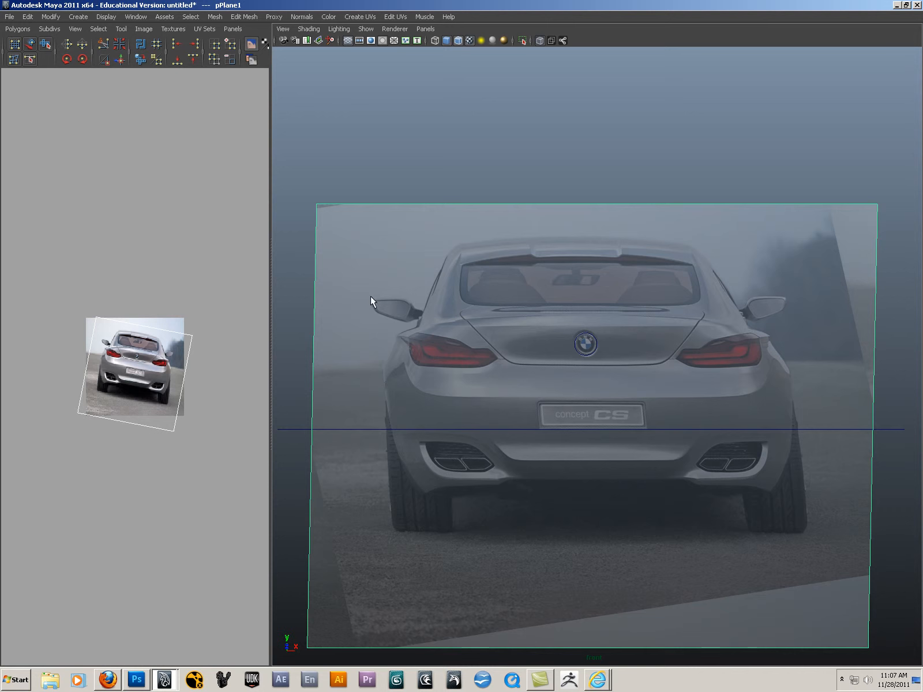
# - Reselect the plane's left corner vertices and move them slightly further outward to round out the emblem
pyautogui.moveTo(336, 256); pyautogui.dragTo(307, 248, button='right')
pyautogui.moveTo(288, 562); pyautogui.dragTo(340, 634)
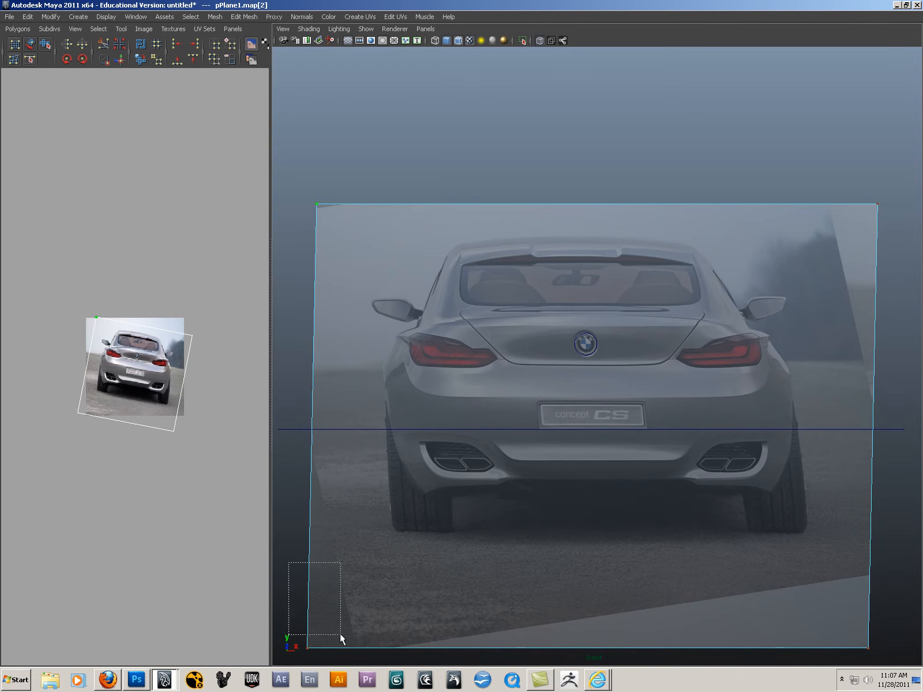
pyautogui.keyDown('alt'); pyautogui.moveTo(445, 406); pyautogui.dragTo(438, 390, button='right'); pyautogui.keyUp('alt')
pyautogui.moveTo(315, 271); pyautogui.dragTo(435, 189)
pyautogui.moveTo(301, 483); pyautogui.dragTo(312, 505)
pyautogui.moveTo(488, 420); pyautogui.dragTo(466, 418)
# - Switch the plane back to object mode and nudge it right to recentre the emblem in the ring
pyautogui.moveTo(492, 365); pyautogui.dragTo(528, 326, button='right')
pyautogui.click(489, 371)
pyautogui.moveTo(653, 417); pyautogui.dragTo(662, 414)
pyautogui.moveTo(651, 277); pyautogui.dragTo(652, 277)
pyautogui.keyDown('alt'); pyautogui.moveTo(449, 365); pyautogui.dragTo(624, 398, button='right'); pyautogui.keyUp('alt')
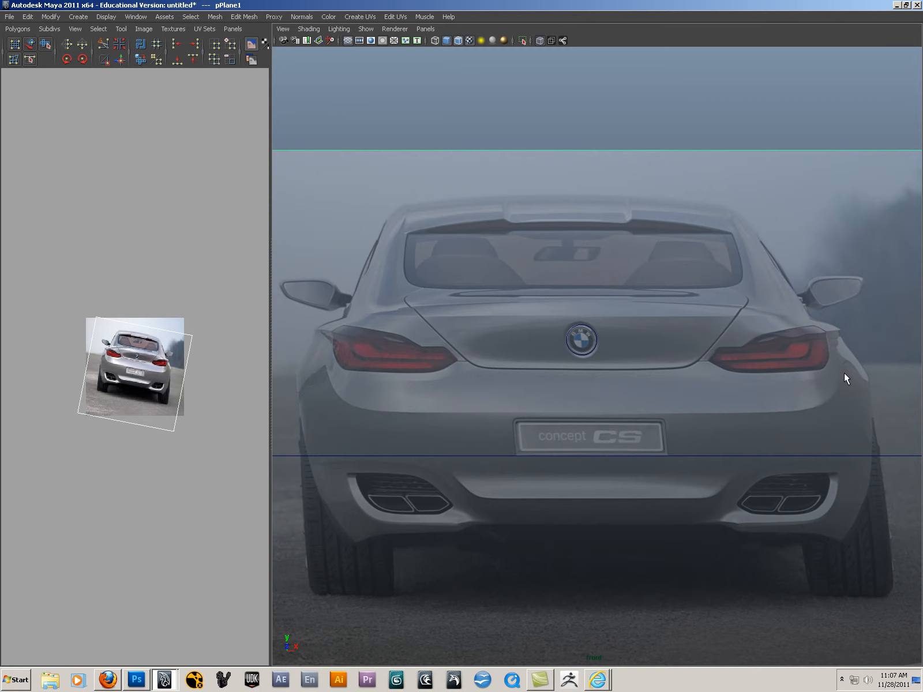
# - Select the image plane, cylinder and guide curve in the perspective view and delete them all
pyautogui.scroll(-5, 669, 374)
pyautogui.press('space')
pyautogui.moveTo(651, 362); pyautogui.dragTo(655, 314)
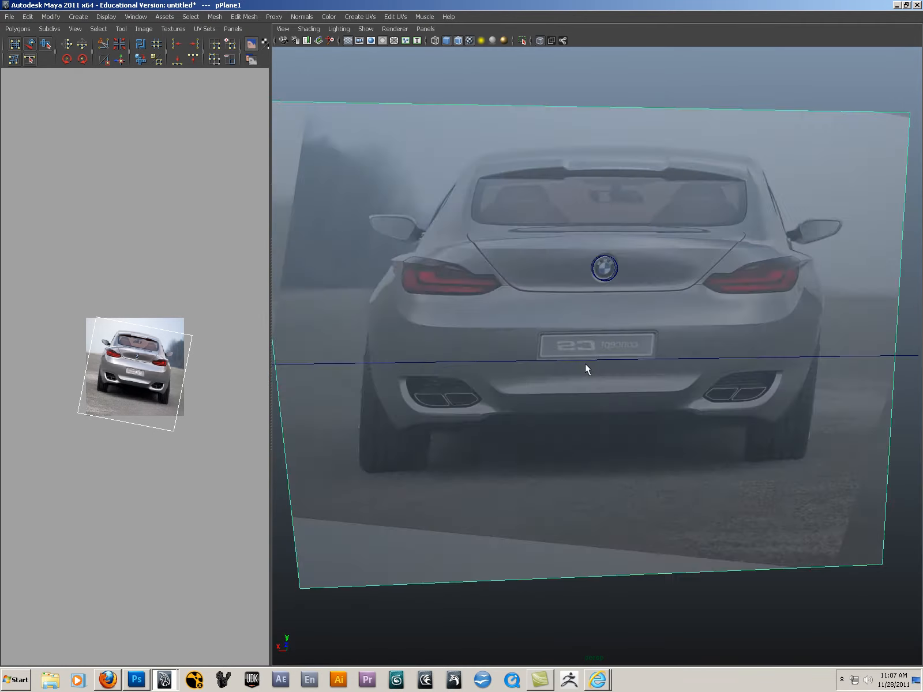
pyautogui.keyDown('alt'); pyautogui.moveTo(585, 364); pyautogui.dragTo(702, 345); pyautogui.keyUp('alt')
pyautogui.keyDown('alt'); pyautogui.moveTo(703, 345); pyautogui.dragTo(576, 330, button='right'); pyautogui.keyUp('alt')
pyautogui.moveTo(532, 262); pyautogui.dragTo(655, 456)
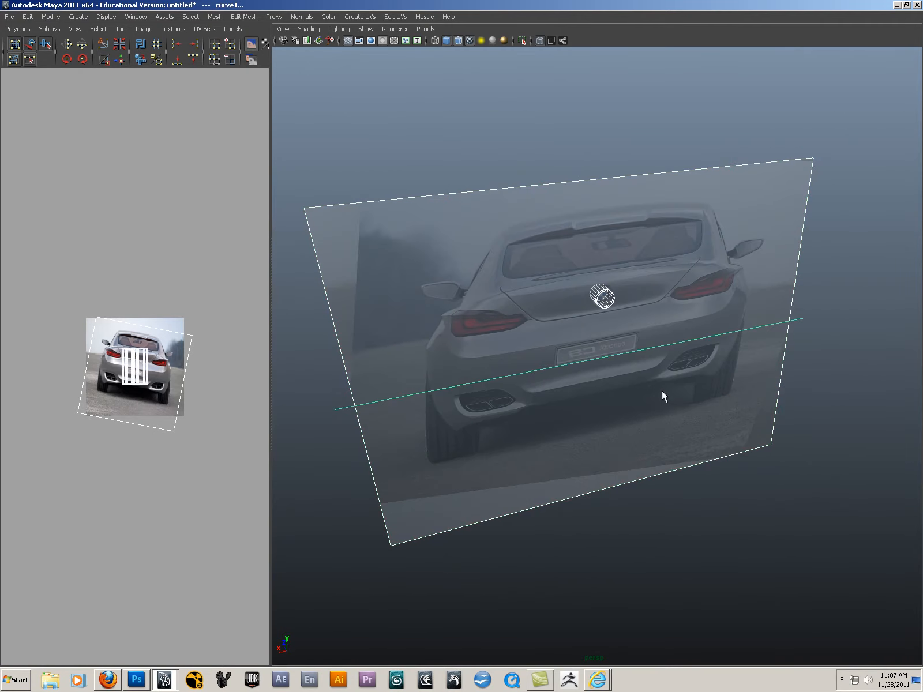
pyautogui.press('Delete')
# - Create a new polygon plane
pyautogui.press('space')
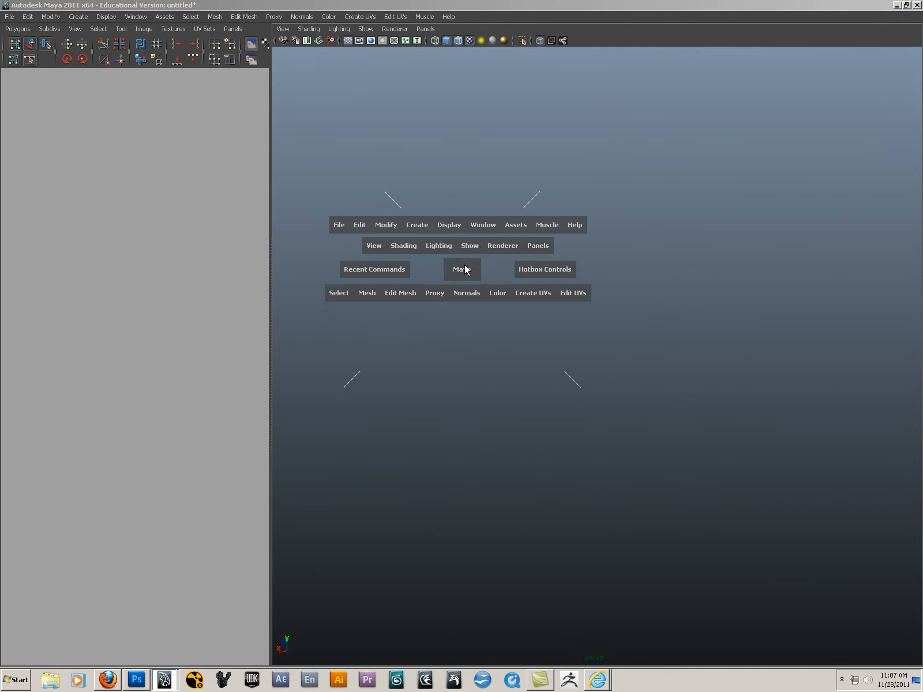
pyautogui.click(450, 225)
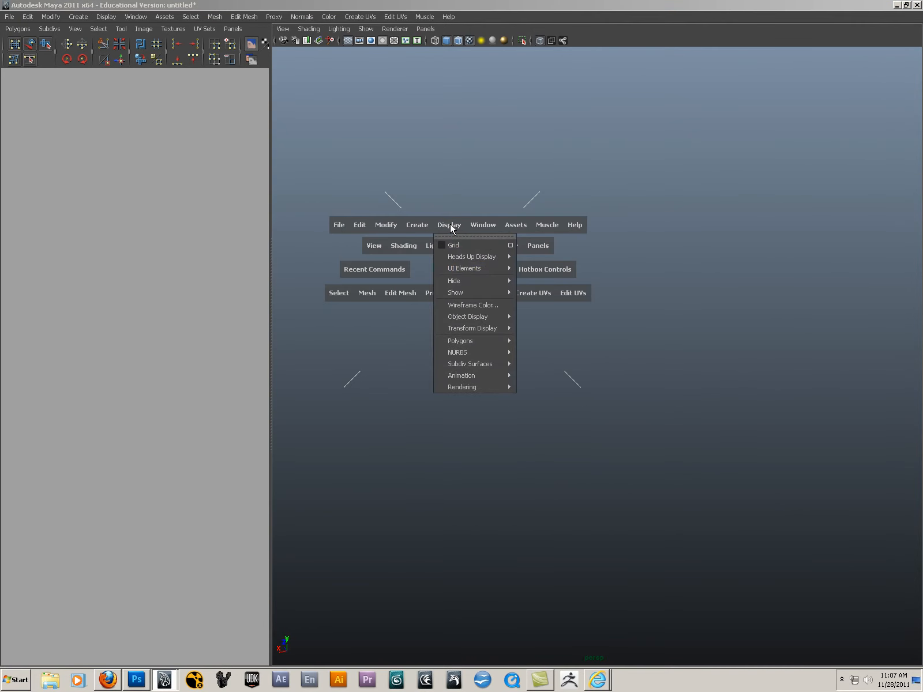
pyautogui.click(412, 226)
pyautogui.moveTo(448, 258)
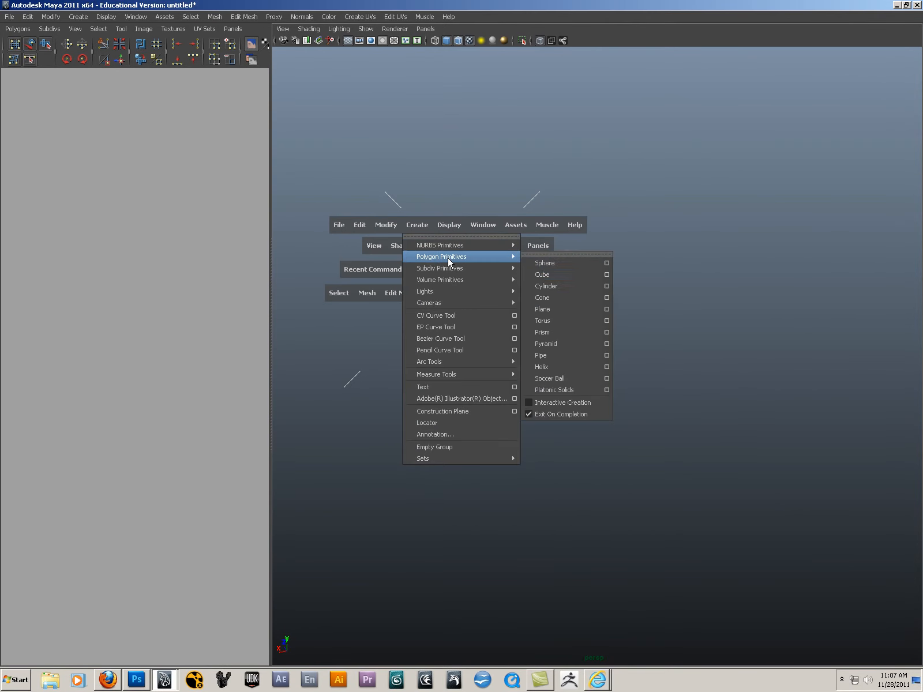
pyautogui.click(543, 309)
pyautogui.press('space')
# - Stand the new plane upright by setting its Rotate X to 90
pyautogui.hotkey('ctrl', 'a')
pyautogui.press('e')
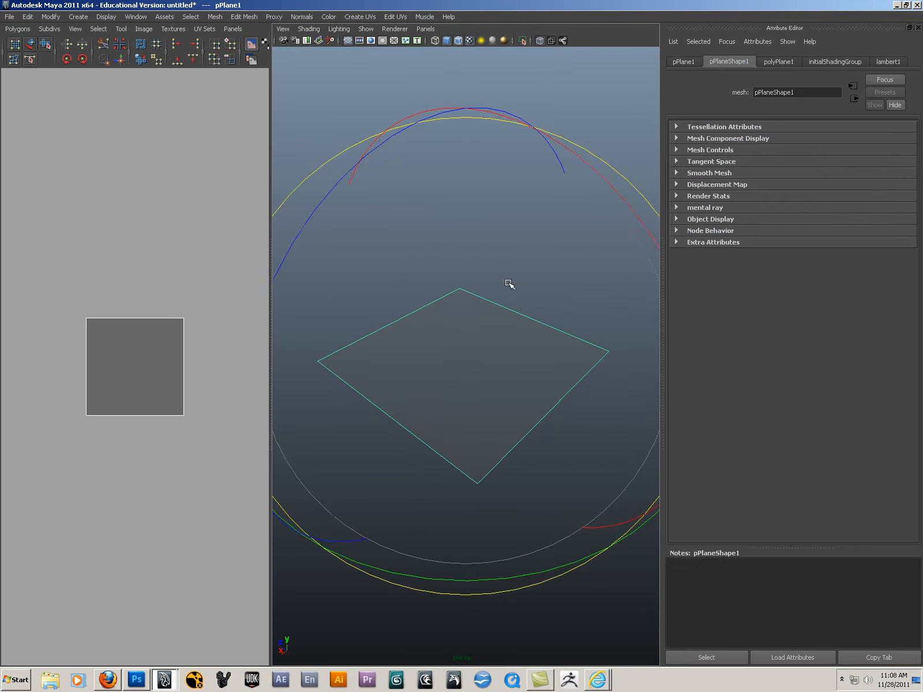
pyautogui.hotkey('alt', 'space')
pyautogui.press('Escape')
pyautogui.press('space')
pyautogui.hotkey('ctrl', 'a')
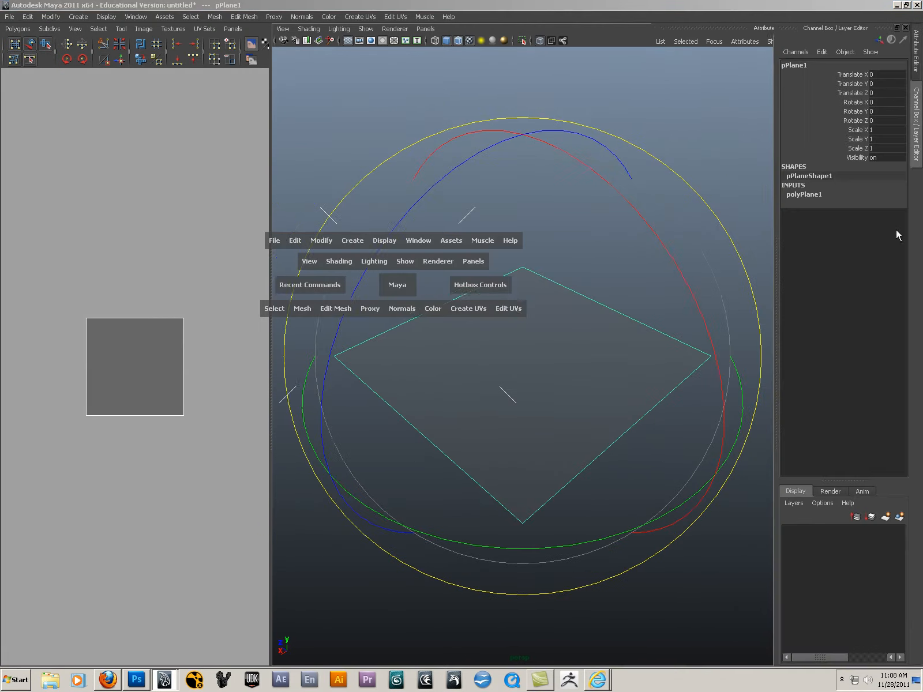
pyautogui.moveTo(623, 200); pyautogui.dragTo(635, 226)
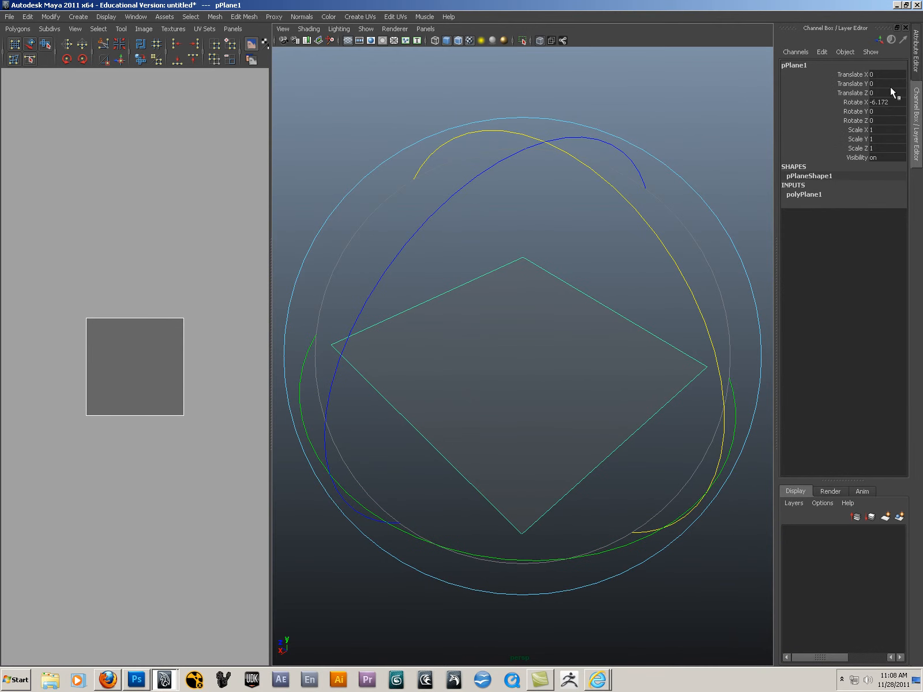
pyautogui.write('90')
pyautogui.press('Return')
# - Hide the plane's channel values and orbit the perspective view to face the upright plane
pyautogui.scroll(-2, 493, 274)
pyautogui.keyDown('alt'); pyautogui.moveTo(493, 273); pyautogui.dragTo(445, 299); pyautogui.keyUp('alt')
pyautogui.press('q')
pyautogui.press('space')
pyautogui.moveTo(621, 342); pyautogui.dragTo(788, 340)
pyautogui.scroll(-2, 522, 317)
pyautogui.press('w')
pyautogui.keyDown('alt'); pyautogui.moveTo(564, 301); pyautogui.dragTo(580, 295); pyautogui.keyUp('alt')
pyautogui.click(918, 28)
pyautogui.keyDown('alt'); pyautogui.moveTo(804, 144); pyautogui.dragTo(577, 299); pyautogui.keyUp('alt')
# - Bring up the Hypershade beside the perspective view and adjust the space shared between them
pyautogui.press('q')
pyautogui.press('space')
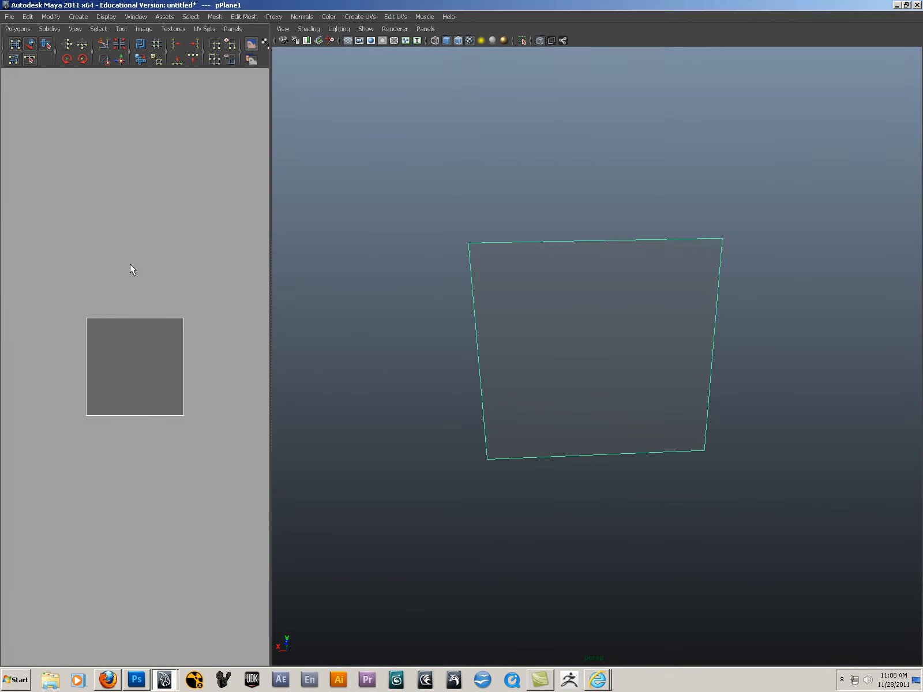
pyautogui.press('space')
pyautogui.moveTo(146, 248); pyautogui.dragTo(135, 353)
pyautogui.moveTo(278, 319); pyautogui.dragTo(391, 319)
# - Load side_viewer.tga from the IPlanes folder into lambert2's file texture and assign lambert2 to the plane
pyautogui.doubleClick(288, 528)
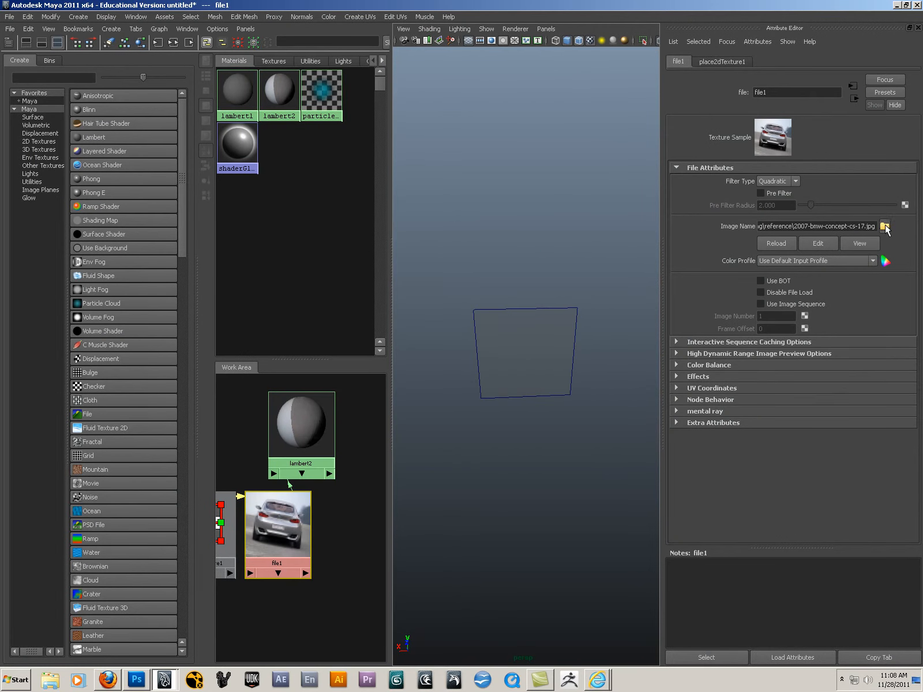
pyautogui.click(884, 226)
pyautogui.click(166, 230)
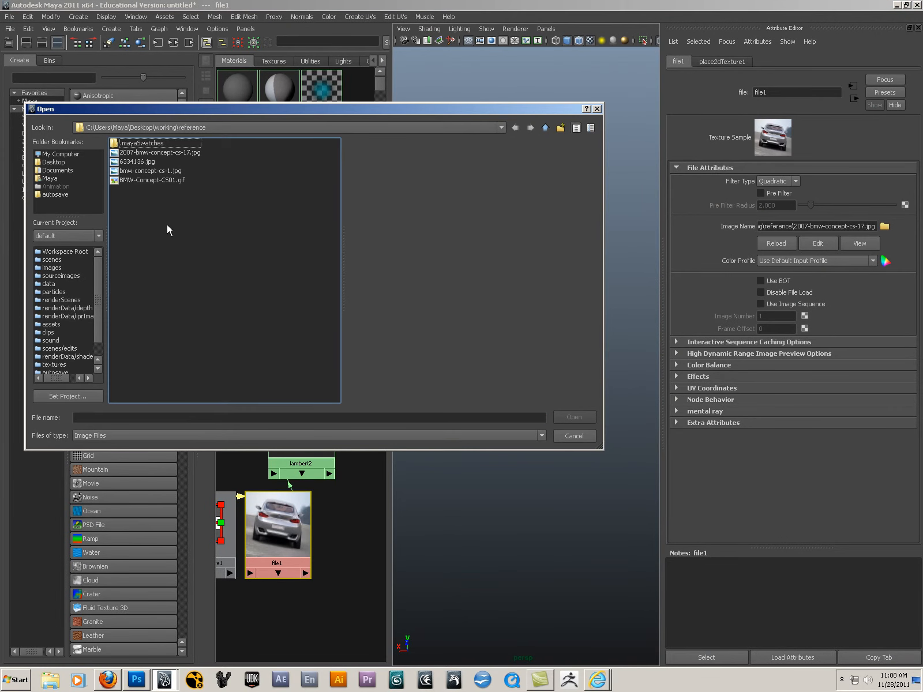
pyautogui.press('BackSpace')
pyautogui.doubleClick(128, 143)
pyautogui.doubleClick(142, 162)
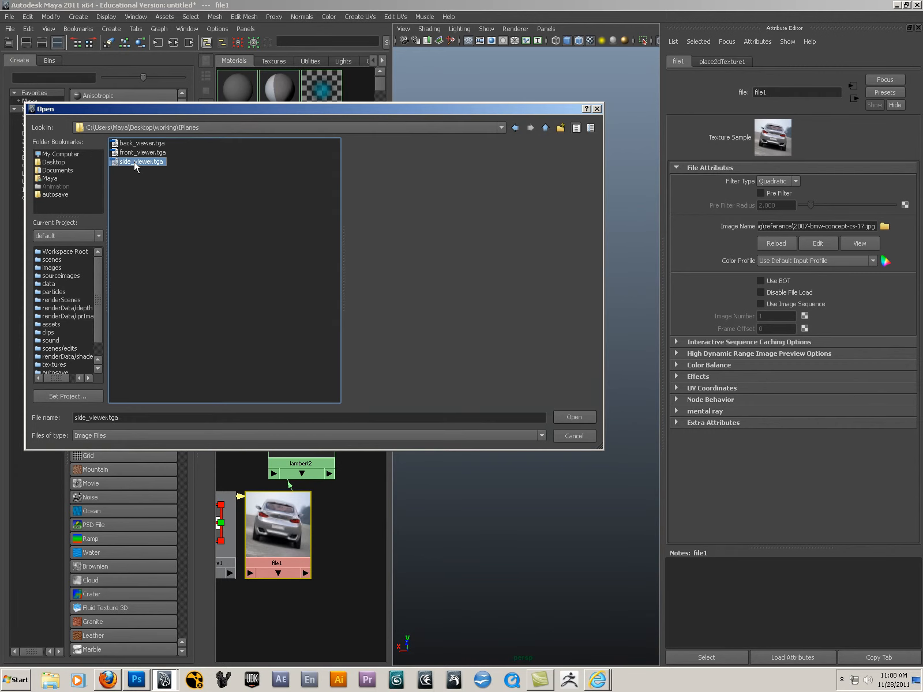
pyautogui.moveTo(322, 425); pyautogui.dragTo(536, 375, button='middle')
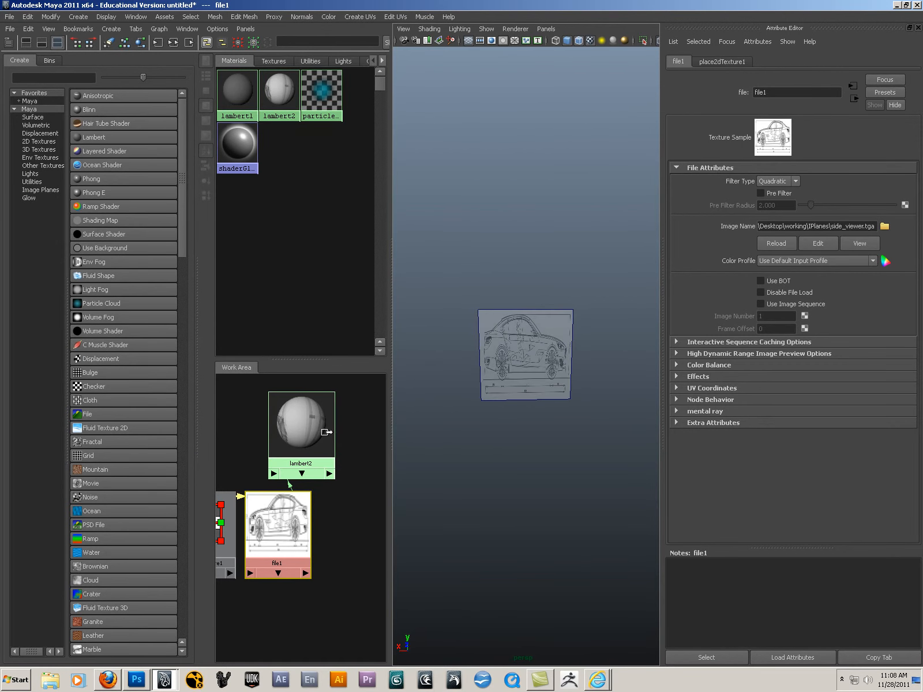
# - Switch to the layout with Hypershade, Outliner and perspective view, and replace the Outliner with the UV Texture Editor
pyautogui.press('space')
pyautogui.moveTo(399, 211); pyautogui.dragTo(349, 188)
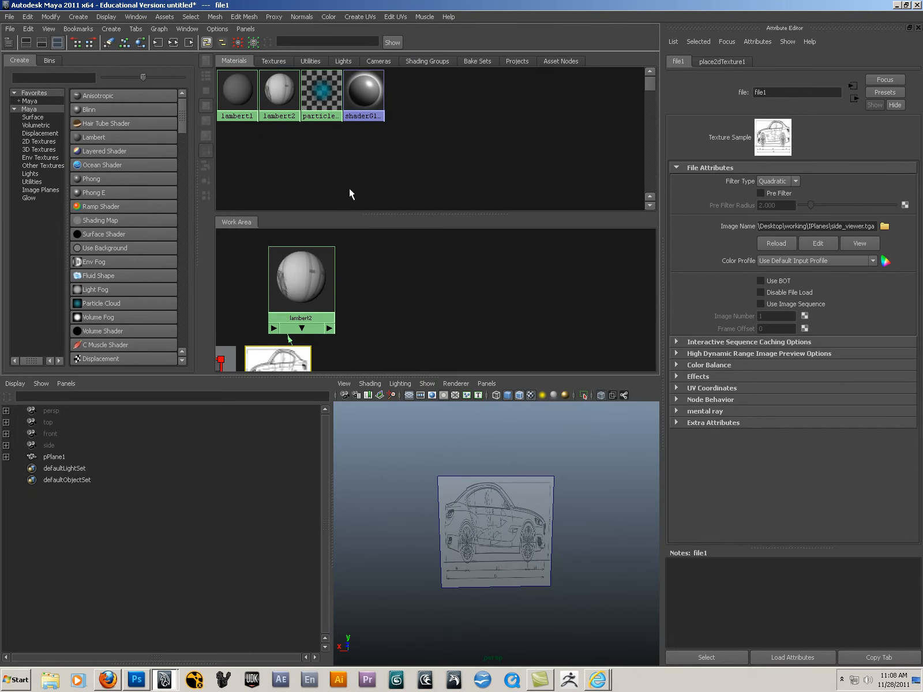
pyautogui.click(66, 384)
pyautogui.moveTo(88, 443)
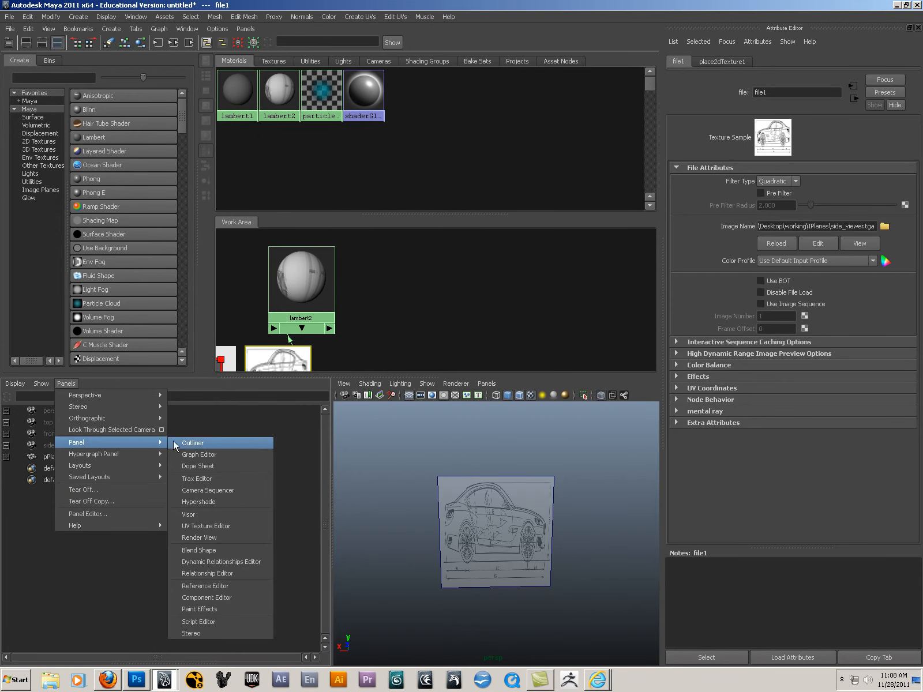
pyautogui.click(209, 525)
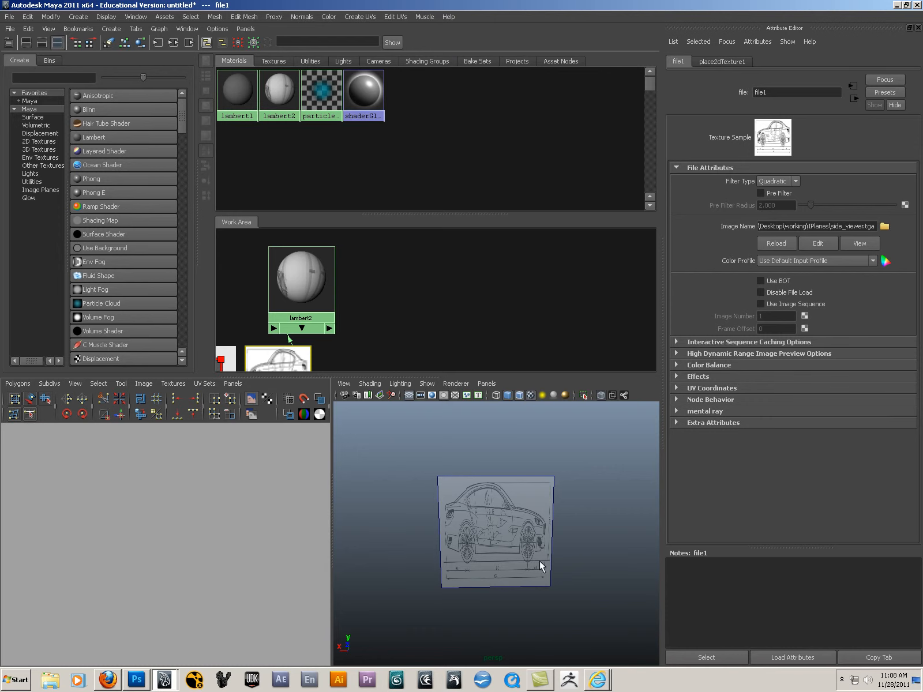
# - Select all UVs of the side-view plane and flip them horizontally
pyautogui.click(574, 536)
pyautogui.click(523, 528)
pyautogui.scroll(-1, 186, 493)
pyautogui.keyDown('ctrl'); pyautogui.moveTo(91, 493); pyautogui.dragTo(62, 477, button='right'); pyautogui.keyUp('ctrl')
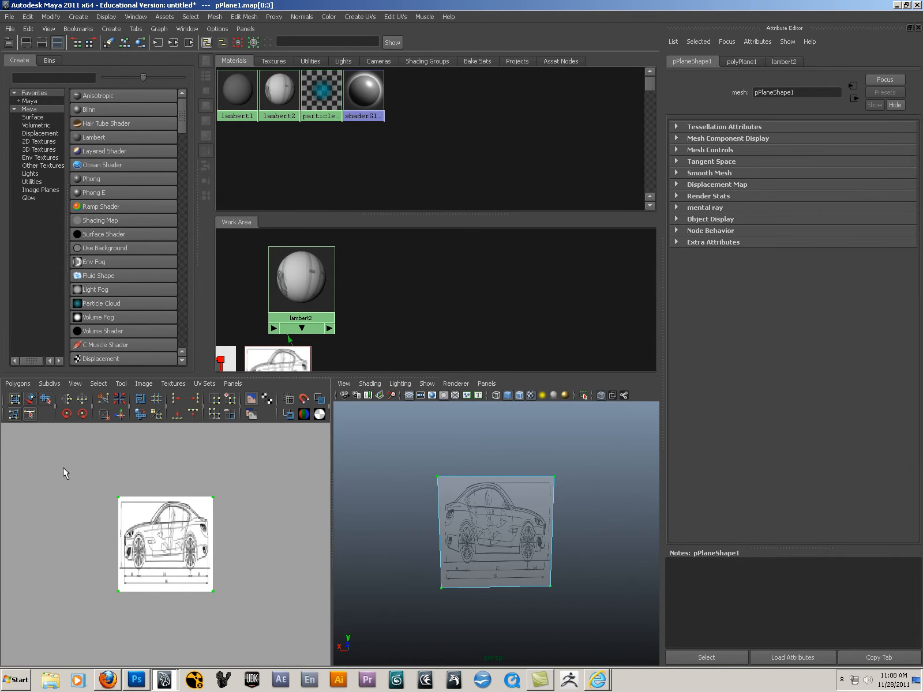
pyautogui.click(67, 399)
# - Return the plane to object mode and show it maximized in the front view with the attribute displays hidden
pyautogui.moveTo(571, 516)
pyautogui.keyDown('alt'); pyautogui.mouseDown()
pyautogui.moveTo(487, 501)
pyautogui.moveTo(507, 495)
pyautogui.mouseUp(); pyautogui.keyUp('alt')
pyautogui.press('space')
pyautogui.moveTo(368, 391); pyautogui.dragTo(419, 334, button='right')
pyautogui.press('space')
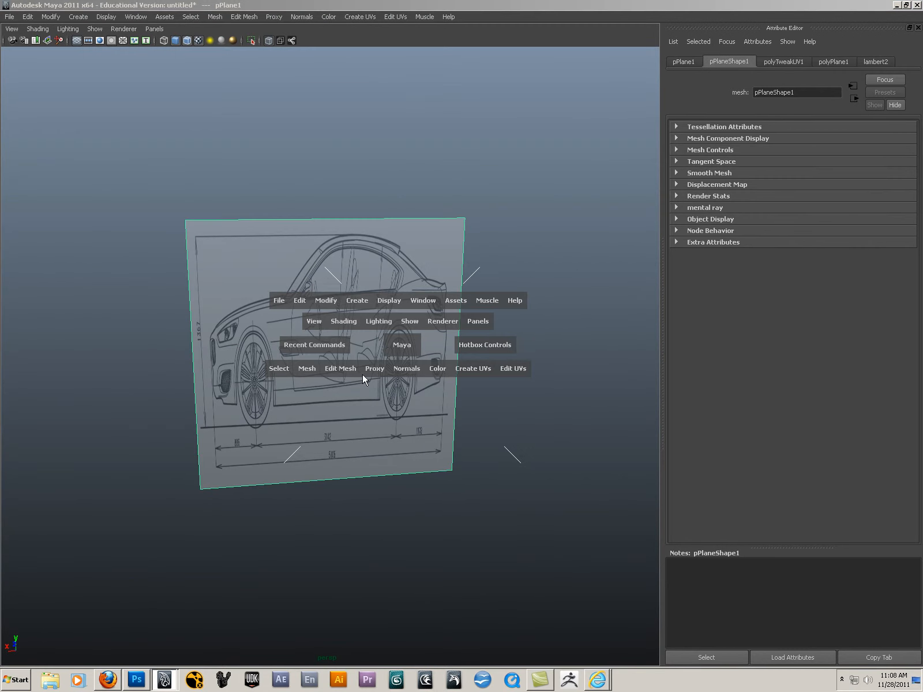
pyautogui.hotkey('ctrl', 'a')
pyautogui.press('space')
pyautogui.moveTo(326, 331)
pyautogui.mouseDown()
pyautogui.moveTo(358, 337)
pyautogui.moveTo(358, 372)
pyautogui.mouseUp()
pyautogui.press('space')
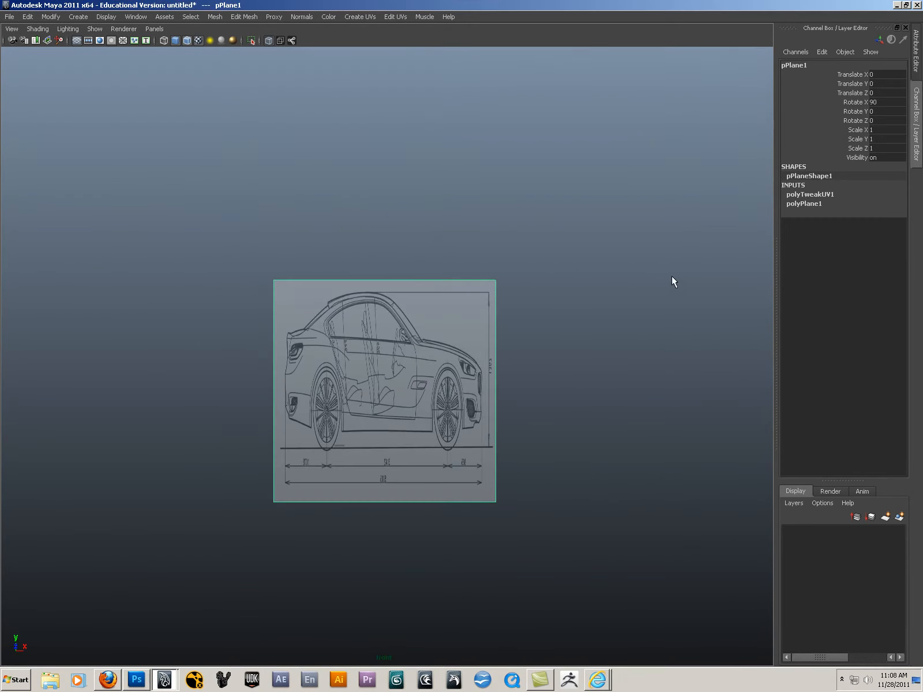
pyautogui.click(906, 29)
pyautogui.click(918, 28)
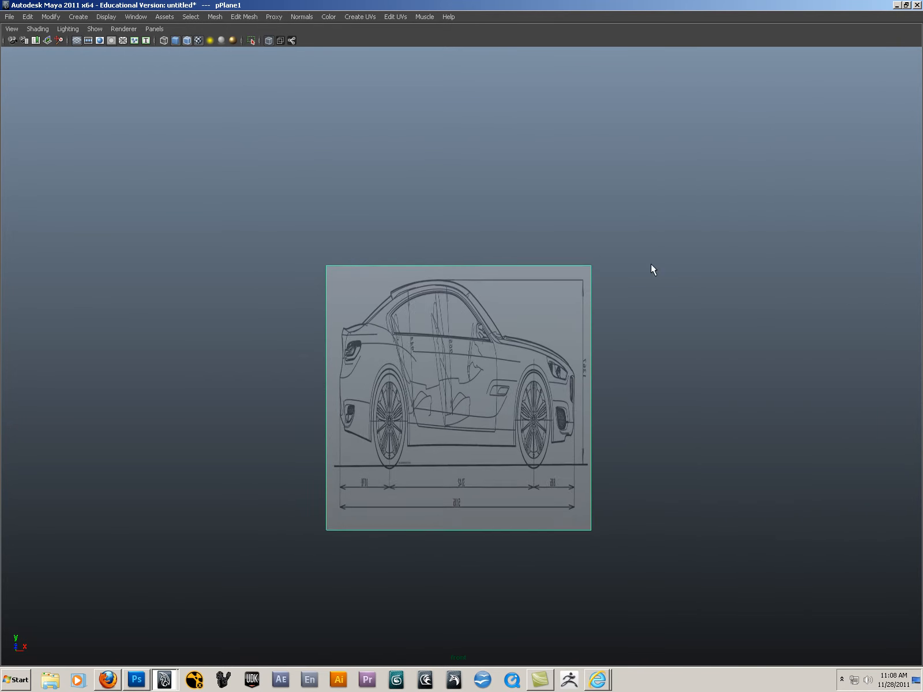
# - Select all the plane's UVs again and flip them back horizontally so the blueprint reads correctly from the front
pyautogui.press('space')
pyautogui.moveTo(173, 501); pyautogui.dragTo(202, 502, button='right')
pyautogui.moveTo(105, 445); pyautogui.dragTo(435, 630)
pyautogui.click(70, 399)
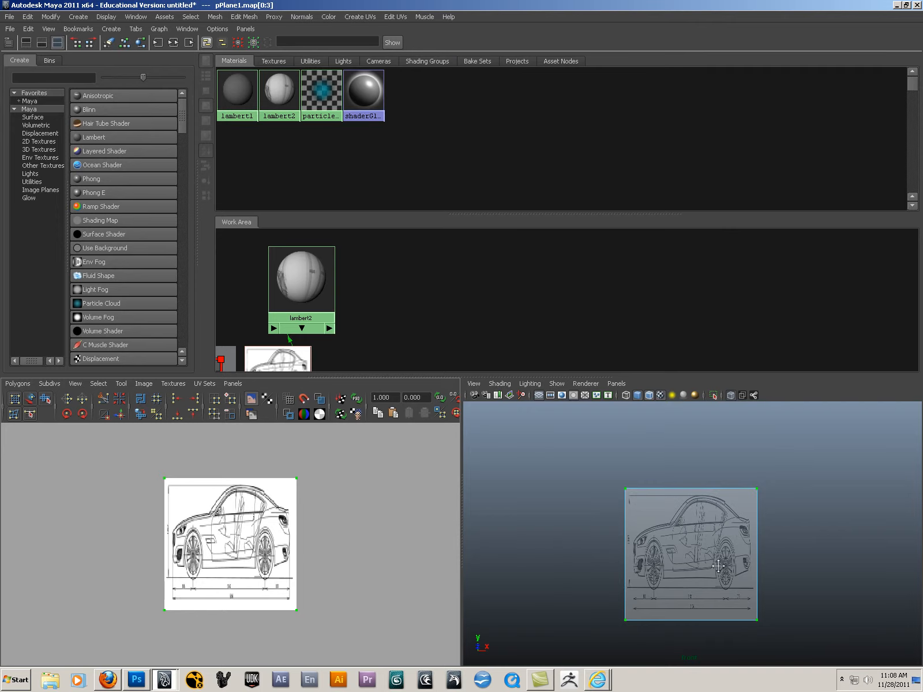
# - In object mode, stretch the plane along X in the front view until the side-view car has natural proportions
pyautogui.press('space')
pyautogui.moveTo(553, 428); pyautogui.dragTo(562, 369, button='right')
pyautogui.press('r')
pyautogui.keyDown('alt'); pyautogui.moveTo(508, 426); pyautogui.dragTo(556, 399, button='right'); pyautogui.keyUp('alt')
pyautogui.keyDown('alt'); pyautogui.moveTo(313, 336); pyautogui.dragTo(287, 363, button='right'); pyautogui.keyUp('alt')
pyautogui.keyDown('alt'); pyautogui.moveTo(287, 362); pyautogui.dragTo(312, 292, button='middle'); pyautogui.keyUp('alt')
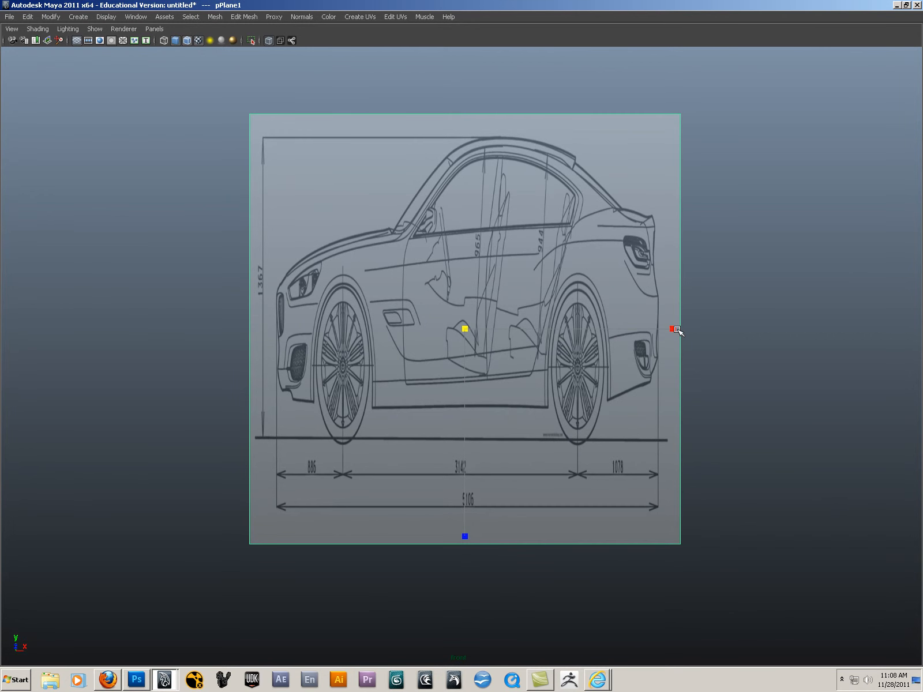
pyautogui.moveTo(673, 330); pyautogui.dragTo(852, 358)
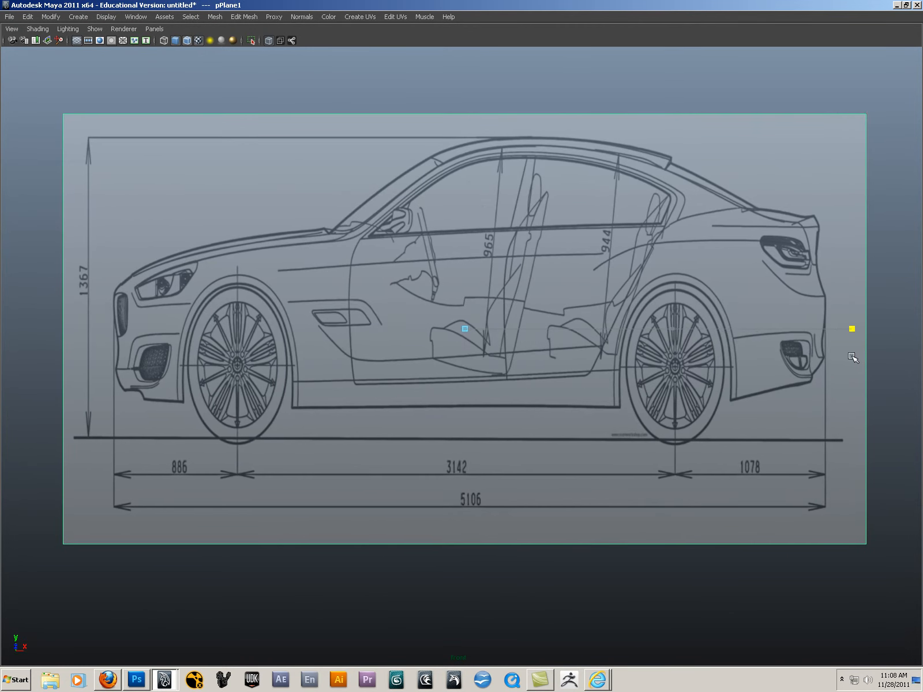
# - Stretch the side-view plane further along X to a scale of about 2.5, and create a polygon cylinder
pyautogui.moveTo(473, 481); pyautogui.dragTo(595, 461, button='middle')
pyautogui.press('space')
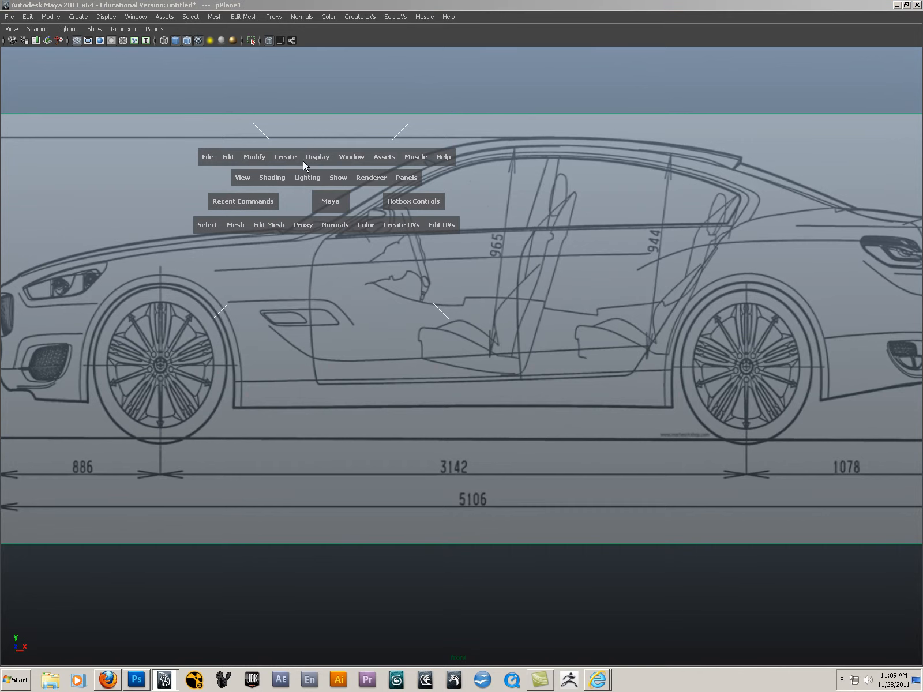
pyautogui.click(288, 159)
pyautogui.moveTo(307, 199)
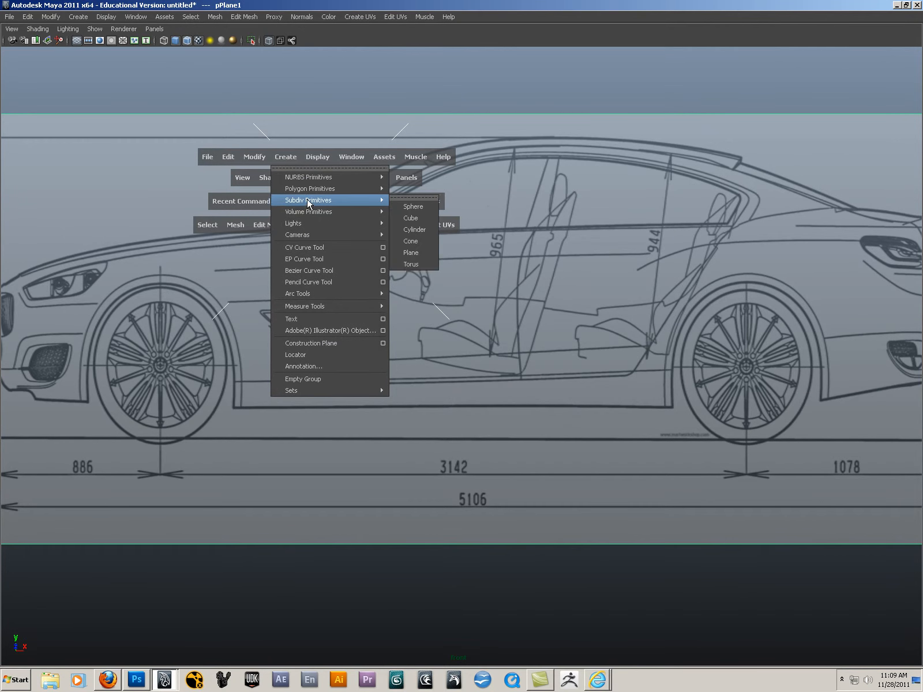
pyautogui.moveTo(357, 191)
pyautogui.click(415, 219)
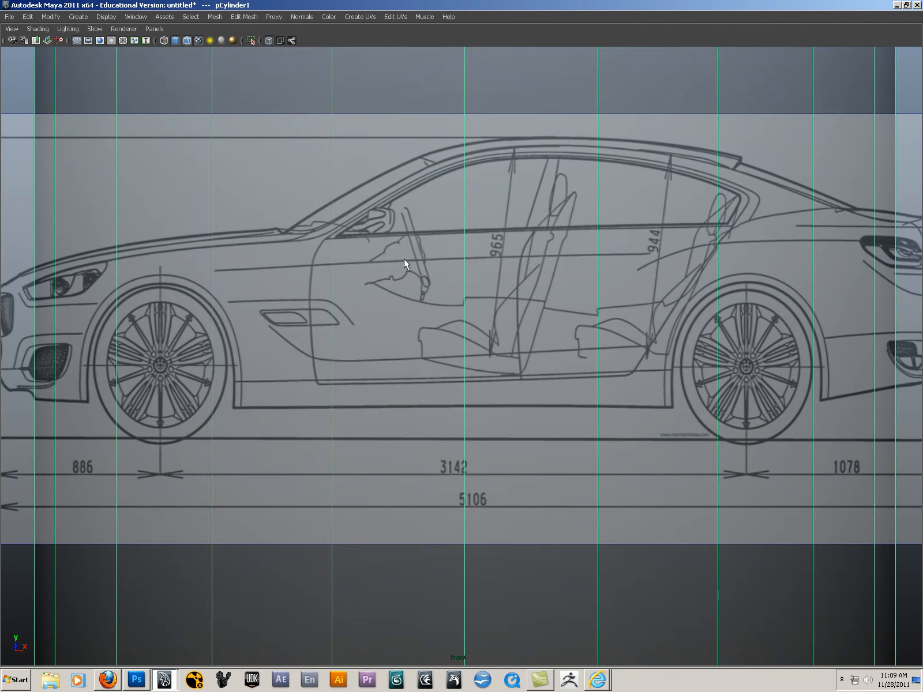
pyautogui.scroll(-4, 470, 346)
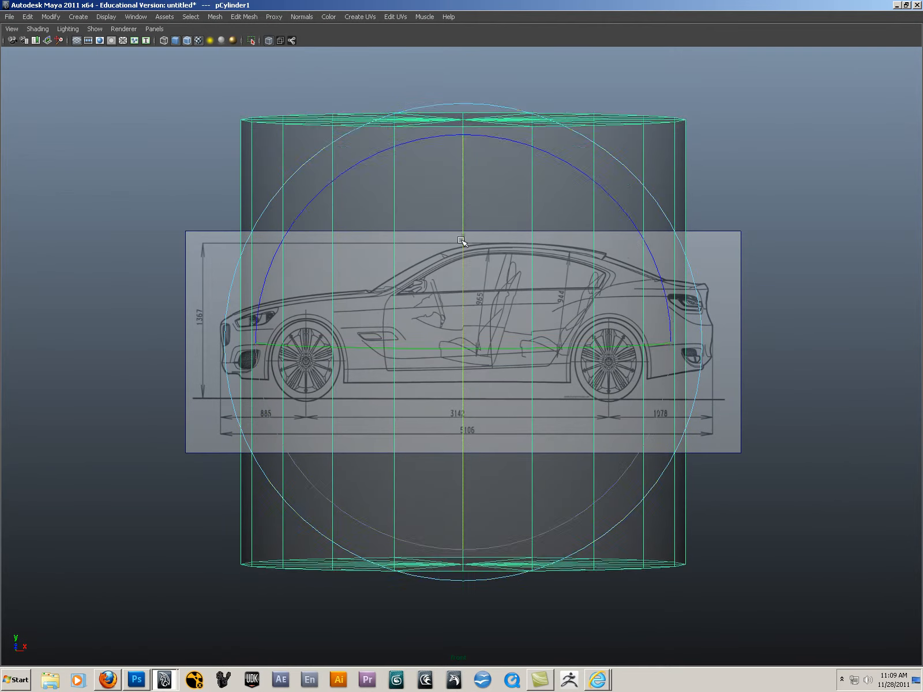
# - Rotate the cylinder to 90 degrees about X so its circular end faces the front view
pyautogui.moveTo(462, 234); pyautogui.dragTo(457, 307)
pyautogui.press('space')
pyautogui.moveTo(372, 401); pyautogui.dragTo(718, 371)
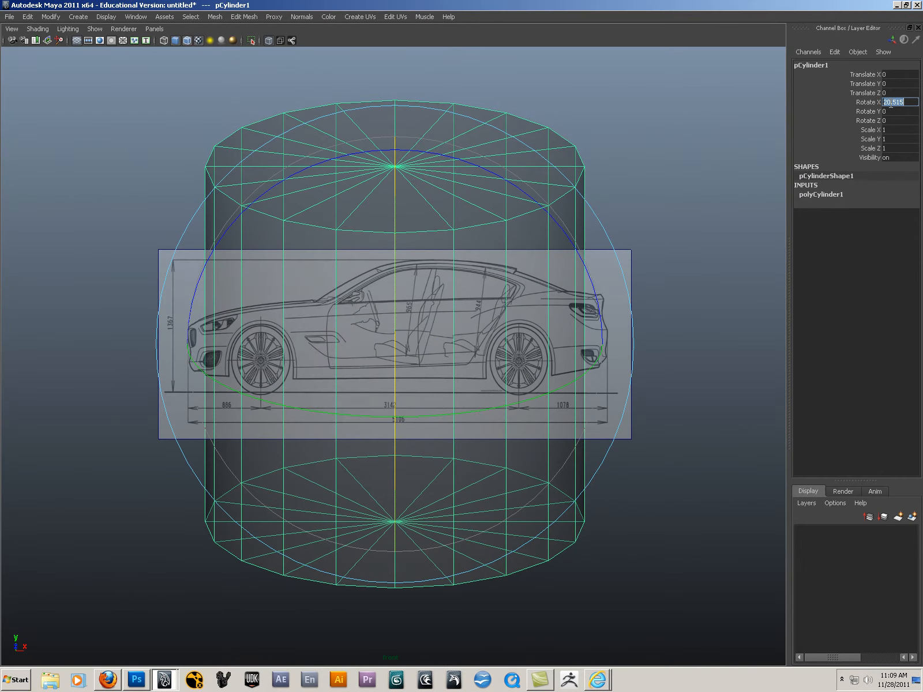
pyautogui.write('90')
pyautogui.press('Return')
pyautogui.scroll(2, 560, 305)
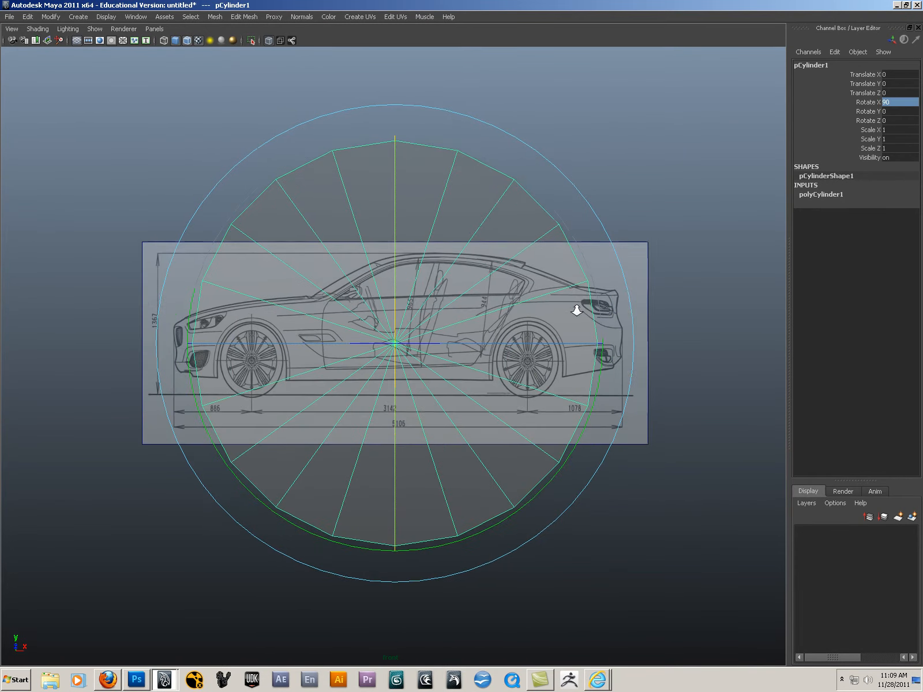
# - Delete the cap faces at both ends of the cylinder to leave an open ring, and return to object mode
pyautogui.press('q')
pyautogui.press('F11')
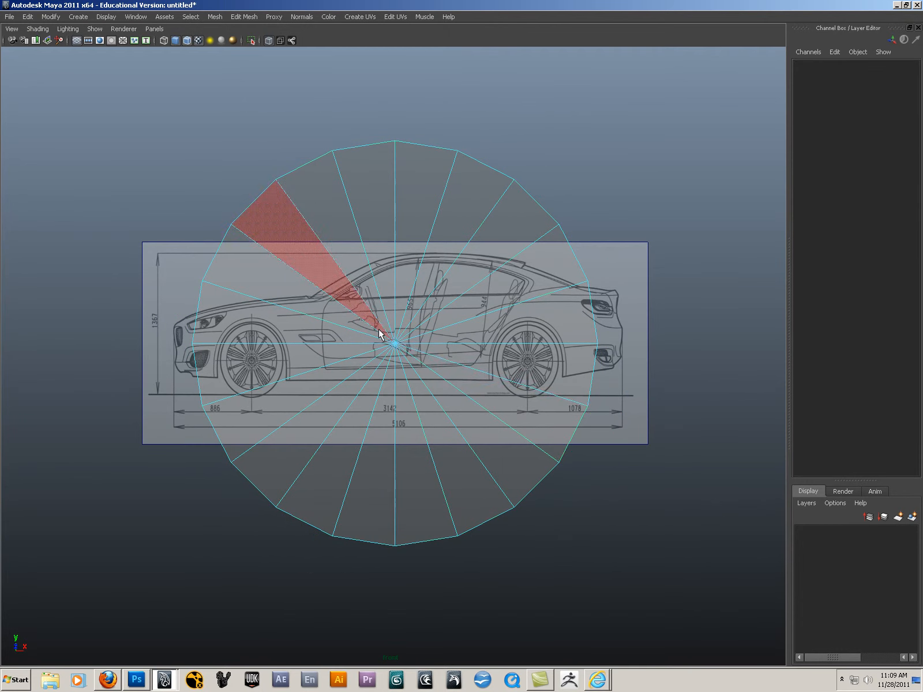
pyautogui.moveTo(379, 330); pyautogui.dragTo(407, 359)
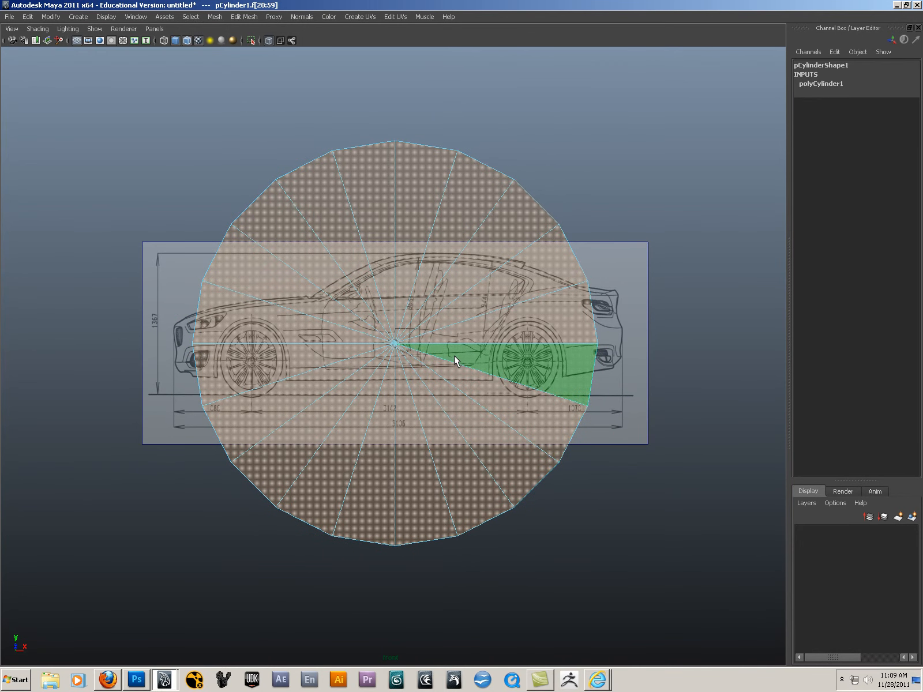
pyautogui.press('Delete')
pyautogui.press('F8')
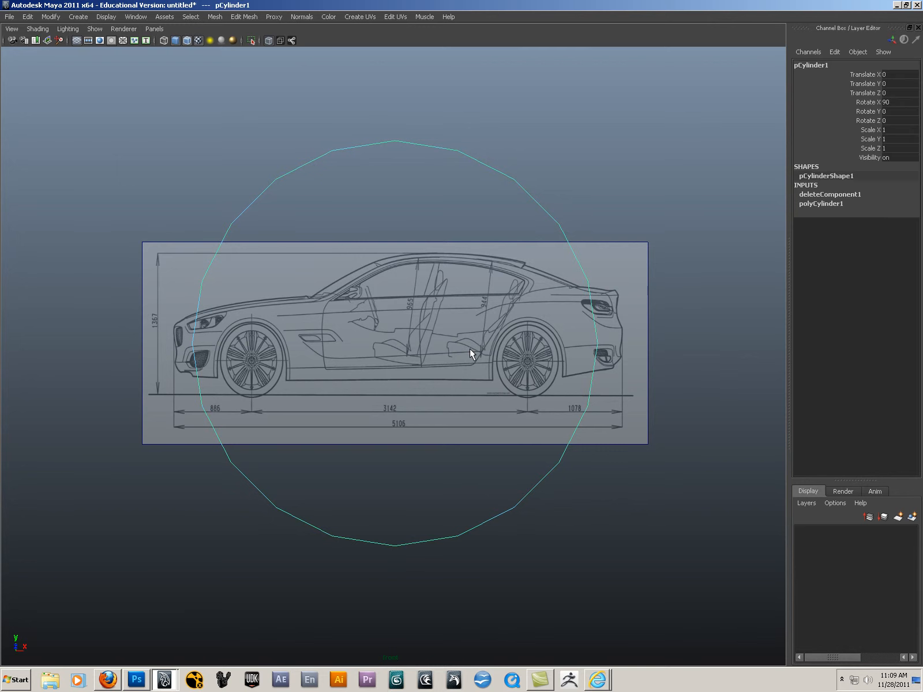
# - Turn on smooth preview for the ring and scale it down uniformly to about 0.42
pyautogui.press('space')
pyautogui.press('3')
pyautogui.scroll(1, 411, 293)
pyautogui.press('r')
pyautogui.moveTo(430, 385); pyautogui.dragTo(206, 395, button='middle')
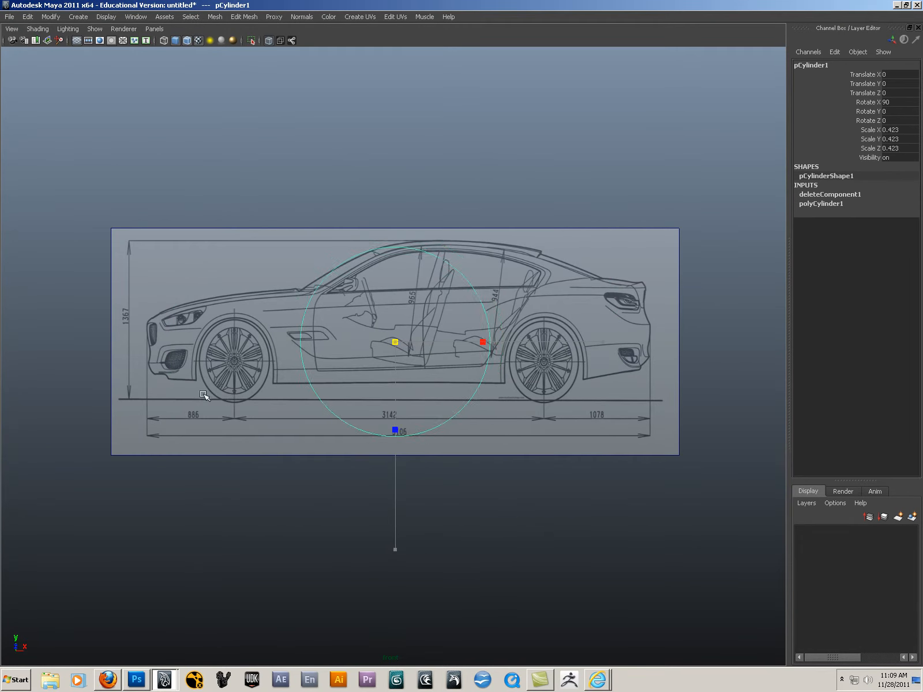
# - Center the ring on the blueprint's front wheel and scale it down to about 0.184 to match the tire height
pyautogui.keyDown('alt'); pyautogui.moveTo(206, 396); pyautogui.dragTo(387, 385, button='right'); pyautogui.keyUp('alt')
pyautogui.press('w')
pyautogui.keyDown('alt'); pyautogui.moveTo(387, 385); pyautogui.dragTo(209, 410, button='middle'); pyautogui.keyUp('alt')
pyautogui.keyDown('alt'); pyautogui.moveTo(209, 411); pyautogui.dragTo(391, 395, button='middle'); pyautogui.keyUp('alt')
pyautogui.keyDown('alt'); pyautogui.moveTo(391, 395); pyautogui.dragTo(678, 436, button='right'); pyautogui.keyUp('alt')
pyautogui.moveTo(419, 395); pyautogui.dragTo(333, 409, button='middle')
pyautogui.keyDown('alt'); pyautogui.moveTo(411, 387); pyautogui.dragTo(365, 399, button='right'); pyautogui.keyUp('alt')
pyautogui.moveTo(383, 354); pyautogui.dragTo(272, 371)
pyautogui.keyDown('alt'); pyautogui.moveTo(272, 371); pyautogui.dragTo(709, 446, button='right'); pyautogui.keyUp('alt')
pyautogui.keyDown('alt'); pyautogui.moveTo(410, 410); pyautogui.dragTo(425, 410, button='middle'); pyautogui.keyUp('alt')
pyautogui.moveTo(377, 353); pyautogui.dragTo(356, 357)
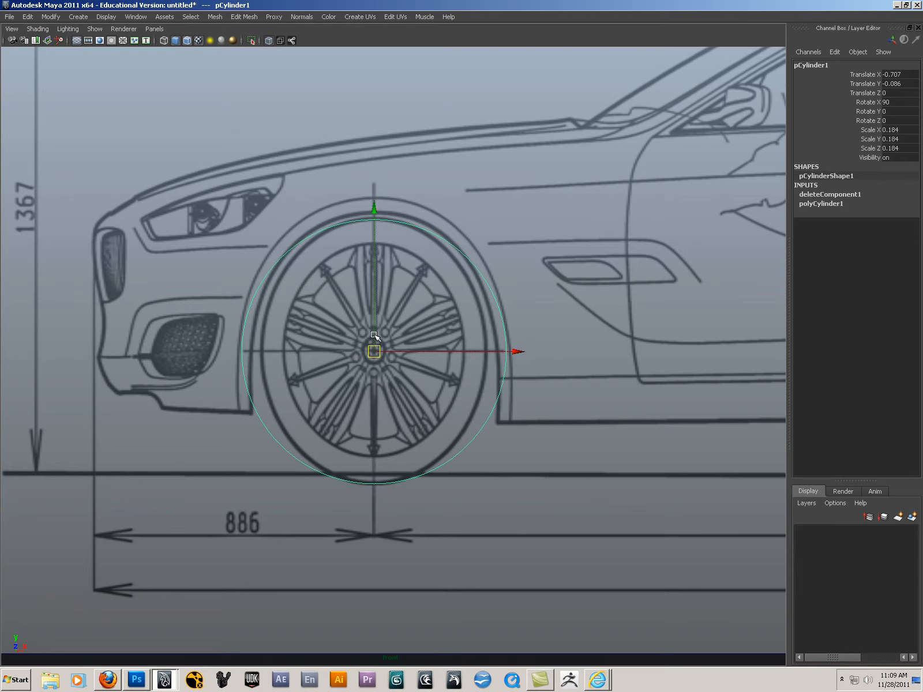
pyautogui.moveTo(375, 336); pyautogui.dragTo(375, 333)
# - Select the blueprint plane, widen it to about 2.83 in X and slide it along X until the front wheel meets the guide ring
pyautogui.moveTo(490, 340)
pyautogui.keyDown('alt'); pyautogui.mouseDown(button='right')
pyautogui.moveTo(446, 344)
pyautogui.moveTo(502, 326)
pyautogui.mouseUp(button='right'); pyautogui.keyUp('alt')
pyautogui.click(483, 296)
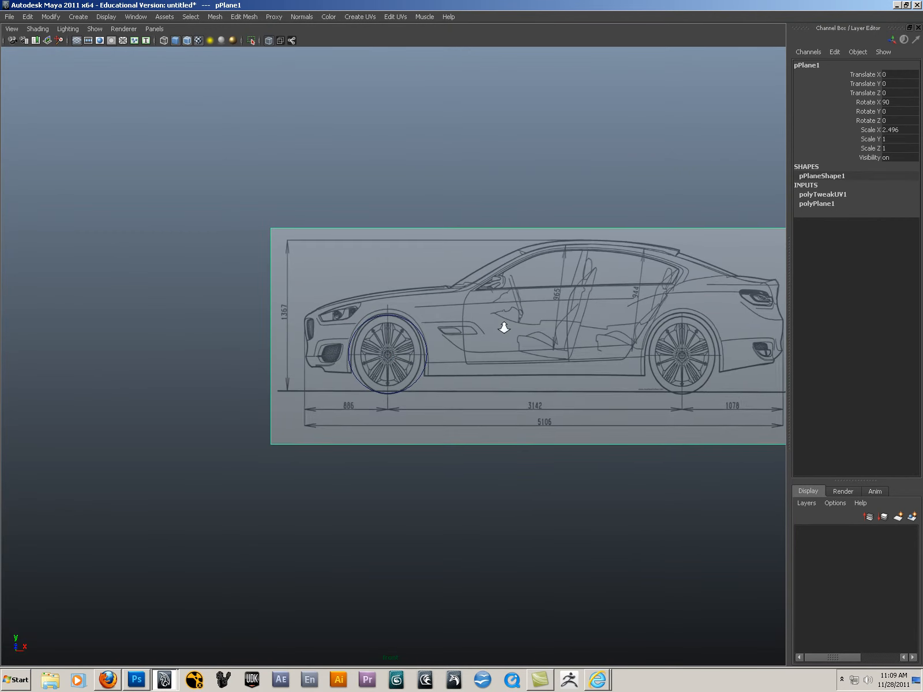
pyautogui.keyDown('alt'); pyautogui.moveTo(502, 326); pyautogui.dragTo(435, 323, button='middle'); pyautogui.keyUp('alt')
pyautogui.keyDown('alt'); pyautogui.moveTo(383, 325); pyautogui.dragTo(512, 345, button='right'); pyautogui.keyUp('alt')
pyautogui.keyDown('alt'); pyautogui.moveTo(513, 344); pyautogui.dragTo(505, 346, button='middle'); pyautogui.keyUp('alt')
pyautogui.moveTo(688, 330); pyautogui.dragTo(689, 330)
pyautogui.keyDown('alt'); pyautogui.moveTo(392, 351); pyautogui.dragTo(497, 343, button='middle'); pyautogui.keyUp('alt')
pyautogui.keyDown('alt'); pyautogui.moveTo(497, 342); pyautogui.dragTo(659, 411, button='right'); pyautogui.keyUp('alt')
pyautogui.moveTo(529, 398); pyautogui.dragTo(583, 400, button='middle')
pyautogui.keyDown('alt'); pyautogui.moveTo(594, 390); pyautogui.dragTo(568, 392, button='right'); pyautogui.keyUp('alt')
pyautogui.moveTo(620, 327); pyautogui.dragTo(643, 327)
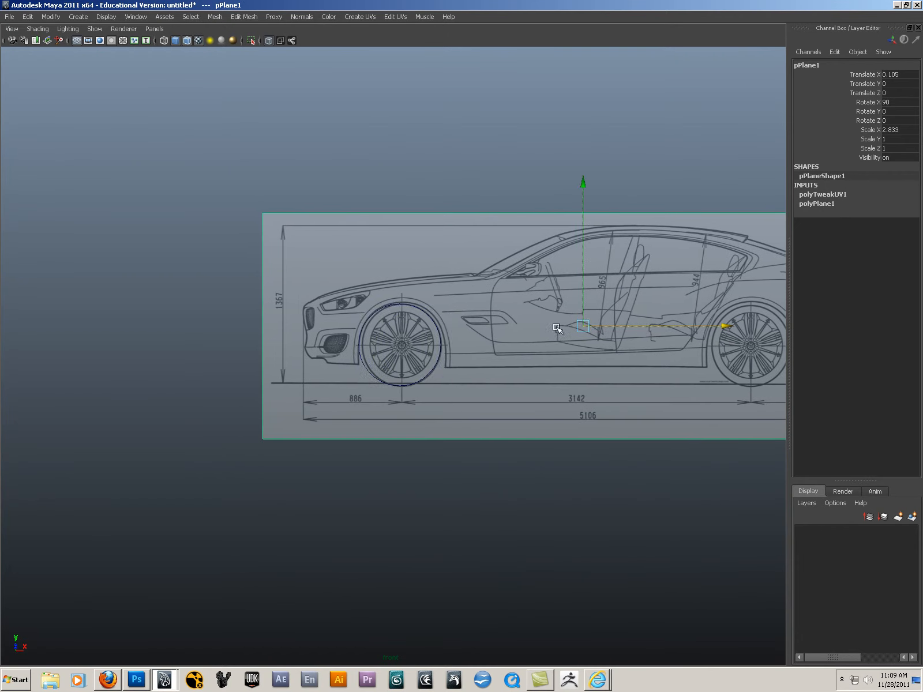
# - Refine the blueprint fit by widening the plane to an X scale of about 2.876 and shifting it to about 0.108 in X
pyautogui.scroll(5, 515, 405)
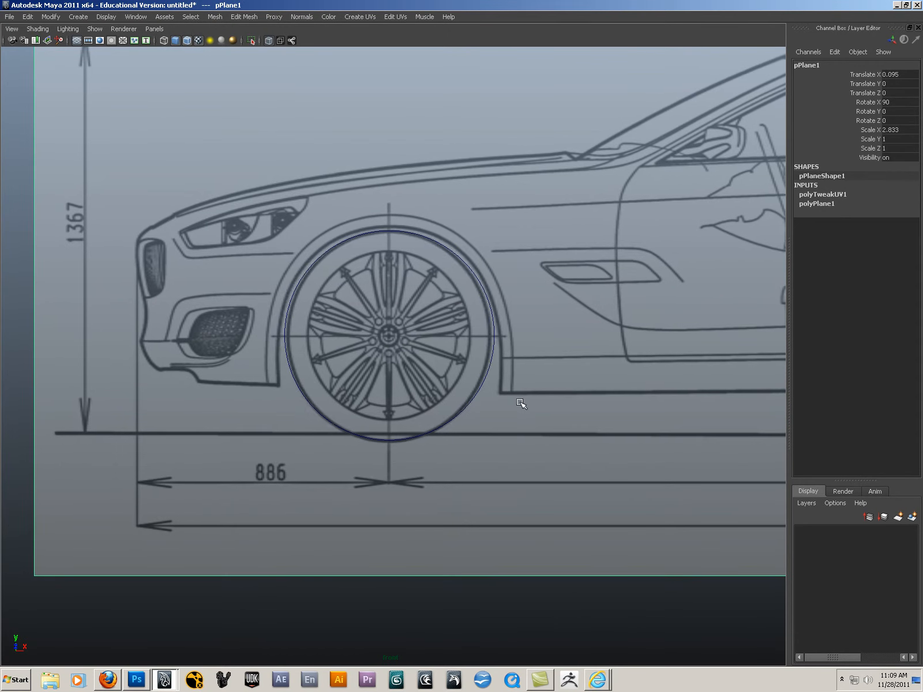
pyautogui.moveTo(523, 403); pyautogui.dragTo(522, 403, button='middle')
pyautogui.scroll(-5, 525, 401)
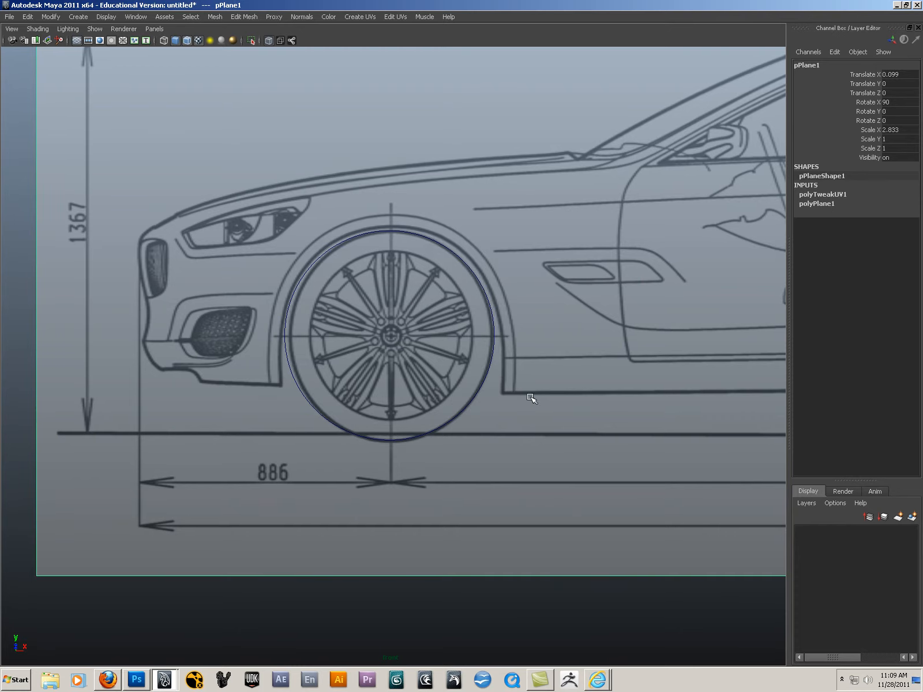
pyautogui.moveTo(696, 342); pyautogui.dragTo(698, 342)
pyautogui.scroll(5, 526, 443)
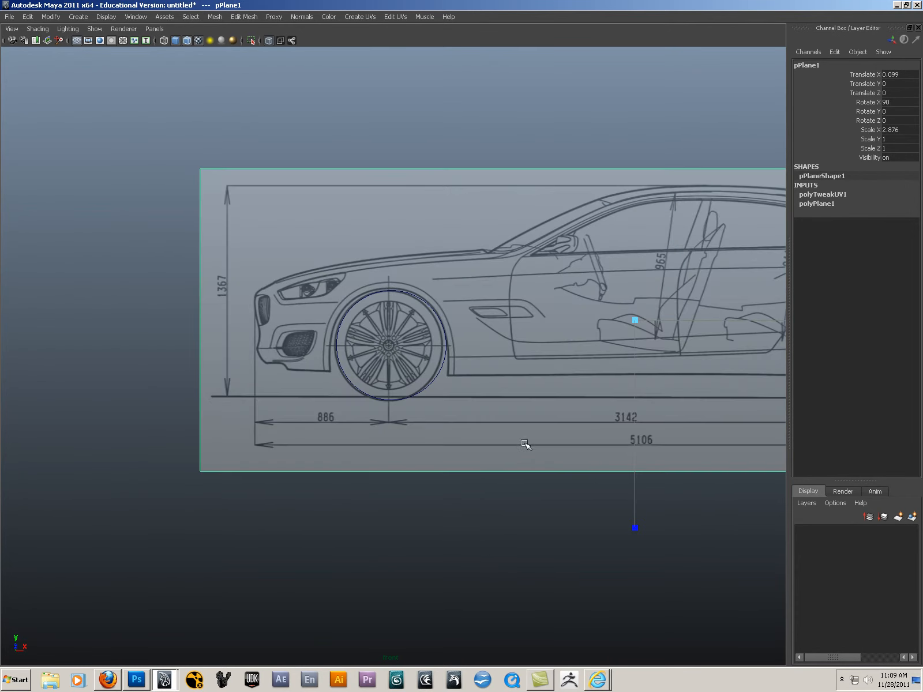
pyautogui.press('w')
pyautogui.moveTo(646, 334); pyautogui.dragTo(655, 333)
pyautogui.scroll(5, 597, 454)
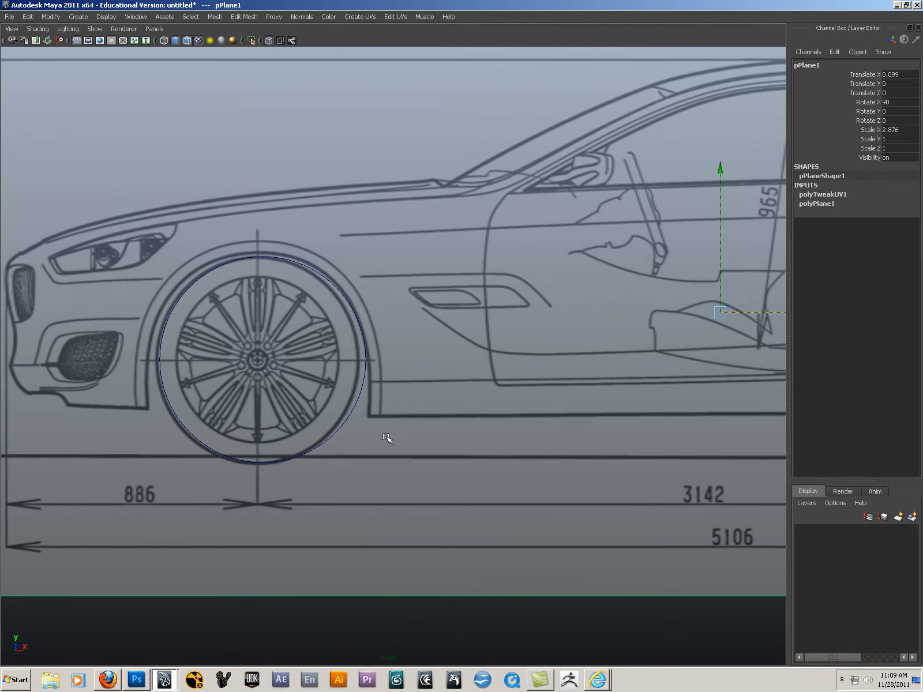
pyautogui.moveTo(424, 439); pyautogui.dragTo(422, 438, button='middle')
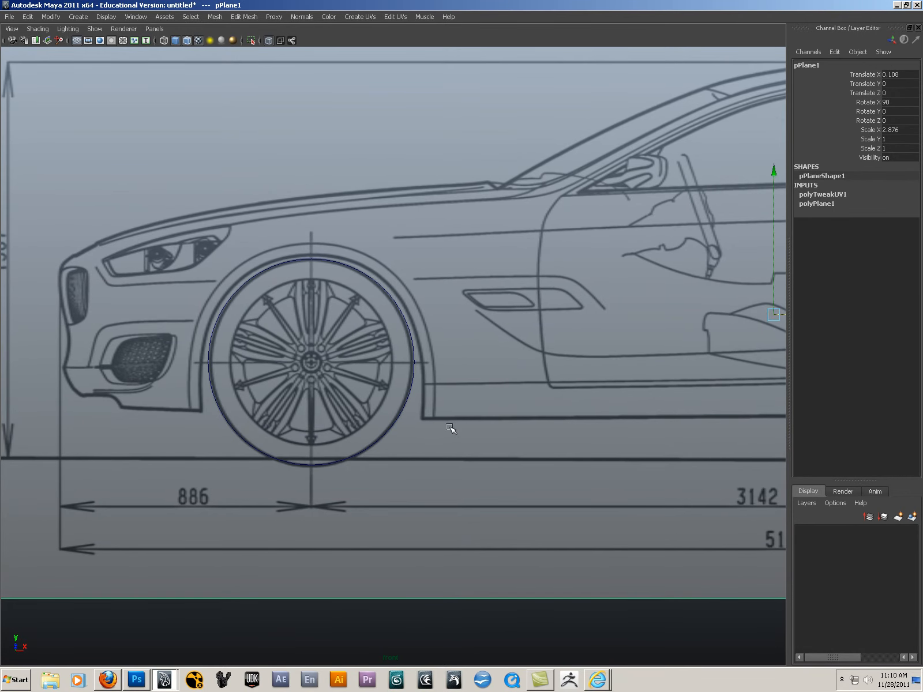
# - Widen the blueprint plane to an X scale of about 2.908 and shift it to about 0.118 in X to fit the ring
pyautogui.scroll(-6, 423, 439)
pyautogui.moveTo(740, 343); pyautogui.dragTo(743, 343)
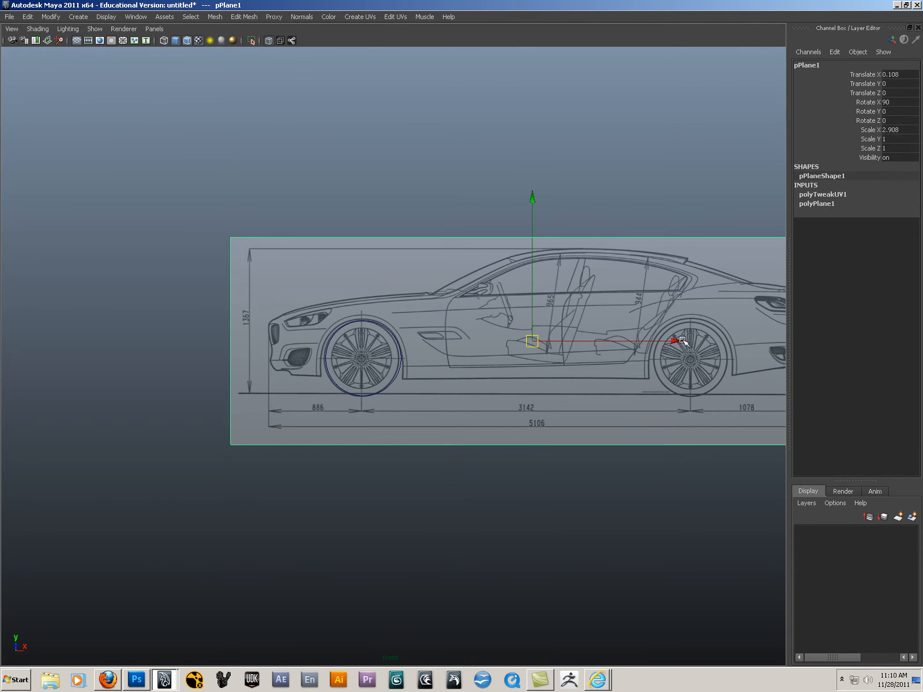
pyautogui.keyDown('alt'); pyautogui.moveTo(337, 383); pyautogui.dragTo(649, 494, button='right'); pyautogui.keyUp('alt')
pyautogui.keyDown('alt'); pyautogui.moveTo(396, 461); pyautogui.dragTo(439, 454, button='middle'); pyautogui.keyUp('alt')
pyautogui.keyDown('alt'); pyautogui.moveTo(422, 447); pyautogui.dragTo(492, 487, button='right'); pyautogui.keyUp('alt')
pyautogui.moveTo(478, 472); pyautogui.dragTo(485, 473, button='middle')
pyautogui.keyDown('alt'); pyautogui.moveTo(521, 382); pyautogui.dragTo(468, 372, button='right'); pyautogui.keyUp('alt')
pyautogui.keyDown('alt'); pyautogui.moveTo(467, 372); pyautogui.dragTo(447, 394, button='middle'); pyautogui.keyUp('alt')
# - Delete the guide ring in the perspective view, then reselect the blueprint plane and return to the front view
pyautogui.press('space')
pyautogui.moveTo(448, 394); pyautogui.dragTo(394, 350)
pyautogui.click(507, 312)
pyautogui.press('Delete')
pyautogui.click(471, 330)
pyautogui.keyDown('alt'); pyautogui.moveTo(471, 332); pyautogui.dragTo(423, 321); pyautogui.keyUp('alt')
pyautogui.keyDown('alt'); pyautogui.moveTo(420, 330); pyautogui.dragTo(470, 370); pyautogui.keyUp('alt')
pyautogui.press('space')
pyautogui.press('space')
# - Cut the plane horizontally just below the wheels, delete the lower face with the length dimensions, and return to object mode
pyautogui.keyDown('alt'); pyautogui.moveTo(469, 369); pyautogui.dragTo(612, 390, button='right'); pyautogui.keyUp('alt')
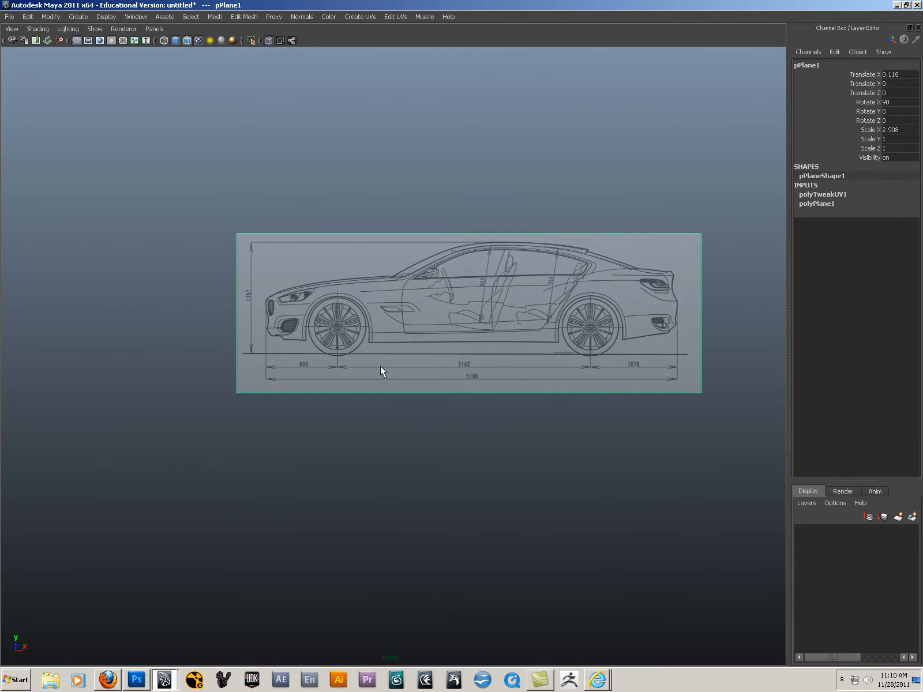
pyautogui.keyDown('alt'); pyautogui.moveTo(390, 367); pyautogui.dragTo(474, 384, button='right'); pyautogui.keyUp('alt')
pyautogui.keyDown('alt'); pyautogui.moveTo(374, 434); pyautogui.dragTo(355, 338, button='right'); pyautogui.keyUp('alt')
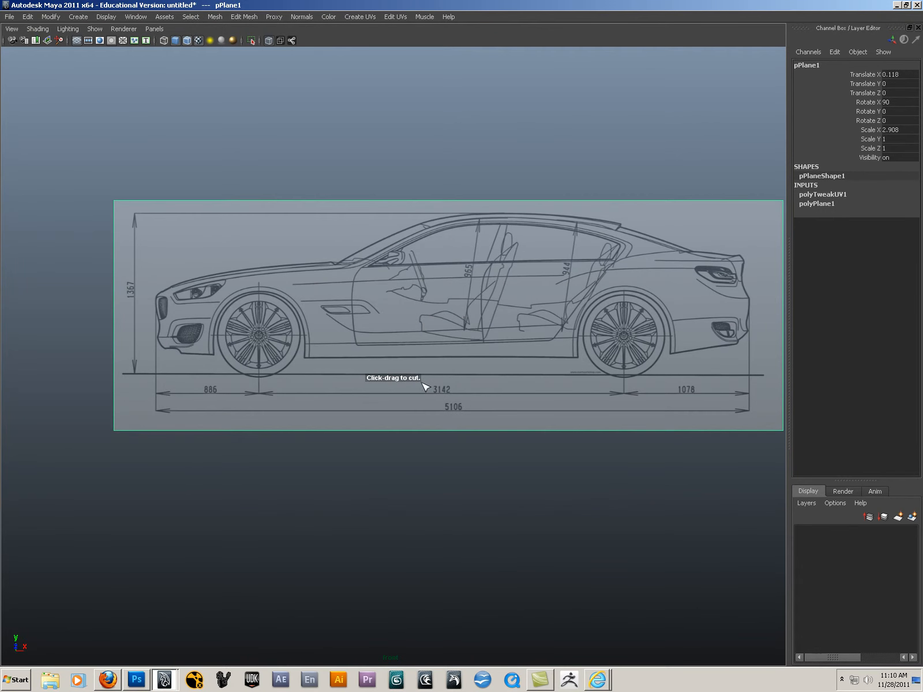
pyautogui.press('F11')
pyautogui.click(409, 412)
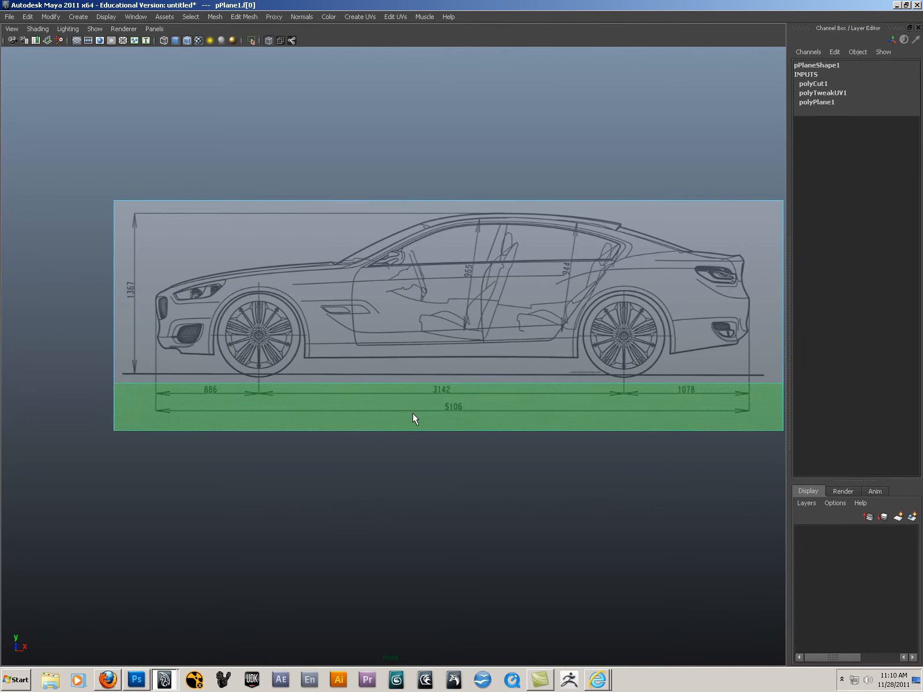
pyautogui.press('Delete')
pyautogui.press('F8')
# - In the perspective view, duplicate the trimmed plane and set the copy's Y rotation to 90 degrees
pyautogui.press('space')
pyautogui.moveTo(454, 347); pyautogui.dragTo(437, 369)
pyautogui.keyDown('alt'); pyautogui.moveTo(437, 369); pyautogui.dragTo(440, 331, button='right'); pyautogui.keyUp('alt')
pyautogui.press('w')
pyautogui.keyDown('alt'); pyautogui.moveTo(441, 331); pyautogui.dragTo(456, 362); pyautogui.keyUp('alt')
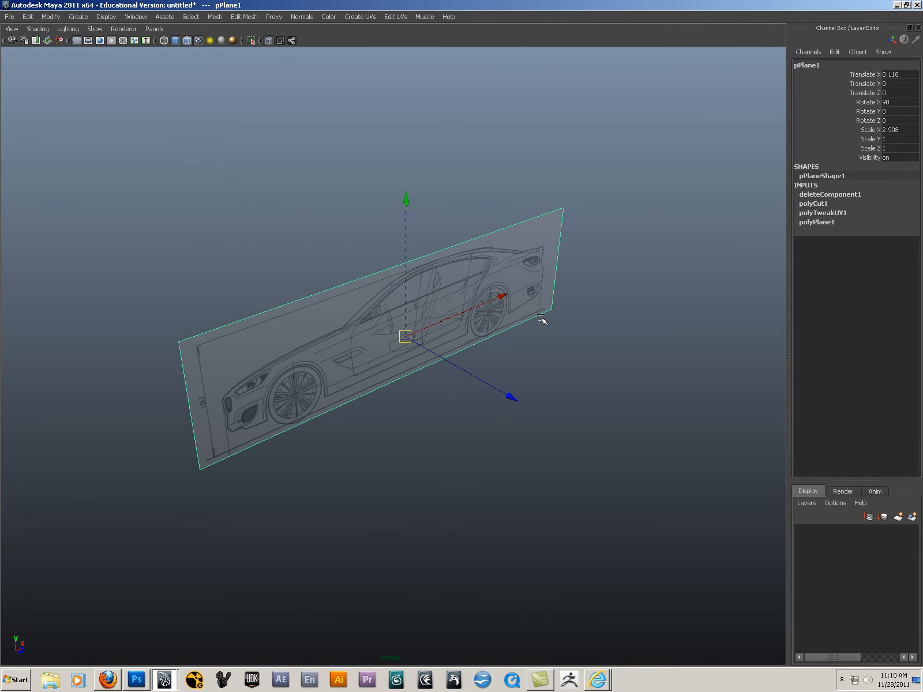
pyautogui.hotkey('ctrl', 'd')
pyautogui.keyDown('alt'); pyautogui.moveTo(539, 319); pyautogui.dragTo(512, 329); pyautogui.keyUp('alt')
pyautogui.press('e')
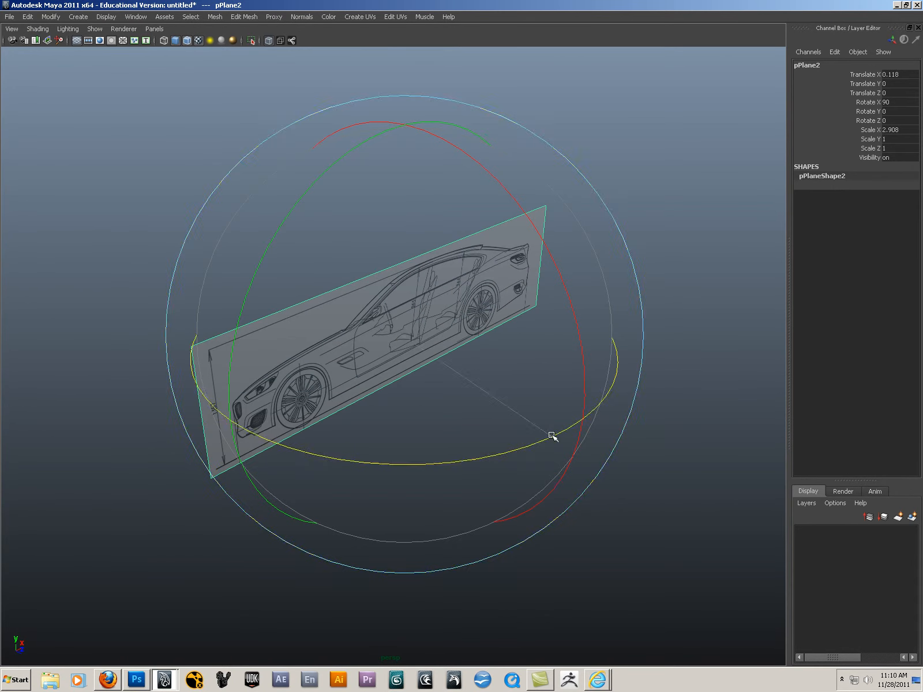
pyautogui.moveTo(552, 436); pyautogui.dragTo(807, 304)
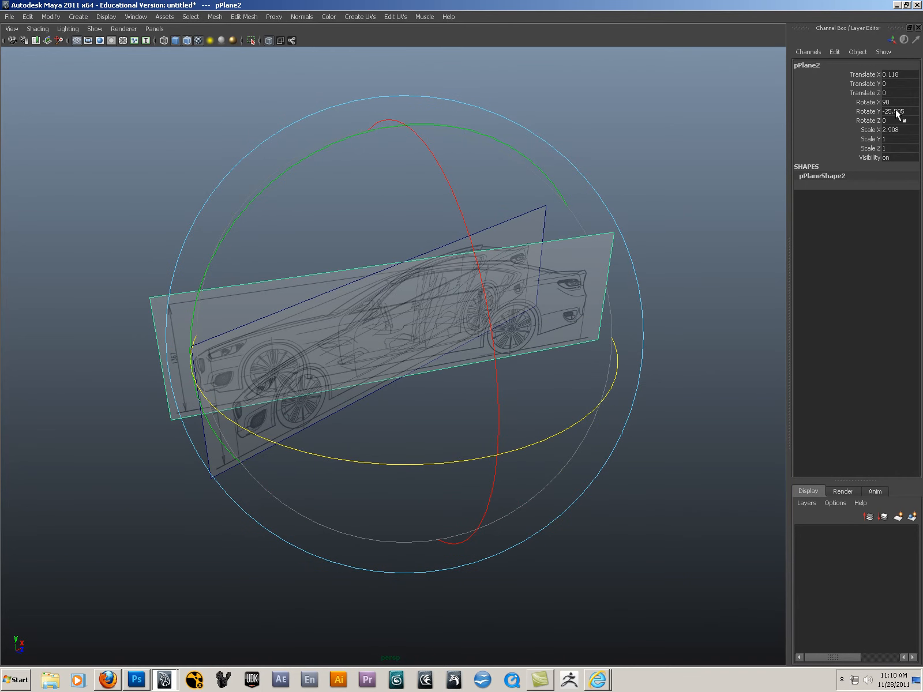
pyautogui.write('90')
pyautogui.press('Return')
# - Narrow the duplicated plane along its length and move it toward the front end of the side-view car
pyautogui.keyDown('alt'); pyautogui.moveTo(494, 325); pyautogui.dragTo(450, 323, button='right'); pyautogui.keyUp('alt')
pyautogui.keyDown('alt'); pyautogui.moveTo(450, 323); pyautogui.dragTo(500, 345); pyautogui.keyUp('alt')
pyautogui.press('w')
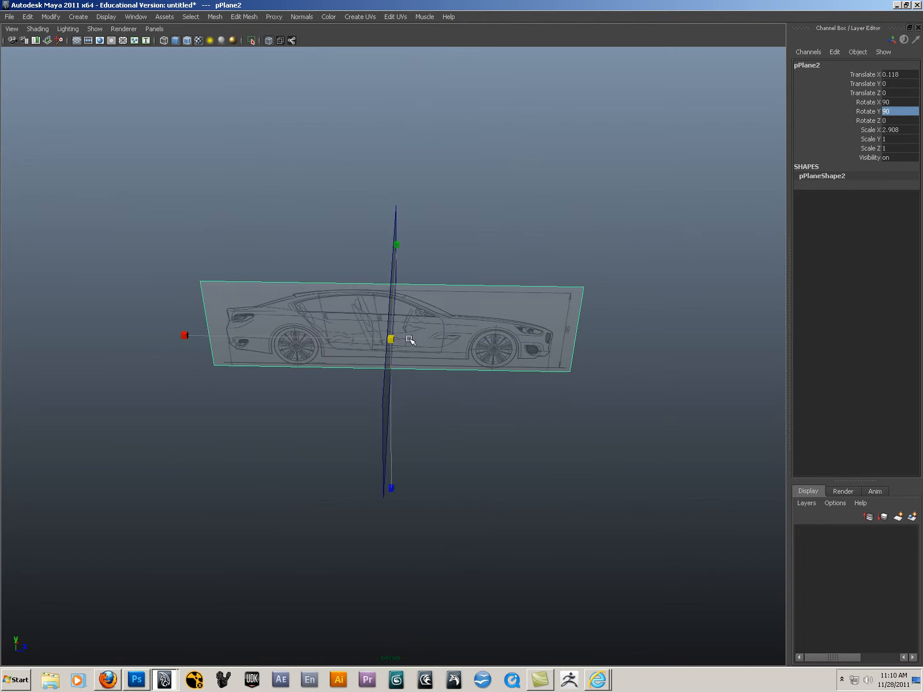
pyautogui.moveTo(187, 338); pyautogui.dragTo(295, 348)
pyautogui.keyDown('alt'); pyautogui.moveTo(509, 345); pyautogui.dragTo(400, 335); pyautogui.keyUp('alt')
pyautogui.keyDown('alt'); pyautogui.moveTo(343, 233); pyautogui.dragTo(330, 225); pyautogui.keyUp('alt')
pyautogui.press('w')
pyautogui.keyDown('alt'); pyautogui.moveTo(354, 269); pyautogui.dragTo(459, 323); pyautogui.keyUp('alt')
# - Show the Hypershade layout and duplicate the complete shading network of the side-view material lambert2
pyautogui.press('space')
pyautogui.moveTo(566, 274); pyautogui.dragTo(738, 245)
pyautogui.keyDown('alt'); pyautogui.moveTo(423, 286); pyautogui.dragTo(402, 281); pyautogui.keyUp('alt')
pyautogui.press('space')
pyautogui.click(301, 280)
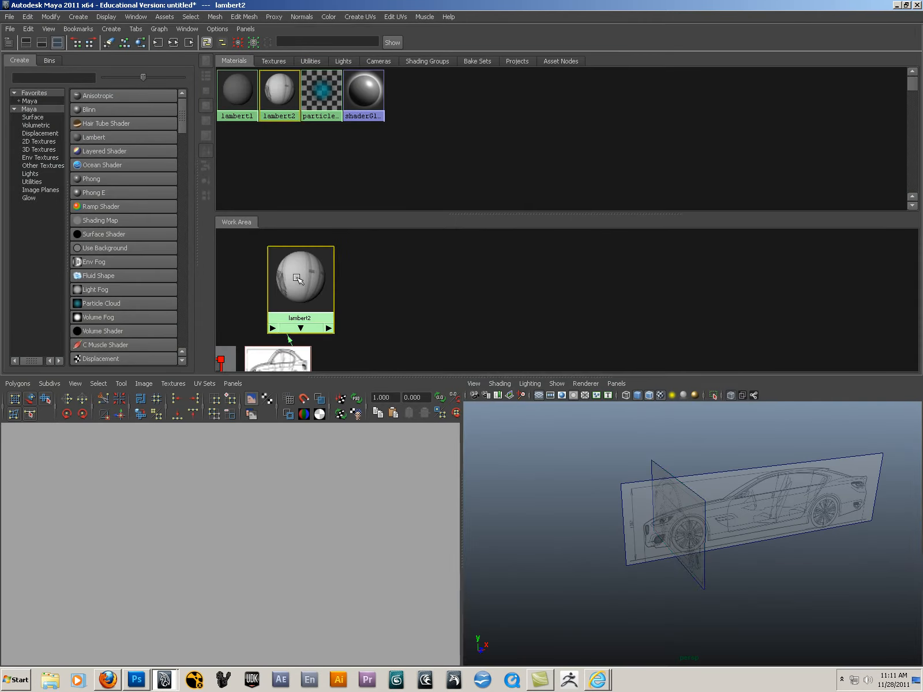
pyautogui.click(28, 29)
pyautogui.moveTo(88, 146)
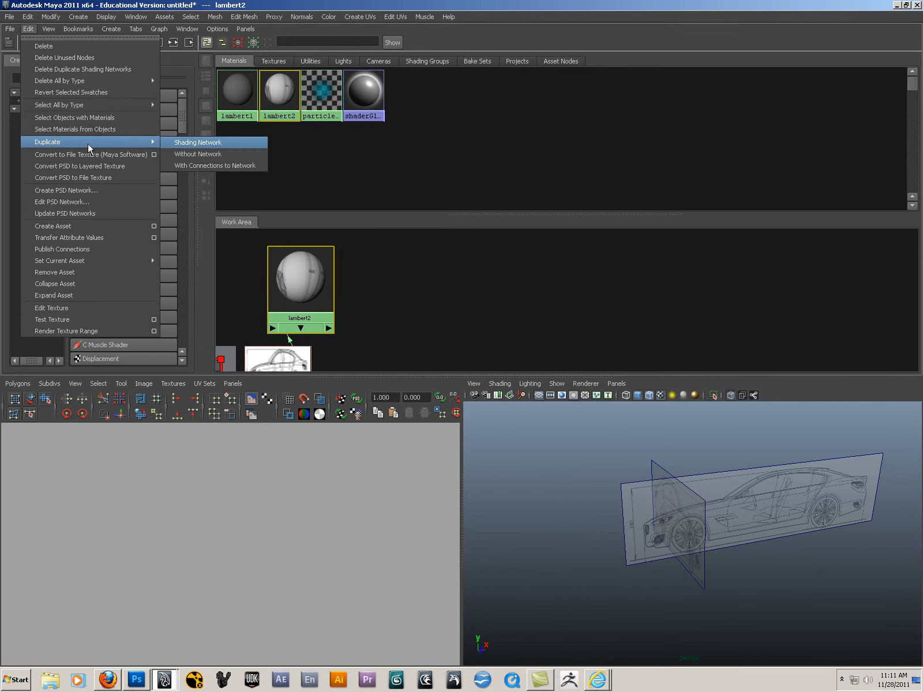
pyautogui.click(192, 142)
pyautogui.moveTo(343, 276); pyautogui.dragTo(493, 316)
# - Graph the copied material's network and set the image of its file2 texture to front_viewer.tga
pyautogui.click(178, 44)
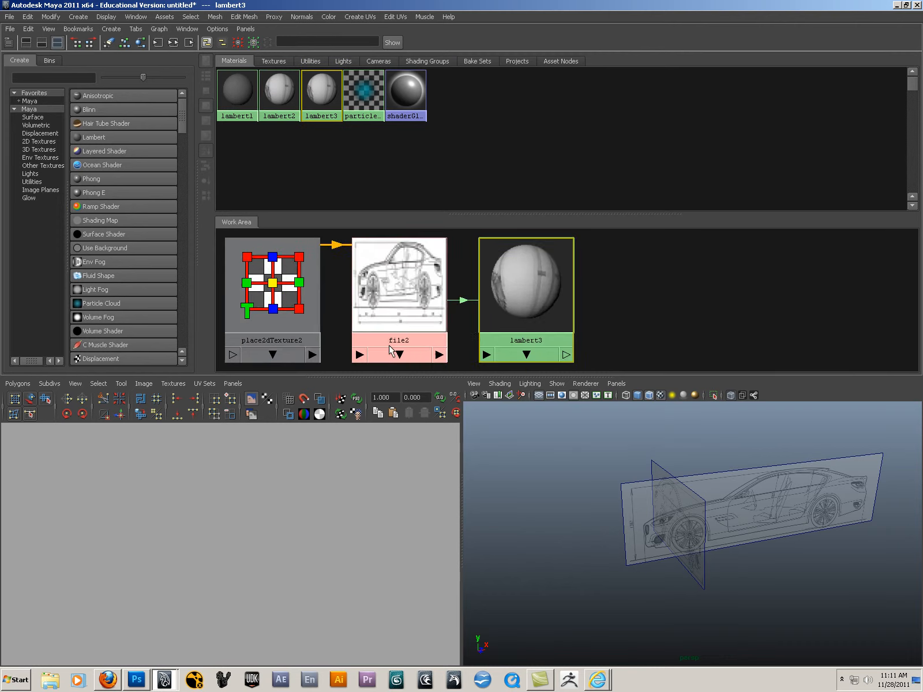
pyautogui.doubleClick(417, 288)
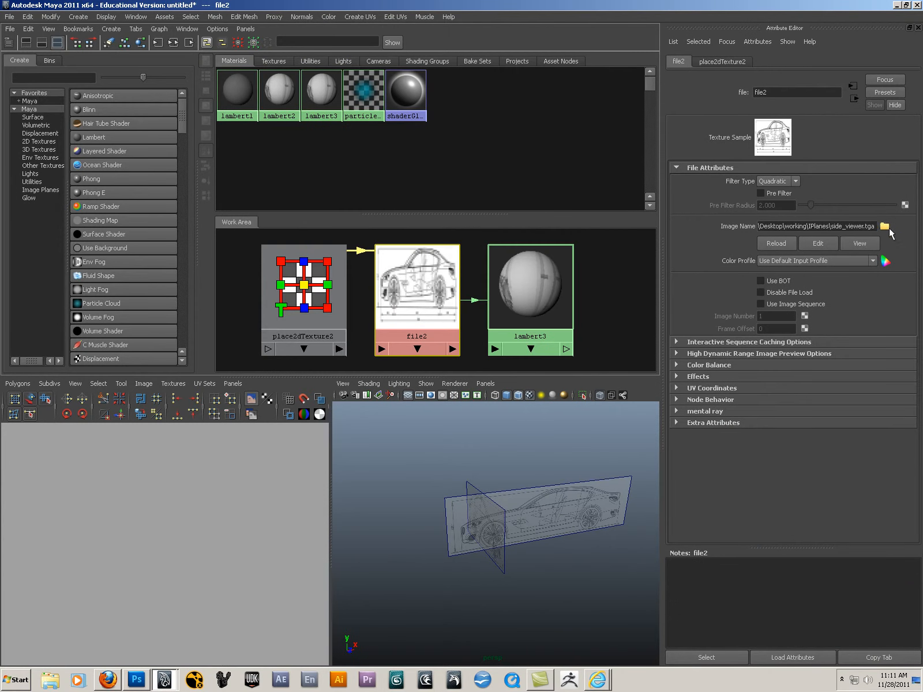
pyautogui.click(884, 226)
pyautogui.click(143, 161)
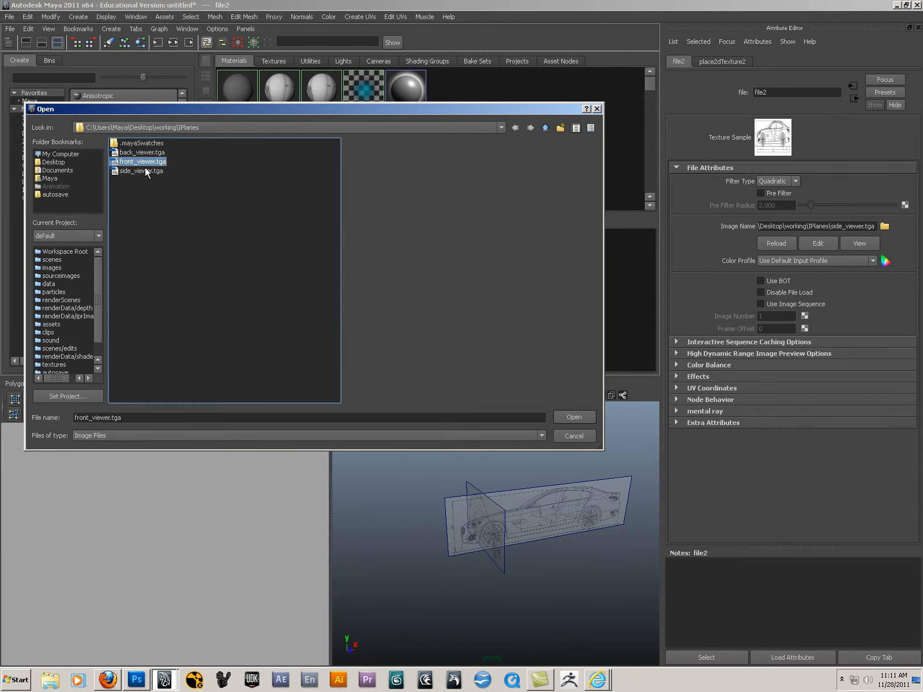
pyautogui.press('Return')
# - Assign the lambert3 material to the crosswise plane, inspect it in the enlarged perspective view and close the Attribute Editor
pyautogui.keyDown('alt'); pyautogui.moveTo(514, 424); pyautogui.dragTo(468, 483); pyautogui.keyUp('alt')
pyautogui.click(471, 495)
pyautogui.moveTo(522, 314); pyautogui.dragTo(530, 201, button='right')
pyautogui.keyDown('alt'); pyautogui.moveTo(534, 461); pyautogui.dragTo(538, 470); pyautogui.keyUp('alt')
pyautogui.keyDown('alt'); pyautogui.moveTo(537, 470); pyautogui.dragTo(541, 492, button='right'); pyautogui.keyUp('alt')
pyautogui.keyDown('alt'); pyautogui.moveTo(541, 491); pyautogui.dragTo(508, 456); pyautogui.keyUp('alt')
pyautogui.press('space')
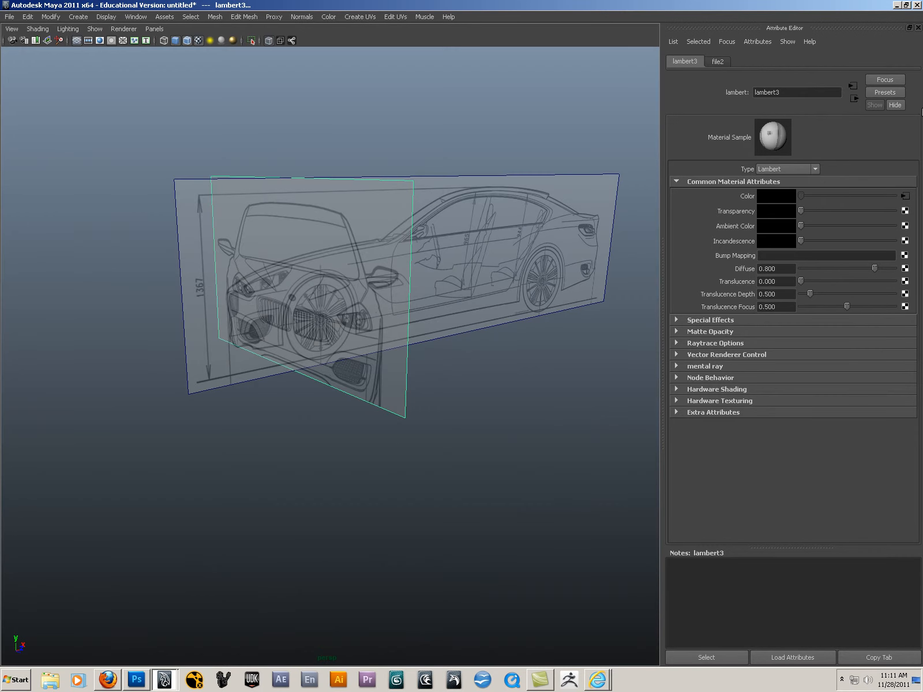
pyautogui.click(918, 27)
pyautogui.keyDown('alt'); pyautogui.moveTo(525, 306); pyautogui.dragTo(440, 300); pyautogui.keyUp('alt')
# - Select the bottom UVs of the front-view plane in the UV editor and move them down to the image's lower edge
pyautogui.press('space')
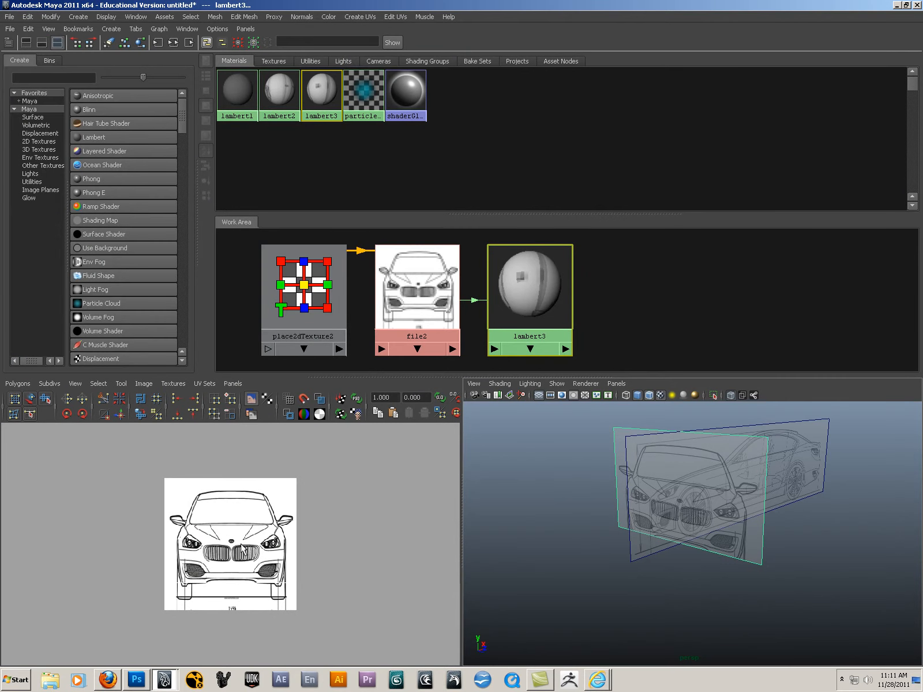
pyautogui.moveTo(112, 509); pyautogui.dragTo(151, 508, button='right')
pyautogui.moveTo(131, 457); pyautogui.dragTo(372, 652)
pyautogui.scroll(4, 657, 503)
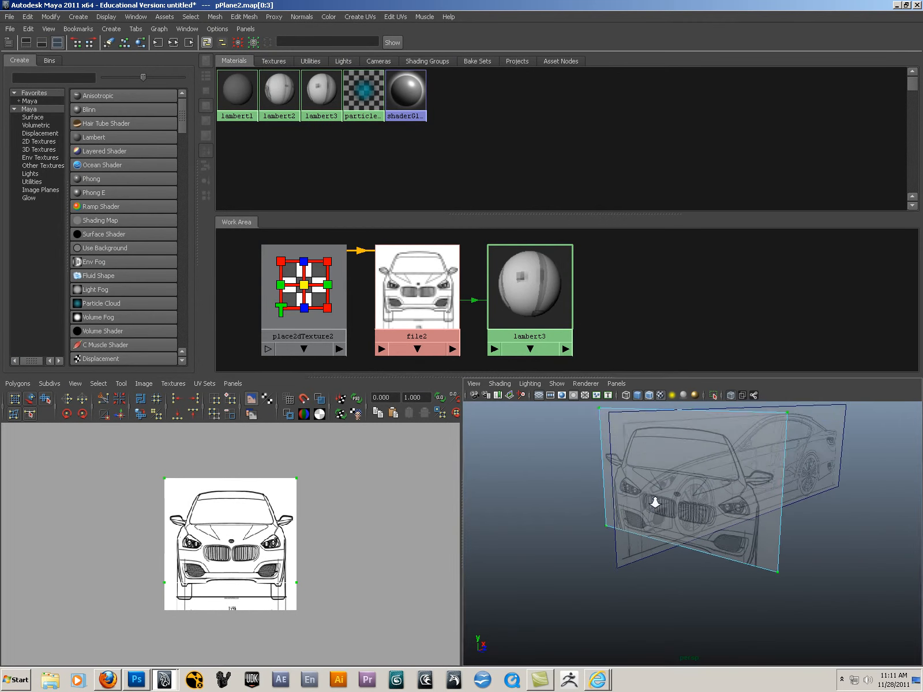
pyautogui.keyDown('alt'); pyautogui.moveTo(294, 531); pyautogui.dragTo(315, 514, button='middle'); pyautogui.keyUp('alt')
pyautogui.scroll(1, 316, 514)
pyautogui.moveTo(166, 541); pyautogui.dragTo(170, 550)
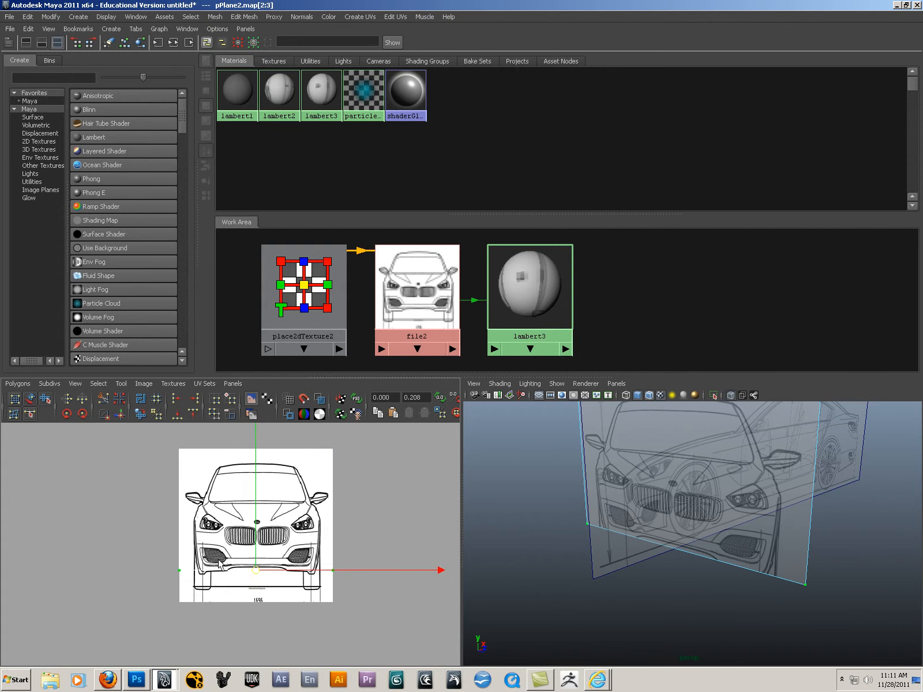
pyautogui.scroll(1, 279, 576)
pyautogui.moveTo(263, 551); pyautogui.dragTo(266, 587)
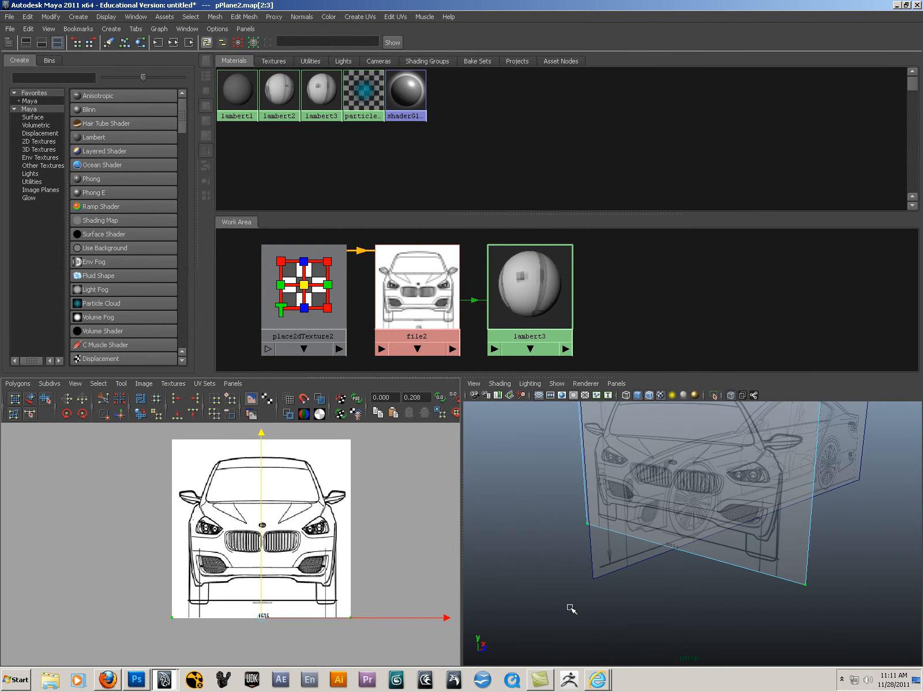
# - Return the front-view plane to object selection and examine how it lines up with the side-view plane in perspective
pyautogui.scroll(-1, 660, 543)
pyautogui.keyDown('alt'); pyautogui.moveTo(716, 529); pyautogui.dragTo(678, 518); pyautogui.keyUp('alt')
pyautogui.moveTo(677, 518); pyautogui.dragTo(685, 473, button='right')
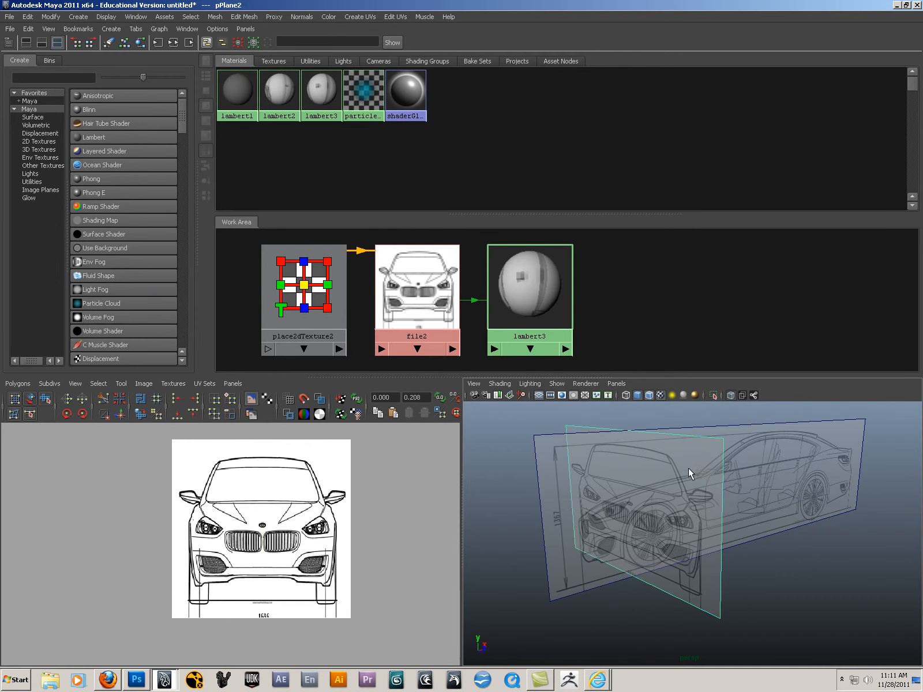
pyautogui.press('space')
pyautogui.keyDown('alt'); pyautogui.moveTo(646, 412); pyautogui.dragTo(571, 392); pyautogui.keyUp('alt')
pyautogui.press('w')
pyautogui.keyDown('alt'); pyautogui.moveTo(449, 324); pyautogui.dragTo(713, 296); pyautogui.keyUp('alt')
pyautogui.keyDown('alt'); pyautogui.moveTo(652, 324); pyautogui.dragTo(717, 318); pyautogui.keyUp('alt')
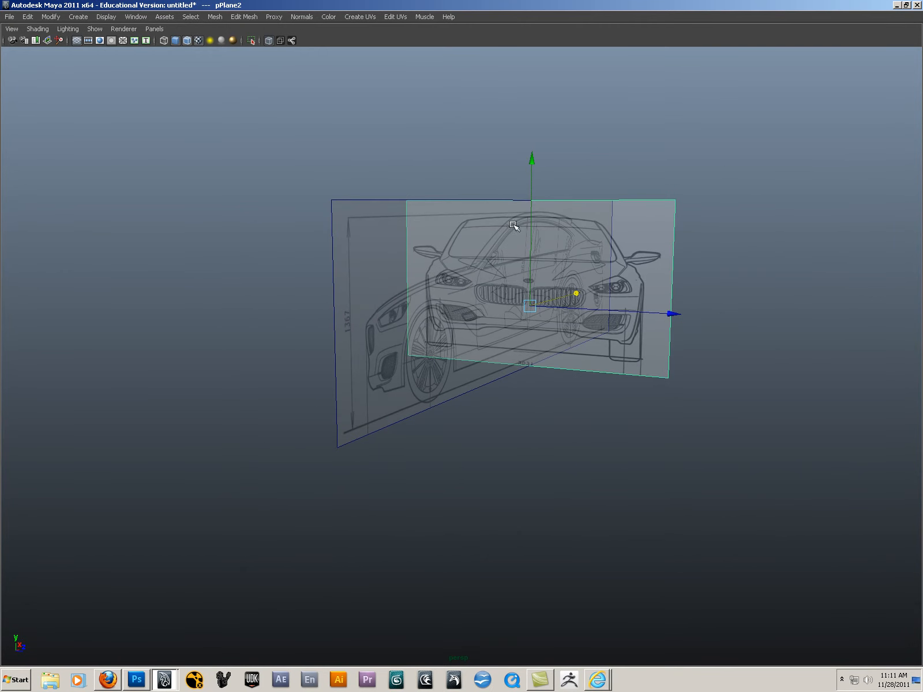
pyautogui.keyDown('alt'); pyautogui.moveTo(566, 326); pyautogui.dragTo(577, 355); pyautogui.keyUp('alt')
pyautogui.moveTo(542, 409)
pyautogui.keyDown('alt'); pyautogui.mouseDown()
pyautogui.moveTo(540, 423)
pyautogui.moveTo(561, 395)
pyautogui.moveTo(520, 389)
pyautogui.moveTo(531, 392)
pyautogui.mouseUp(); pyautogui.keyUp('alt')
# - Rotate the front-view plane about its vertical axis in the front view until its drawing overlays the side view
pyautogui.press('e')
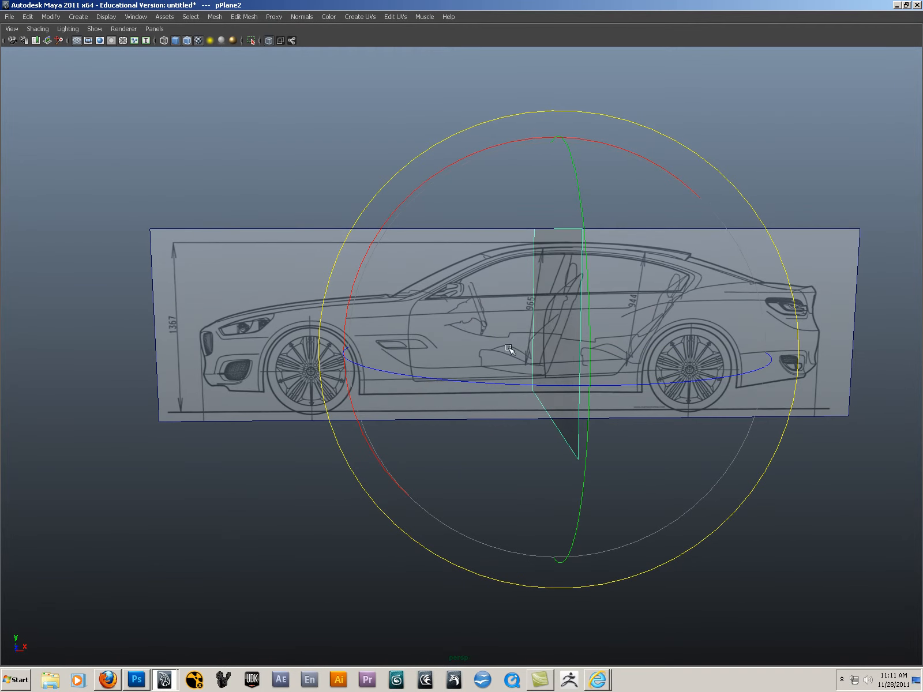
pyautogui.press('space')
pyautogui.moveTo(419, 383); pyautogui.dragTo(475, 490)
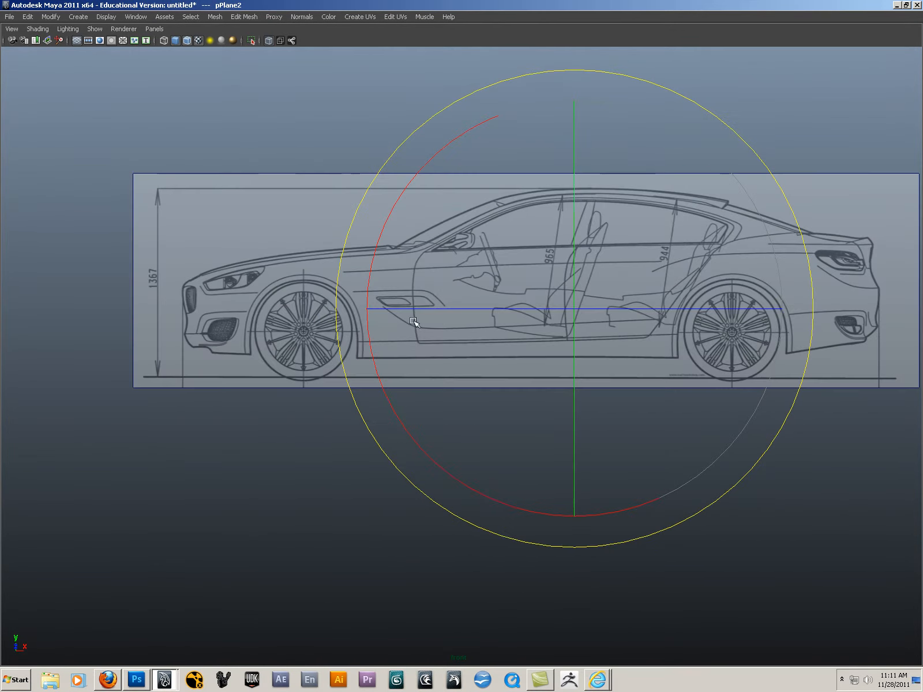
pyautogui.moveTo(404, 309); pyautogui.dragTo(541, 322)
pyautogui.press('q')
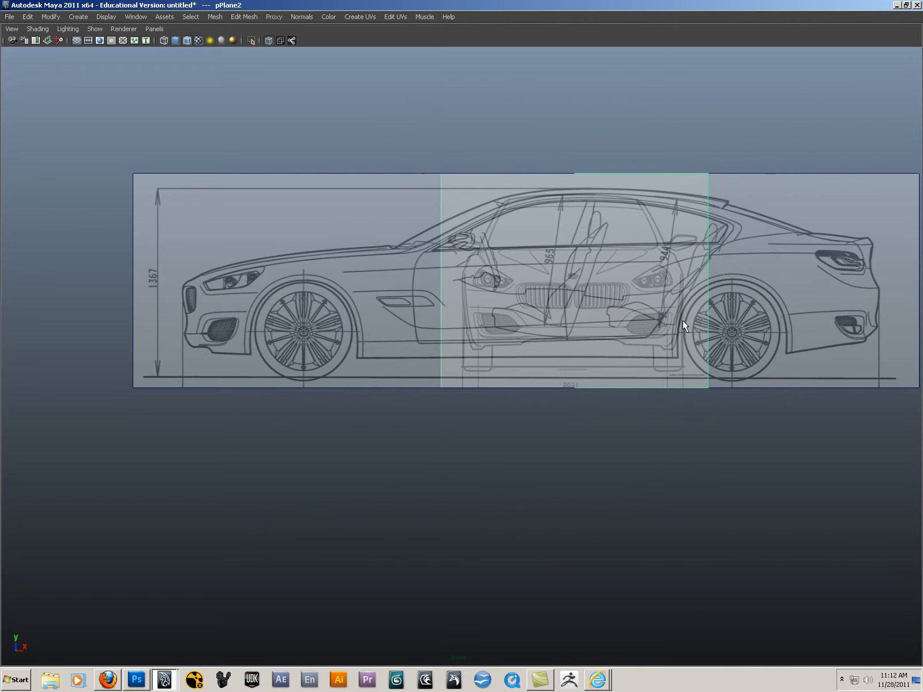
# - Select the front-view plane's top UVs and lower them to bring its roof line near the side view's height line
pyautogui.keyDown('alt'); pyautogui.moveTo(585, 365); pyautogui.dragTo(572, 412, button='middle'); pyautogui.keyUp('alt')
pyautogui.keyDown('alt'); pyautogui.moveTo(573, 412); pyautogui.dragTo(595, 364, button='right'); pyautogui.keyUp('alt')
pyautogui.keyDown('alt'); pyautogui.moveTo(595, 364); pyautogui.dragTo(570, 405, button='middle'); pyautogui.keyUp('alt')
pyautogui.moveTo(532, 206); pyautogui.dragTo(439, 212, button='right')
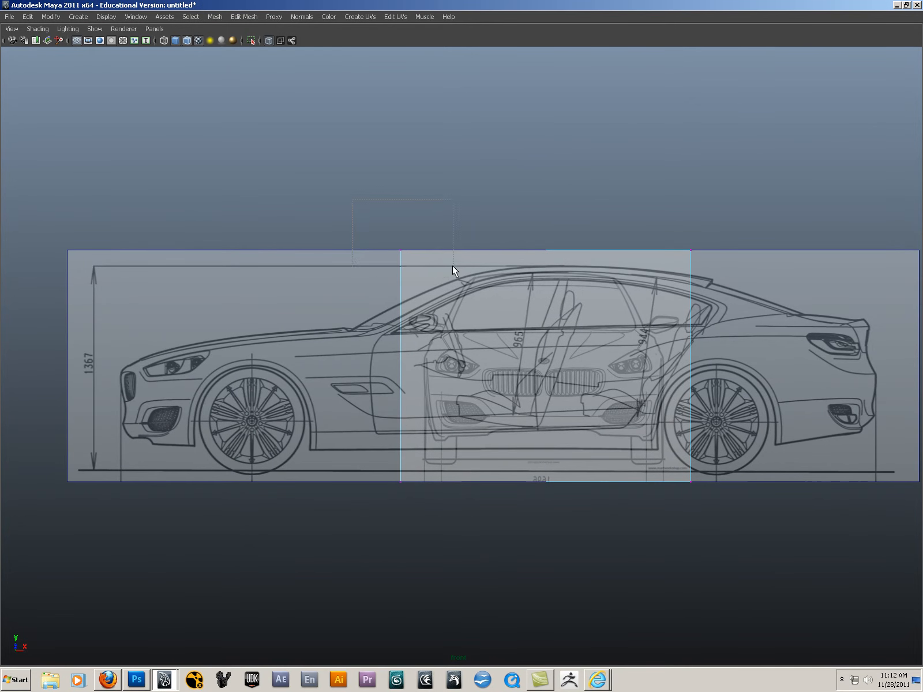
pyautogui.press('space')
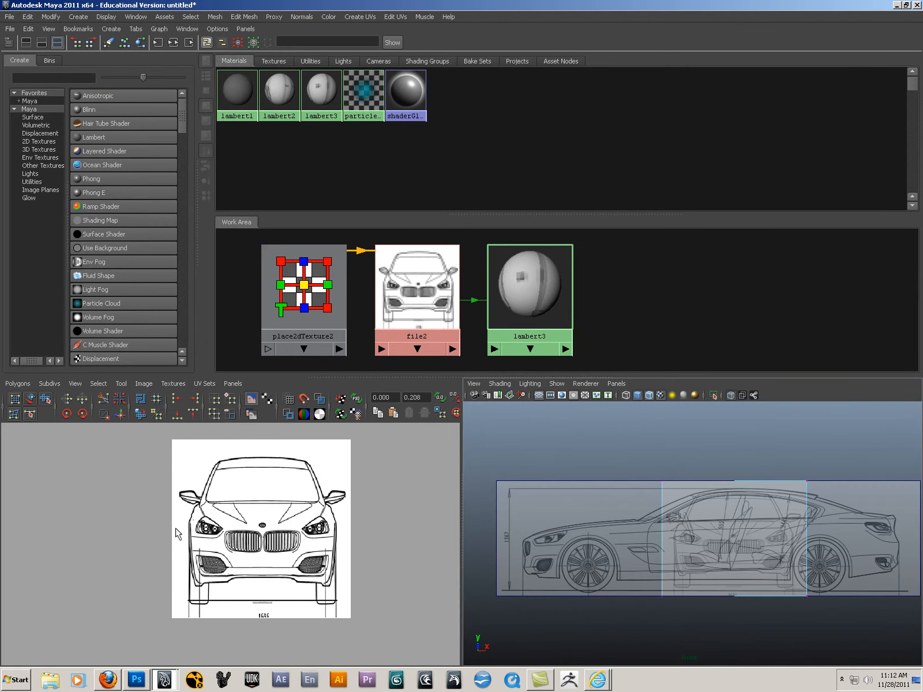
pyautogui.moveTo(463, 504); pyautogui.dragTo(463, 506)
pyautogui.press('w')
pyautogui.keyDown('alt'); pyautogui.moveTo(320, 469); pyautogui.dragTo(330, 515, button='middle'); pyautogui.keyUp('alt')
pyautogui.keyDown('alt'); pyautogui.moveTo(269, 466); pyautogui.dragTo(254, 521, button='middle'); pyautogui.keyUp('alt')
pyautogui.keyDown('alt'); pyautogui.moveTo(255, 521); pyautogui.dragTo(259, 484, button='right'); pyautogui.keyUp('alt')
pyautogui.scroll(10, 715, 536)
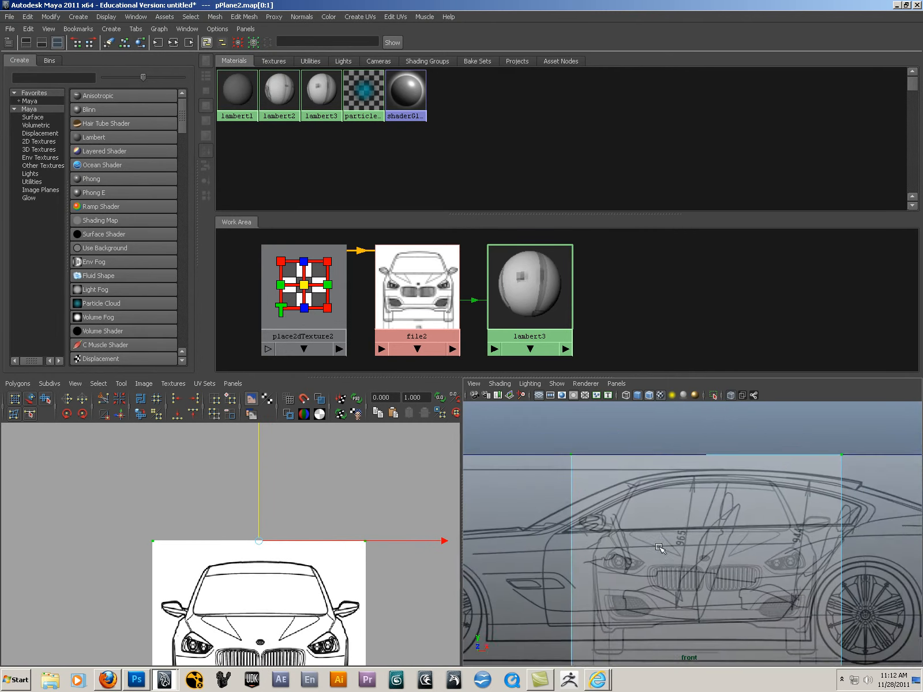
pyautogui.scroll(1, 715, 529)
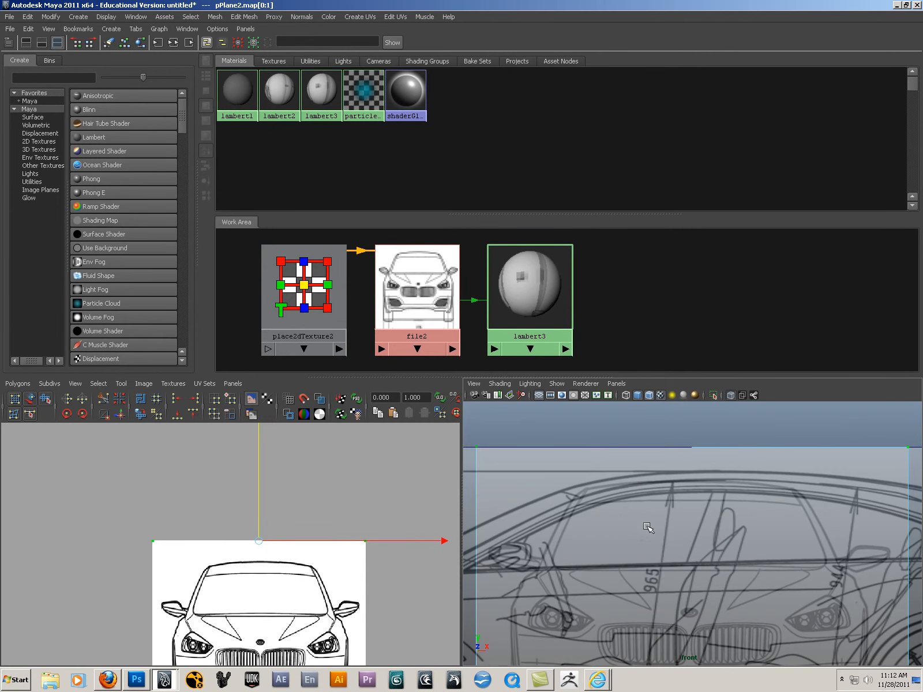
pyautogui.moveTo(259, 477)
pyautogui.mouseDown()
pyautogui.moveTo(257, 502)
pyautogui.moveTo(260, 489)
pyautogui.mouseUp()
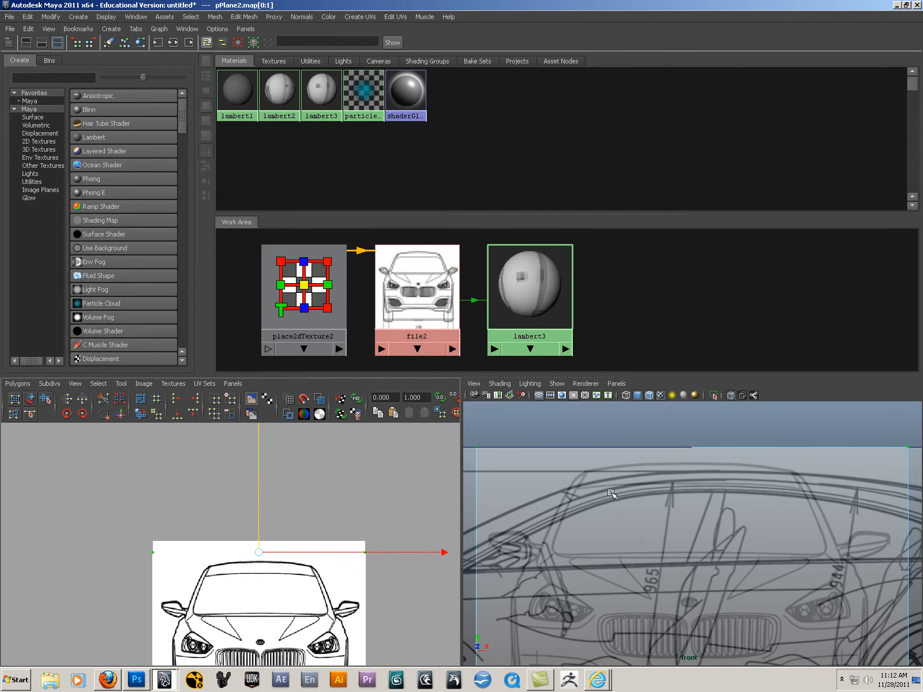
# - Adjust the top UVs vertically until the front-view roof matches the side view's overall height line
pyautogui.click(679, 469)
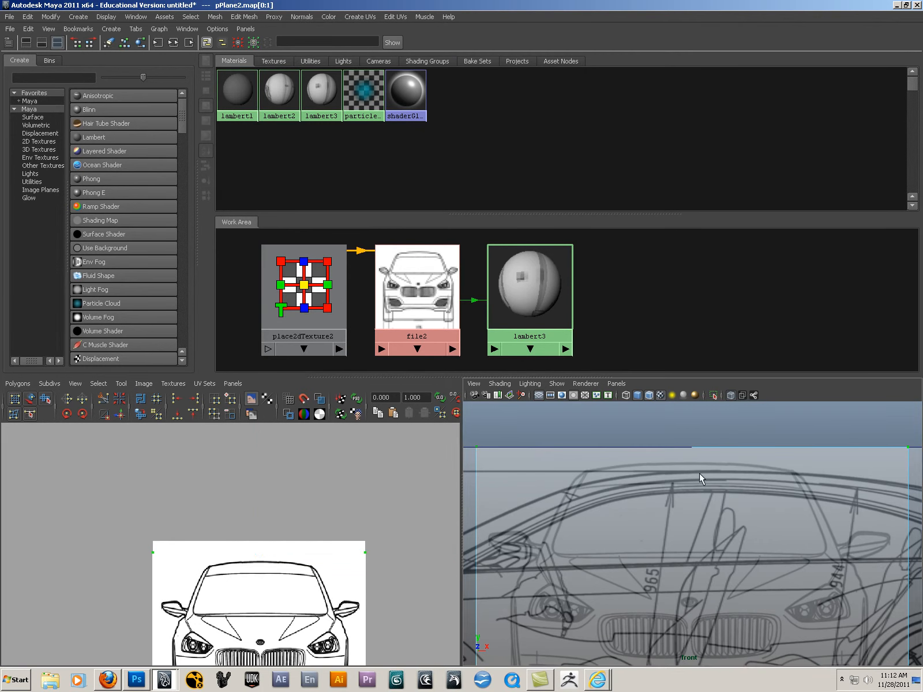
pyautogui.middleClick(302, 549)
pyautogui.moveTo(258, 499); pyautogui.dragTo(276, 465)
pyautogui.click(783, 476)
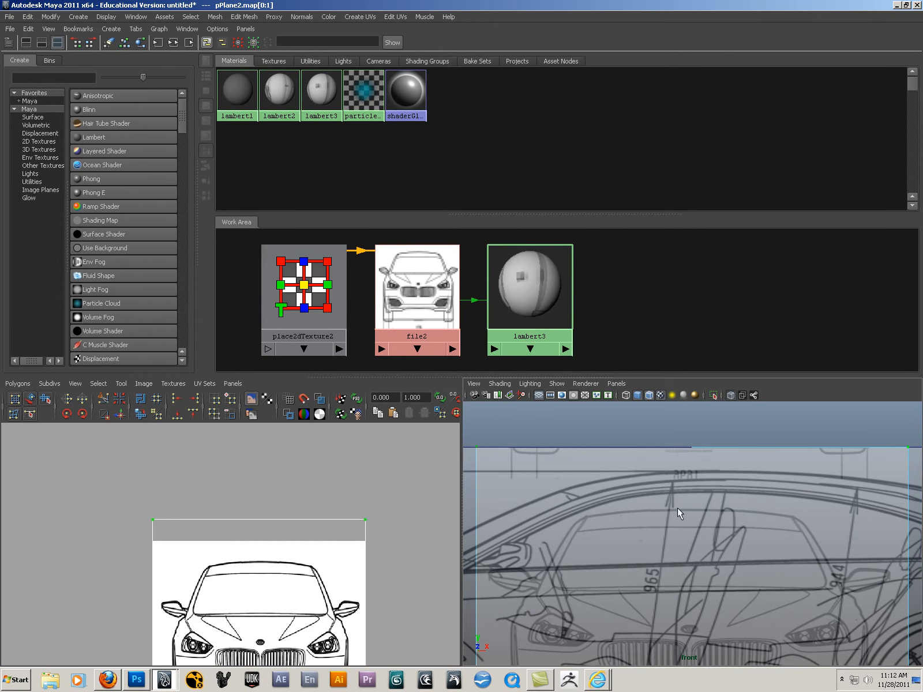
pyautogui.middleClick(185, 512)
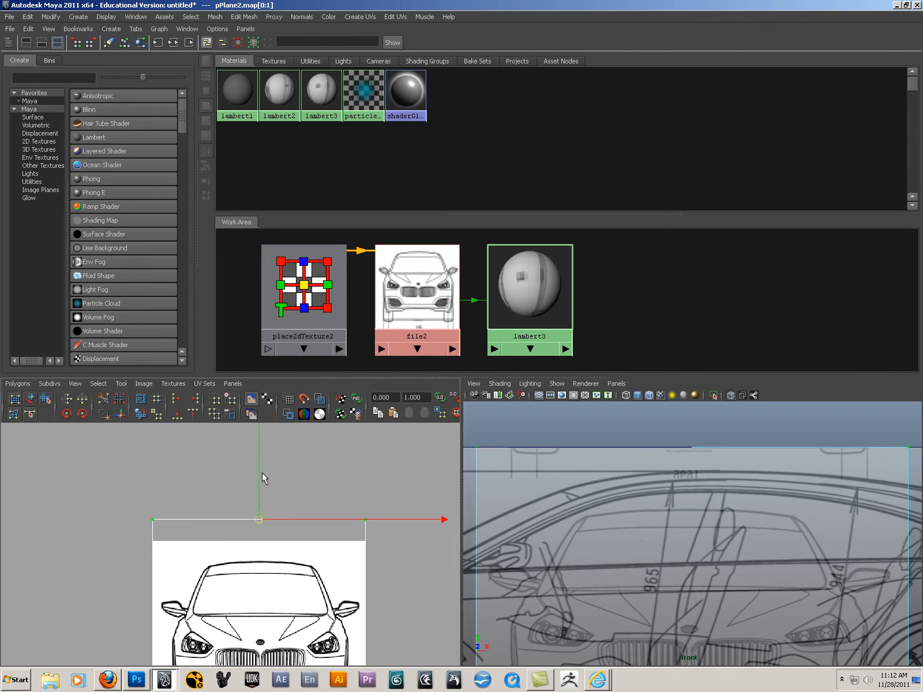
pyautogui.moveTo(258, 472); pyautogui.dragTo(260, 500)
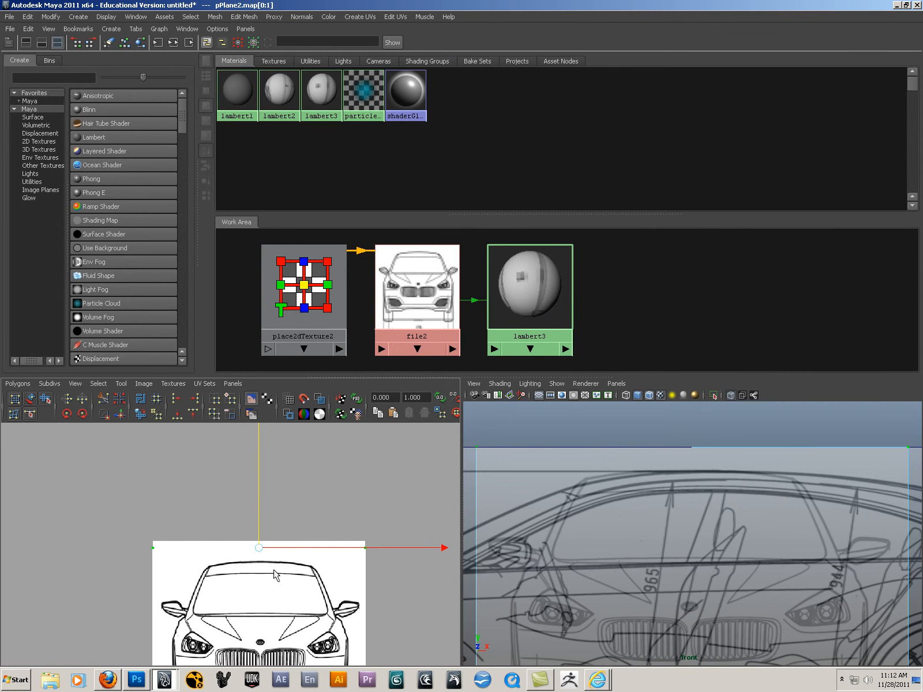
# - Select the front-view plane's bottom UVs and move them up until the tire bottoms line up with the side view's ground line
pyautogui.keyDown('alt'); pyautogui.moveTo(623, 626); pyautogui.dragTo(626, 534, button='middle'); pyautogui.keyUp('alt')
pyautogui.keyDown('alt'); pyautogui.moveTo(648, 547); pyautogui.dragTo(635, 539, button='right'); pyautogui.keyUp('alt')
pyautogui.keyDown('alt'); pyautogui.moveTo(692, 598); pyautogui.dragTo(605, 554, button='middle'); pyautogui.keyUp('alt')
pyautogui.keyDown('alt'); pyautogui.moveTo(604, 554); pyautogui.dragTo(640, 560, button='right'); pyautogui.keyUp('alt')
pyautogui.keyDown('alt'); pyautogui.moveTo(278, 623); pyautogui.dragTo(283, 497, button='middle'); pyautogui.keyUp('alt')
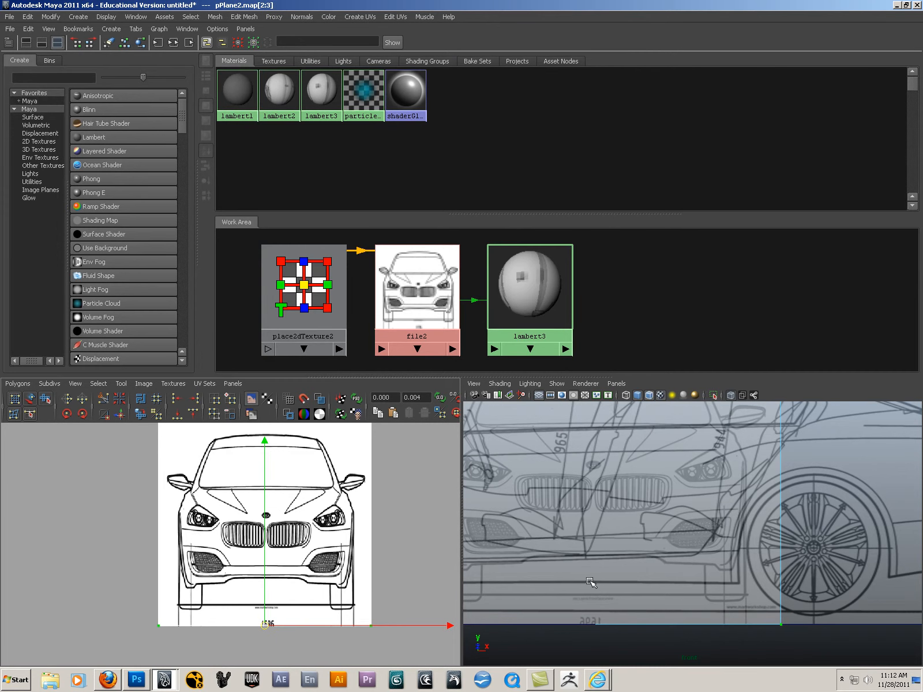
pyautogui.keyDown('alt'); pyautogui.moveTo(528, 563); pyautogui.dragTo(638, 579, button='right'); pyautogui.keyUp('alt')
pyautogui.keyDown('alt'); pyautogui.moveTo(638, 578); pyautogui.dragTo(669, 523, button='middle'); pyautogui.keyUp('alt')
pyautogui.keyDown('alt'); pyautogui.moveTo(603, 533); pyautogui.dragTo(672, 553, button='right'); pyautogui.keyUp('alt')
pyautogui.keyDown('alt'); pyautogui.moveTo(673, 552); pyautogui.dragTo(551, 543, button='middle'); pyautogui.keyUp('alt')
pyautogui.keyDown('alt'); pyautogui.moveTo(551, 543); pyautogui.dragTo(608, 555, button='right'); pyautogui.keyUp('alt')
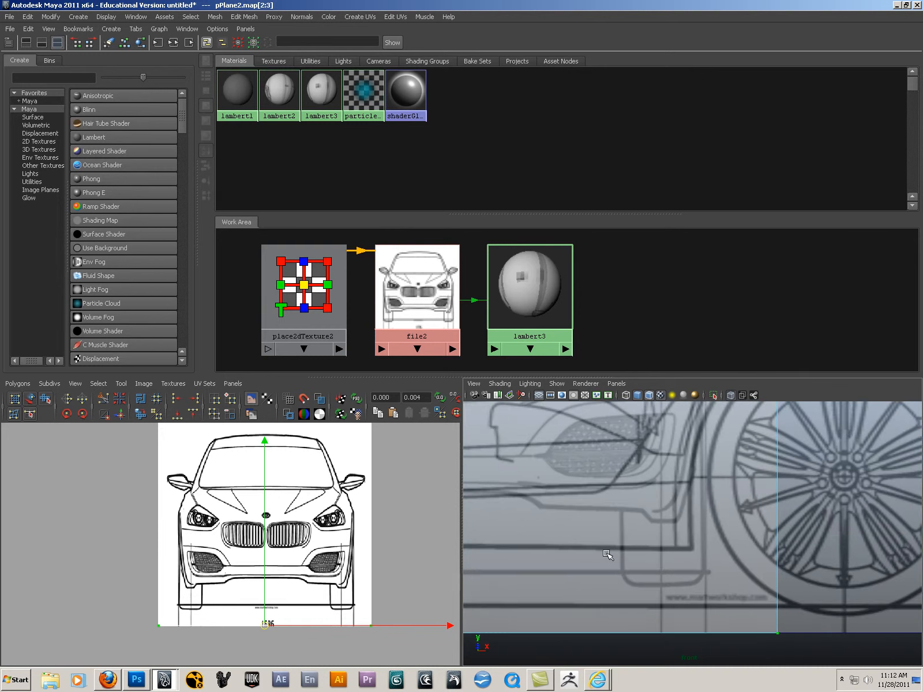
pyautogui.moveTo(265, 445); pyautogui.dragTo(270, 434)
pyautogui.keyDown('alt'); pyautogui.moveTo(307, 494); pyautogui.dragTo(165, 507, button='right'); pyautogui.keyUp('alt')
pyautogui.keyDown('alt'); pyautogui.moveTo(292, 491); pyautogui.dragTo(281, 506, button='middle'); pyautogui.keyUp('alt')
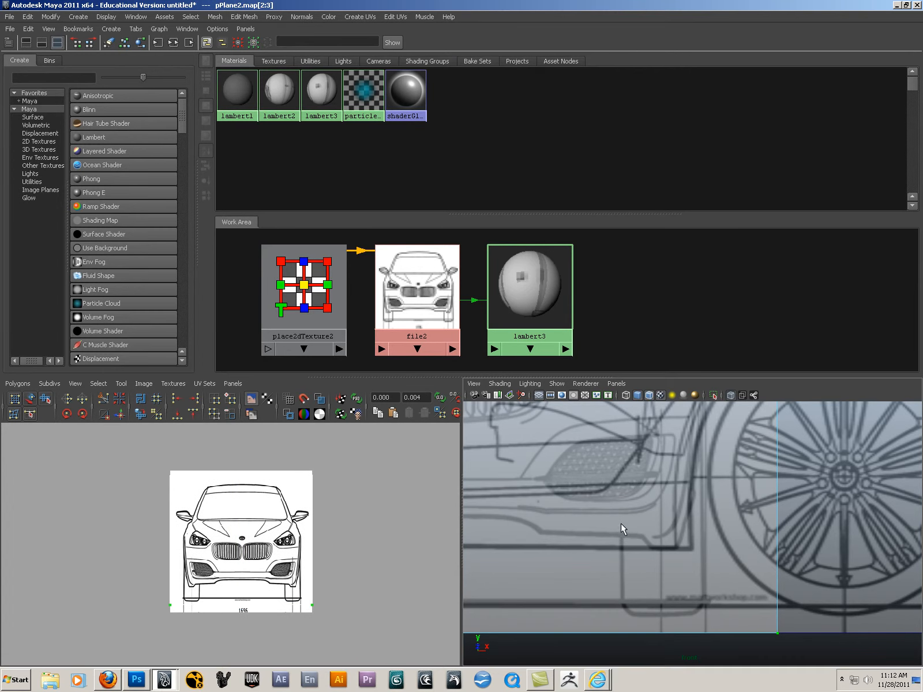
# - Move the front-view plane lengthwise until its outer tire overlaps the rear wheel of the side view
pyautogui.click(632, 509)
pyautogui.keyDown('alt'); pyautogui.moveTo(790, 511); pyautogui.dragTo(646, 485, button='right'); pyautogui.keyUp('alt')
pyautogui.moveTo(663, 513); pyautogui.dragTo(693, 511)
# - Nudge the bottom UVs vertically so the front-view tire bottom fits the bottom of the side view's rear wheel
pyautogui.keyDown('alt'); pyautogui.moveTo(670, 512); pyautogui.dragTo(716, 547, button='right'); pyautogui.keyUp('alt')
pyautogui.keyDown('alt'); pyautogui.moveTo(716, 547); pyautogui.dragTo(643, 539, button='middle'); pyautogui.keyUp('alt')
pyautogui.keyDown('alt'); pyautogui.moveTo(644, 540); pyautogui.dragTo(758, 595, button='right'); pyautogui.keyUp('alt')
pyautogui.keyDown('alt'); pyautogui.moveTo(663, 588); pyautogui.dragTo(704, 595, button='middle'); pyautogui.keyUp('alt')
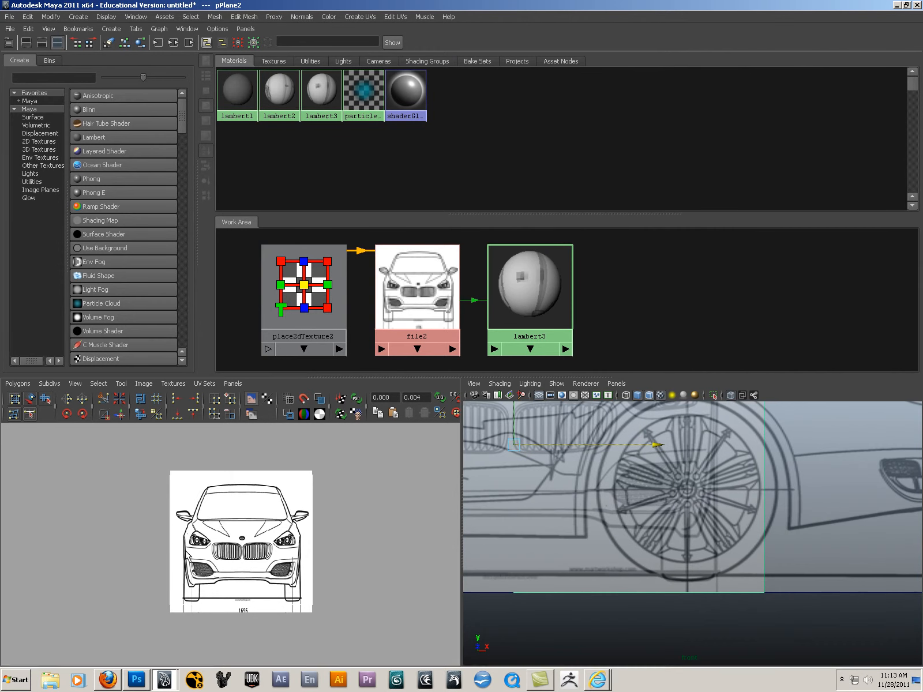
pyautogui.keyDown('alt'); pyautogui.moveTo(640, 571); pyautogui.dragTo(823, 621, button='right'); pyautogui.keyUp('alt')
pyautogui.keyDown('alt'); pyautogui.moveTo(602, 586); pyautogui.dragTo(619, 580, button='middle'); pyautogui.keyUp('alt')
pyautogui.moveTo(241, 481); pyautogui.dragTo(241, 482)
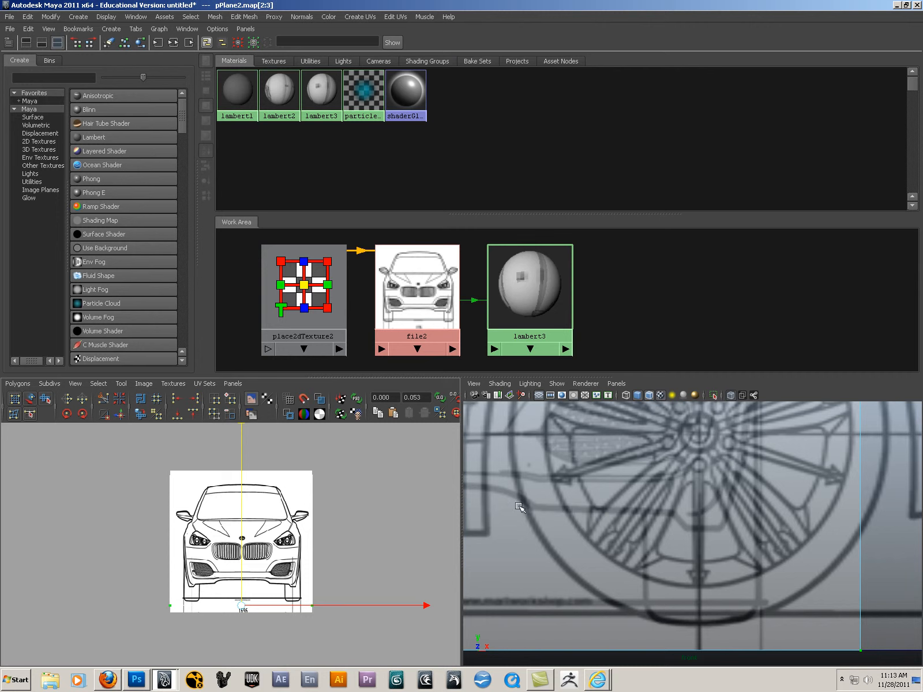
# - Return the front-view plane to object selection and examine it against the side-view plane in the enlarged perspective view
pyautogui.scroll(-10, 618, 477)
pyautogui.keyDown('alt'); pyautogui.moveTo(622, 483); pyautogui.dragTo(622, 510, button='middle'); pyautogui.keyUp('alt')
pyautogui.press('space')
pyautogui.moveTo(622, 509)
pyautogui.mouseDown()
pyautogui.moveTo(619, 459)
pyautogui.moveTo(721, 495)
pyautogui.moveTo(682, 519)
pyautogui.mouseUp()
pyautogui.scroll(-1, 618, 459)
pyautogui.click(721, 495)
pyautogui.scroll(3, 765, 510)
pyautogui.scroll(-3, 765, 510)
pyautogui.press('space')
pyautogui.press('space')
# - Try a Rotate Y of 0 on the front-view plane and set it to 90
pyautogui.moveTo(708, 392); pyautogui.dragTo(855, 404)
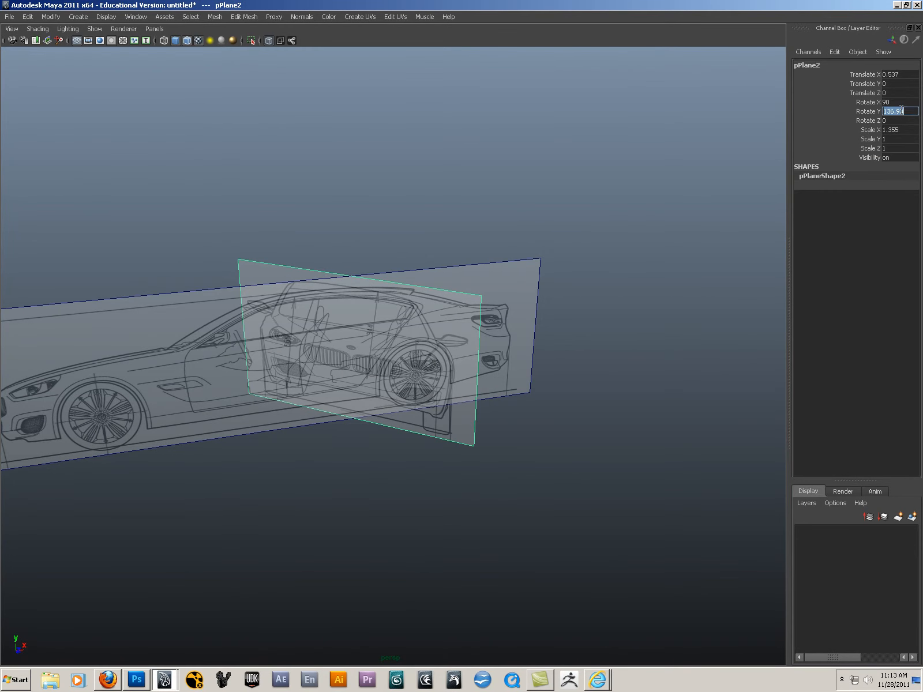
pyautogui.write('0')
pyautogui.press('Return')
pyautogui.keyDown('alt'); pyautogui.moveTo(626, 253); pyautogui.dragTo(600, 244); pyautogui.keyUp('alt')
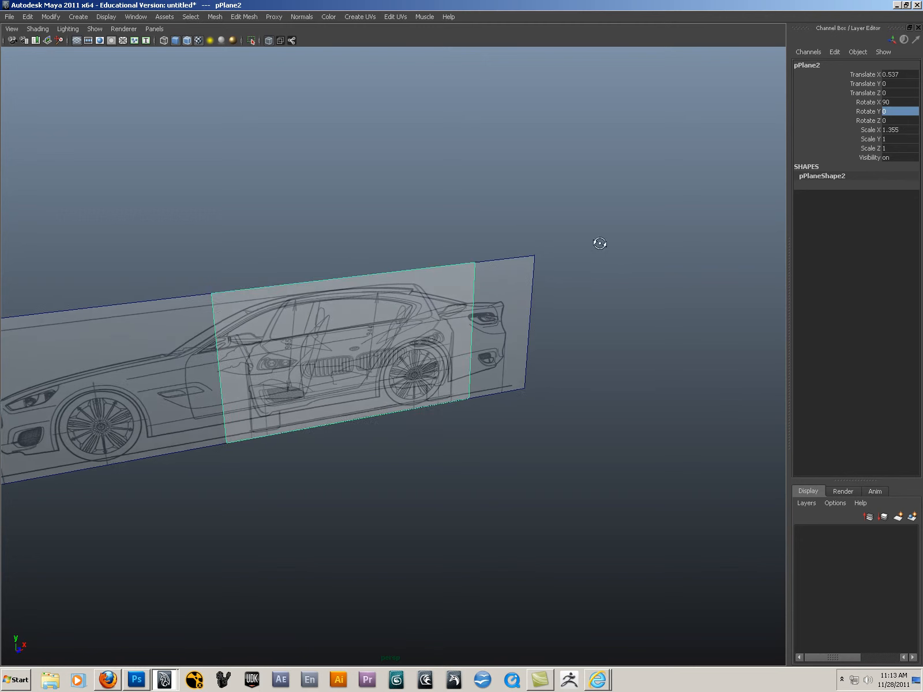
pyautogui.write('90')
pyautogui.press('Return')
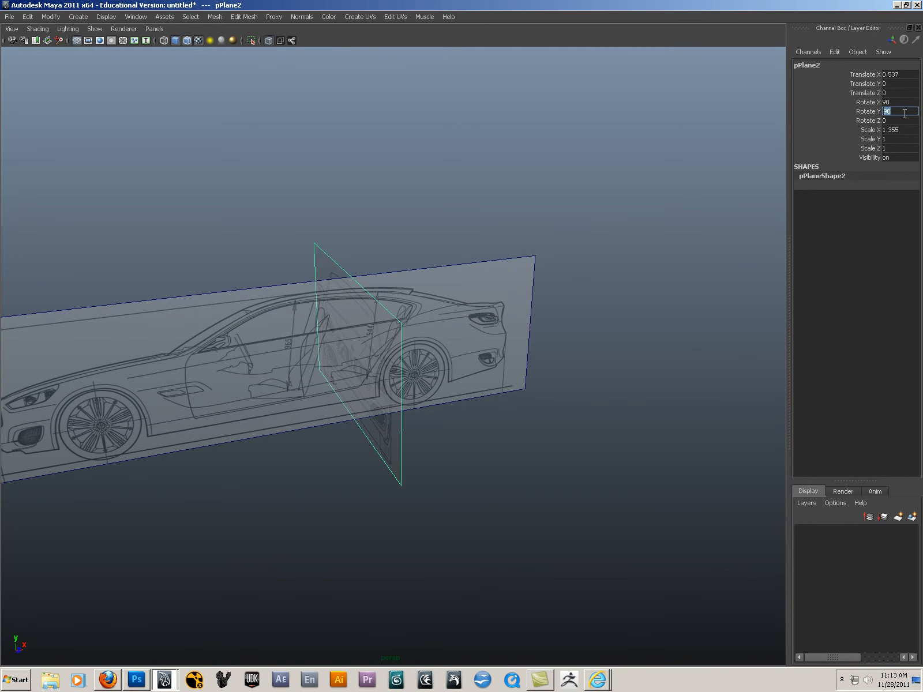
# - View the front-view plane head-on in the side camera and narrow it to a Scale X of about 1.198
pyautogui.keyDown('alt'); pyautogui.moveTo(420, 360); pyautogui.dragTo(346, 295); pyautogui.keyUp('alt')
pyautogui.keyDown('alt'); pyautogui.moveTo(316, 414); pyautogui.dragTo(591, 388); pyautogui.keyUp('alt')
pyautogui.press('space')
pyautogui.keyDown('alt'); pyautogui.moveTo(387, 375); pyautogui.dragTo(693, 429, button='right'); pyautogui.keyUp('alt')
pyautogui.keyDown('alt'); pyautogui.moveTo(459, 346); pyautogui.dragTo(453, 385, button='middle'); pyautogui.keyUp('alt')
pyautogui.keyDown('alt'); pyautogui.moveTo(453, 385); pyautogui.dragTo(475, 391, button='right'); pyautogui.keyUp('alt')
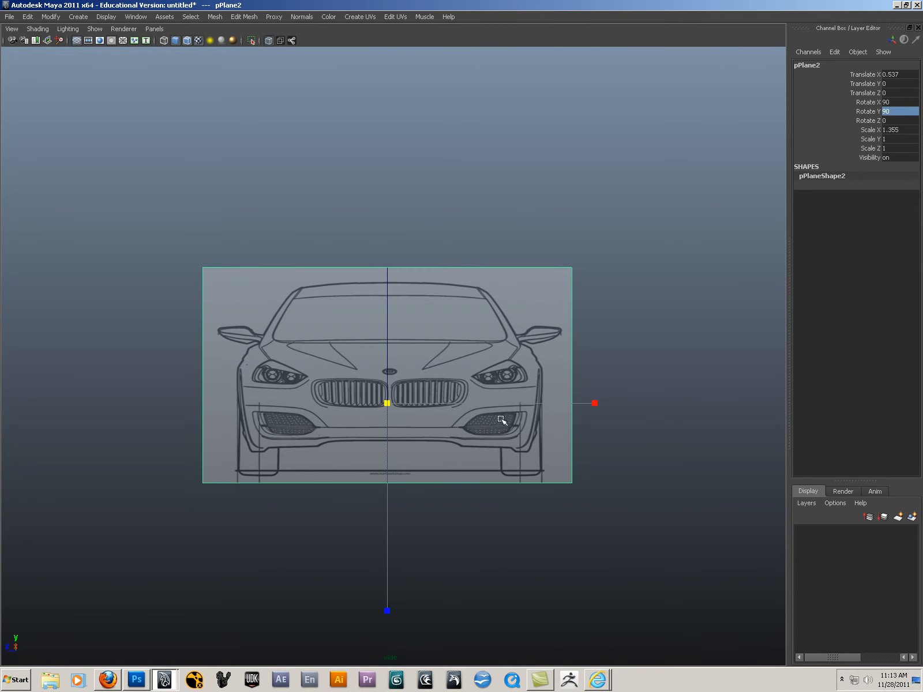
pyautogui.keyDown('alt'); pyautogui.moveTo(385, 387); pyautogui.dragTo(559, 445, button='right'); pyautogui.keyUp('alt')
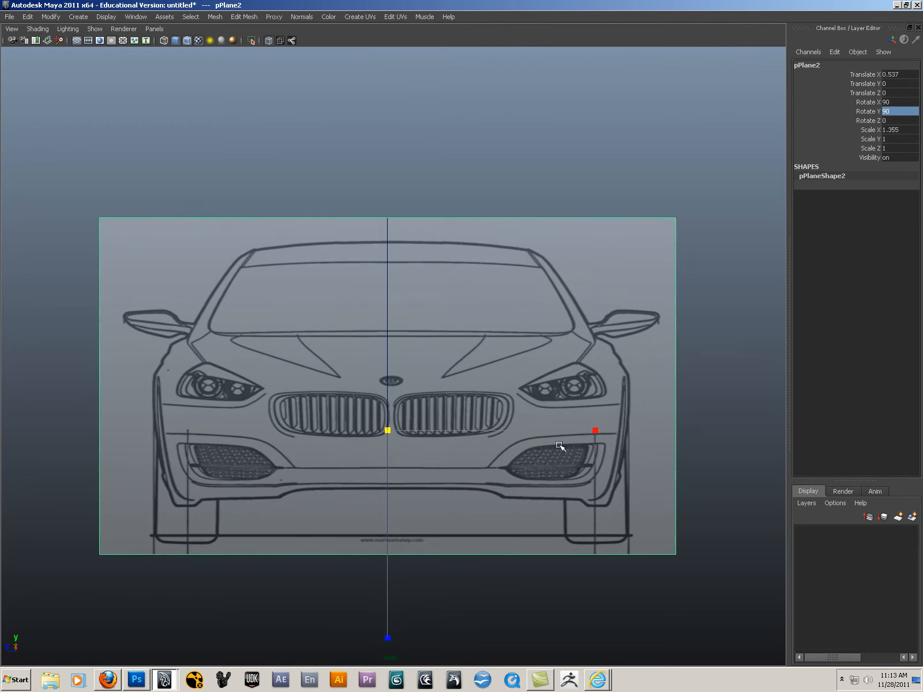
pyautogui.moveTo(594, 431); pyautogui.dragTo(572, 440)
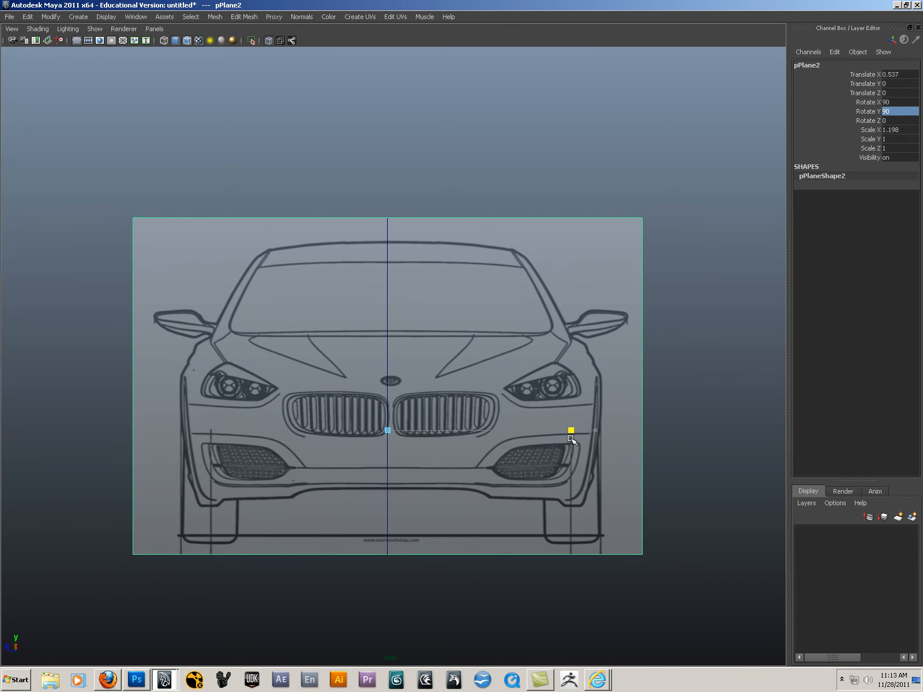
# - Create a polygon cylinder and set its Rotate Z to 90 so its round end faces the side camera
pyautogui.press('space')
pyautogui.moveTo(229, 198); pyautogui.dragTo(346, 256)
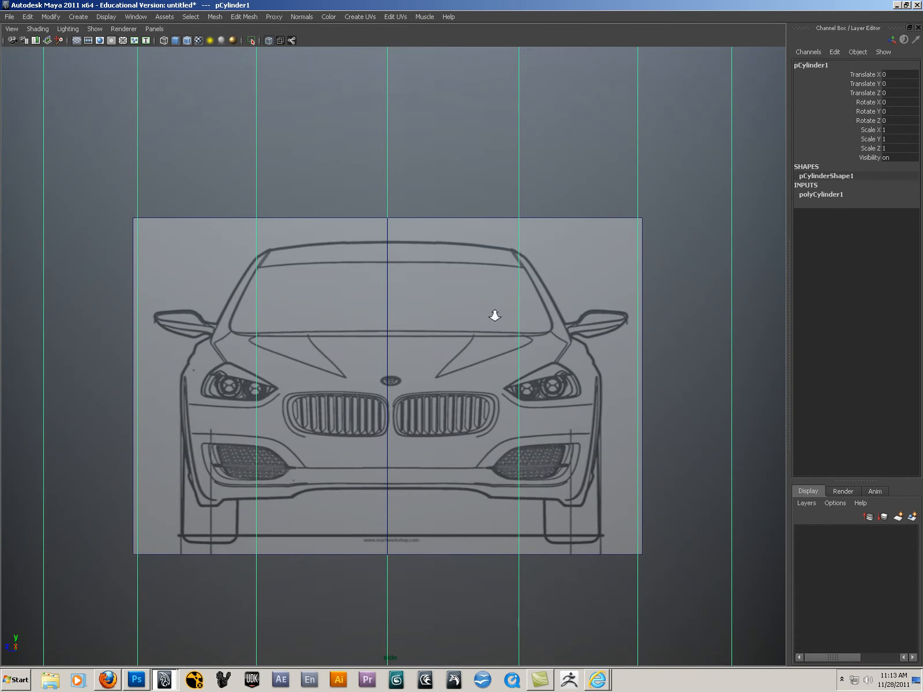
pyautogui.keyDown('alt'); pyautogui.moveTo(494, 313); pyautogui.dragTo(422, 325, button='right'); pyautogui.keyUp('alt')
pyautogui.press('e')
pyautogui.moveTo(392, 270); pyautogui.dragTo(404, 369)
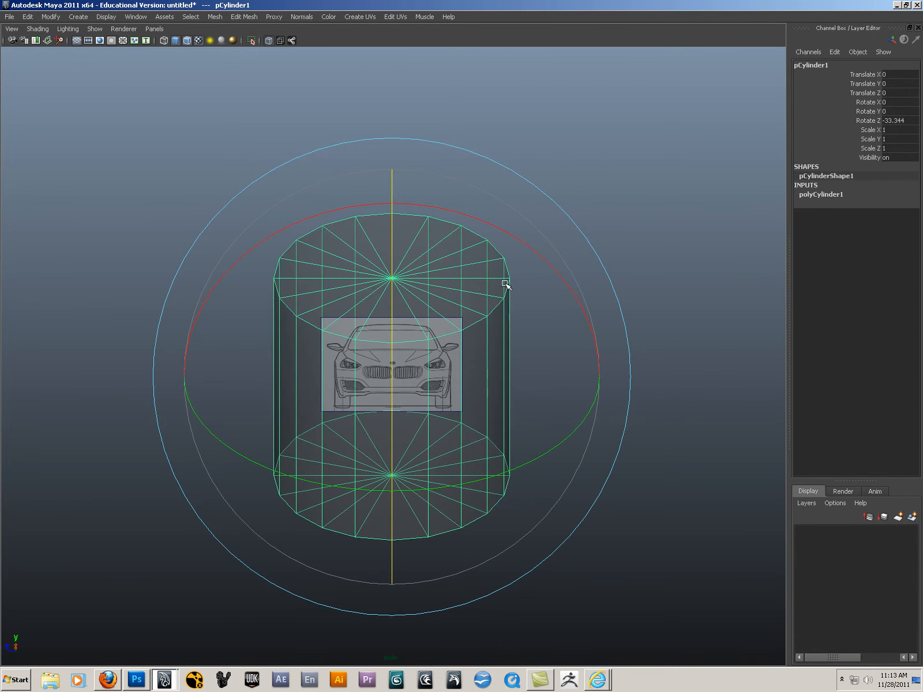
pyautogui.write('90')
pyautogui.press('Return')
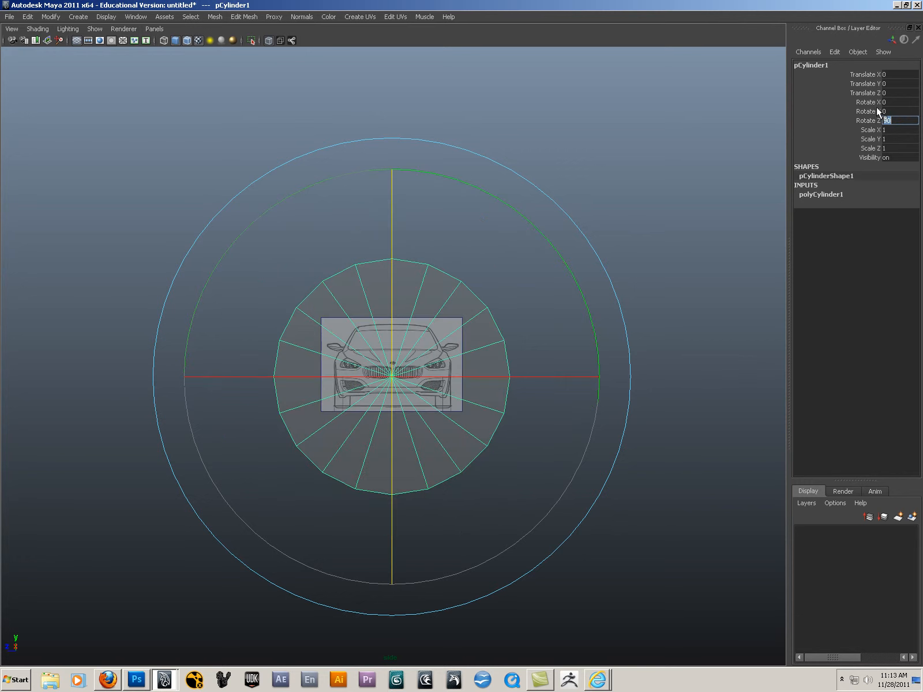
# - Move the cylinder clear of the front-view plane and delete its cap faces
pyautogui.press('w')
pyautogui.moveTo(358, 374); pyautogui.dragTo(91, 375)
pyautogui.keyDown('alt'); pyautogui.moveTo(195, 424); pyautogui.dragTo(314, 438, button='middle'); pyautogui.keyUp('alt')
pyautogui.press('q')
pyautogui.moveTo(267, 404); pyautogui.dragTo(270, 454, button='right')
pyautogui.moveTo(245, 381); pyautogui.dragTo(268, 404)
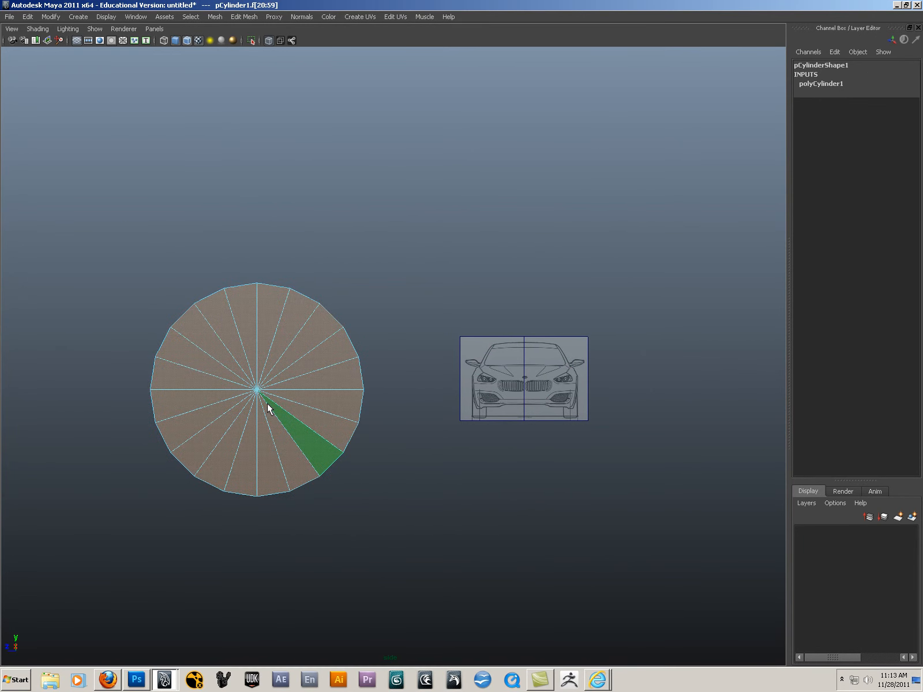
pyautogui.press('Delete')
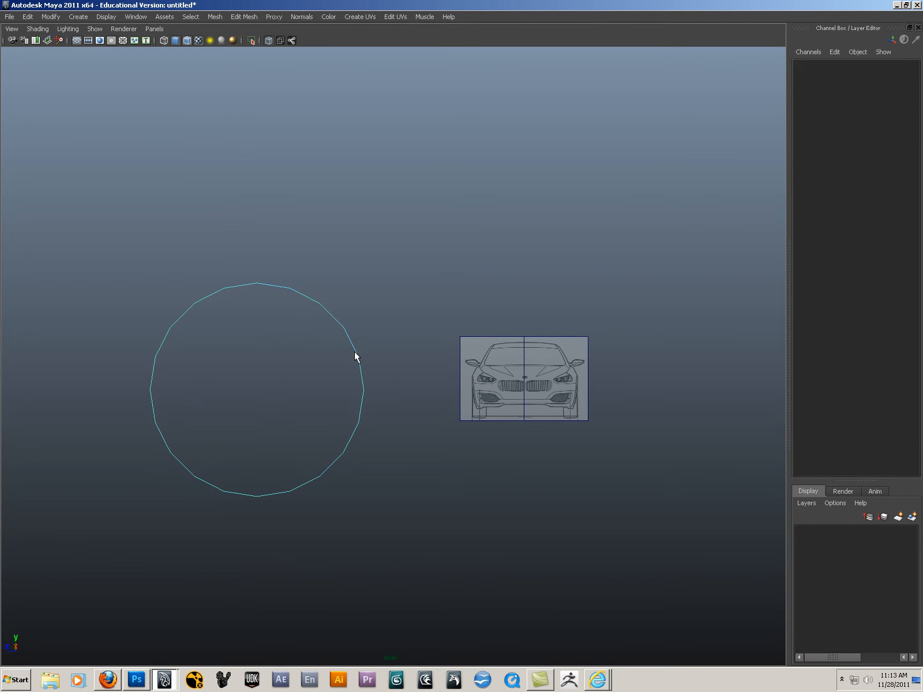
# - Shrink the open cylinder uniformly to about 0.093 and move it beside the car's front fender, at Translate Z about 0.572
pyautogui.click(357, 353)
pyautogui.press('w')
pyautogui.keyDown('alt'); pyautogui.moveTo(293, 388); pyautogui.dragTo(304, 392, button='middle'); pyautogui.keyUp('alt')
pyautogui.moveTo(211, 391); pyautogui.dragTo(304, 422)
pyautogui.press('r')
pyautogui.keyDown('alt'); pyautogui.moveTo(305, 422); pyautogui.dragTo(752, 460, button='right'); pyautogui.keyUp('alt')
pyautogui.keyDown('alt'); pyautogui.moveTo(610, 428); pyautogui.dragTo(461, 431, button='middle'); pyautogui.keyUp('alt')
pyautogui.press('f')
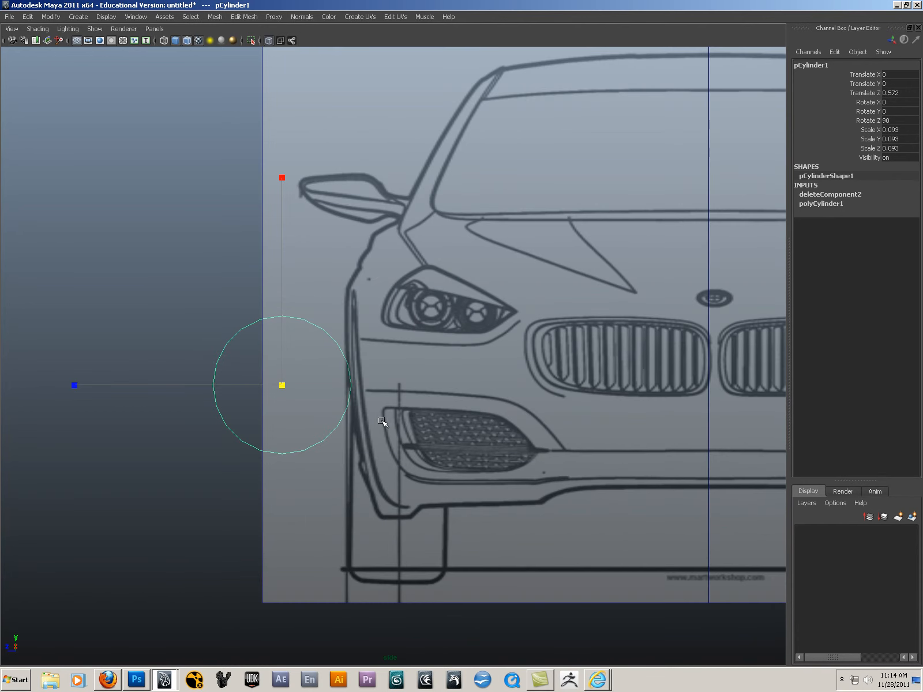
# - Shrink the cylinder to a scale of about 0.021 and centre it on the round headlight to compare their roundness
pyautogui.moveTo(397, 422); pyautogui.dragTo(446, 353, button='middle')
pyautogui.press('w')
pyautogui.keyDown('alt'); pyautogui.moveTo(447, 353); pyautogui.dragTo(374, 384, button='middle'); pyautogui.keyUp('alt')
pyautogui.keyDown('alt'); pyautogui.moveTo(375, 384); pyautogui.dragTo(632, 443, button='right'); pyautogui.keyUp('alt')
pyautogui.keyDown('alt'); pyautogui.moveTo(347, 391); pyautogui.dragTo(388, 429, button='middle'); pyautogui.keyUp('alt')
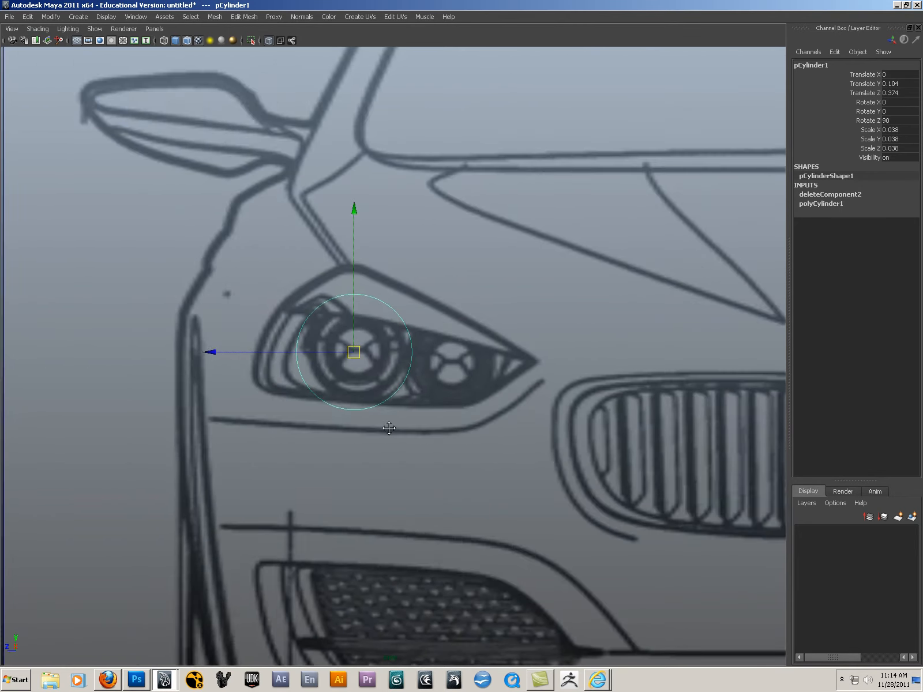
pyautogui.keyDown('alt'); pyautogui.moveTo(387, 428); pyautogui.dragTo(421, 432, button='right'); pyautogui.keyUp('alt')
pyautogui.moveTo(422, 432); pyautogui.dragTo(404, 427, button='middle')
pyautogui.press('r')
pyautogui.press('w')
pyautogui.moveTo(530, 402)
pyautogui.keyDown('alt'); pyautogui.mouseDown(button='right')
pyautogui.moveTo(504, 412)
pyautogui.moveTo(519, 404)
pyautogui.mouseUp(button='right'); pyautogui.keyUp('alt')
pyautogui.keyDown('alt'); pyautogui.moveTo(519, 403); pyautogui.dragTo(435, 412, button='middle'); pyautogui.keyUp('alt')
pyautogui.keyDown('alt'); pyautogui.moveTo(435, 412); pyautogui.dragTo(522, 415, button='right'); pyautogui.keyUp('alt')
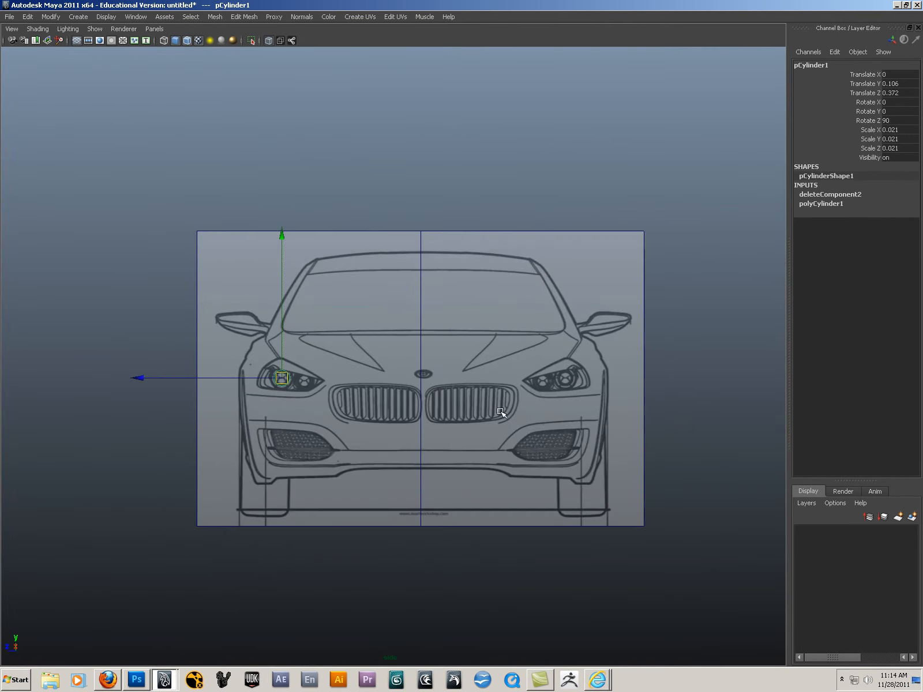
# - Delete the cylinder and return to an angled perspective view of the blueprint planes
pyautogui.press('Delete')
pyautogui.press('space')
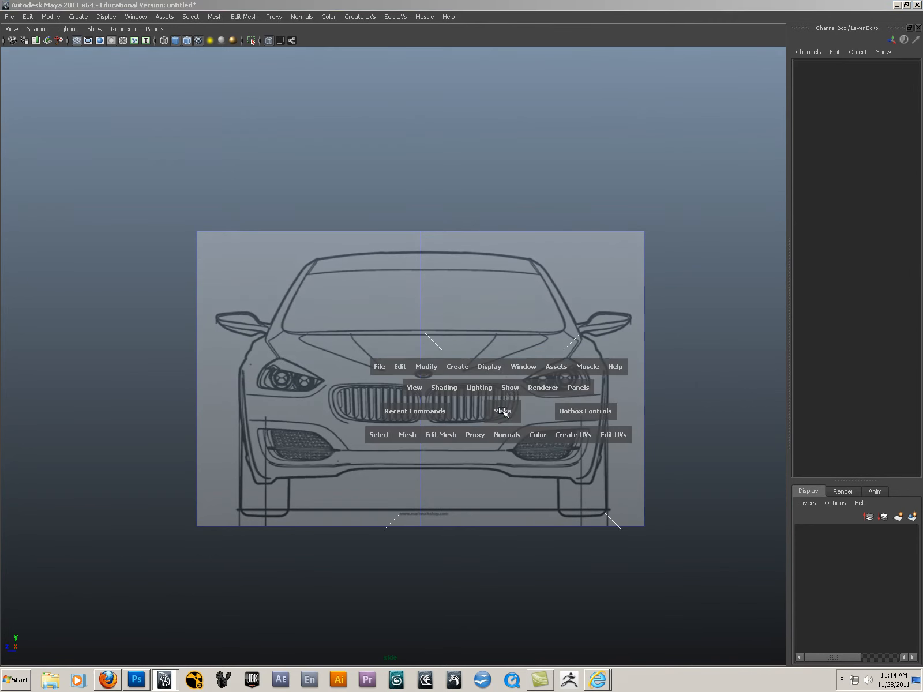
pyautogui.moveTo(502, 411); pyautogui.dragTo(501, 372)
pyautogui.keyDown('alt'); pyautogui.moveTo(500, 372); pyautogui.dragTo(483, 366, button='right'); pyautogui.keyUp('alt')
pyautogui.keyDown('alt'); pyautogui.moveTo(483, 366); pyautogui.dragTo(426, 382); pyautogui.keyUp('alt')
pyautogui.keyDown('alt'); pyautogui.moveTo(426, 381); pyautogui.dragTo(458, 383, button='right'); pyautogui.keyUp('alt')
pyautogui.keyDown('alt'); pyautogui.moveTo(458, 382); pyautogui.dragTo(413, 396); pyautogui.keyUp('alt')
# - Move the front-view plane to the front end of the side-view plane, at Translate X about -1.336
pyautogui.click(484, 339)
pyautogui.moveTo(413, 396); pyautogui.dragTo(295, 420, button='middle')
pyautogui.keyDown('alt'); pyautogui.moveTo(295, 421); pyautogui.dragTo(378, 408); pyautogui.keyUp('alt')
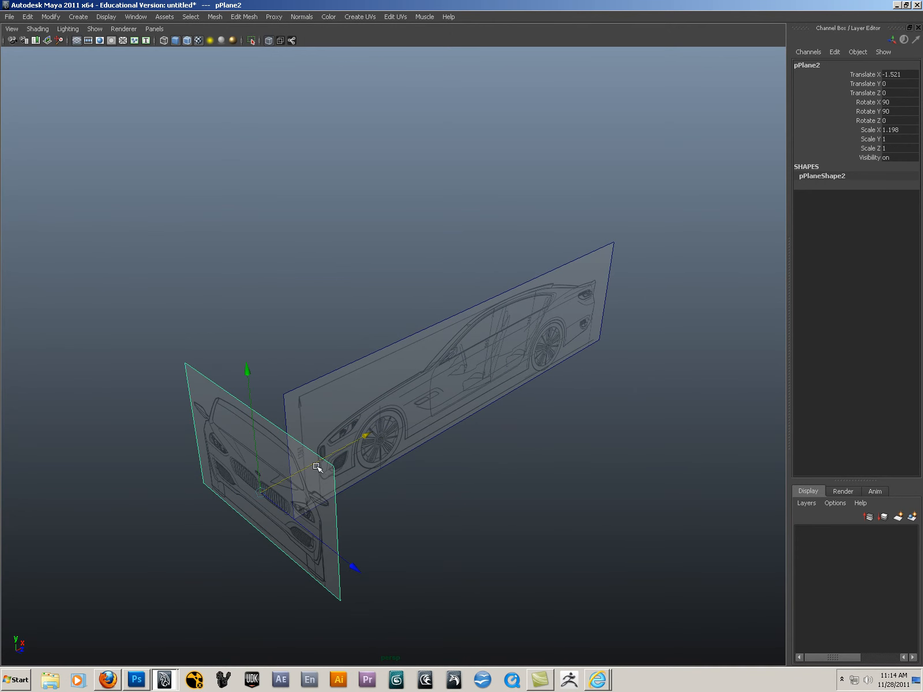
pyautogui.moveTo(319, 468); pyautogui.dragTo(324, 457, button='middle')
pyautogui.keyDown('alt'); pyautogui.moveTo(324, 458); pyautogui.dragTo(387, 383); pyautogui.keyUp('alt')
# - Duplicate the front-view plane and move the copy behind the car, to Translate X about 1.572
pyautogui.hotkey('ctrl', 'd')
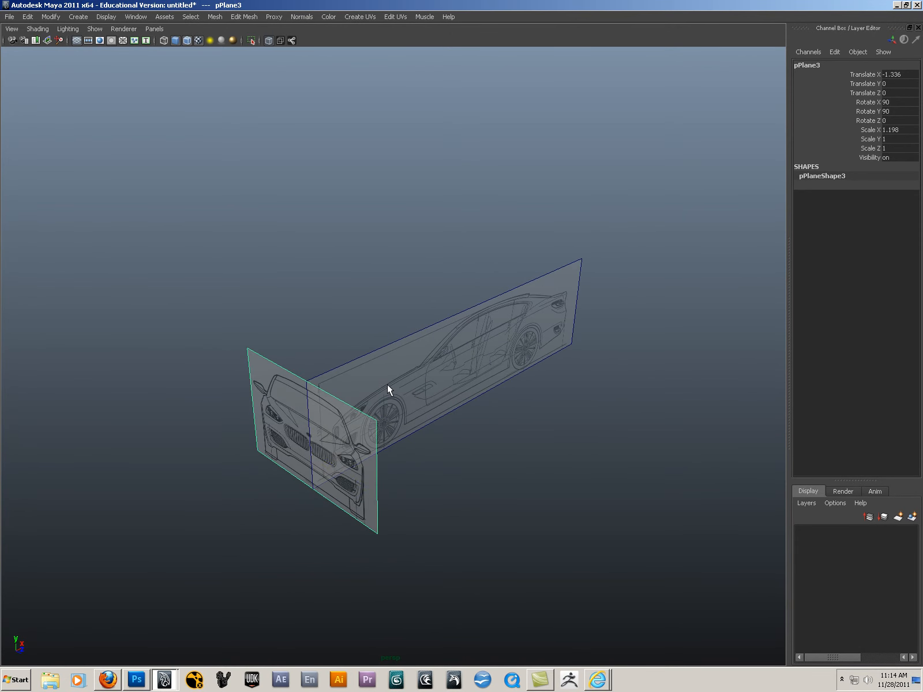
pyautogui.moveTo(376, 427); pyautogui.dragTo(587, 324, button='middle')
pyautogui.keyDown('alt'); pyautogui.moveTo(587, 323); pyautogui.dragTo(464, 400); pyautogui.keyUp('alt')
# - Select the side-view plane and create three empty display layers
pyautogui.click(464, 399)
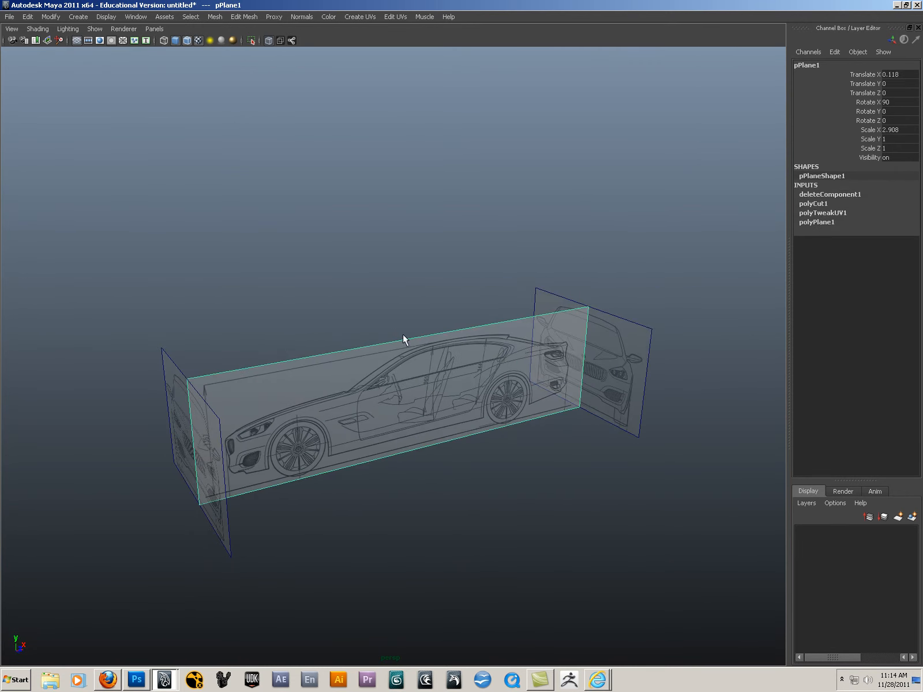
pyautogui.keyDown('alt'); pyautogui.moveTo(461, 352); pyautogui.dragTo(469, 359); pyautogui.keyUp('alt')
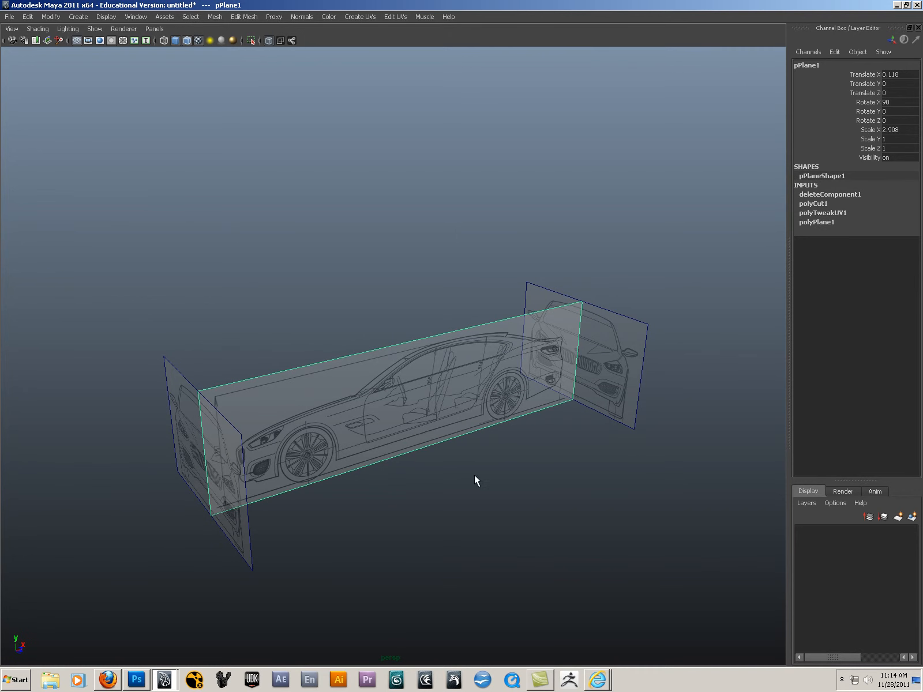
pyautogui.click(810, 506)
pyautogui.click(803, 514)
pyautogui.click(813, 507)
pyautogui.click(813, 513)
pyautogui.click(807, 503)
pyautogui.click(807, 514)
pyautogui.click(846, 534)
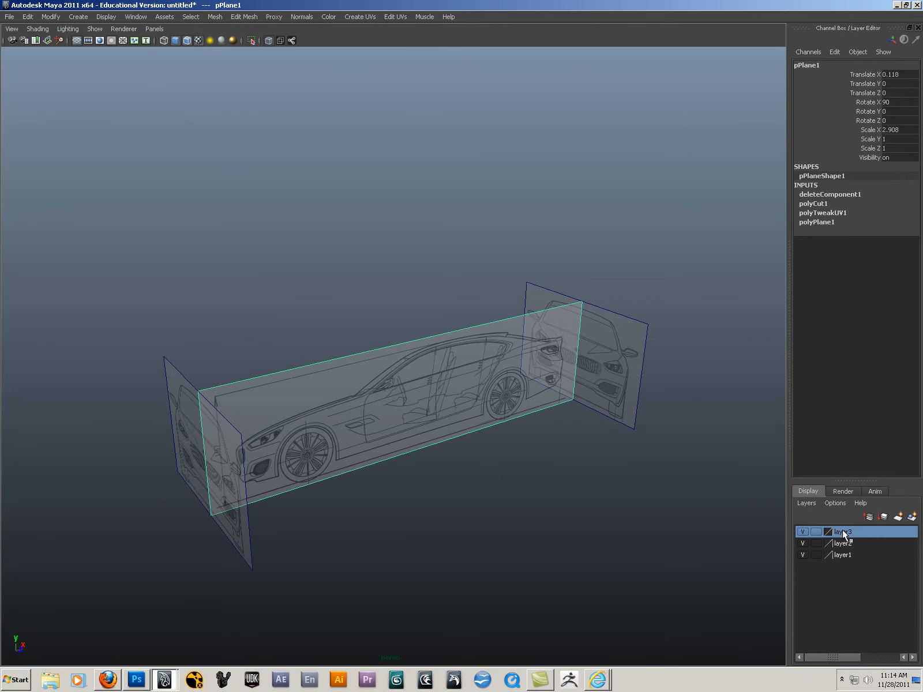
# - Rename the display layer layer3 as sider
pyautogui.doubleClick(843, 531)
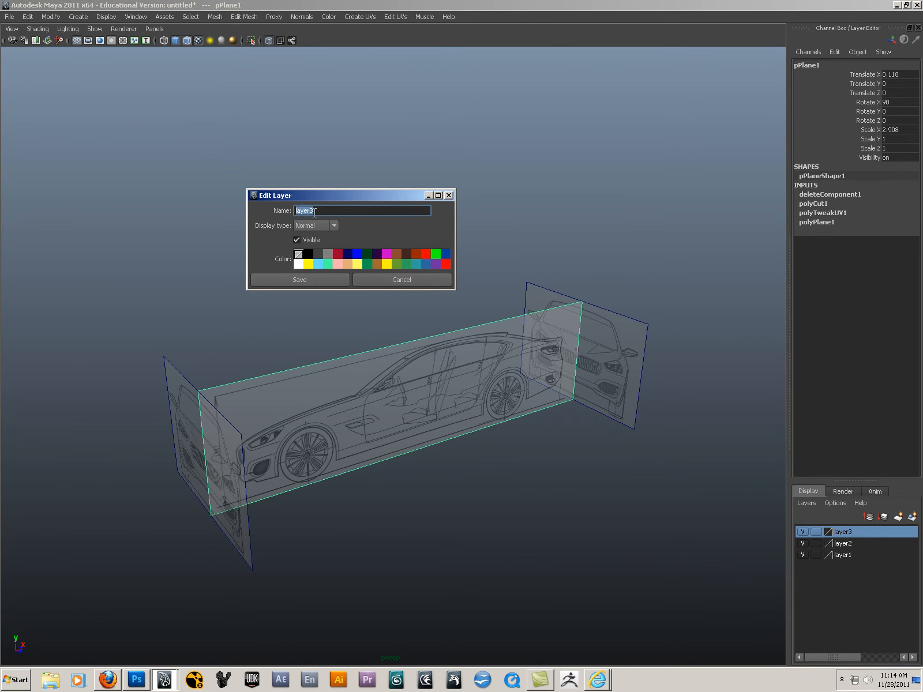
pyautogui.write('sider')
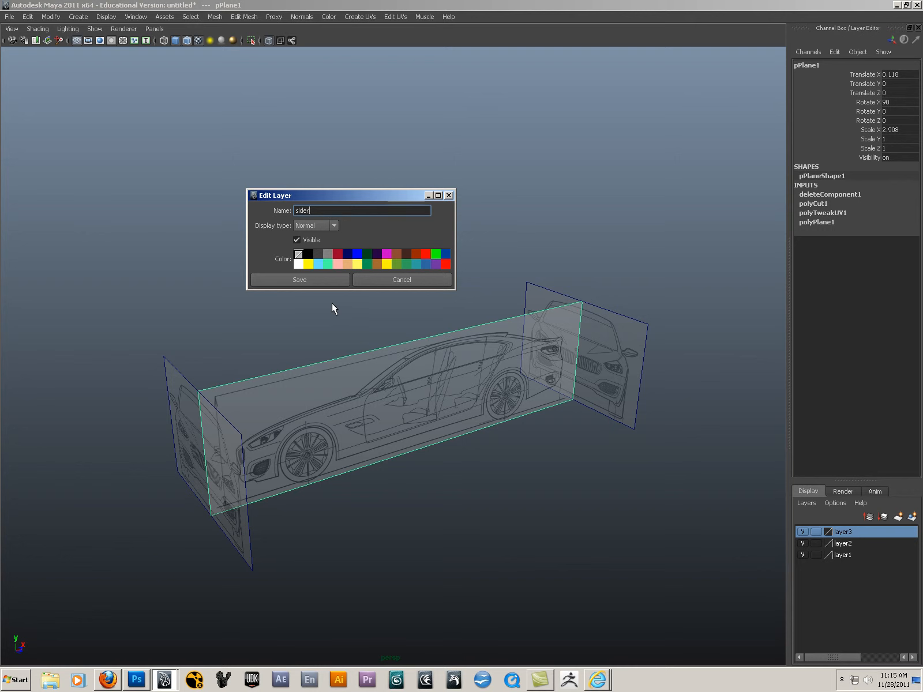
pyautogui.click(297, 279)
# - Select the front plane and rename the display layer layer2 as front_viewers
pyautogui.keyDown('alt'); pyautogui.moveTo(384, 410); pyautogui.dragTo(448, 402); pyautogui.keyUp('alt')
pyautogui.moveTo(241, 358); pyautogui.dragTo(242, 360)
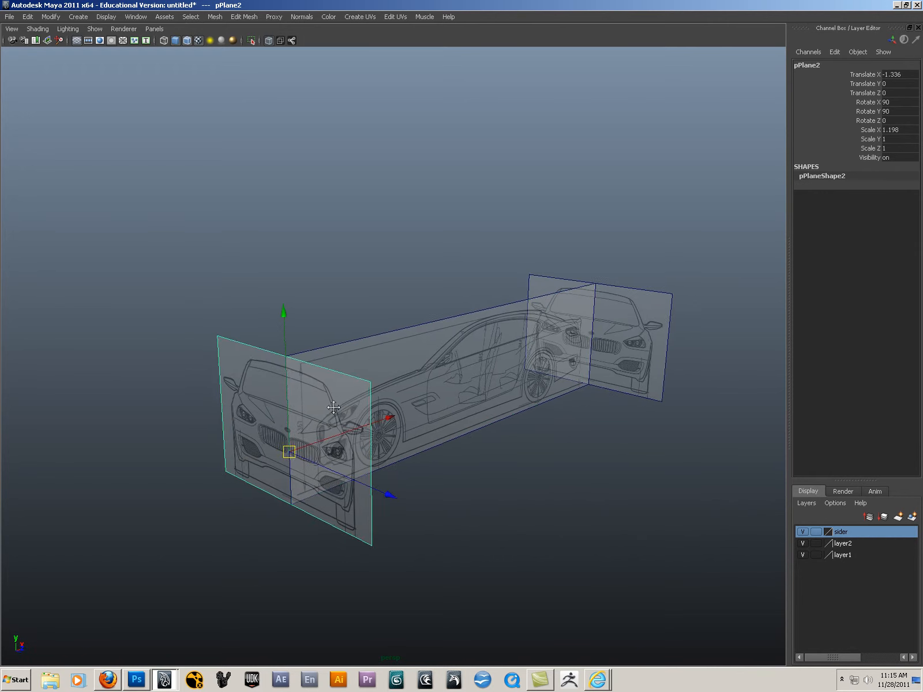
pyautogui.keyDown('alt'); pyautogui.moveTo(341, 439); pyautogui.dragTo(354, 447); pyautogui.keyUp('alt')
pyautogui.doubleClick(842, 544)
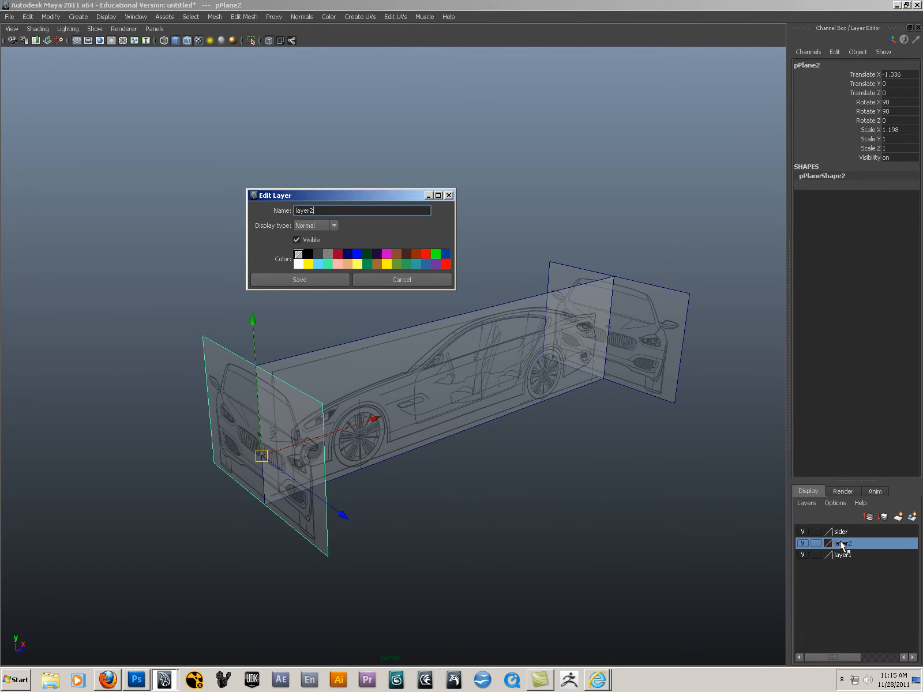
pyautogui.write('front_viewers')
pyautogui.click(309, 284)
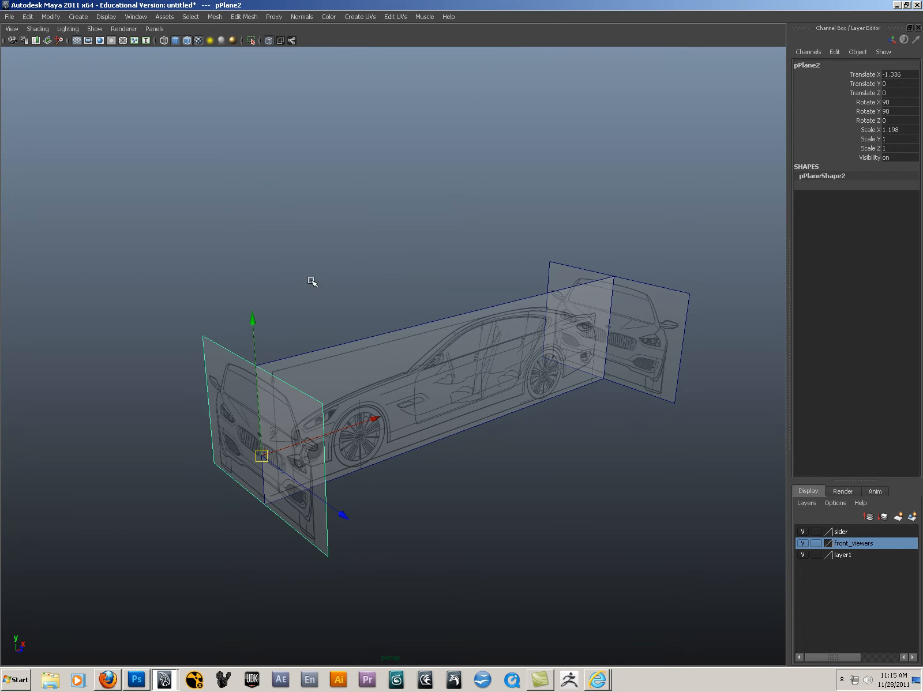
# - Rename the display layer layer1 as back_viewer
pyautogui.doubleClick(843, 554)
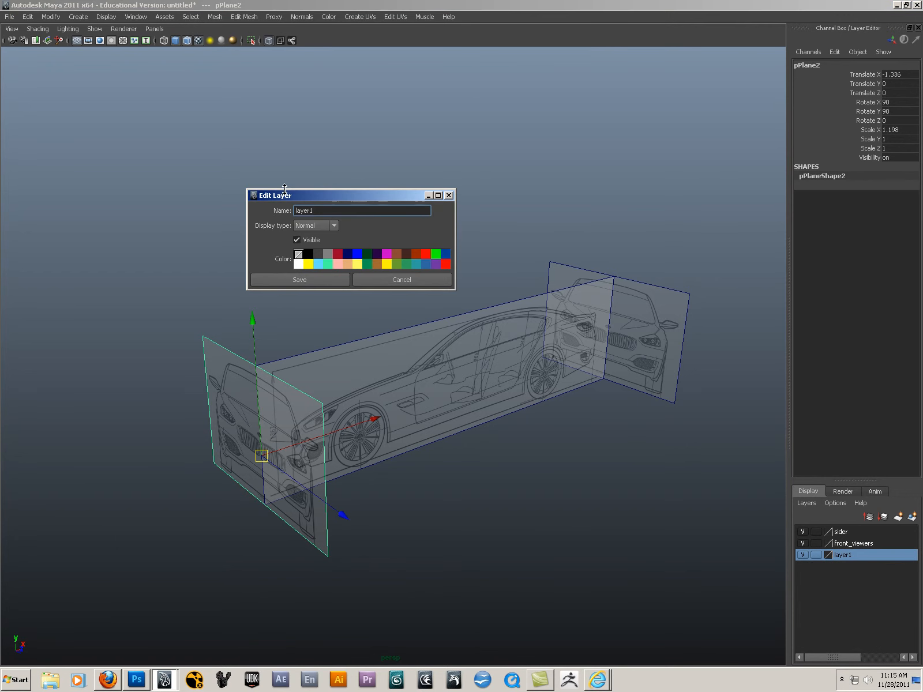
pyautogui.doubleClick(325, 210)
pyautogui.write('back_viewer')
pyautogui.click(295, 280)
# - Add the rear plane to the back_viewer layer
pyautogui.keyDown('alt'); pyautogui.moveTo(729, 458); pyautogui.dragTo(739, 458); pyautogui.keyUp('alt')
pyautogui.click(668, 370)
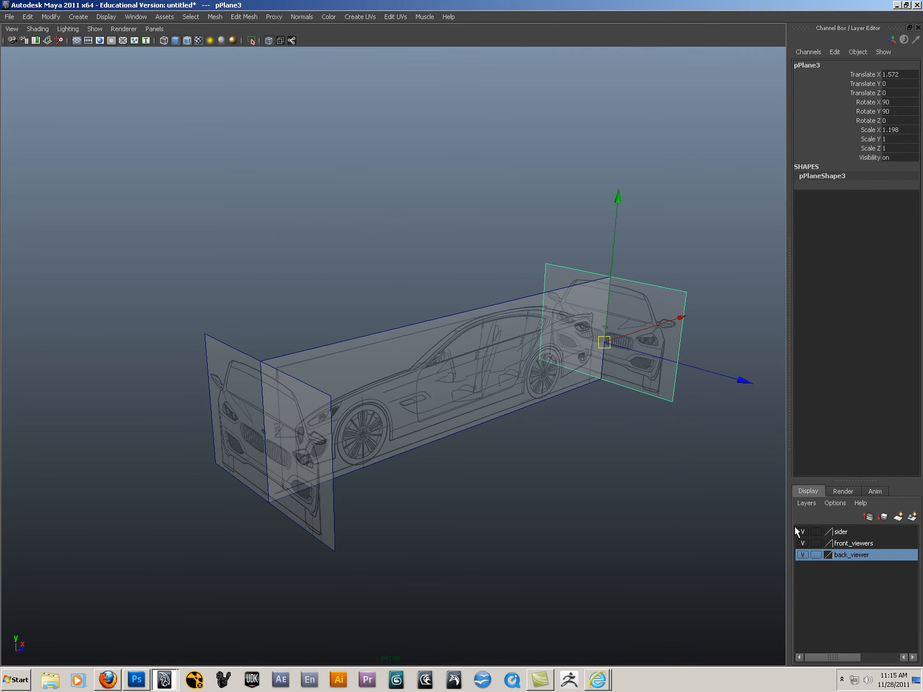
pyautogui.rightClick(843, 551)
pyautogui.click(854, 570)
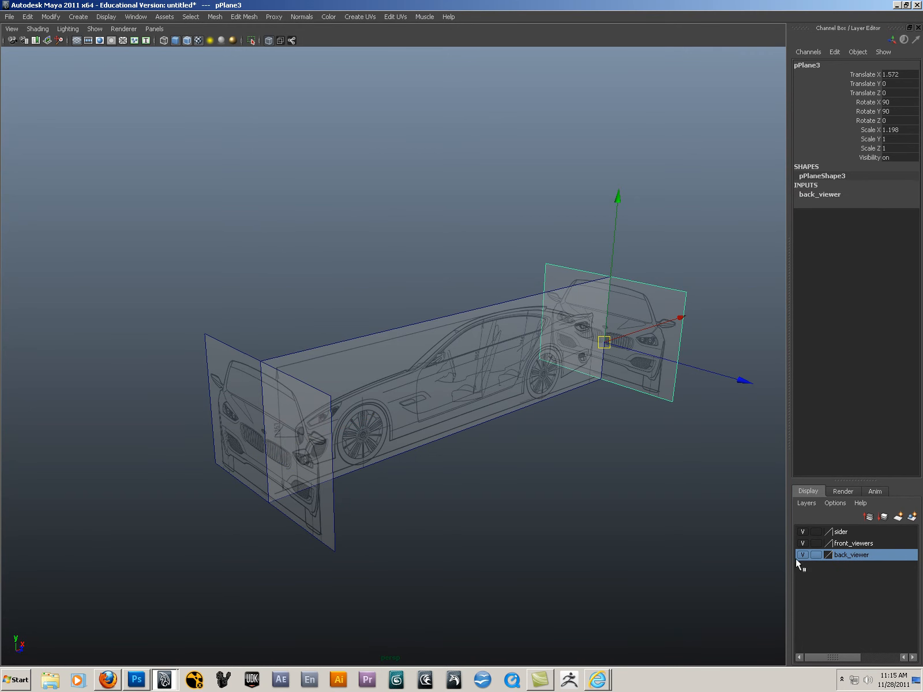
# - Toggle the back_viewer layer's visibility off and on, and cycle its display type through reference back to normal
pyautogui.click(803, 555)
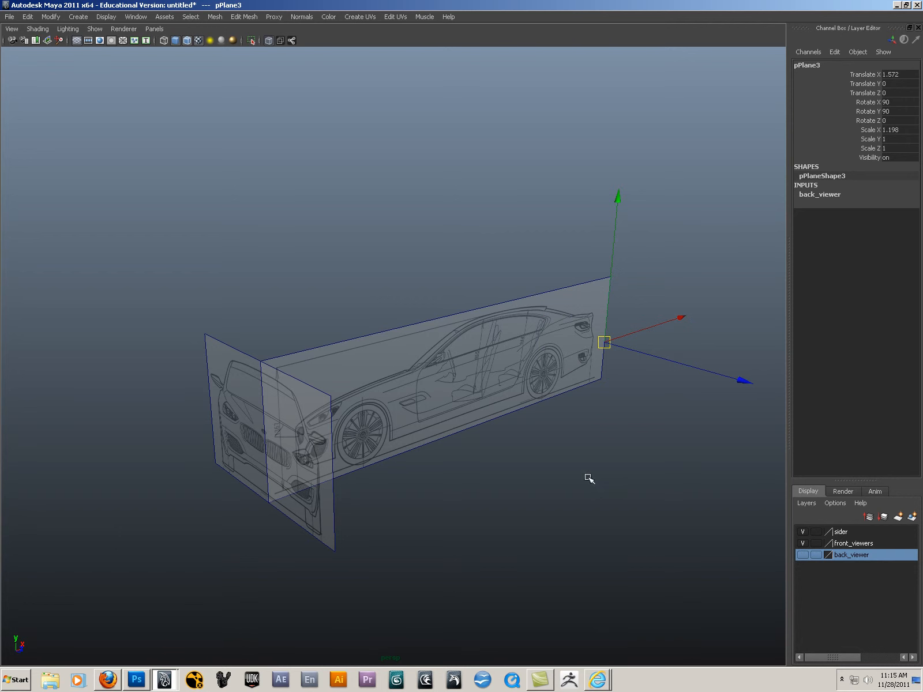
pyautogui.click(803, 555)
pyautogui.click(816, 555)
pyautogui.click(816, 555)
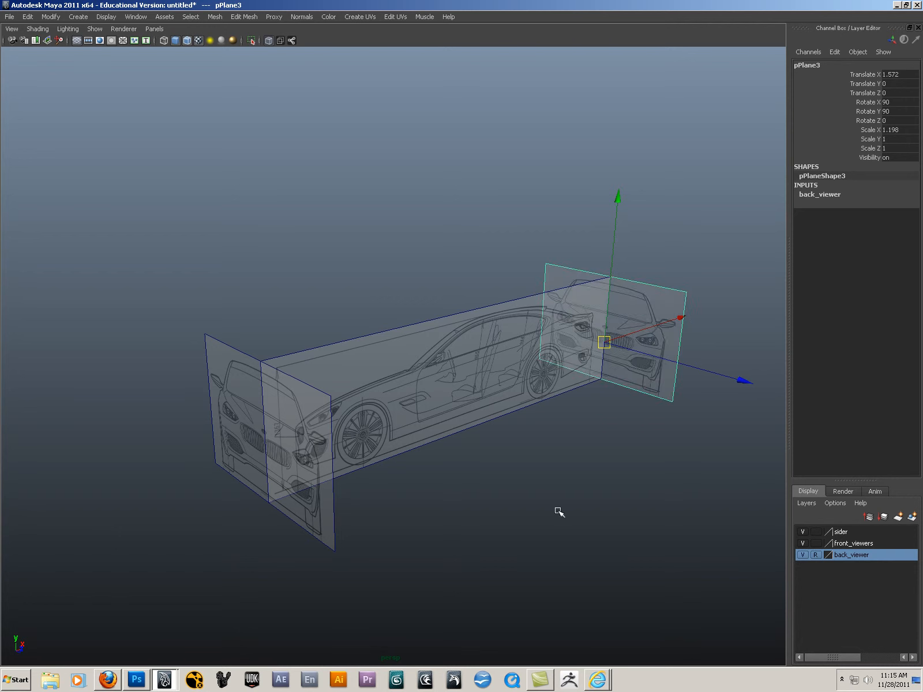
pyautogui.click(816, 555)
# - Add the side-view plane to the sider layer
pyautogui.click(468, 369)
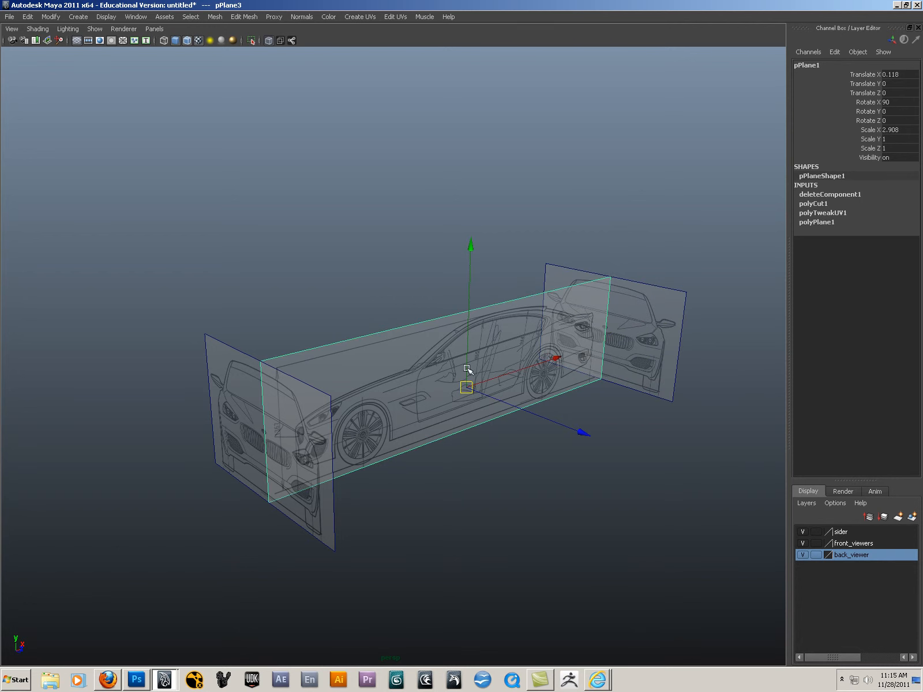
pyautogui.rightClick(837, 531)
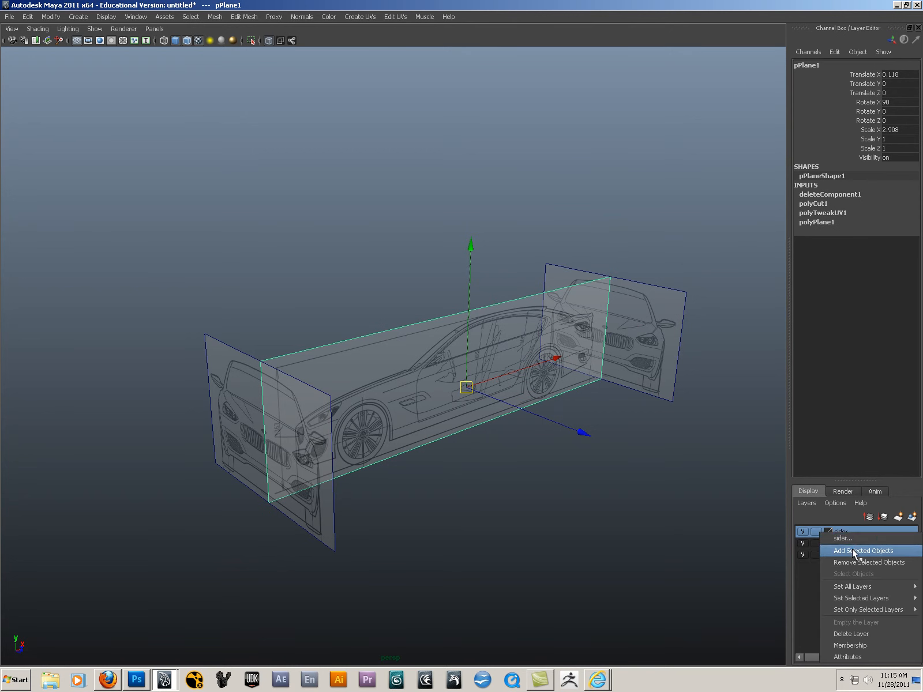
pyautogui.click(833, 553)
# - Add the front plane to the front_viewers layer and hide the sider layer
pyautogui.click(323, 506)
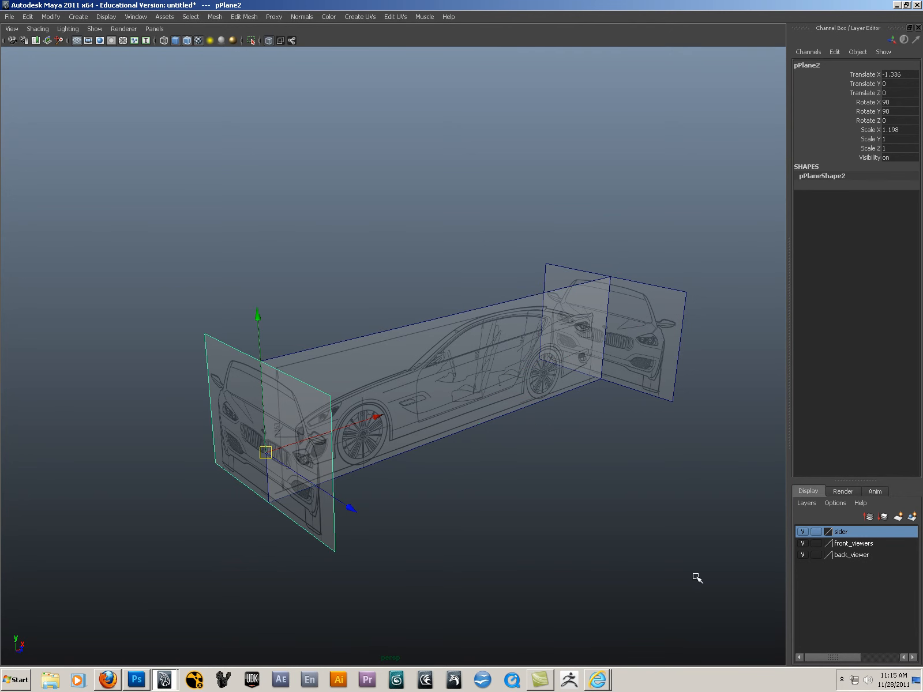
pyautogui.rightClick(843, 545)
pyautogui.click(847, 564)
pyautogui.keyDown('alt'); pyautogui.moveTo(584, 492); pyautogui.dragTo(593, 432); pyautogui.keyUp('alt')
pyautogui.click(802, 532)
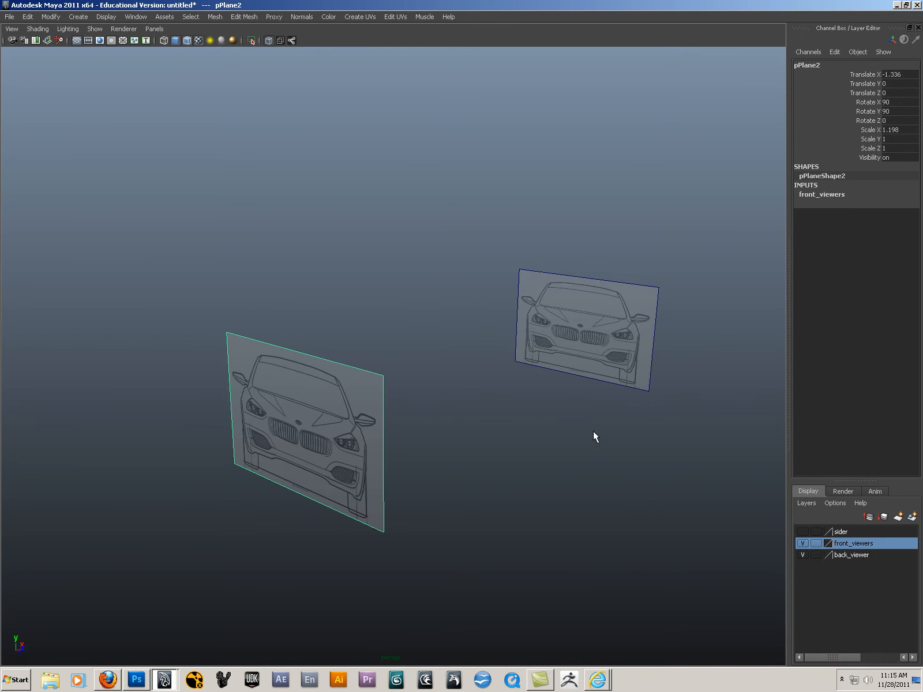
# - Duplicate the front view's lambert3 material together with its whole shading network
pyautogui.press('space')
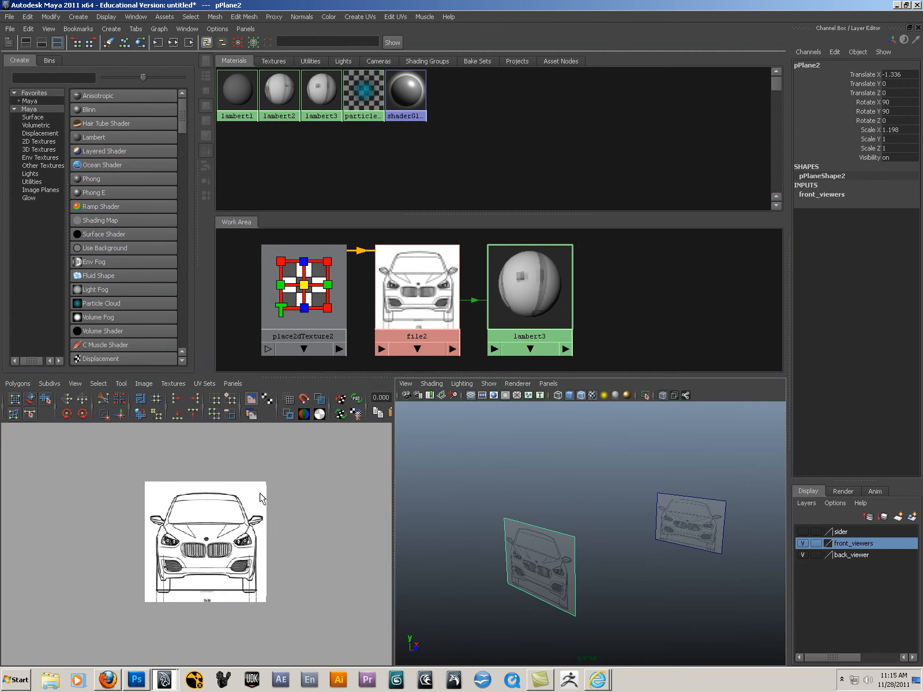
pyautogui.click(522, 299)
pyautogui.click(27, 29)
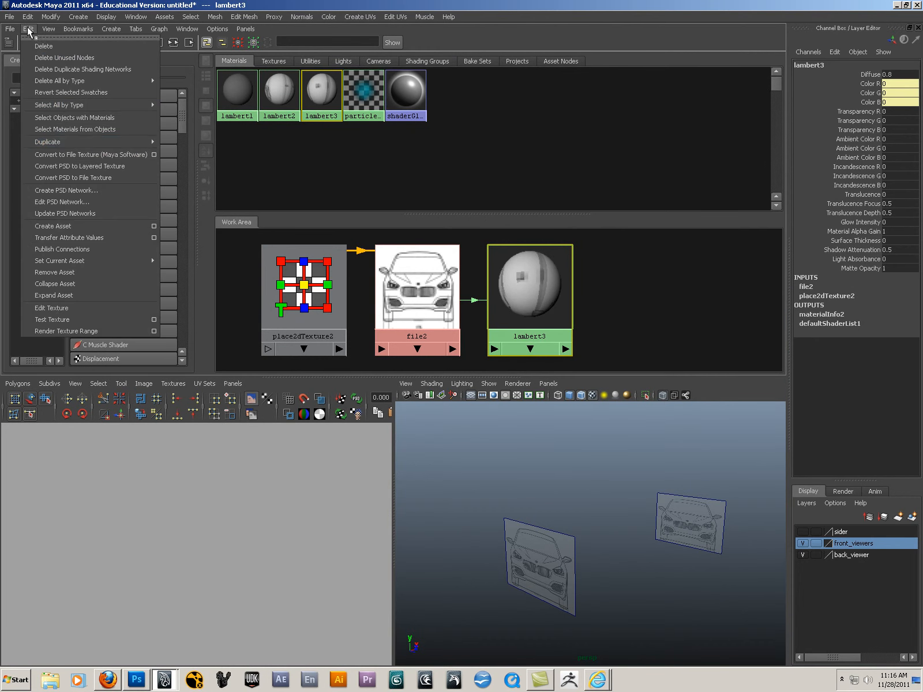
pyautogui.moveTo(64, 140)
pyautogui.click(206, 142)
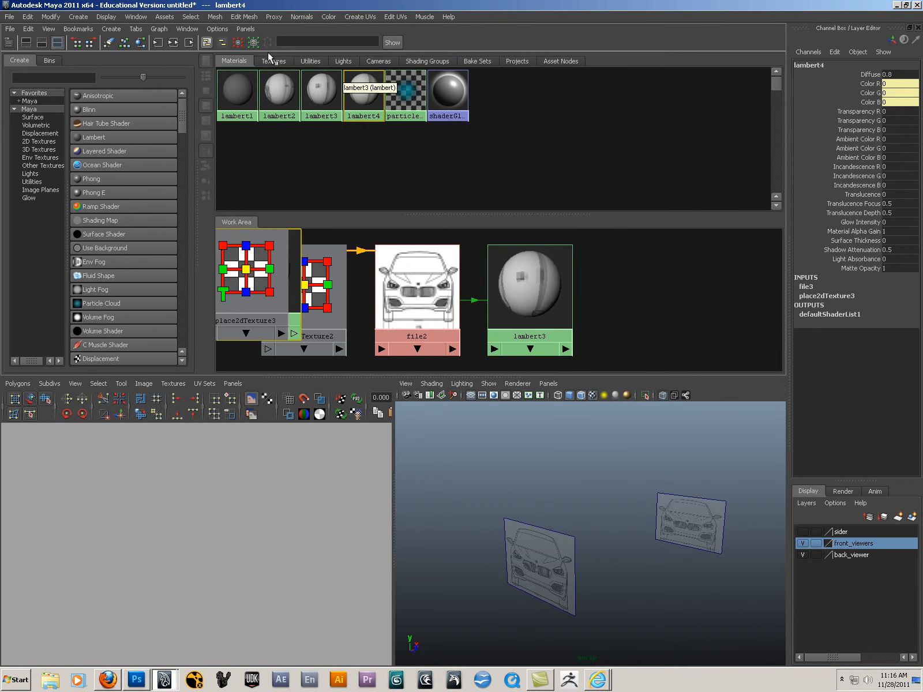
# - Load back_viewer.tga into the duplicated network's file texture and assign its lambert4 material to the rear plane
pyautogui.click(173, 44)
pyautogui.doubleClick(424, 289)
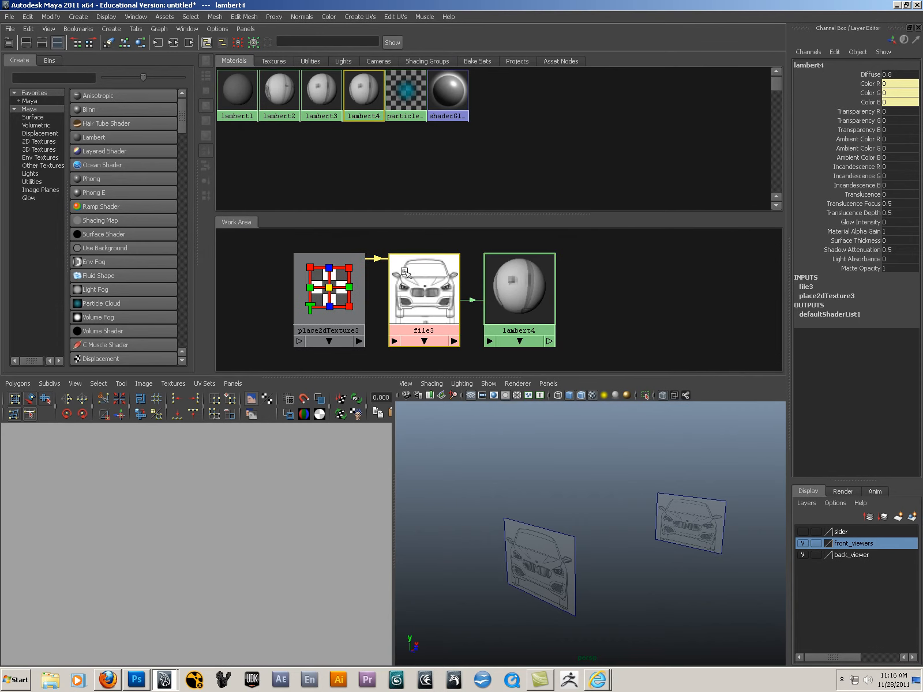
pyautogui.click(871, 226)
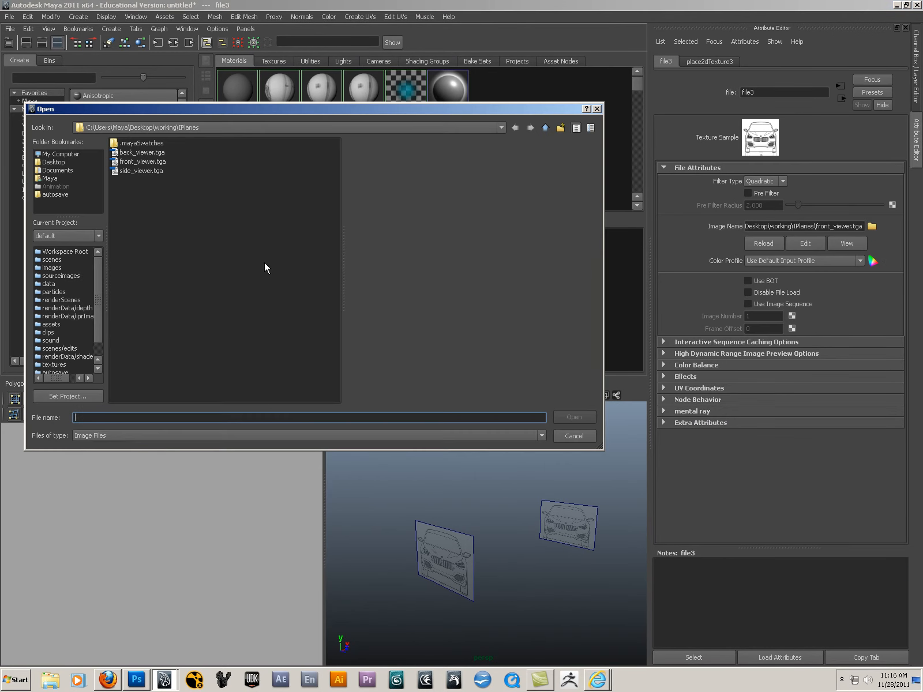
pyautogui.doubleClick(138, 152)
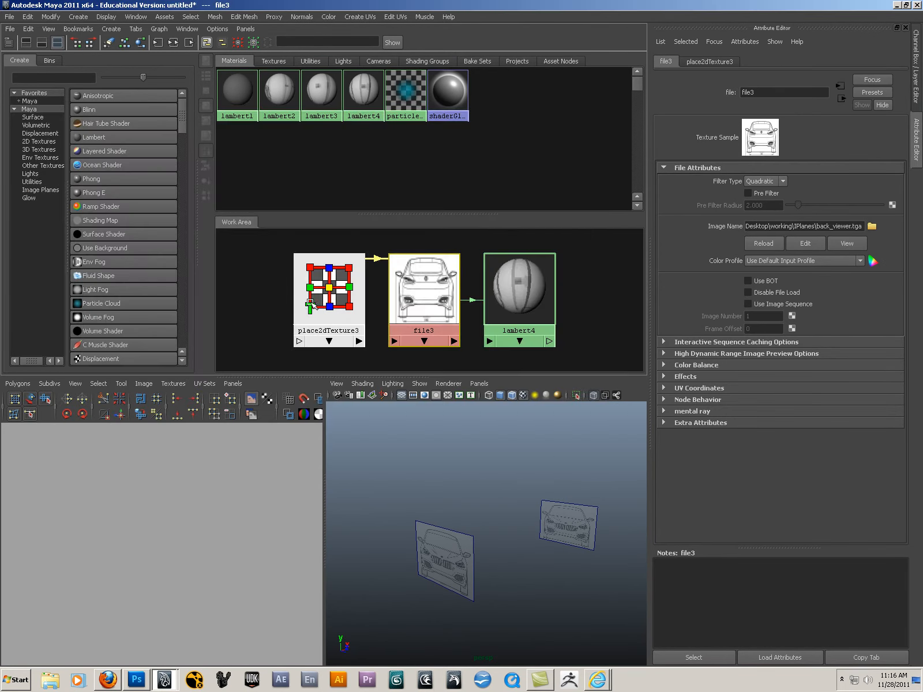
pyautogui.click(509, 337)
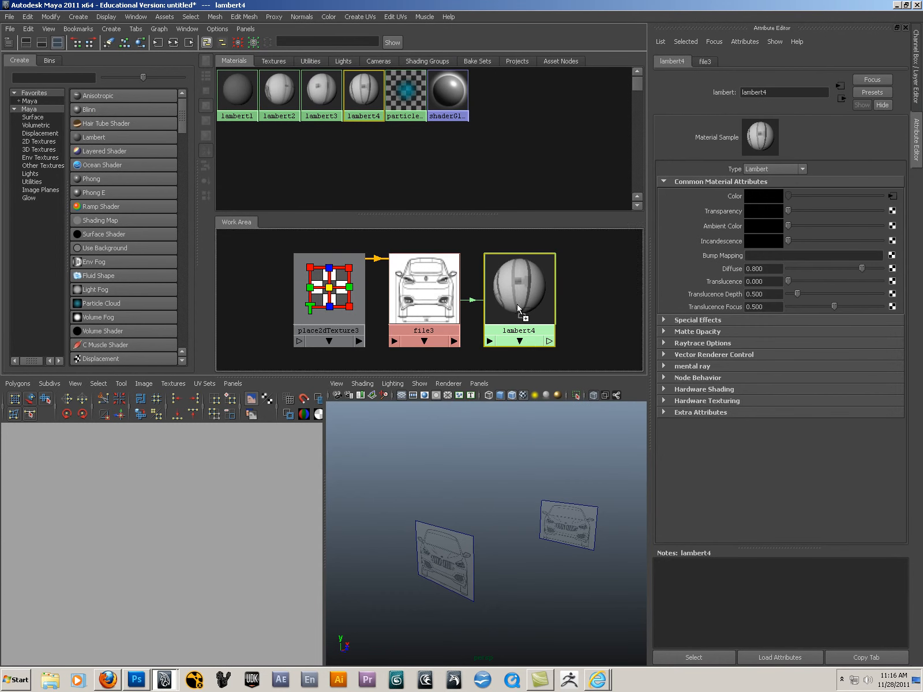
pyautogui.click(548, 516)
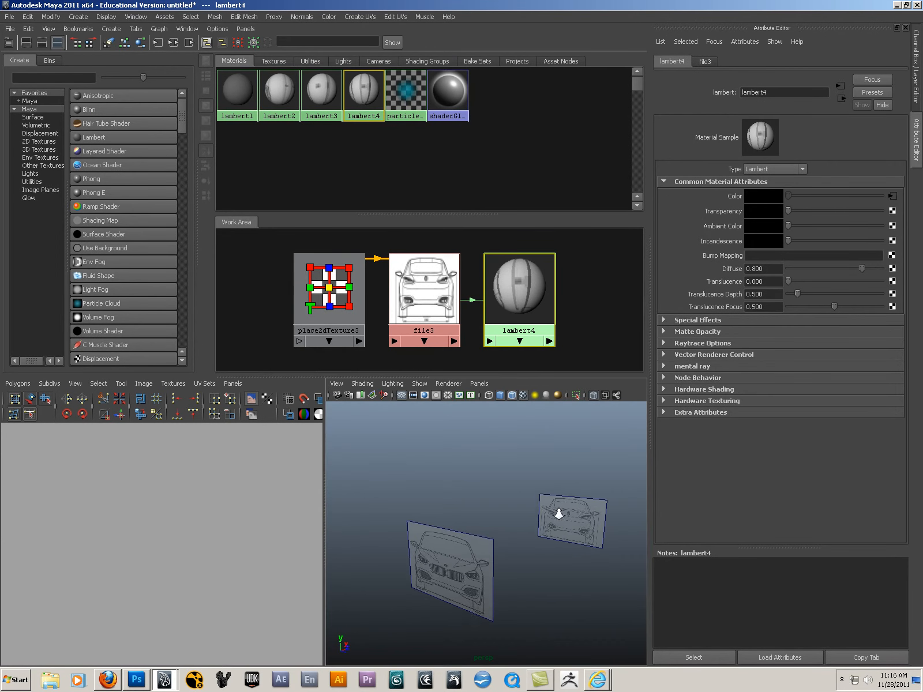
# - Show the overlapping front and rear planes head-on in a maximised side camera view with the attribute panel hidden
pyautogui.press('space')
pyautogui.moveTo(494, 459); pyautogui.dragTo(512, 470)
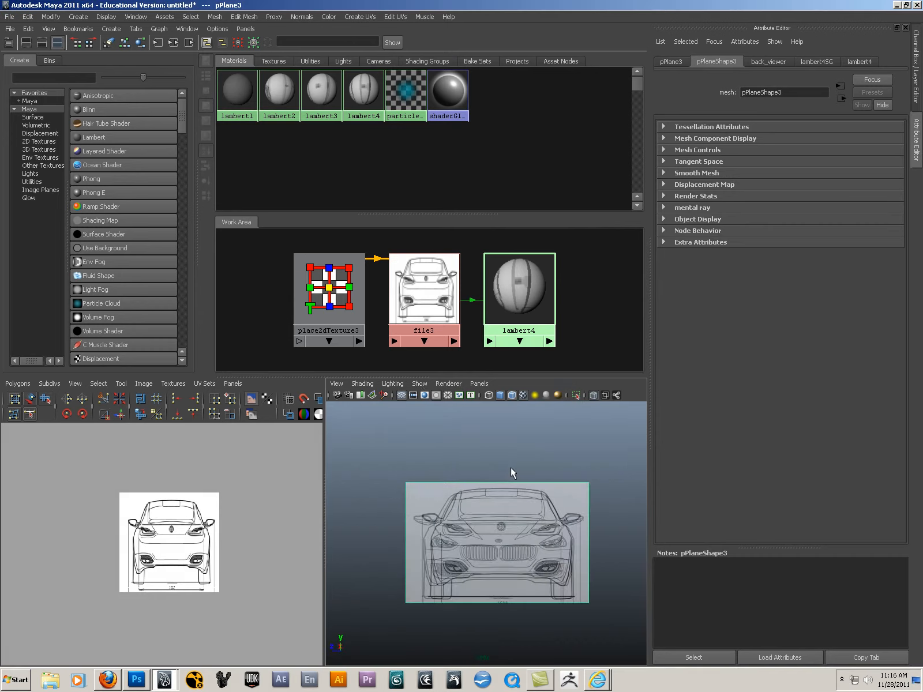
pyautogui.press('space')
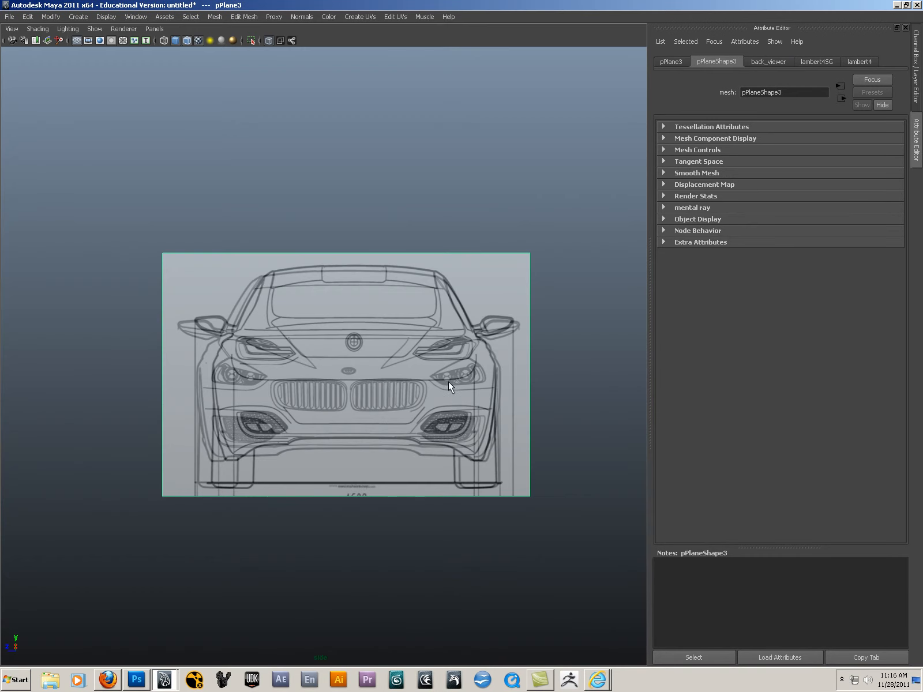
pyautogui.click(916, 38)
pyautogui.click(920, 33)
pyautogui.keyDown('alt'); pyautogui.moveTo(501, 349); pyautogui.dragTo(537, 332, button='right'); pyautogui.keyUp('alt')
pyautogui.keyDown('alt'); pyautogui.moveTo(537, 333); pyautogui.dragTo(527, 339, button='middle'); pyautogui.keyUp('alt')
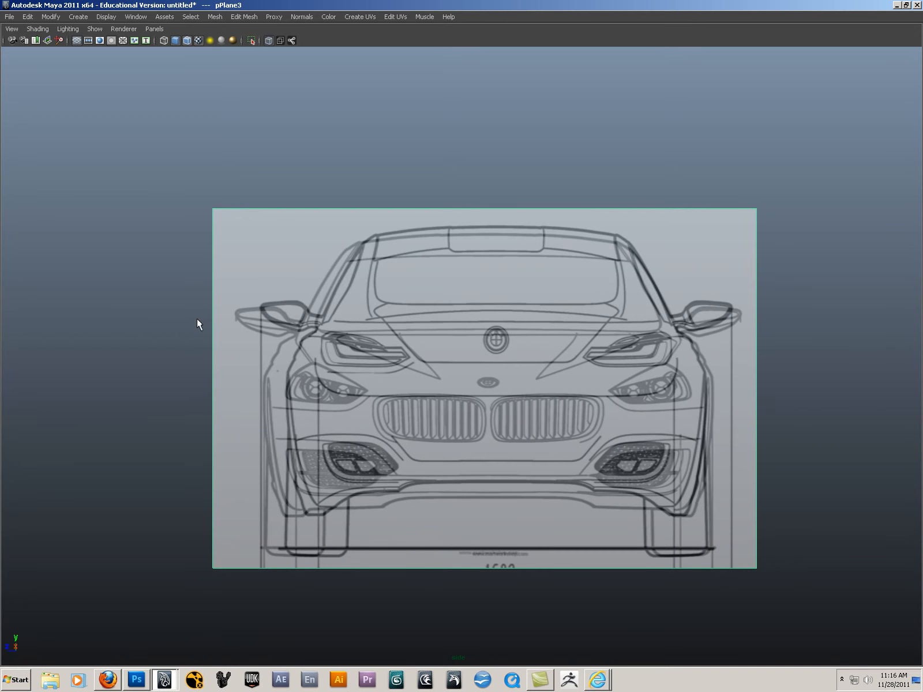
# - Raise the rear plane's top-edge UVs to about V 0.987 so the back view's roofline matches the front view
pyautogui.press('space')
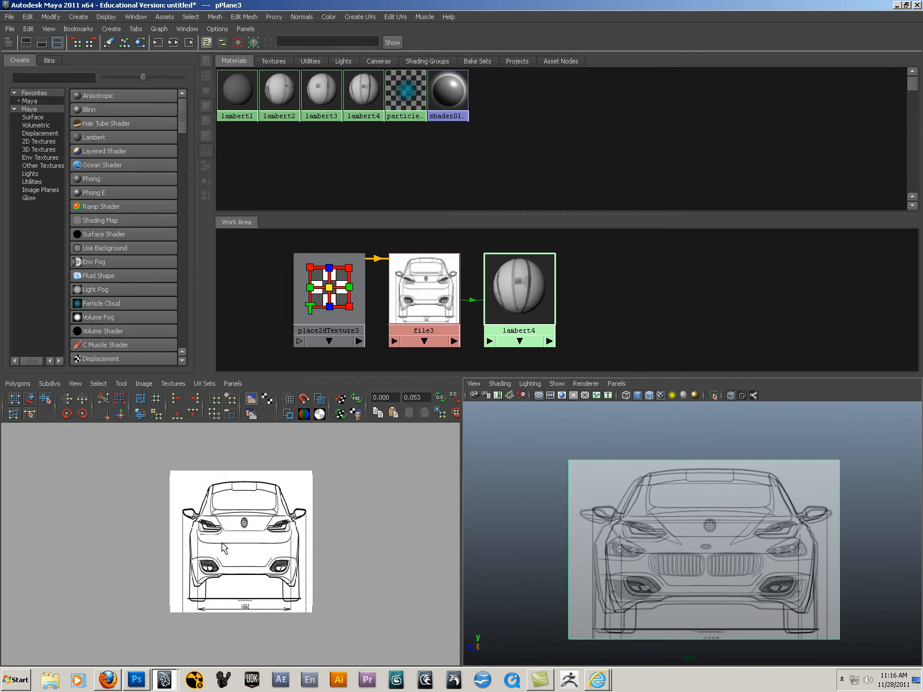
pyautogui.moveTo(163, 456); pyautogui.dragTo(415, 527)
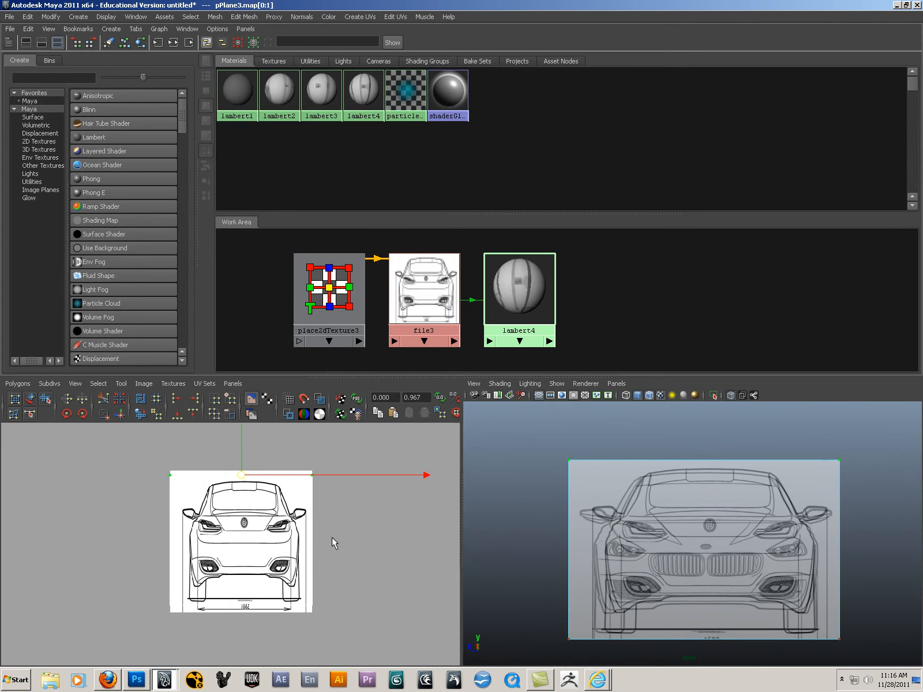
pyautogui.scroll(8, 628, 513)
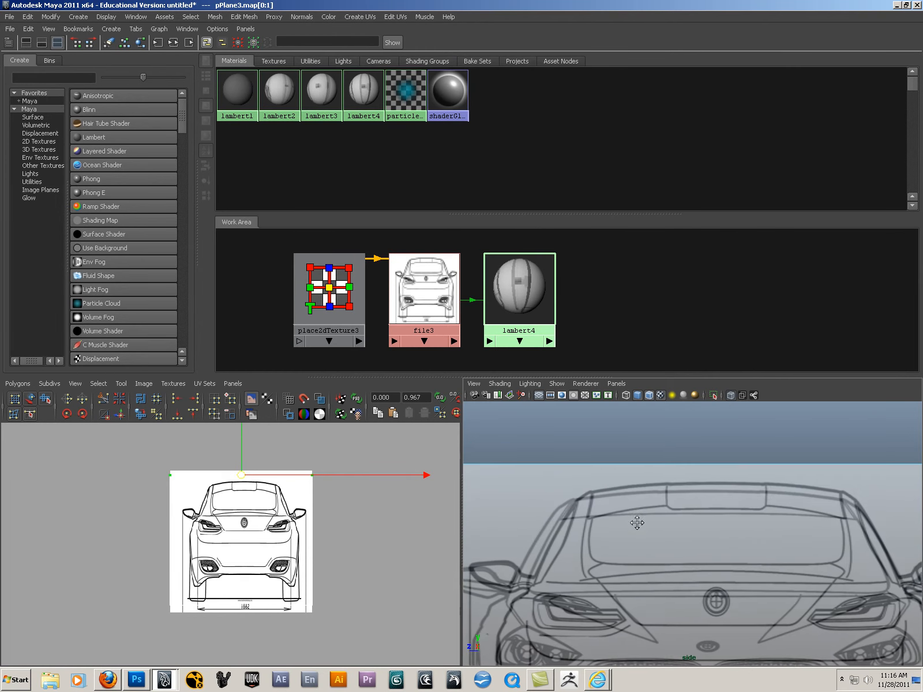
pyautogui.scroll(1, 296, 507)
pyautogui.keyDown('alt'); pyautogui.moveTo(294, 504); pyautogui.dragTo(290, 571, button='middle'); pyautogui.keyUp('alt')
pyautogui.scroll(3, 225, 492)
pyautogui.moveTo(242, 480); pyautogui.dragTo(242, 475)
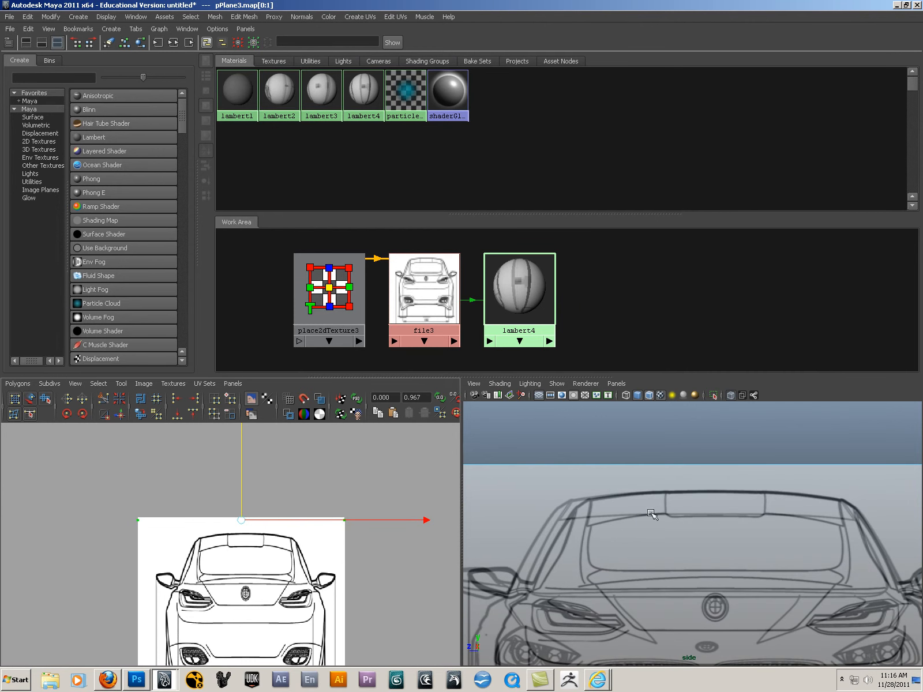
# - Fine-tune the vertical position of the rear plane's bottom-edge UVs against the front view's ground line and tyres
pyautogui.scroll(-10, 597, 510)
pyautogui.scroll(8, 571, 501)
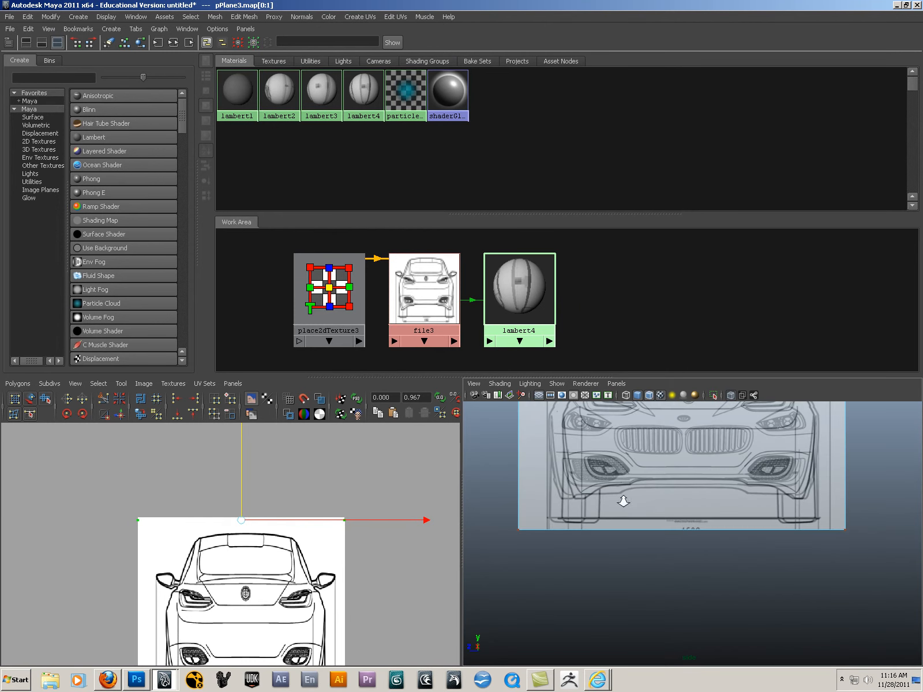
pyautogui.keyDown('alt'); pyautogui.moveTo(255, 541); pyautogui.dragTo(222, 539, button='right'); pyautogui.keyUp('alt')
pyautogui.keyDown('alt'); pyautogui.moveTo(222, 539); pyautogui.dragTo(250, 486, button='middle'); pyautogui.keyUp('alt')
pyautogui.keyDown('alt'); pyautogui.moveTo(173, 586); pyautogui.dragTo(141, 593, button='right'); pyautogui.keyUp('alt')
pyautogui.moveTo(141, 591); pyautogui.dragTo(392, 657)
pyautogui.keyDown('alt'); pyautogui.moveTo(227, 577); pyautogui.dragTo(284, 583, button='right'); pyautogui.keyUp('alt')
pyautogui.keyDown('alt'); pyautogui.moveTo(284, 582); pyautogui.dragTo(277, 555, button='middle'); pyautogui.keyUp('alt')
pyautogui.keyDown('alt'); pyautogui.moveTo(555, 554); pyautogui.dragTo(591, 573, button='right'); pyautogui.keyUp('alt')
pyautogui.keyDown('alt'); pyautogui.moveTo(591, 572); pyautogui.dragTo(697, 605, button='middle'); pyautogui.keyUp('alt')
pyautogui.keyDown('alt'); pyautogui.moveTo(595, 569); pyautogui.dragTo(760, 606, button='right'); pyautogui.keyUp('alt')
pyautogui.keyDown('alt'); pyautogui.moveTo(609, 607); pyautogui.dragTo(674, 603, button='middle'); pyautogui.keyUp('alt')
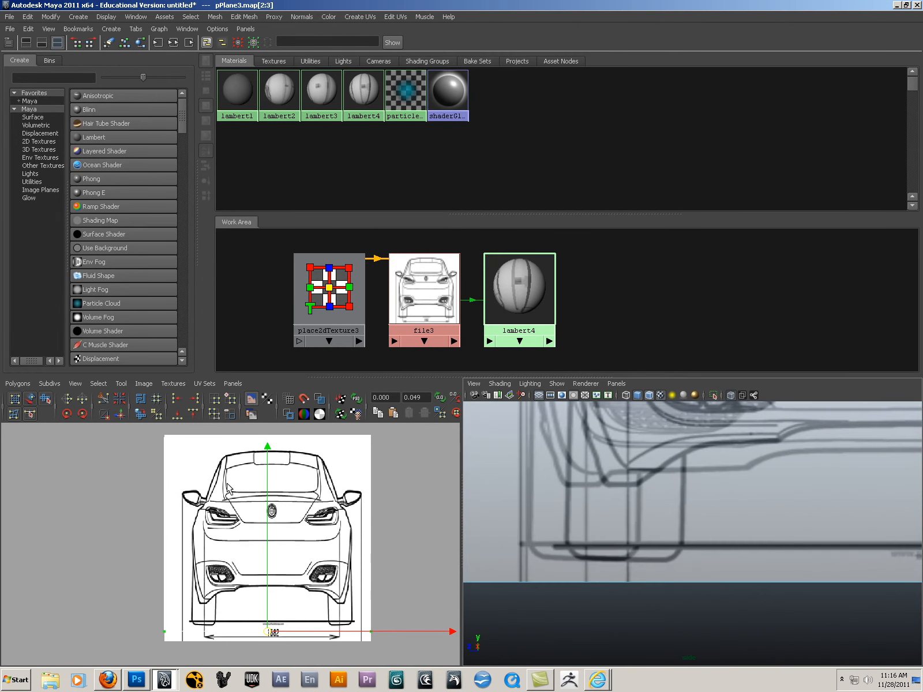
pyautogui.moveTo(267, 456); pyautogui.dragTo(268, 456)
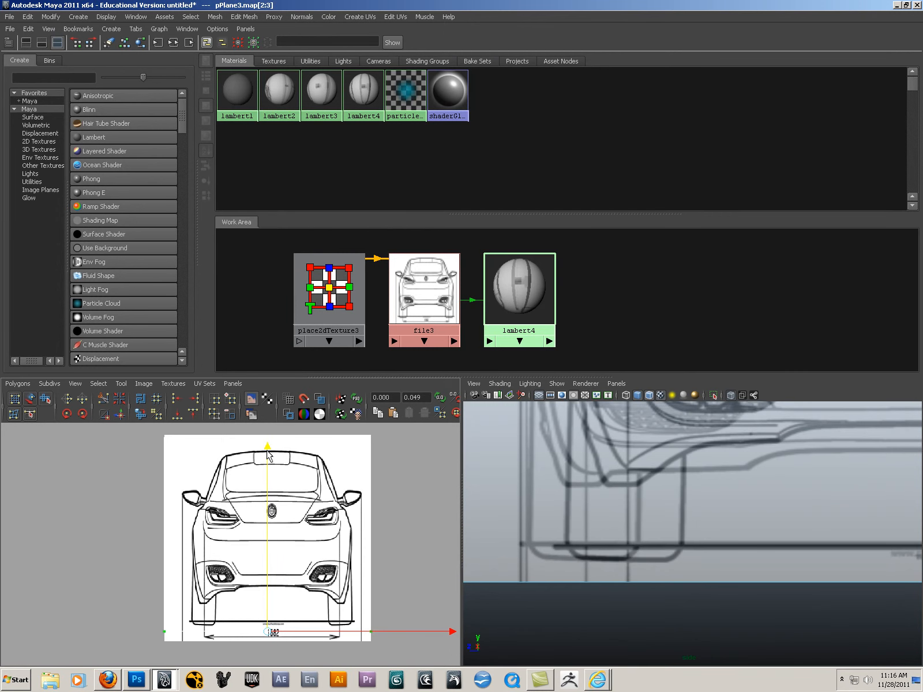
# - Move the rear plane's left-edge UVs inward until the left mirror and body outline align with the front view
pyautogui.scroll(-6, 680, 524)
pyautogui.scroll(-1, 187, 507)
pyautogui.keyDown('alt'); pyautogui.moveTo(188, 508); pyautogui.dragTo(185, 505, button='right'); pyautogui.keyUp('alt')
pyautogui.moveTo(148, 443); pyautogui.dragTo(244, 642)
pyautogui.keyDown('alt'); pyautogui.moveTo(676, 507); pyautogui.dragTo(651, 584, button='middle'); pyautogui.keyUp('alt')
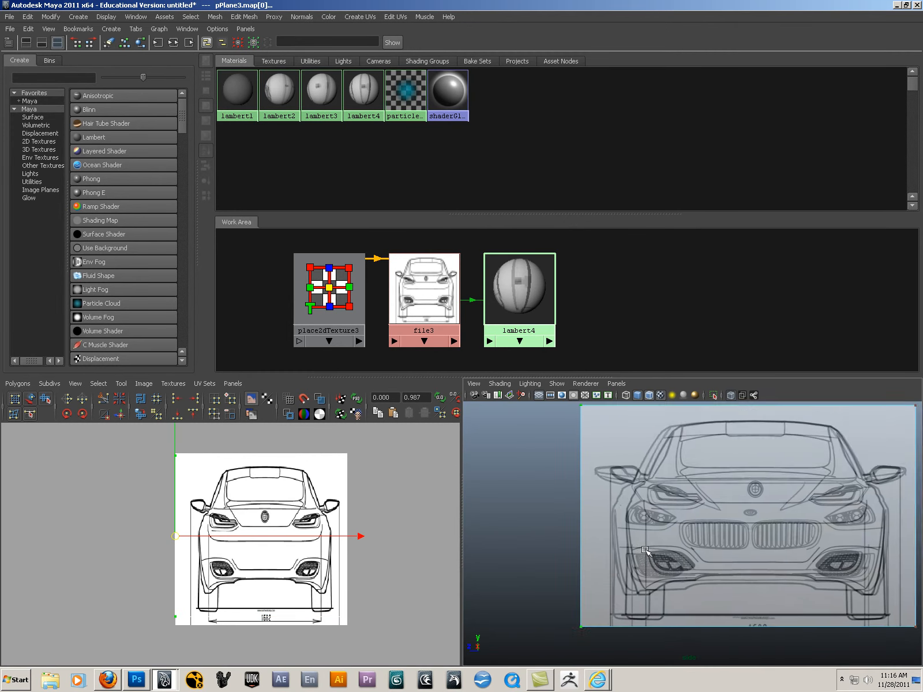
pyautogui.scroll(3, 645, 550)
pyautogui.scroll(5, 599, 486)
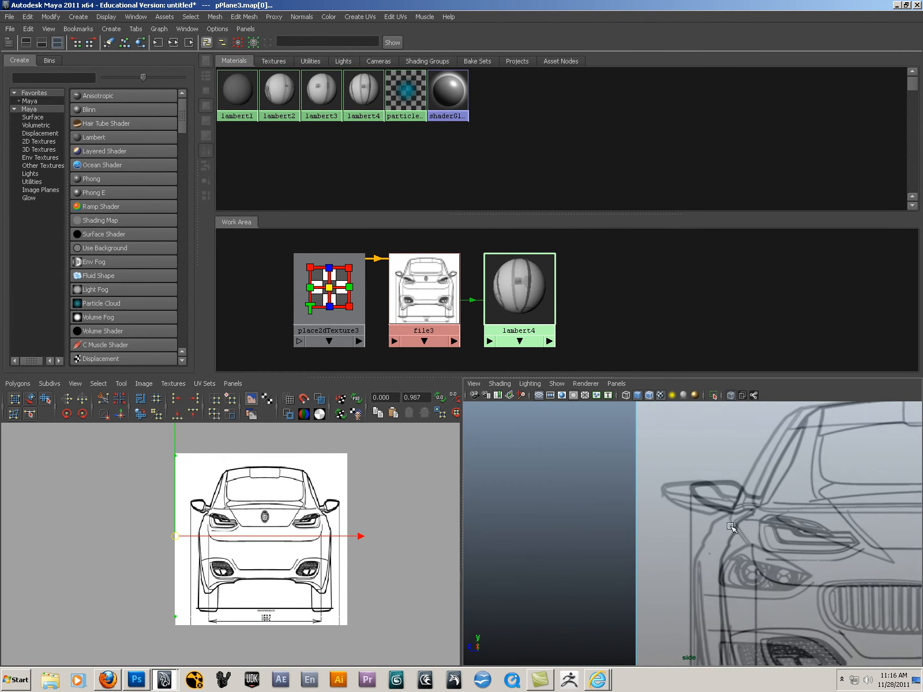
pyautogui.scroll(3, 732, 526)
pyautogui.moveTo(361, 536); pyautogui.dragTo(367, 539)
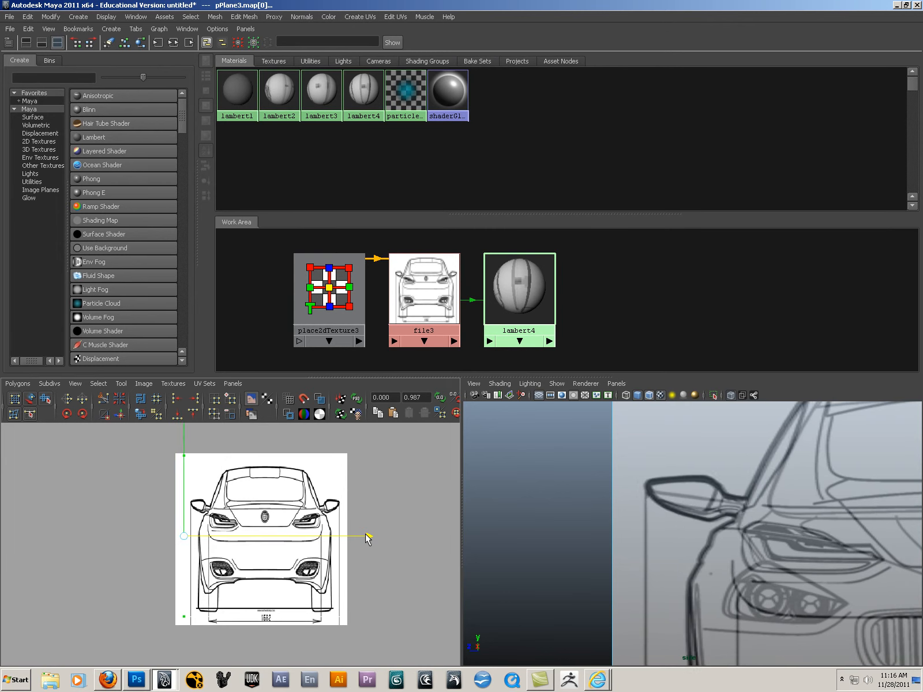
# - Move the rear plane's right-edge UVs inward until the right mirror and body outline align with the front view
pyautogui.scroll(-2, 374, 490)
pyautogui.moveTo(289, 450); pyautogui.dragTo(417, 667)
pyautogui.scroll(-10, 701, 527)
pyautogui.keyDown('alt'); pyautogui.moveTo(700, 527); pyautogui.dragTo(550, 514, button='middle'); pyautogui.keyUp('alt')
pyautogui.keyDown('alt'); pyautogui.moveTo(550, 514); pyautogui.dragTo(773, 519, button='right'); pyautogui.keyUp('alt')
pyautogui.keyDown('alt'); pyautogui.moveTo(713, 479); pyautogui.dragTo(709, 537, button='middle'); pyautogui.keyUp('alt')
pyautogui.moveTo(358, 535); pyautogui.dragTo(352, 536)
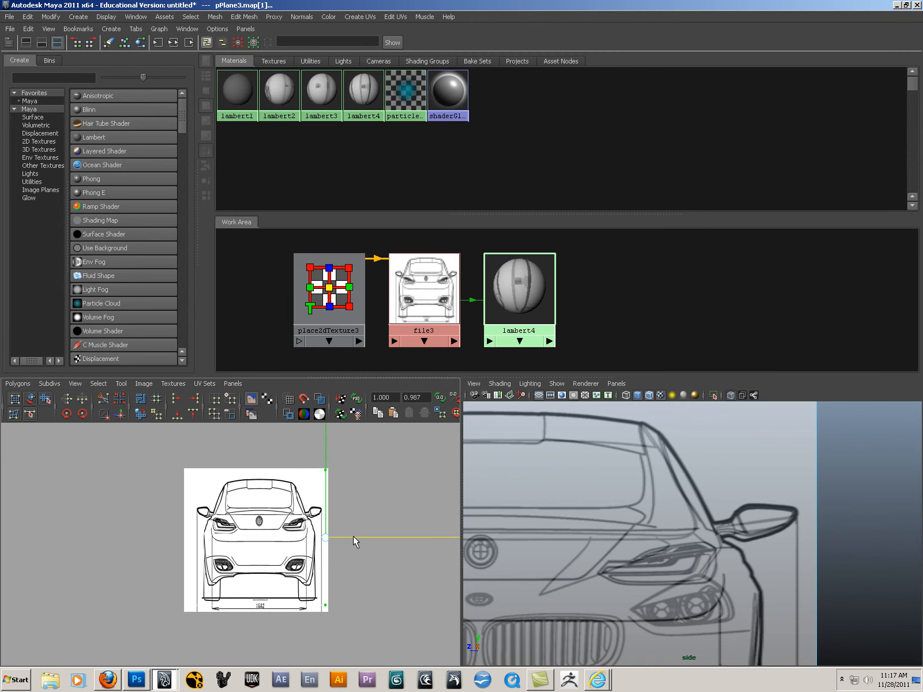
pyautogui.keyDown('alt'); pyautogui.moveTo(681, 562); pyautogui.dragTo(623, 569, button='right'); pyautogui.keyUp('alt')
pyautogui.keyDown('alt'); pyautogui.moveTo(623, 569); pyautogui.dragTo(682, 528, button='middle'); pyautogui.keyUp('alt')
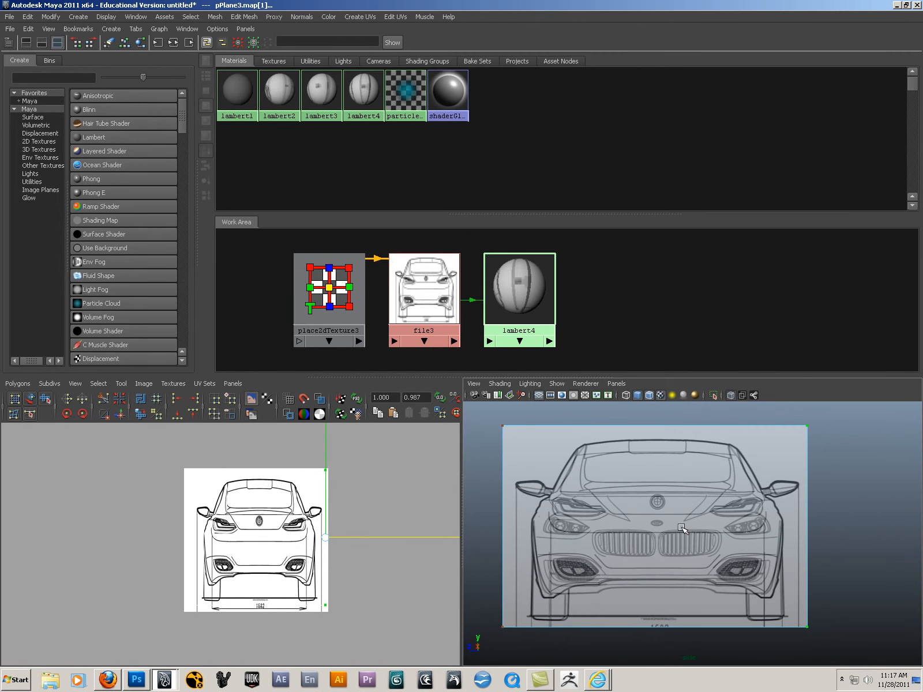
# - Switch to a maximised perspective view and select the rear plane in object mode
pyautogui.press('space')
pyautogui.moveTo(681, 527); pyautogui.dragTo(682, 474)
pyautogui.press('space')
pyautogui.keyDown('alt'); pyautogui.moveTo(667, 454); pyautogui.dragTo(615, 460, button='middle'); pyautogui.keyUp('alt')
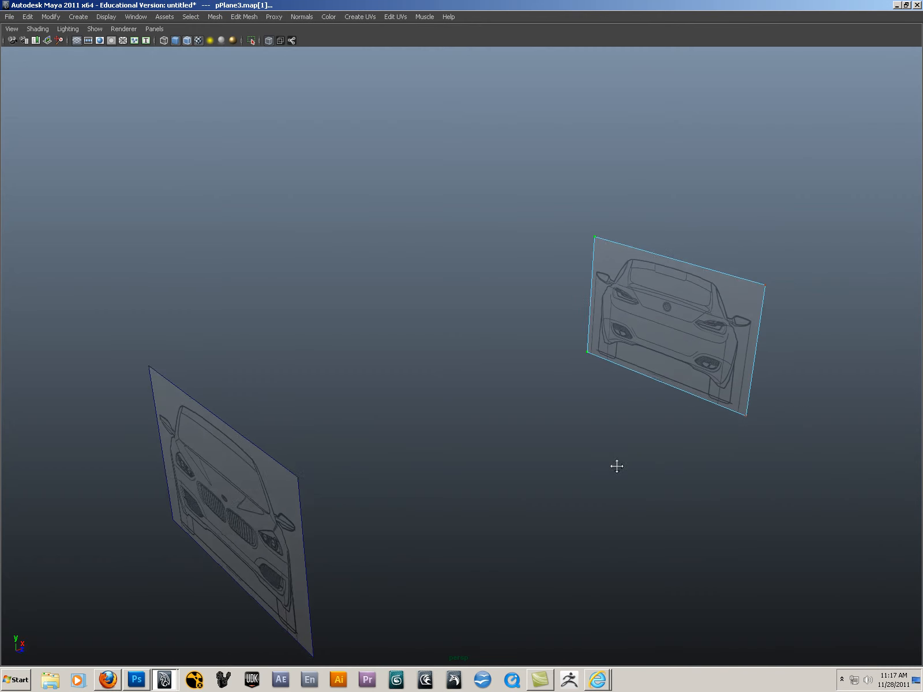
pyautogui.moveTo(666, 355); pyautogui.dragTo(646, 326, button='right')
pyautogui.click(680, 320)
# - Show the channel box with the layer editor and make the sider layer visible again
pyautogui.press('space')
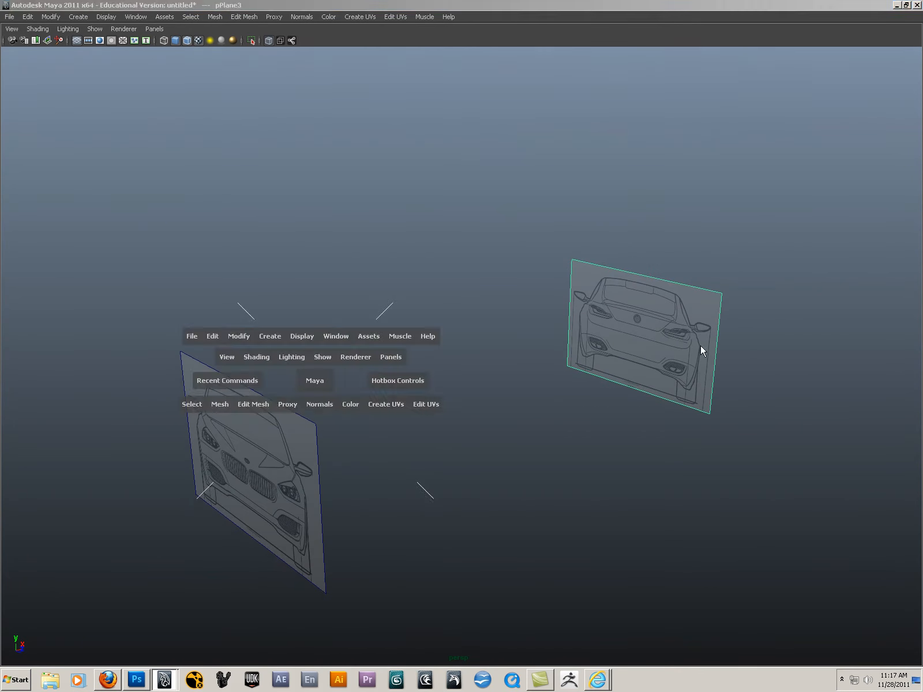
pyautogui.moveTo(700, 344); pyautogui.dragTo(732, 489)
pyautogui.click(802, 532)
pyautogui.keyDown('alt'); pyautogui.moveTo(635, 433); pyautogui.dragTo(520, 389, button='right'); pyautogui.keyUp('alt')
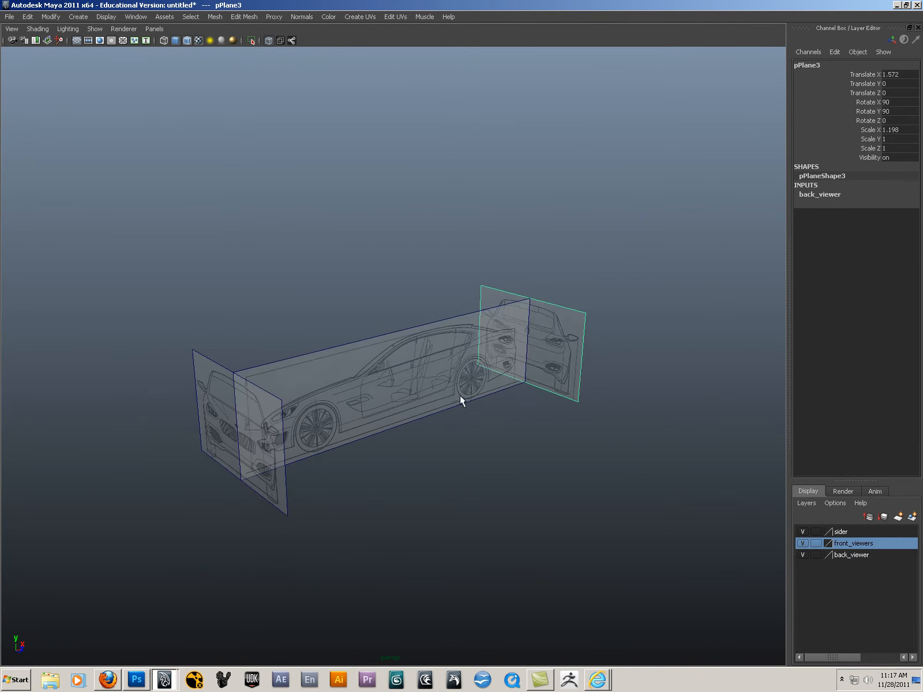
# - Duplicate the side-view plane and try laying the copy flat with Rotate X set to 0
pyautogui.click(410, 356)
pyautogui.press('w')
pyautogui.keyDown('alt'); pyautogui.moveTo(411, 356); pyautogui.dragTo(438, 388); pyautogui.keyUp('alt')
pyautogui.hotkey('ctrl', 'd')
pyautogui.press('e')
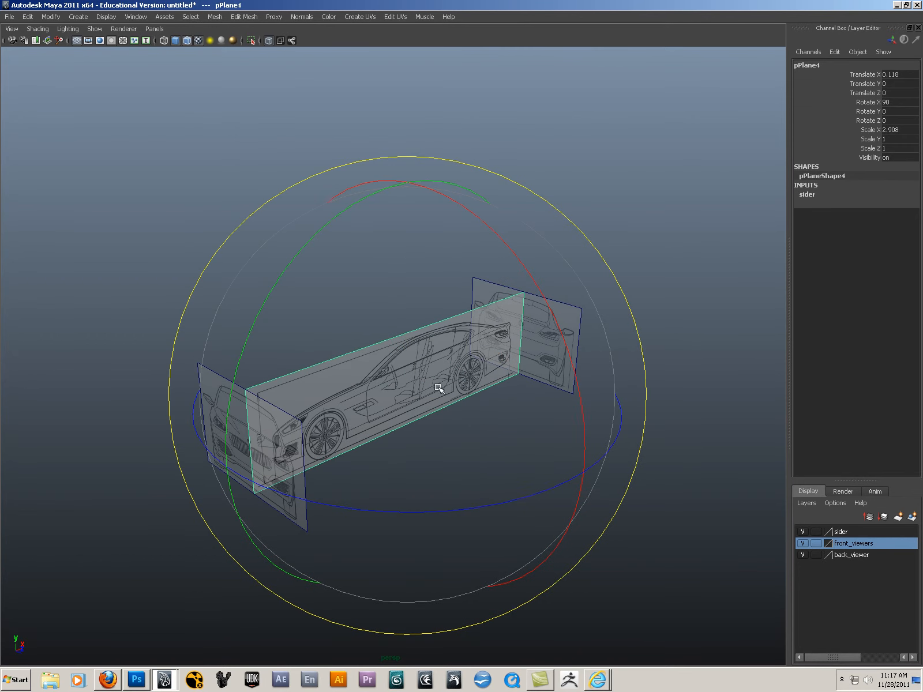
pyautogui.moveTo(506, 255); pyautogui.dragTo(441, 188)
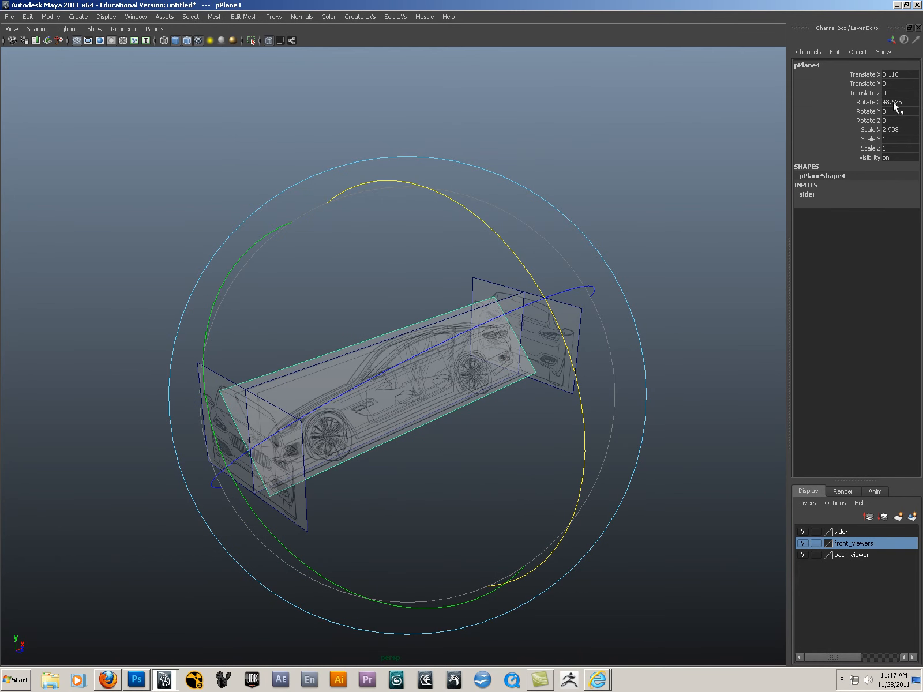
pyautogui.write('90')
pyautogui.press('Return')
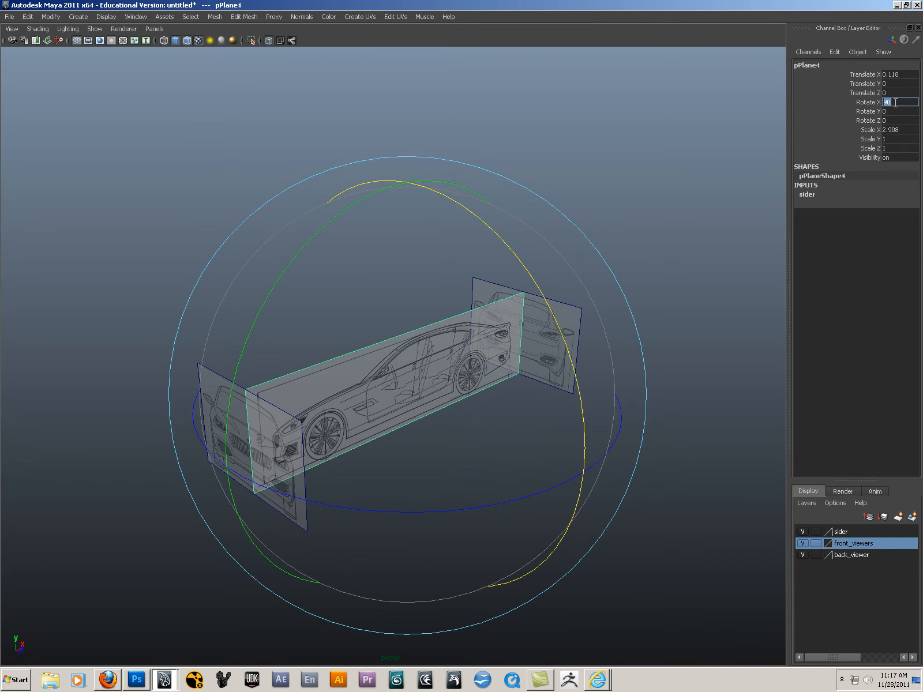
pyautogui.write('0')
pyautogui.press('Return')
# - Try scaling the flat copy of the side plane, and delete that copy
pyautogui.keyDown('alt'); pyautogui.moveTo(488, 417); pyautogui.dragTo(471, 469); pyautogui.keyUp('alt')
pyautogui.press('q')
pyautogui.press('r')
pyautogui.moveTo(619, 425); pyautogui.dragTo(493, 427)
pyautogui.press('Delete')
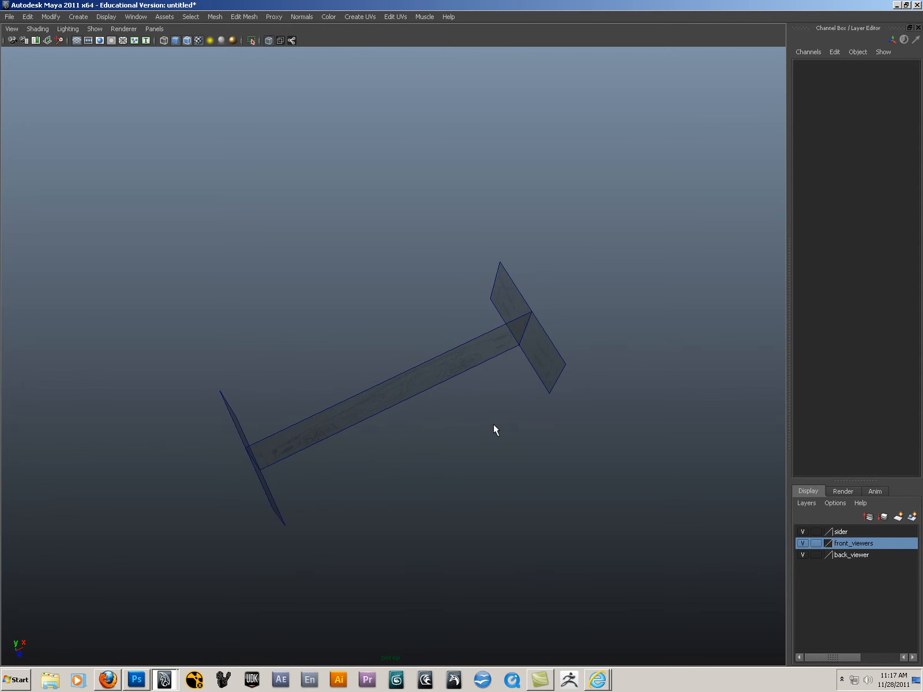
# - Set the sider, front_viewers and back_viewer layers to reference mode so their planes cannot be selected
pyautogui.keyDown('alt'); pyautogui.moveTo(493, 427); pyautogui.dragTo(600, 438); pyautogui.keyUp('alt')
pyautogui.click(815, 531)
pyautogui.click(815, 531)
pyautogui.click(815, 543)
pyautogui.click(815, 543)
pyautogui.click(816, 554)
pyautogui.click(816, 555)
pyautogui.keyDown('alt'); pyautogui.moveTo(610, 510); pyautogui.dragTo(578, 464); pyautogui.keyUp('alt')
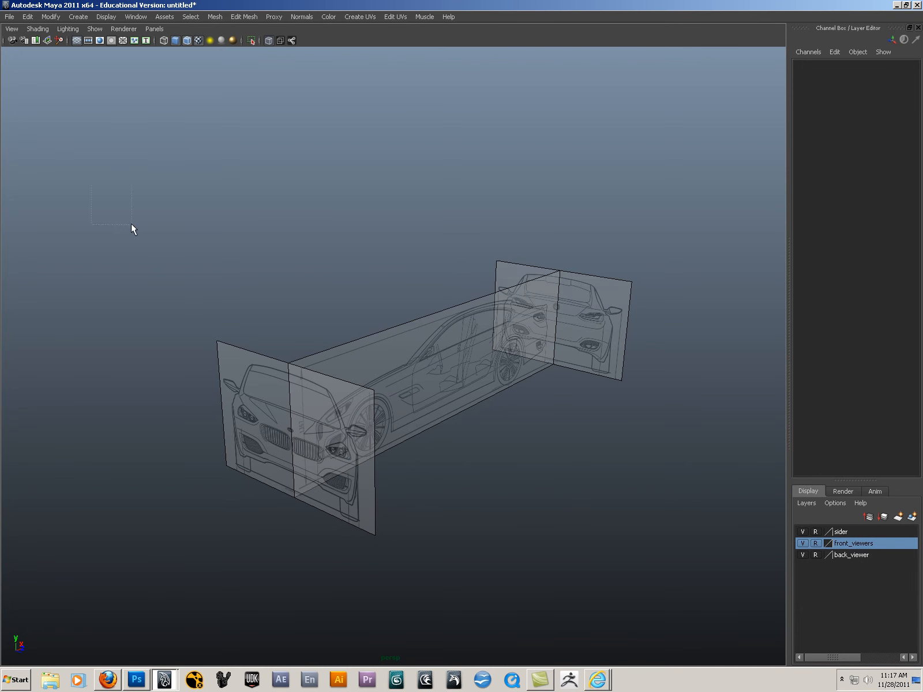
# - Hide the channel box and examine the aligned blueprint planes from the front in the perspective view
pyautogui.scroll(-1, 543, 480)
pyautogui.keyDown('alt'); pyautogui.moveTo(542, 480); pyautogui.dragTo(508, 475); pyautogui.keyUp('alt')
pyautogui.press('space')
pyautogui.moveTo(731, 379); pyautogui.dragTo(807, 376)
pyautogui.moveTo(577, 375)
pyautogui.keyDown('alt'); pyautogui.mouseDown()
pyautogui.moveTo(558, 369)
pyautogui.moveTo(630, 421)
pyautogui.moveTo(494, 386)
pyautogui.moveTo(623, 377)
pyautogui.moveTo(762, 391)
pyautogui.moveTo(690, 406)
pyautogui.moveTo(486, 381)
pyautogui.moveTo(577, 393)
pyautogui.moveTo(519, 398)
pyautogui.moveTo(540, 410)
pyautogui.moveTo(688, 394)
pyautogui.moveTo(583, 385)
pyautogui.mouseUp(); pyautogui.keyUp('alt')
pyautogui.keyDown('alt'); pyautogui.moveTo(133, 372); pyautogui.dragTo(502, 388); pyautogui.keyUp('alt')
pyautogui.keyDown('alt'); pyautogui.moveTo(502, 388); pyautogui.dragTo(568, 492, button='right'); pyautogui.keyUp('alt')
pyautogui.keyDown('alt'); pyautogui.moveTo(569, 492); pyautogui.dragTo(560, 491); pyautogui.keyUp('alt')
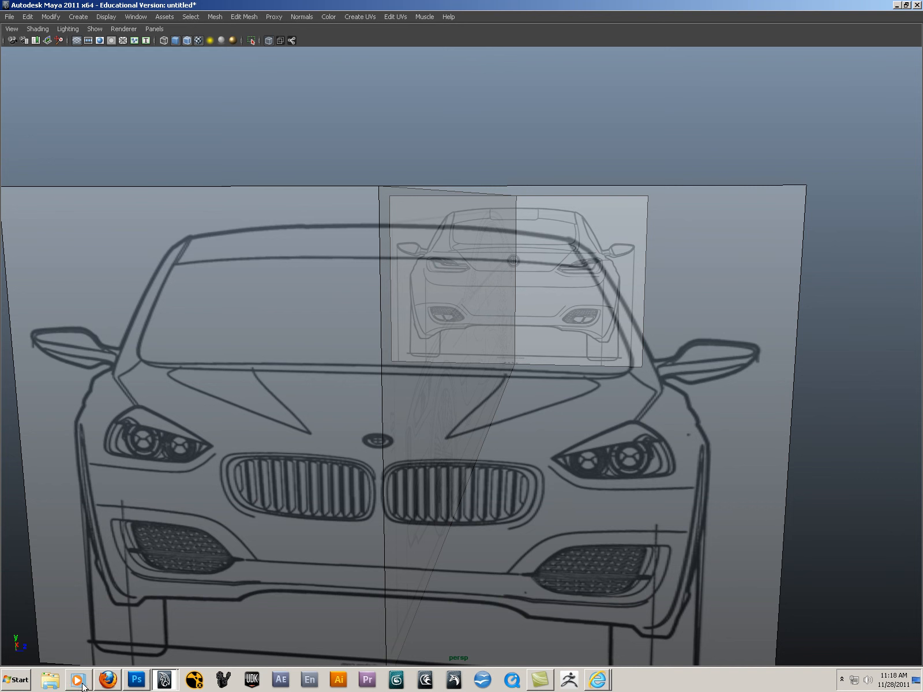
# - Switch to Windows Explorer and open the reference folder inside the Desktop's working folder
pyautogui.click(50, 679)
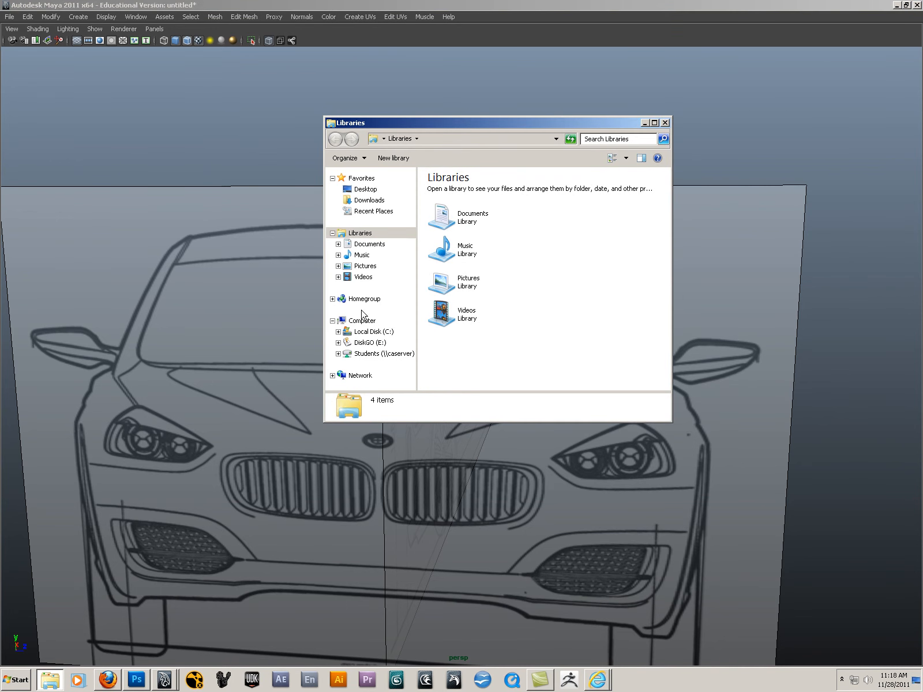
pyautogui.click(362, 321)
pyautogui.click(366, 190)
pyautogui.click(461, 291)
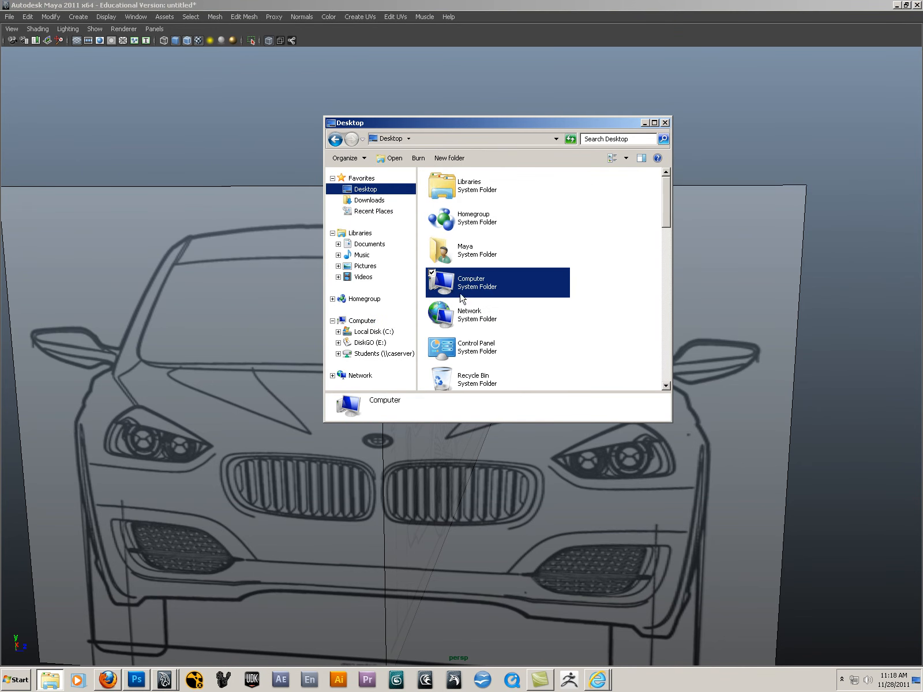
pyautogui.moveTo(666, 227); pyautogui.dragTo(641, 319)
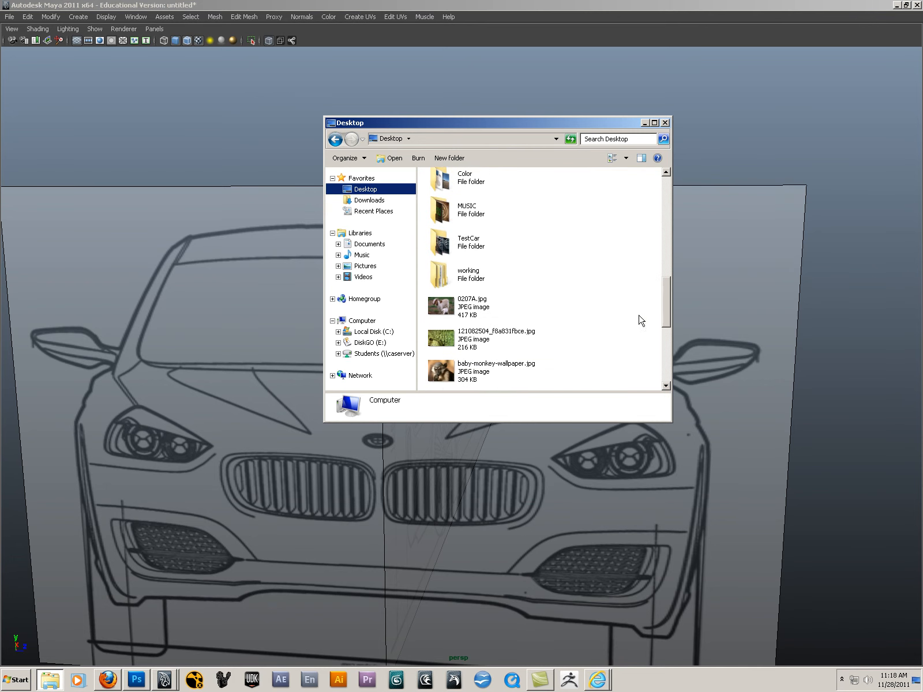
pyautogui.doubleClick(471, 283)
pyautogui.doubleClick(460, 205)
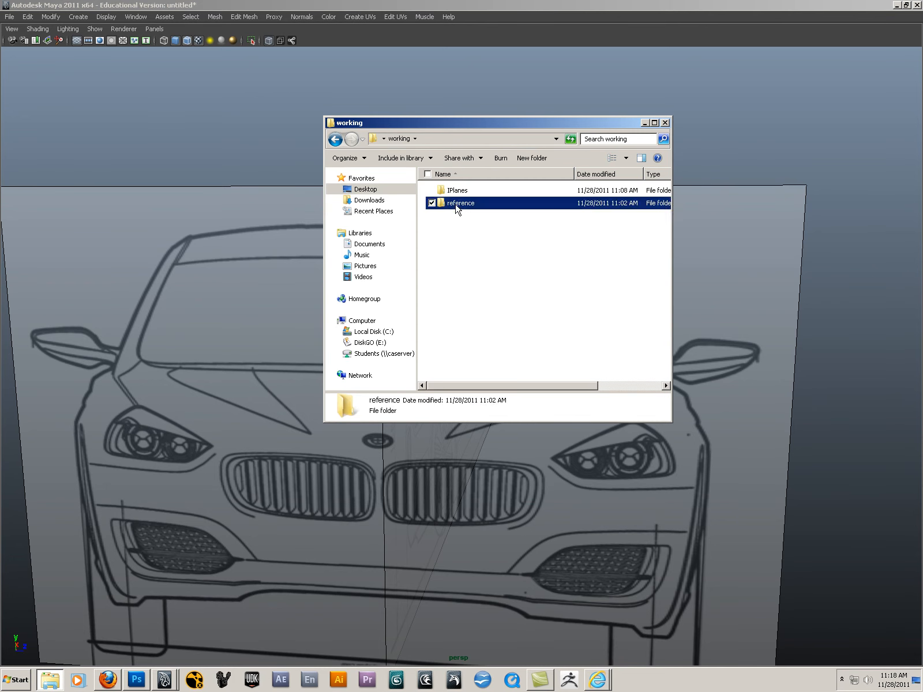
# - Open the 2007-bmw-concept-cs-17 photo in Windows Photo Viewer and advance to 6334136.jpg
pyautogui.rightClick(521, 208)
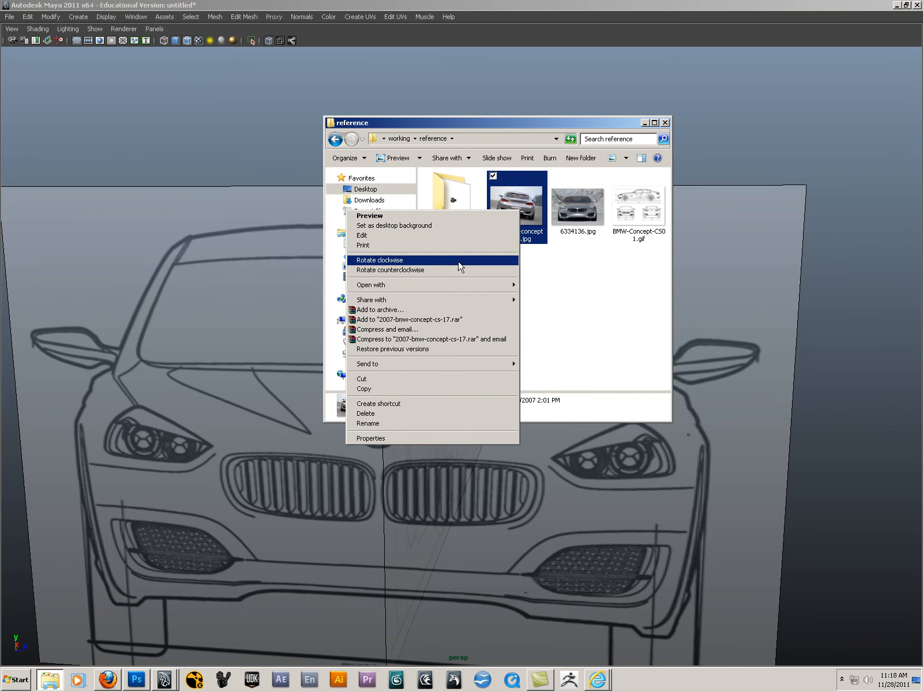
pyautogui.moveTo(355, 285)
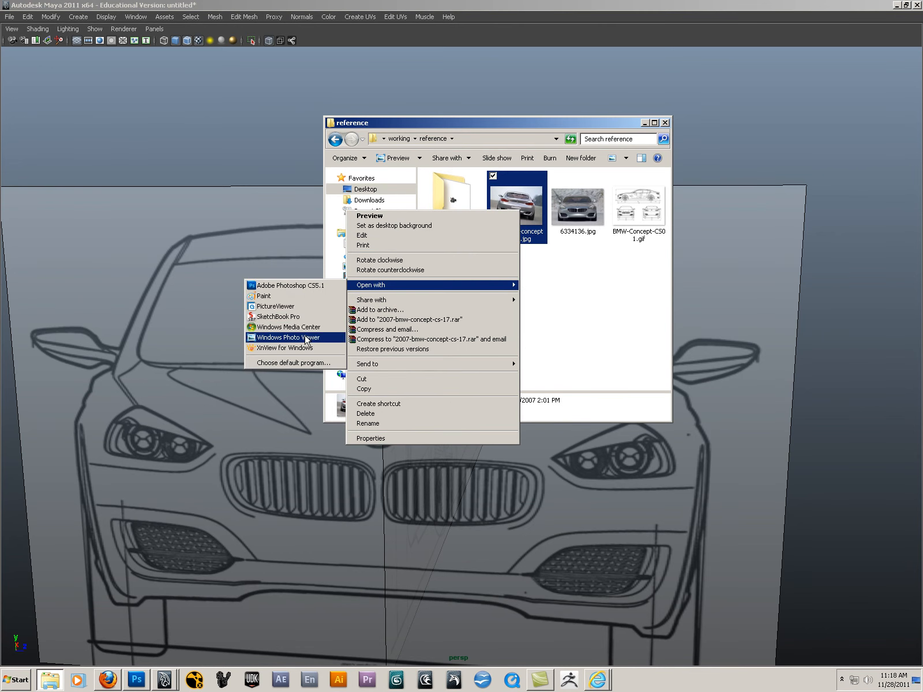
pyautogui.click(283, 338)
pyautogui.press('Right')
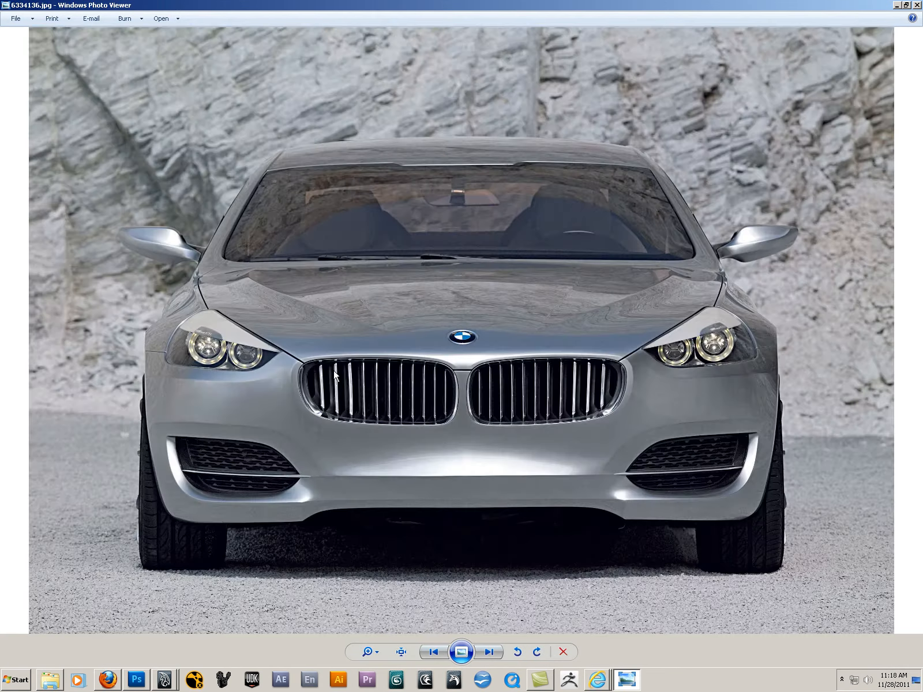
# - Examine the car's hood, grille and headlights close up in the front reference photo
pyautogui.scroll(4, 531, 456)
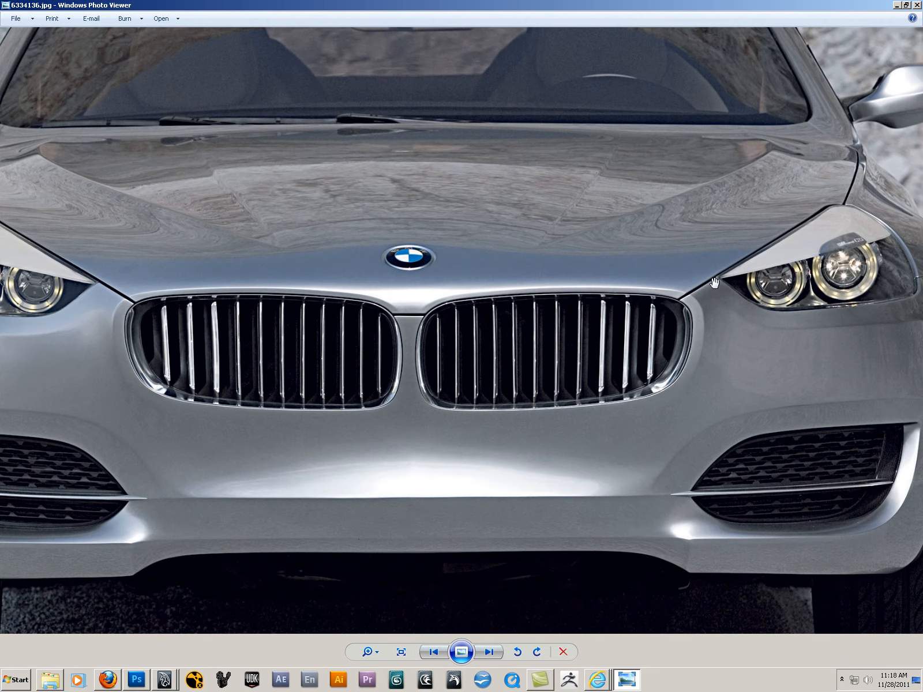
pyautogui.scroll(1, 653, 323)
pyautogui.scroll(1, 653, 324)
pyautogui.moveTo(686, 312); pyautogui.dragTo(601, 380)
pyautogui.scroll(-1, 654, 328)
pyautogui.scroll(-1, 526, 371)
pyautogui.moveTo(132, 371); pyautogui.dragTo(268, 405)
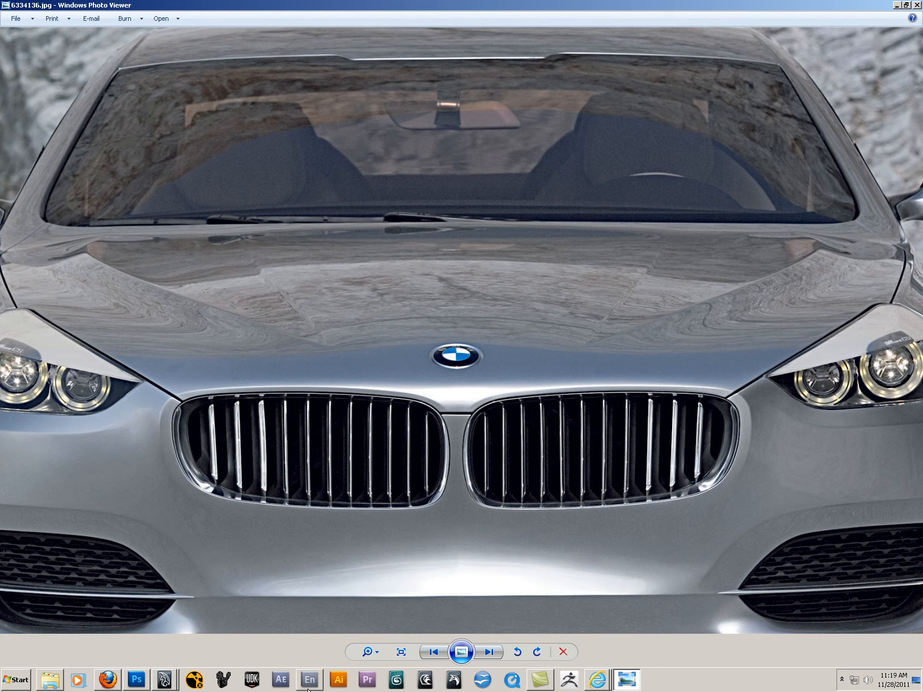
# - Compare the headlight, fender and mirror area in the reference photo with the front blueprint in Maya
pyautogui.click(164, 680)
pyautogui.click(164, 652)
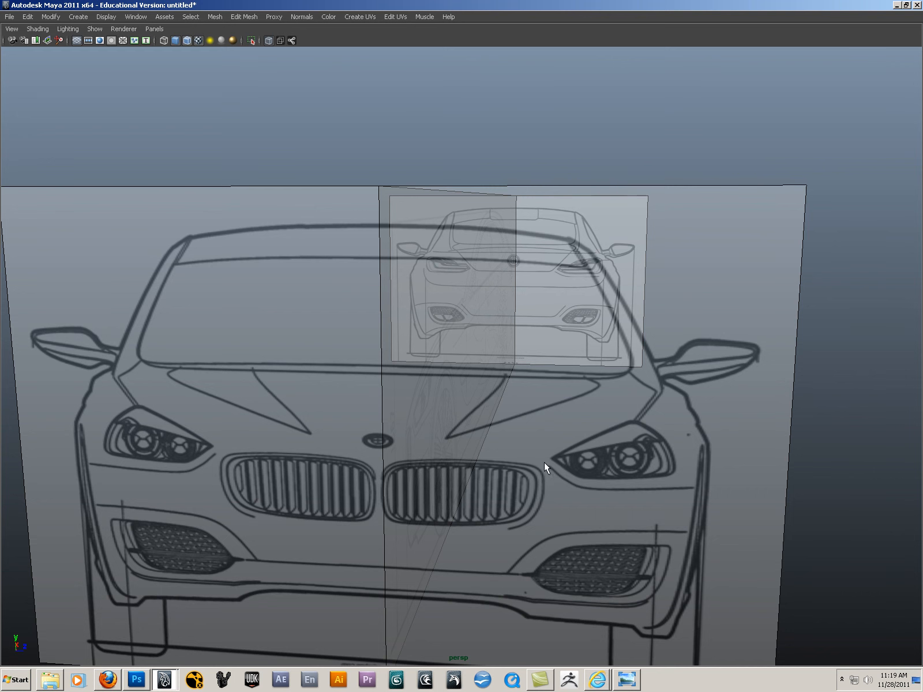
pyautogui.hotkey('alt', 'Tab')
pyautogui.moveTo(632, 429); pyautogui.dragTo(435, 431)
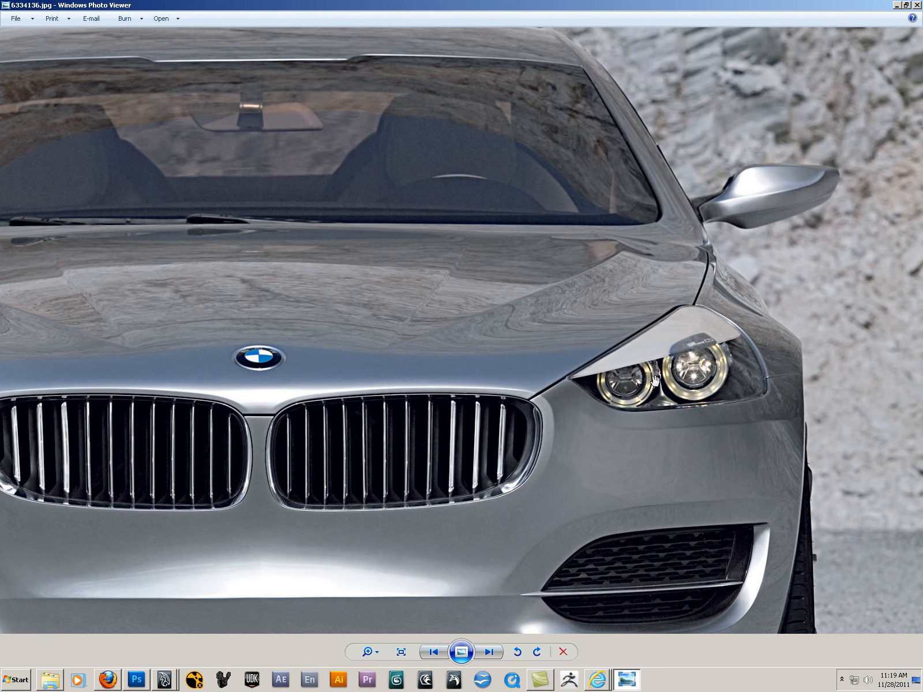
pyautogui.hotkey('alt', 'Tab')
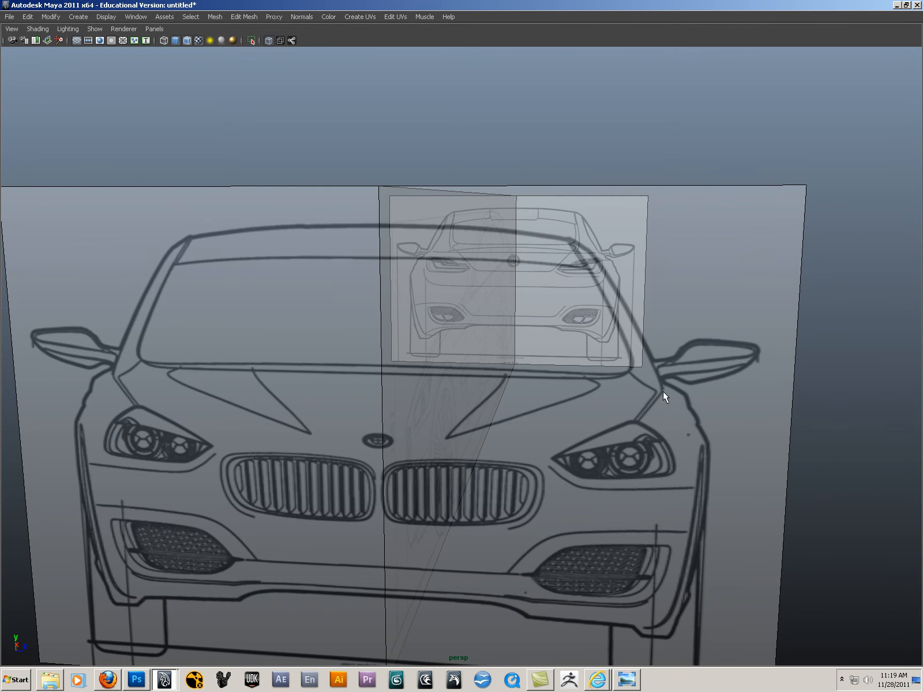
pyautogui.hotkey('alt', 'Tab')
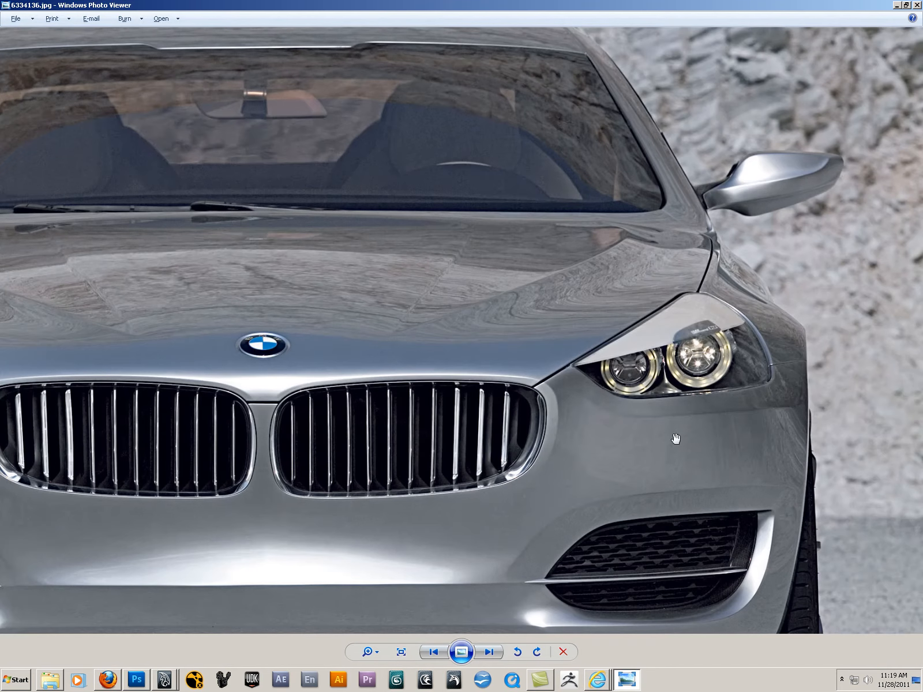
pyautogui.hotkey('alt', 'Tab')
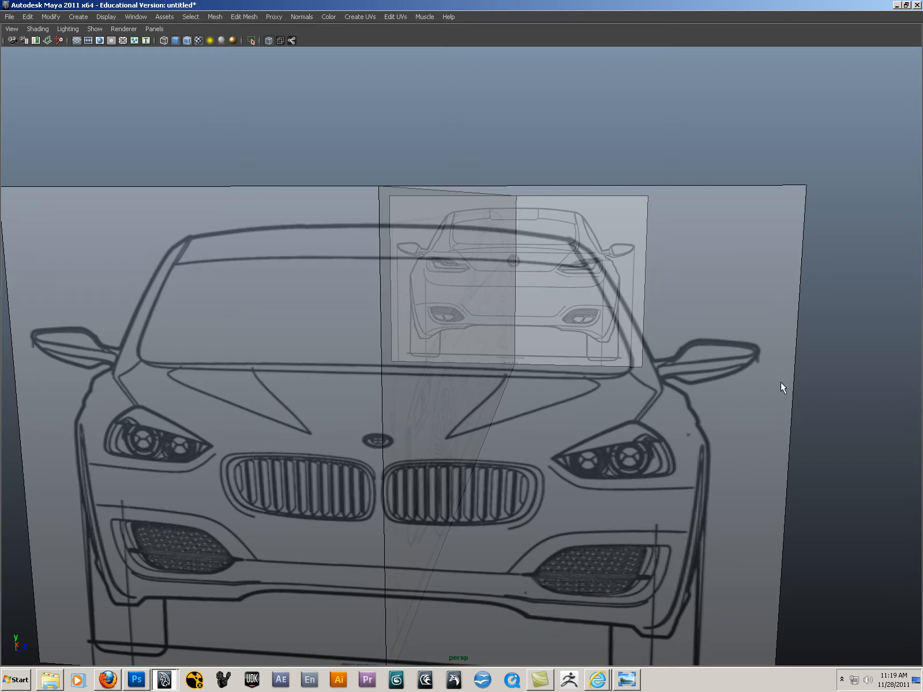
# - Compare the hood, grille and both headlight areas in the 6334136.jpg reference photo with the front blueprint in Maya
pyautogui.hotkey('alt', 'Tab')
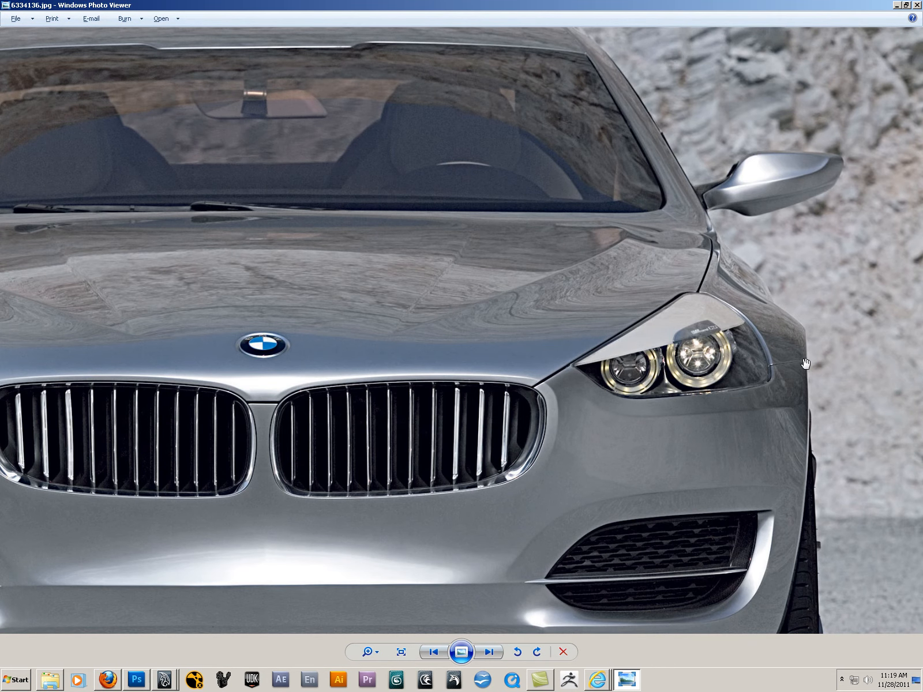
pyautogui.hotkey('alt', 'Tab')
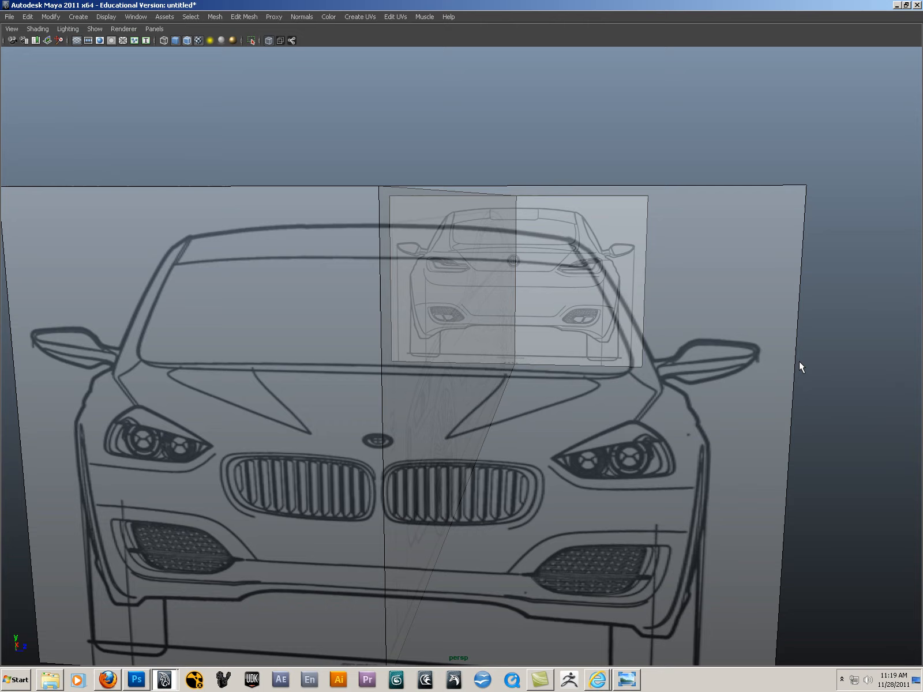
pyautogui.keyDown('alt'); pyautogui.moveTo(513, 417); pyautogui.dragTo(315, 575); pyautogui.keyUp('alt')
pyautogui.click(627, 679)
pyautogui.moveTo(266, 370); pyautogui.dragTo(687, 334)
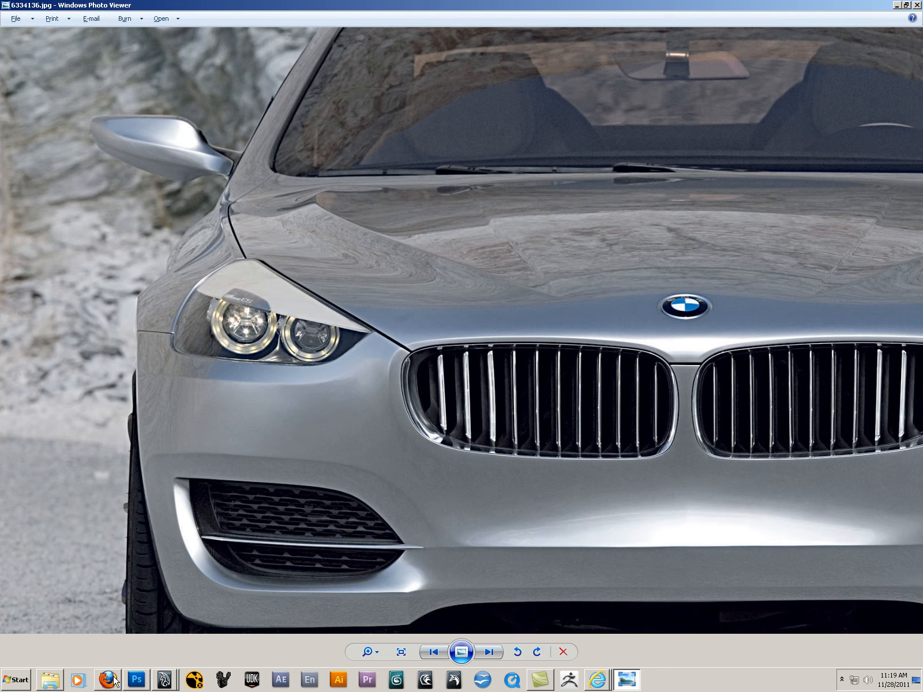
# - Switch to Maya and inspect how the side, front and back blueprint planes line up in the perspective view
pyautogui.click(166, 683)
pyautogui.click(150, 653)
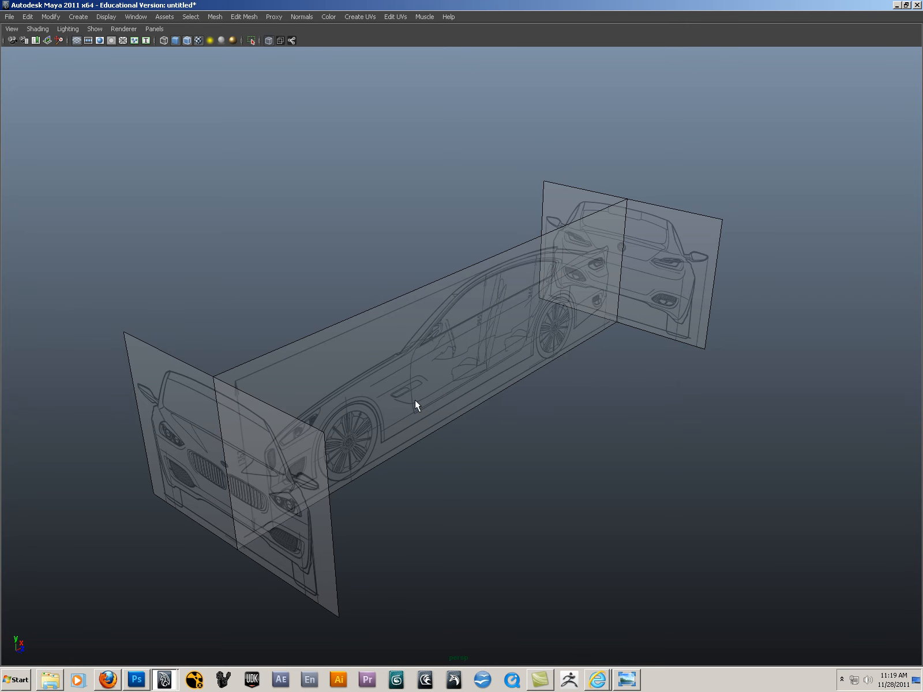
pyautogui.keyDown('alt'); pyautogui.moveTo(412, 409); pyautogui.dragTo(425, 436); pyautogui.keyUp('alt')
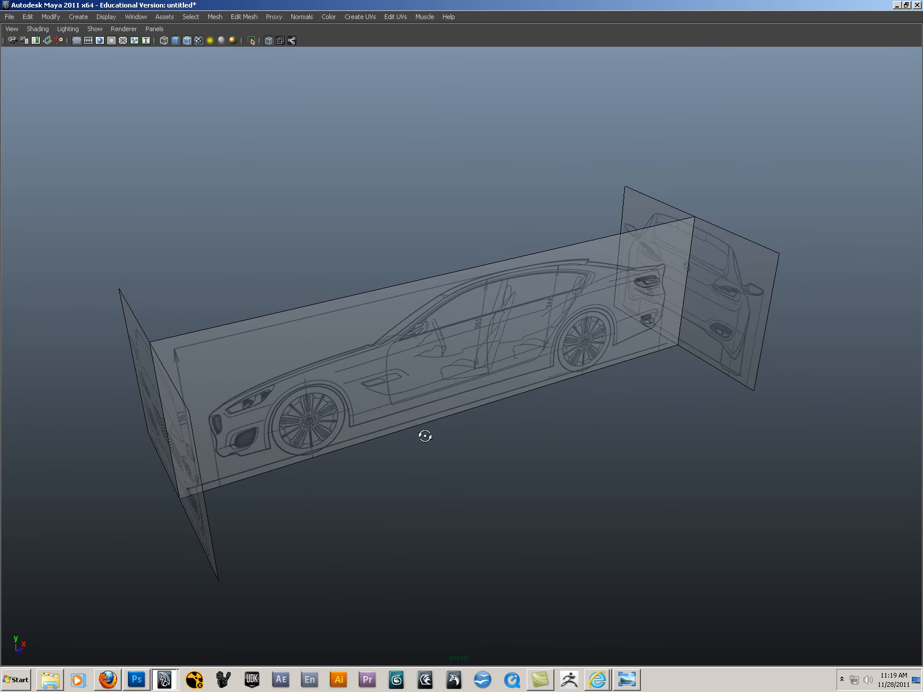
# - Switch to Windows Photo Viewer, examine the front bumper, lower air intakes and mirrors in the photo, and minimize the viewer
pyautogui.click(630, 683)
pyautogui.moveTo(364, 395); pyautogui.dragTo(381, 337)
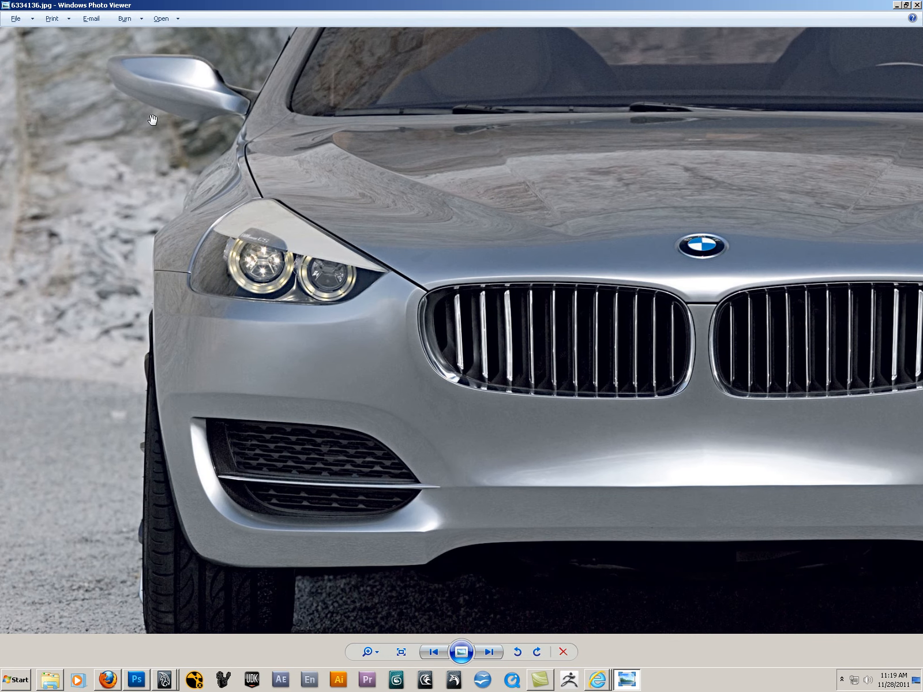
pyautogui.moveTo(690, 416); pyautogui.dragTo(203, 413)
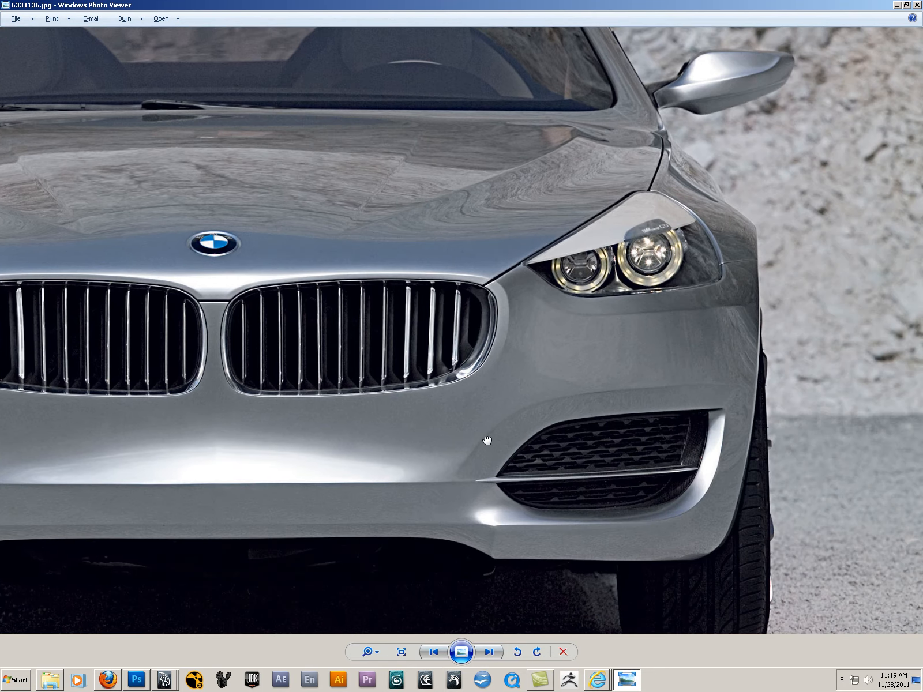
pyautogui.moveTo(488, 441); pyautogui.dragTo(463, 395)
pyautogui.moveTo(248, 182); pyautogui.dragTo(500, 440)
pyautogui.click(896, 5)
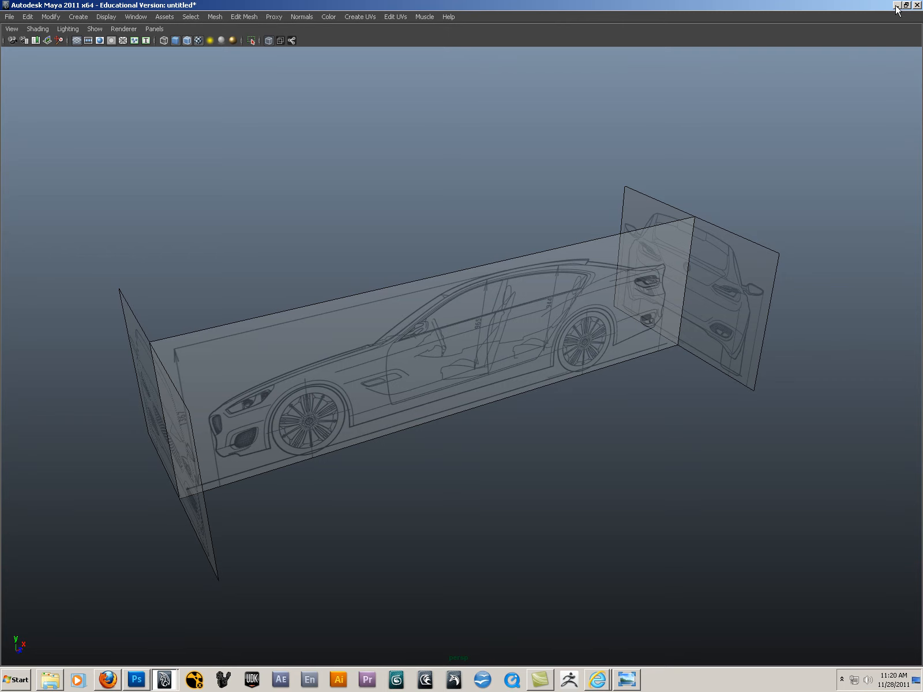
pyautogui.click(542, 680)
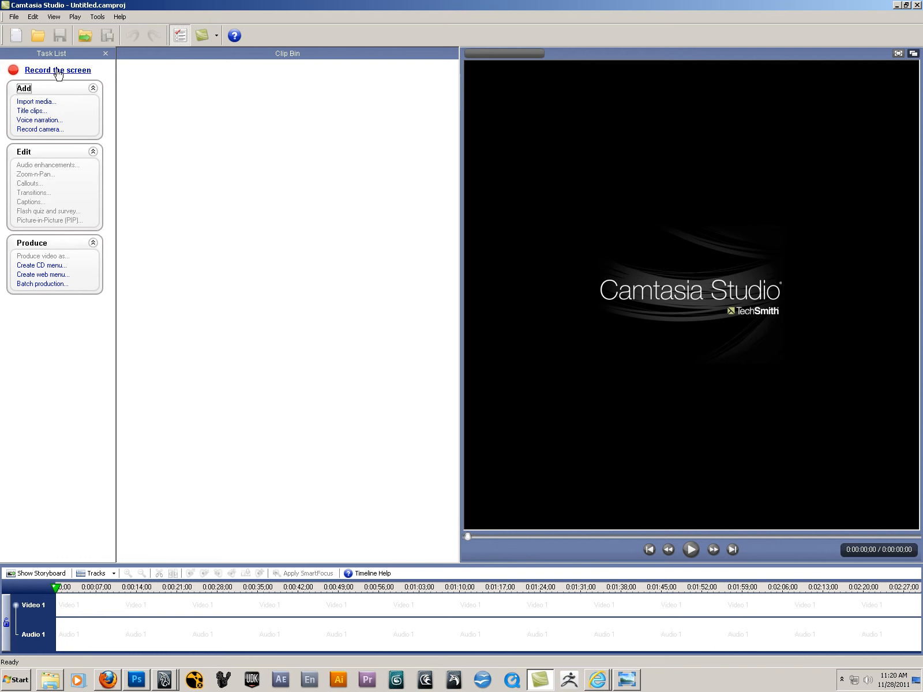
pyautogui.click(841, 680)
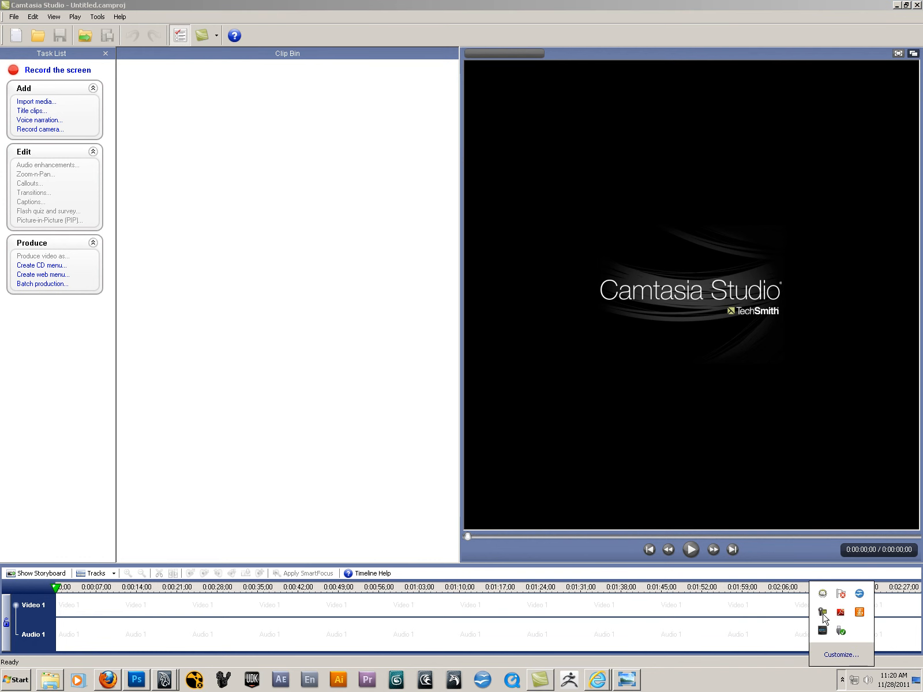